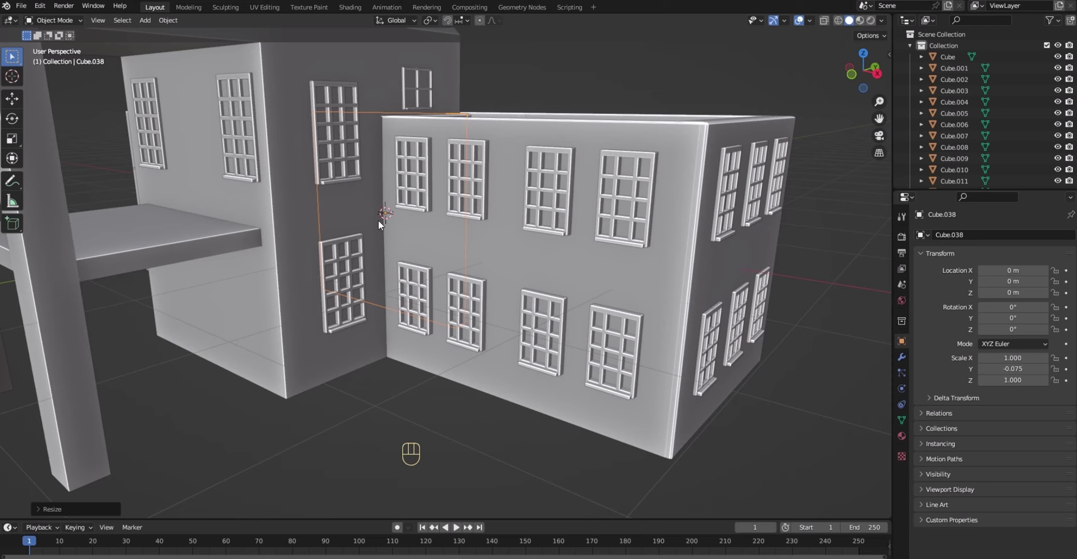
- Move the selected slab along Y to about -2.61 m, in front of the main block, and thin its Y scale to about -0.034
key(KP_3)
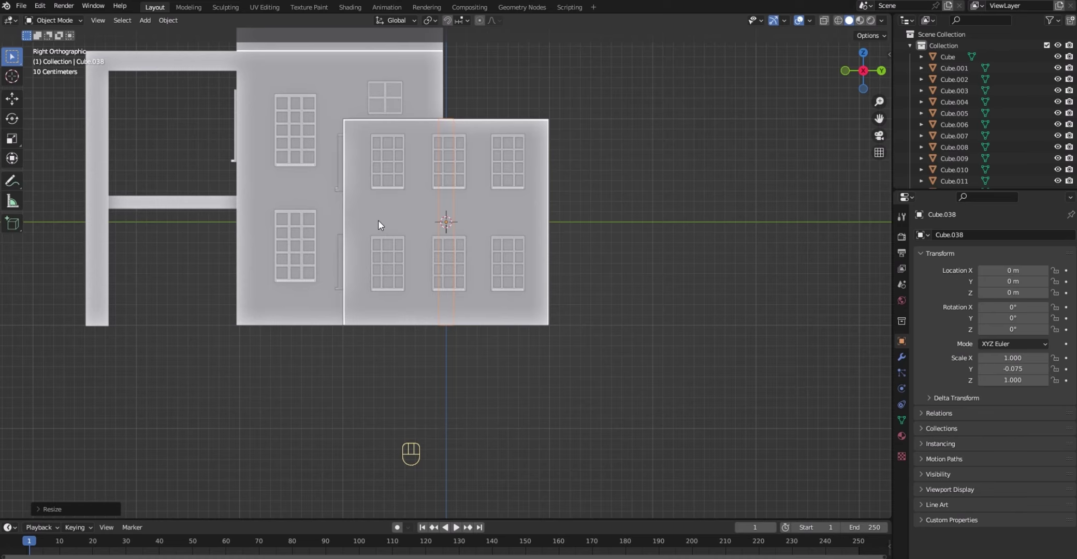
key(g)
key(y)
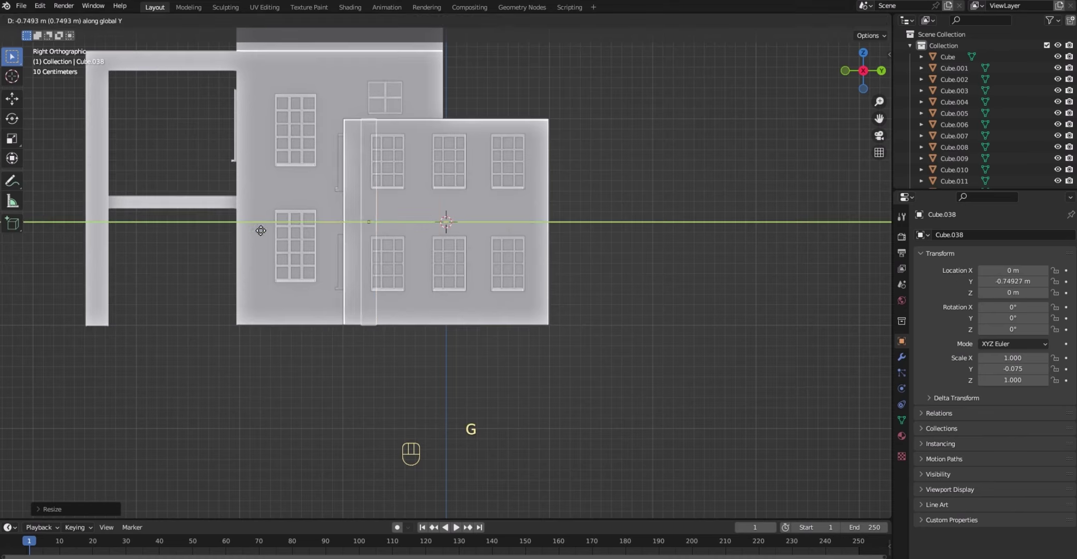
click(109, 250)
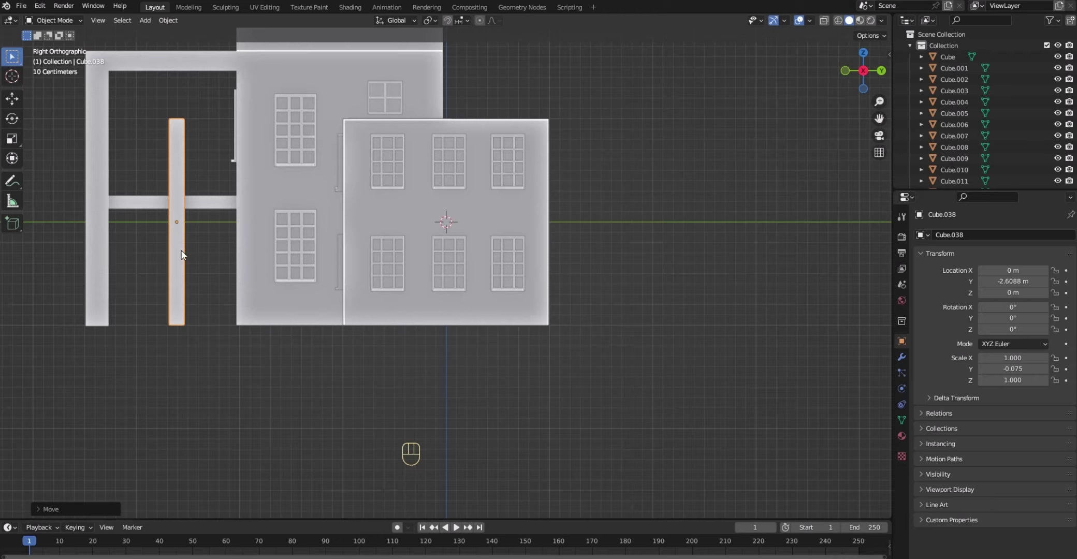
key(s)
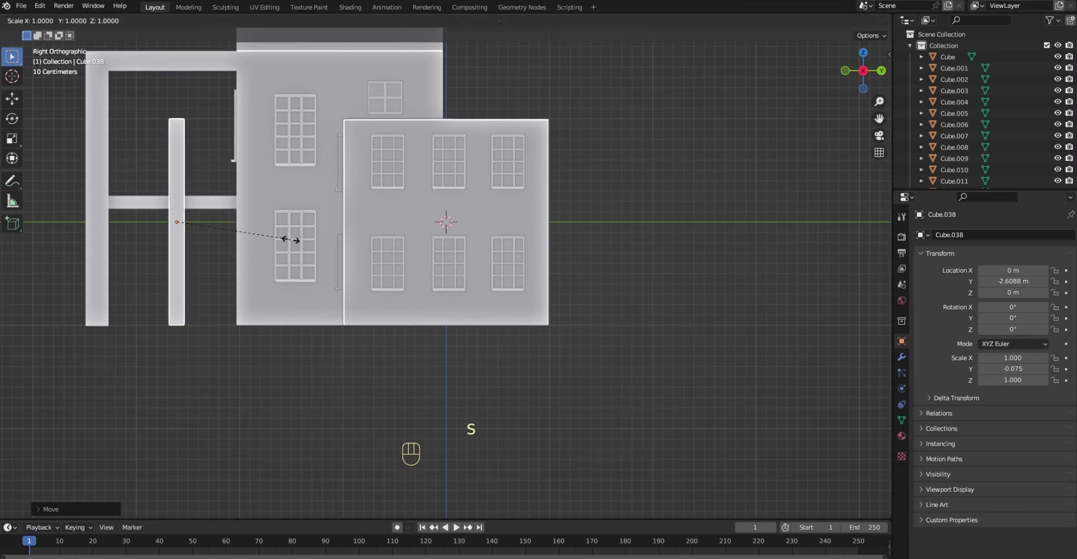
key(y)
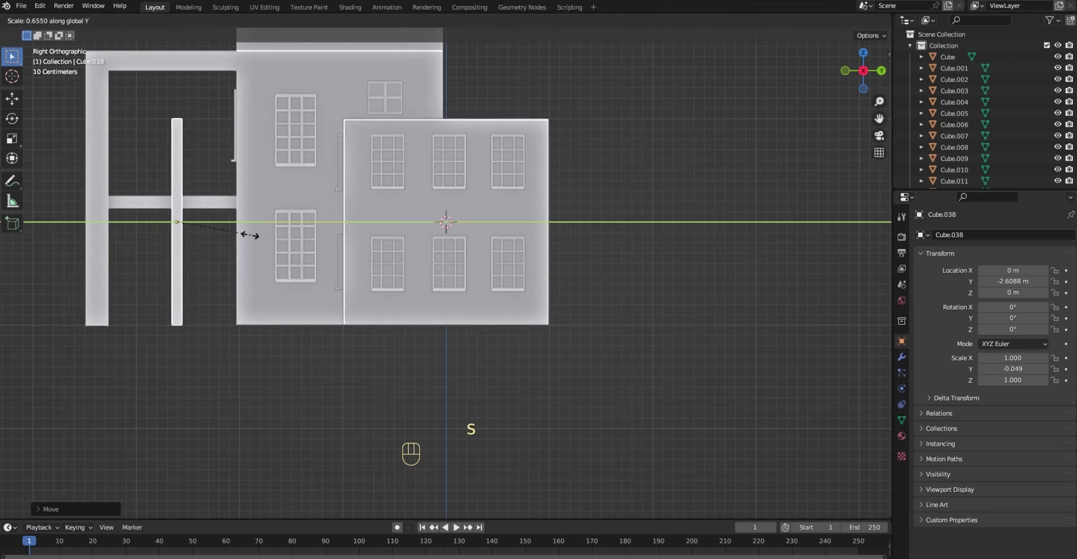
click(228, 235)
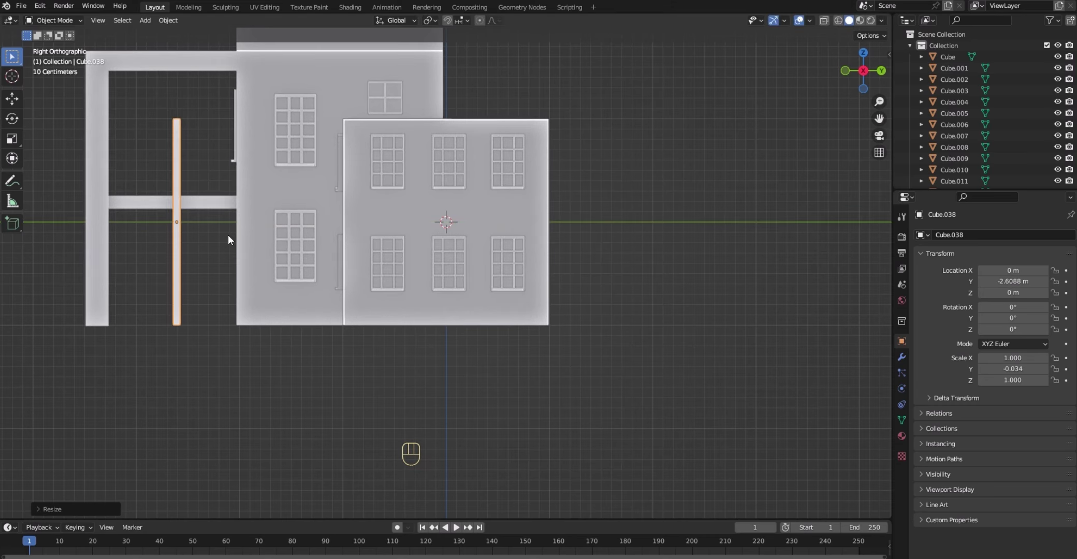
- In wireframe shading, narrow the slab to about 0.326 scale along X and shorten it to about 0.5 along Z
key(KP_1)
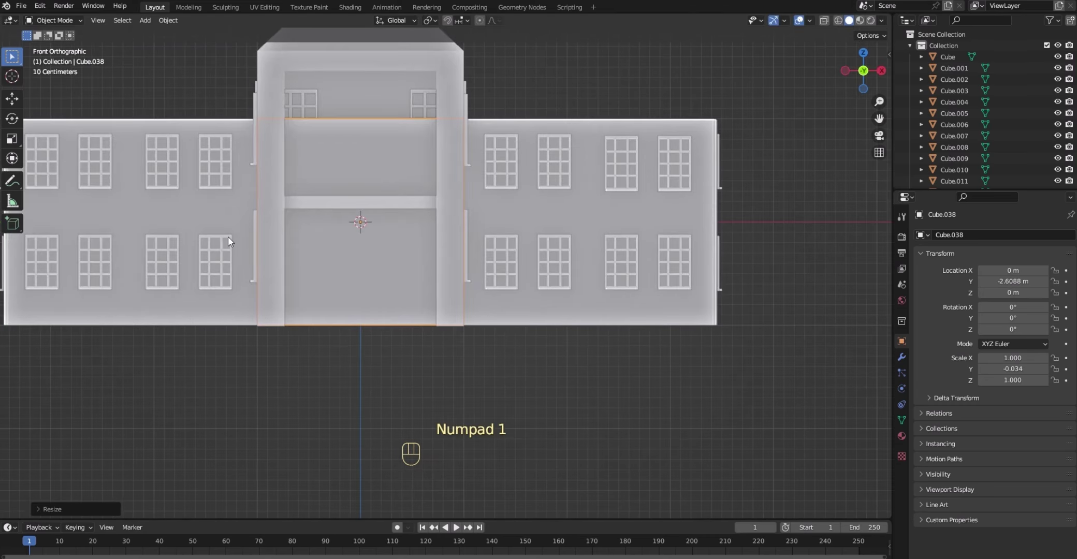
key(z)
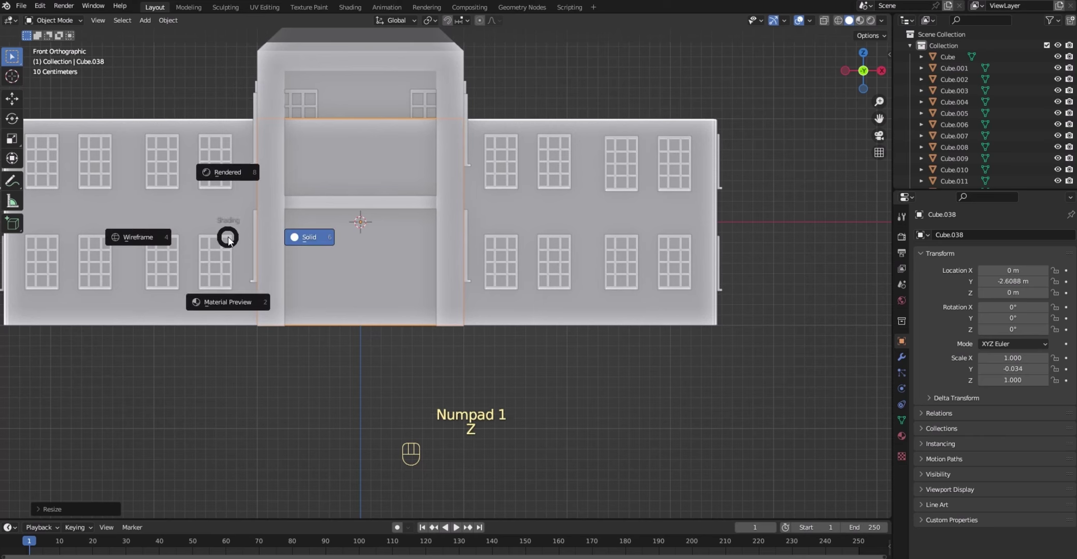
key(4)
key(s)
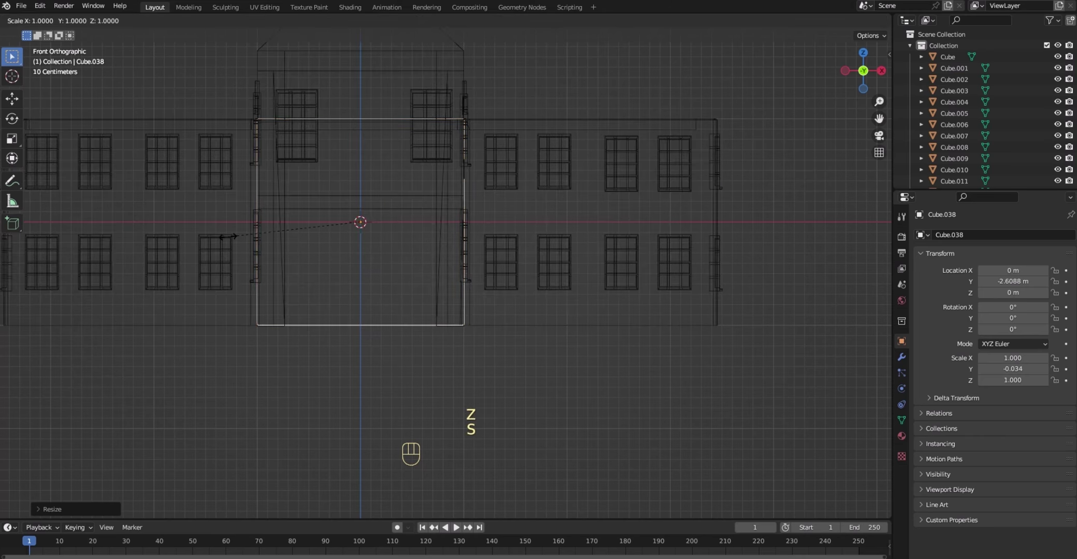
key(x)
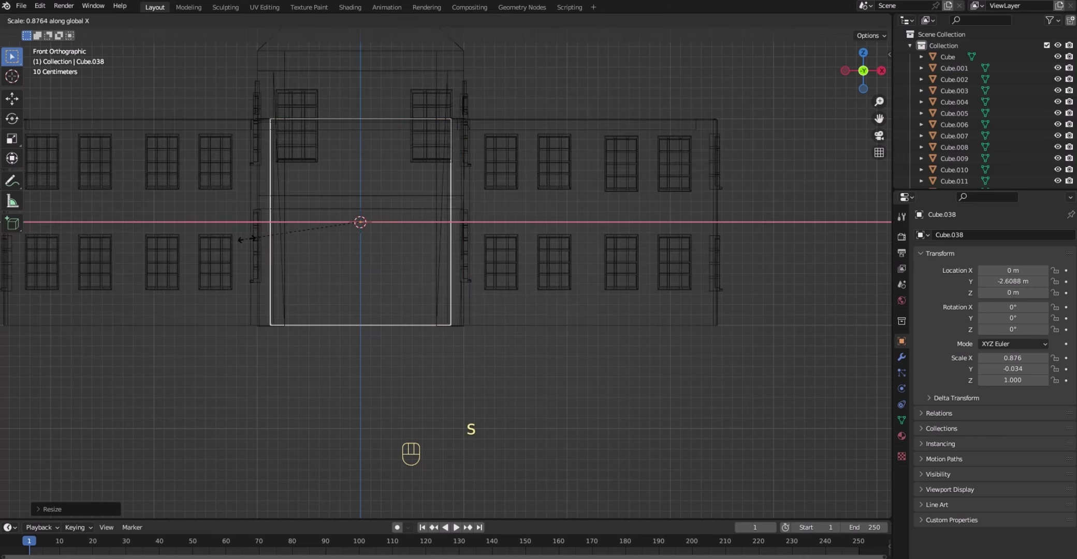
click(318, 229)
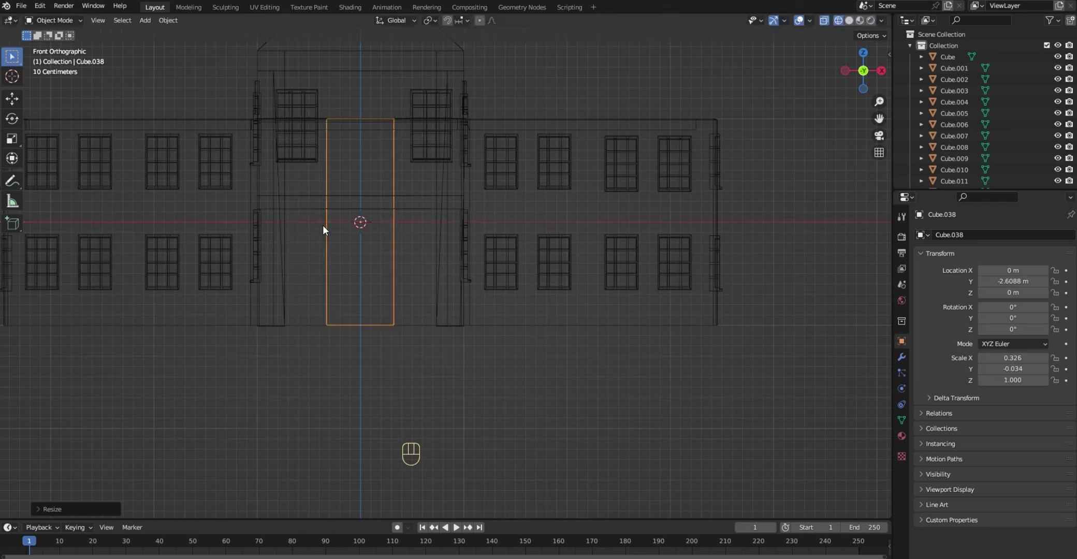
key(s)
key(z)
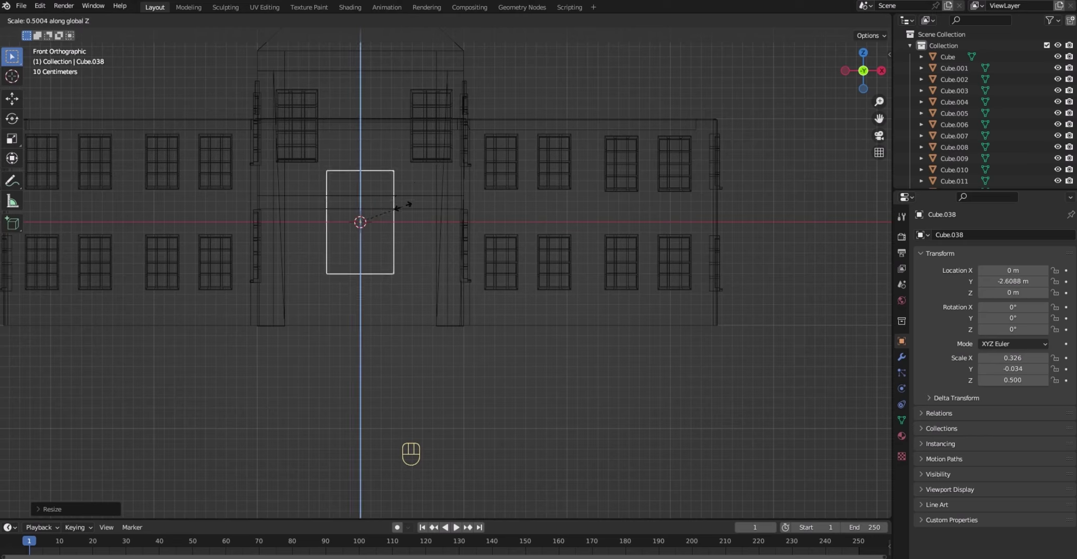
click(404, 206)
- Raise the slab to about 0.848 m on Z, between the upper windows, and stretch its Z scale to about 0.565
key(g)
key(z)
click(407, 118)
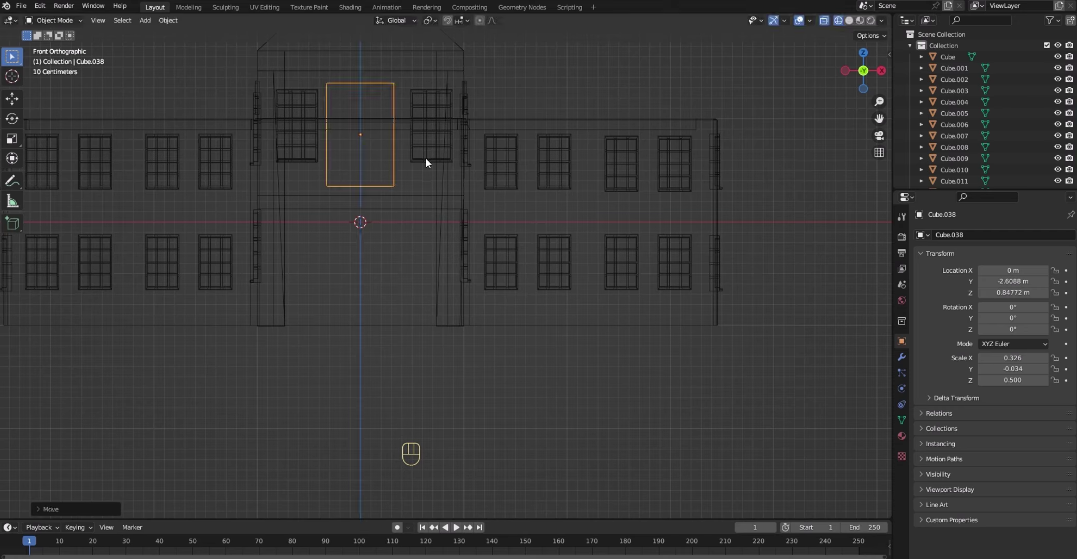
key(s)
key(z)
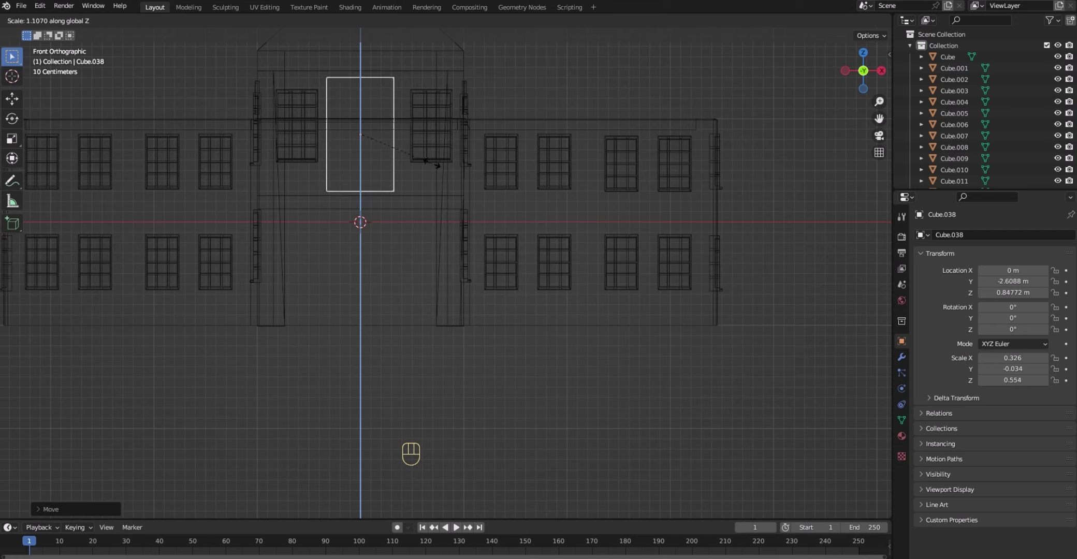
click(435, 163)
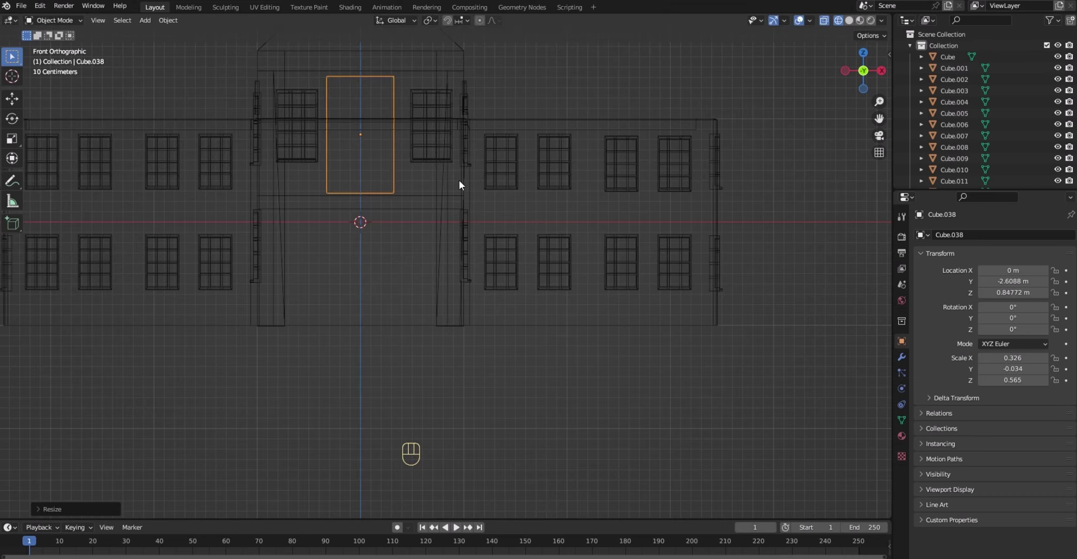
- Restore solid shading and move the slab along Y to about -2.17 m, against the facade above the balcony
key(z)
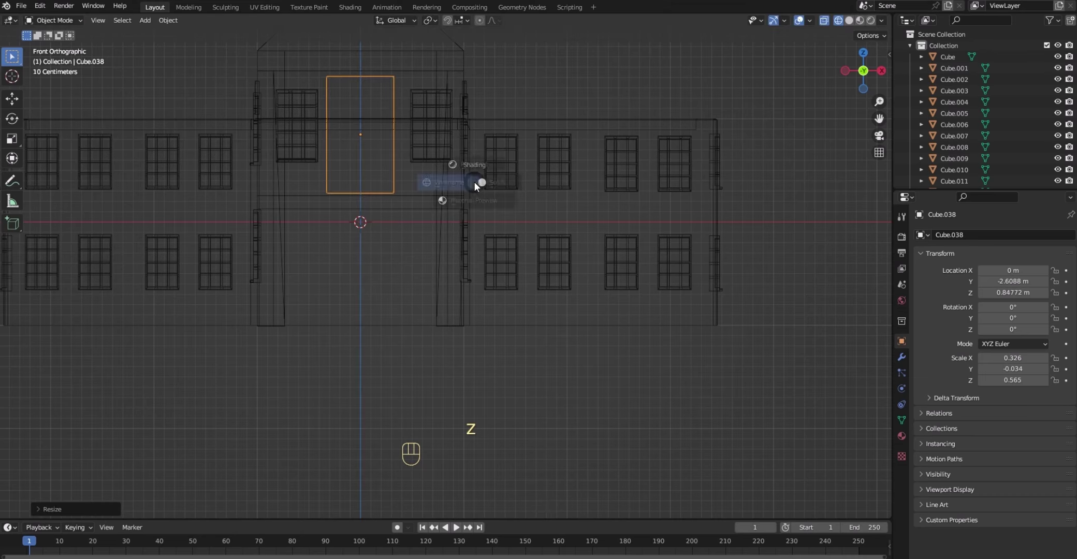
key(6)
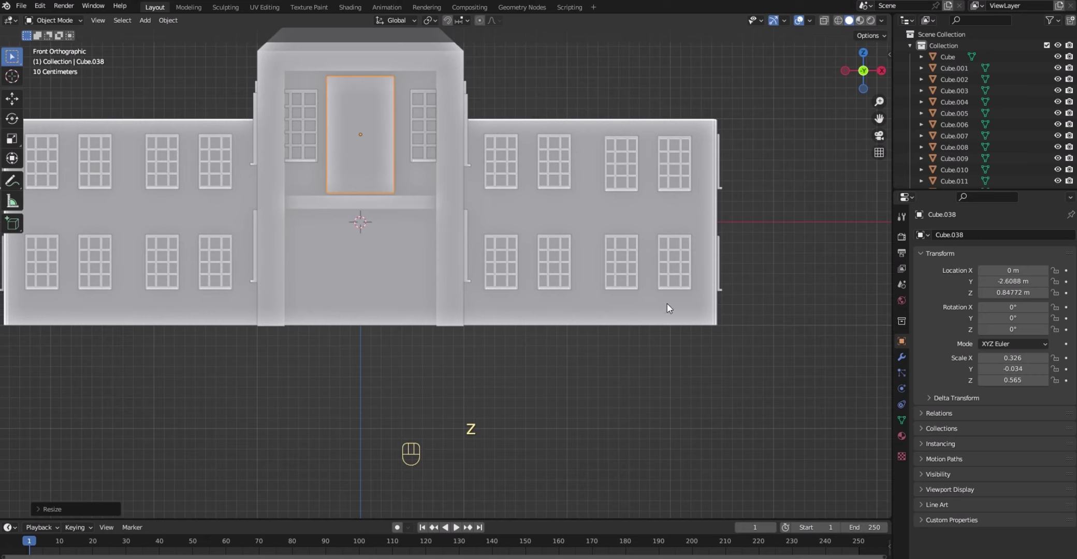
drag(872, 76, 849, 77)
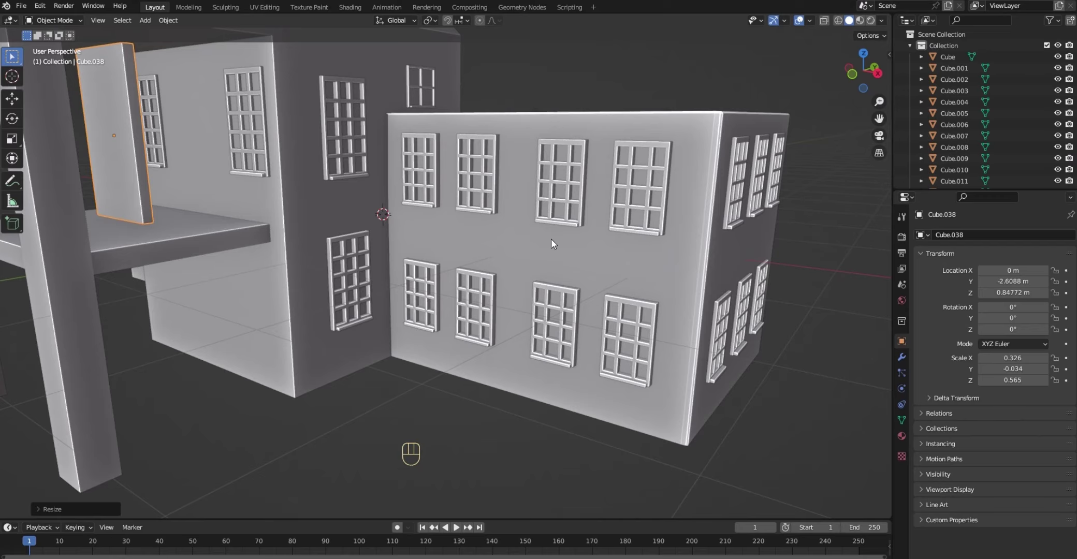
key(g)
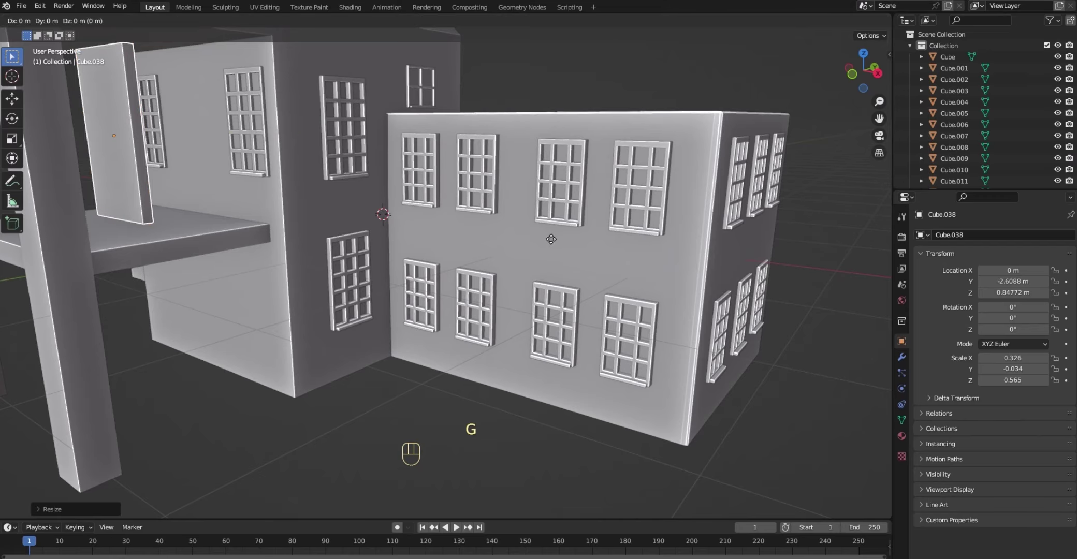
key(y)
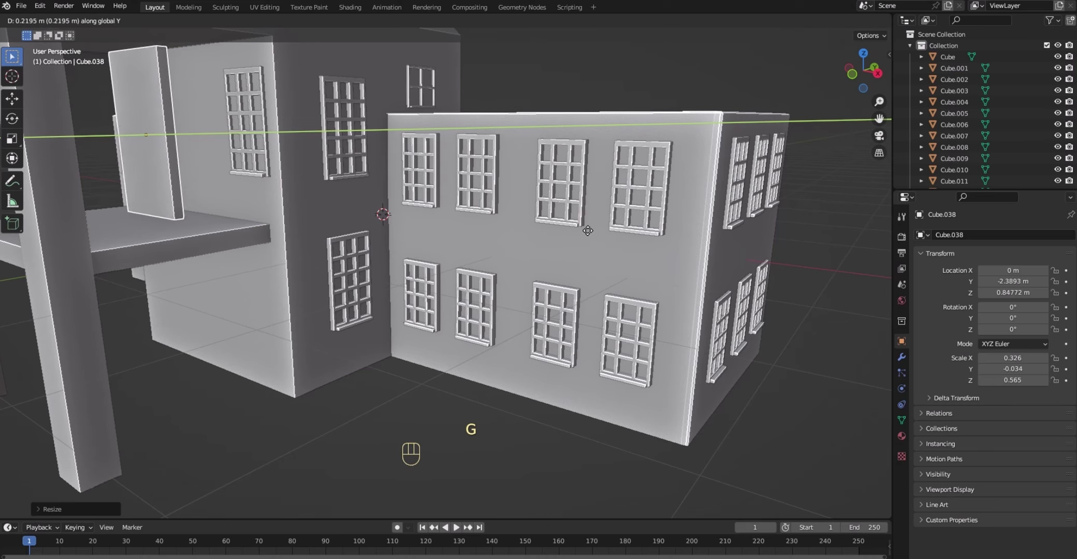
click(607, 221)
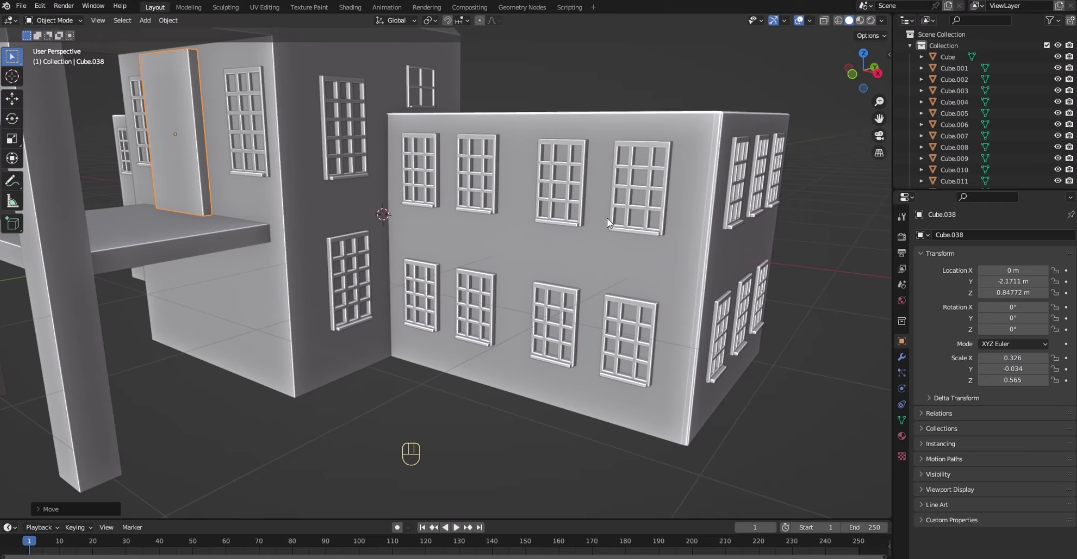
- Isolate the slab in local view and, in Edit Mode, inset its front face by about 0.079 m
key(slash)
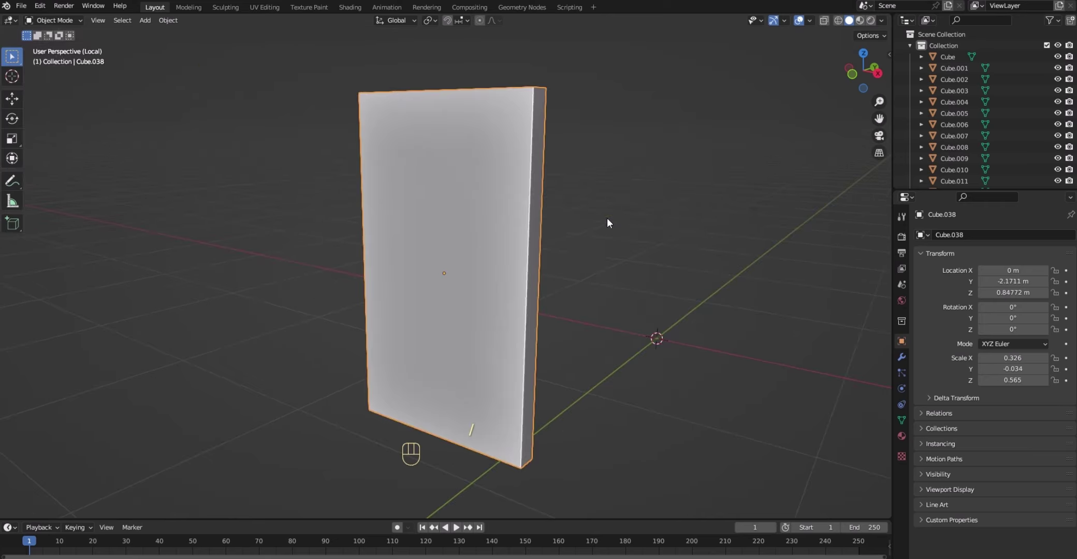
key(Tab)
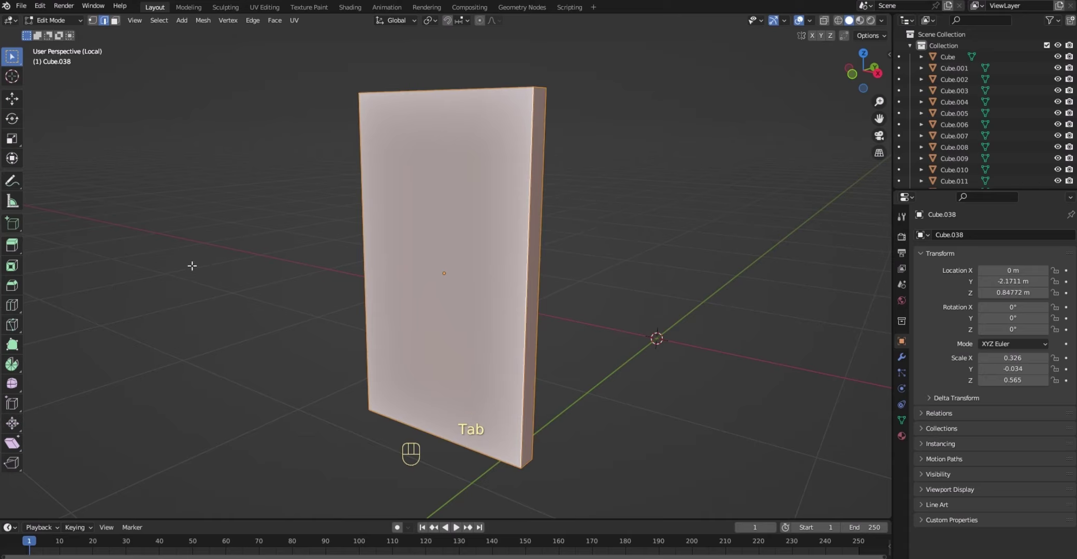
key(3)
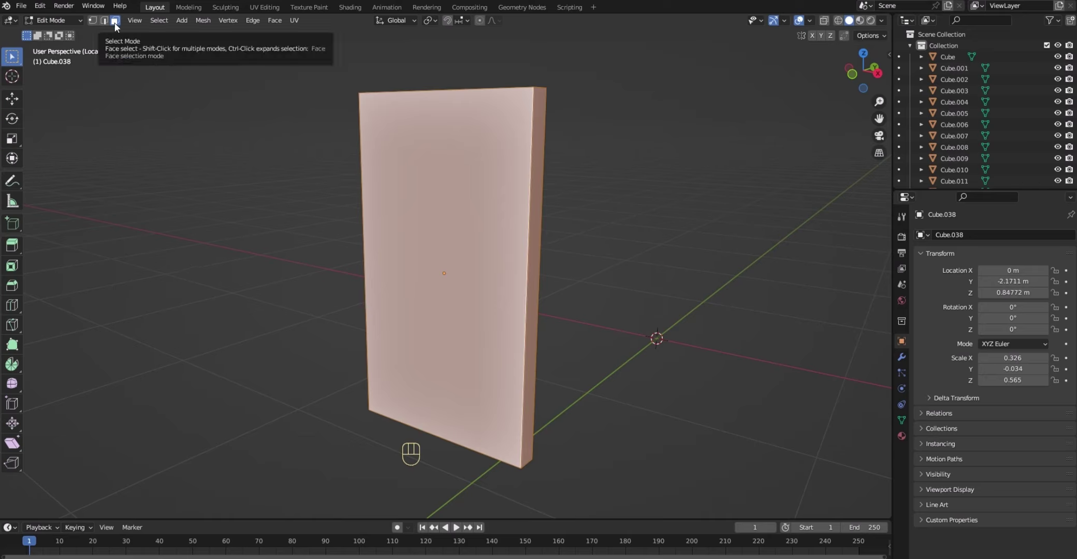
click(474, 226)
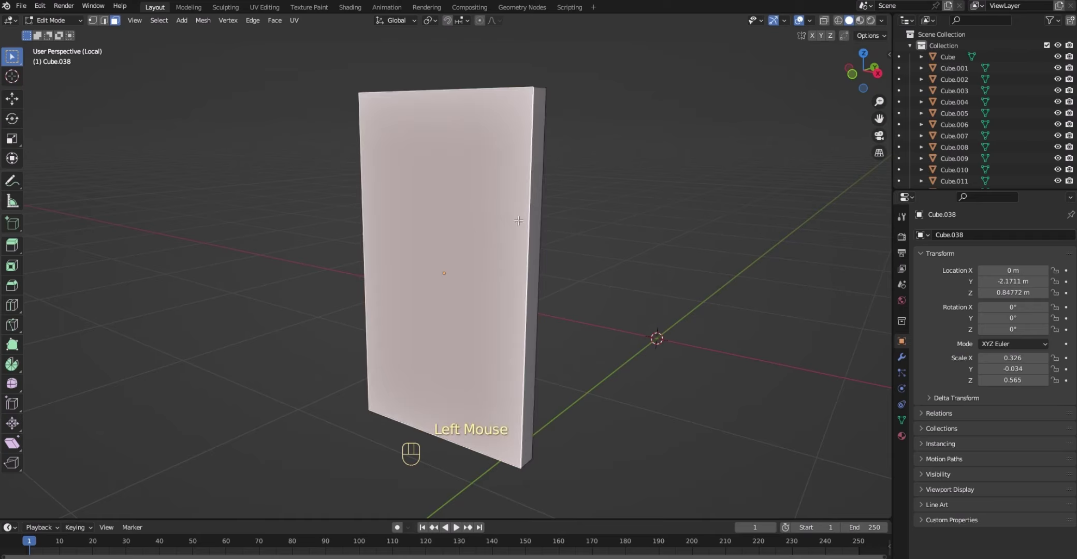
key(i)
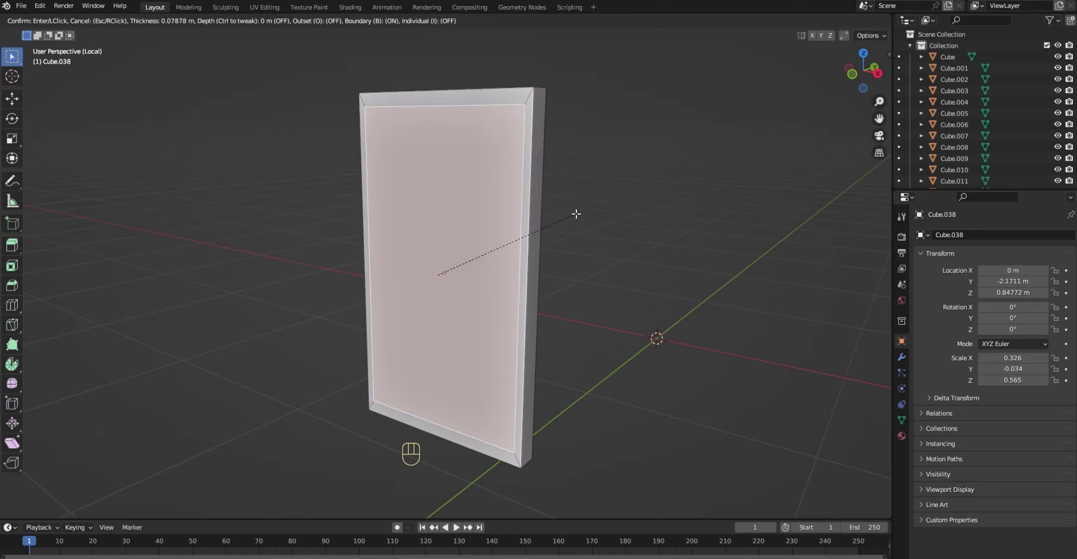
click(575, 214)
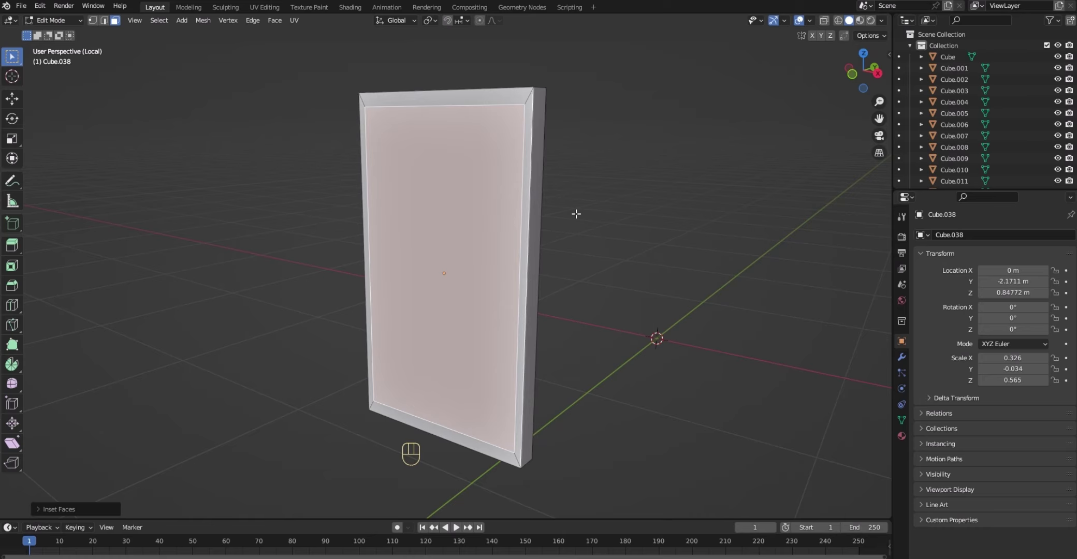
- Extrude the inset front face inward to form a recess and delete that face
key(e)
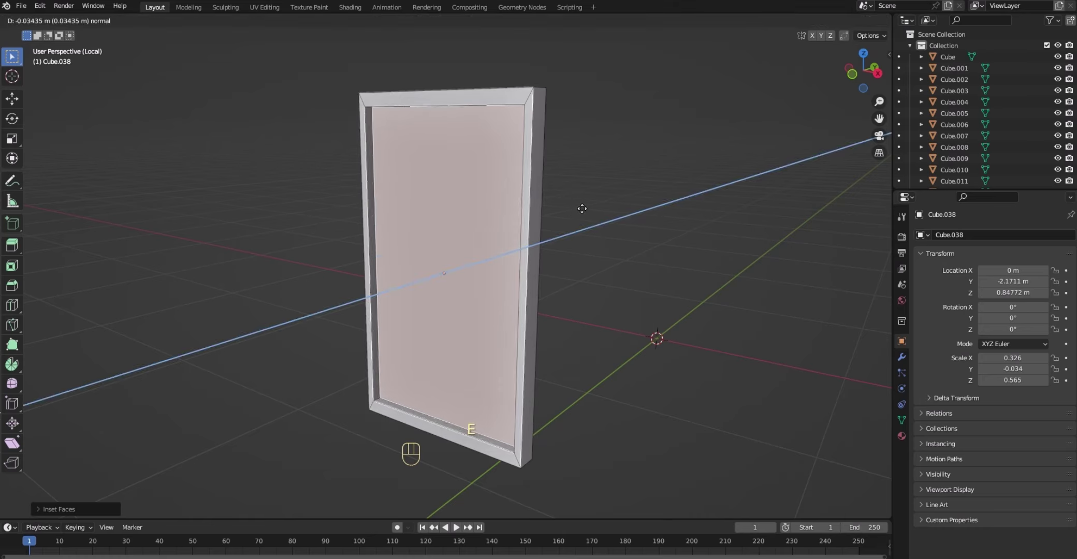
click(585, 207)
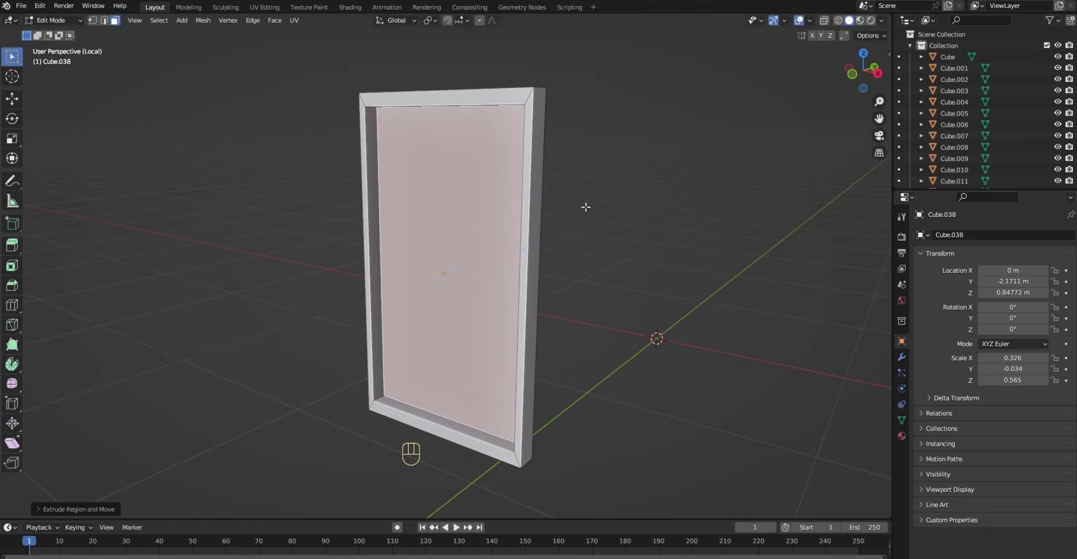
key(x)
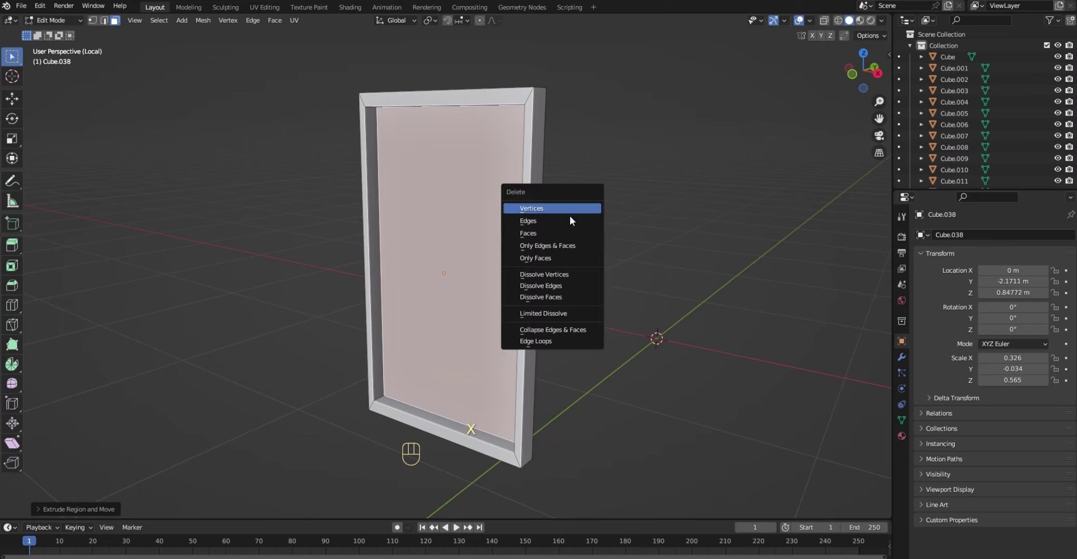
click(551, 232)
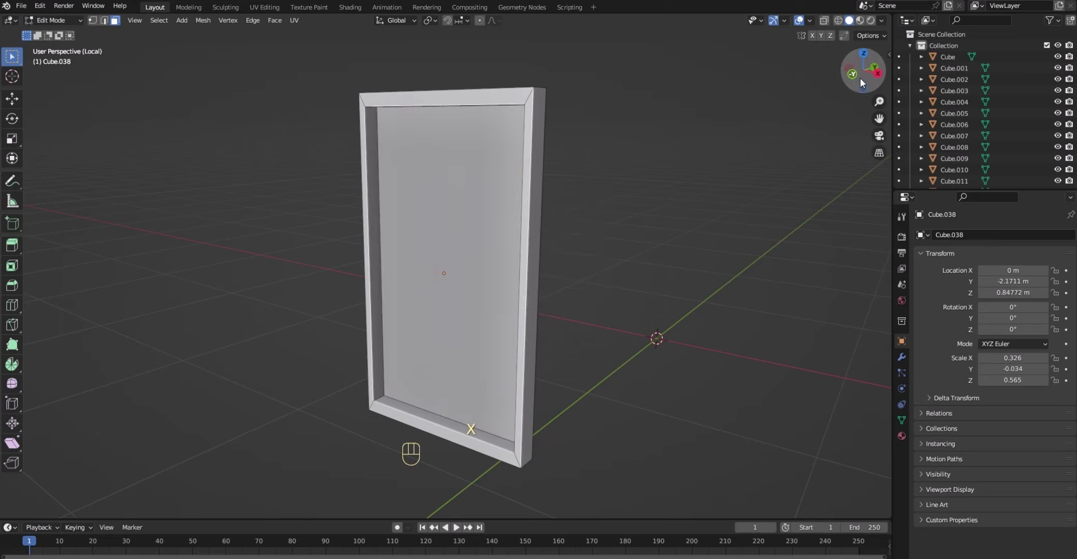
- Delete the slab's large back face to leave an open door frame
drag(861, 80, 756, 84)
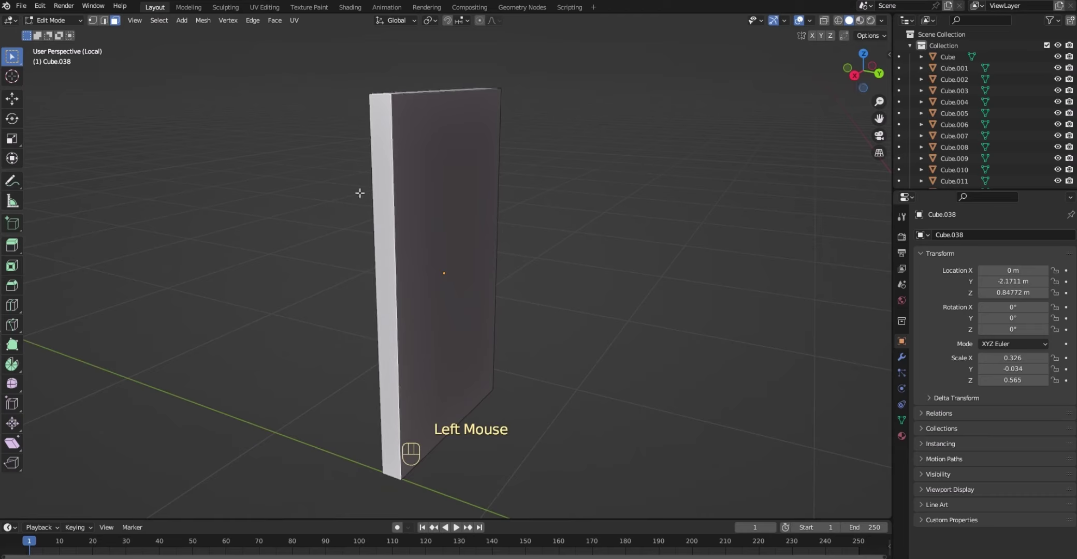
click(416, 192)
key(x)
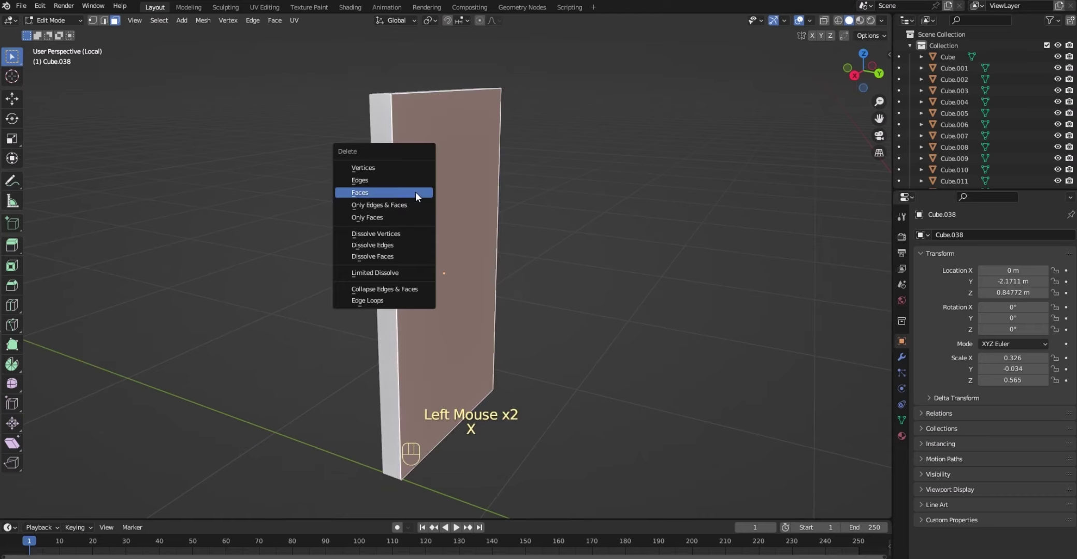
click(416, 193)
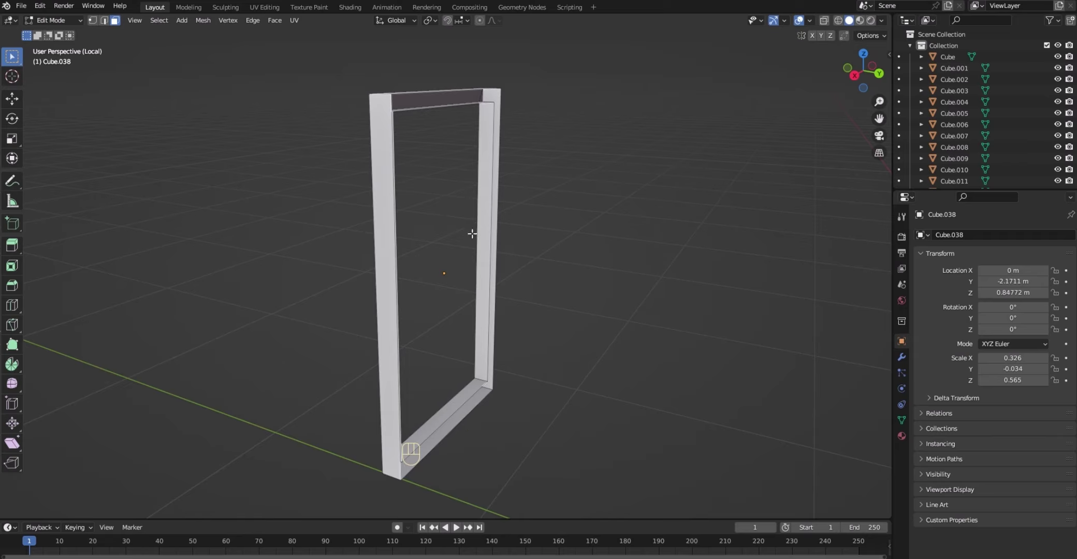
- Select the frame's inner rear edge loop and move it along Y by about 0.007 m toward the frame's back
key(shift)
key(2)
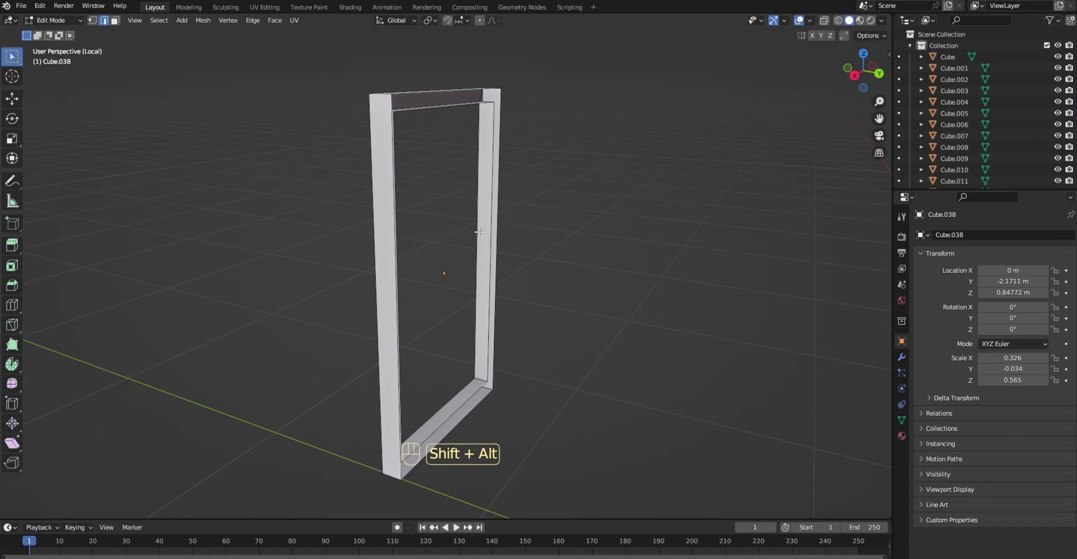
alt+shift+click(491, 222)
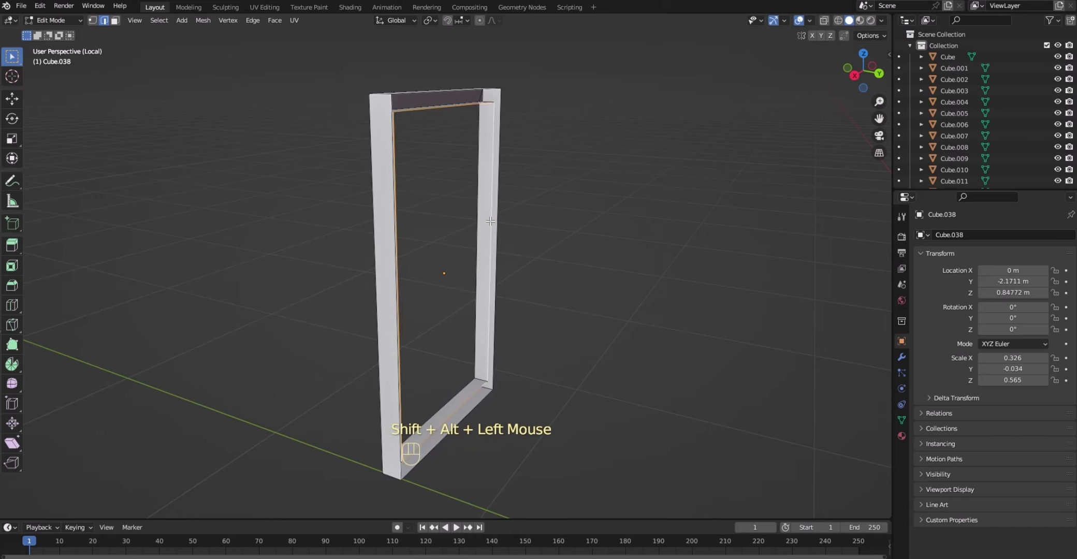
key(KP_3)
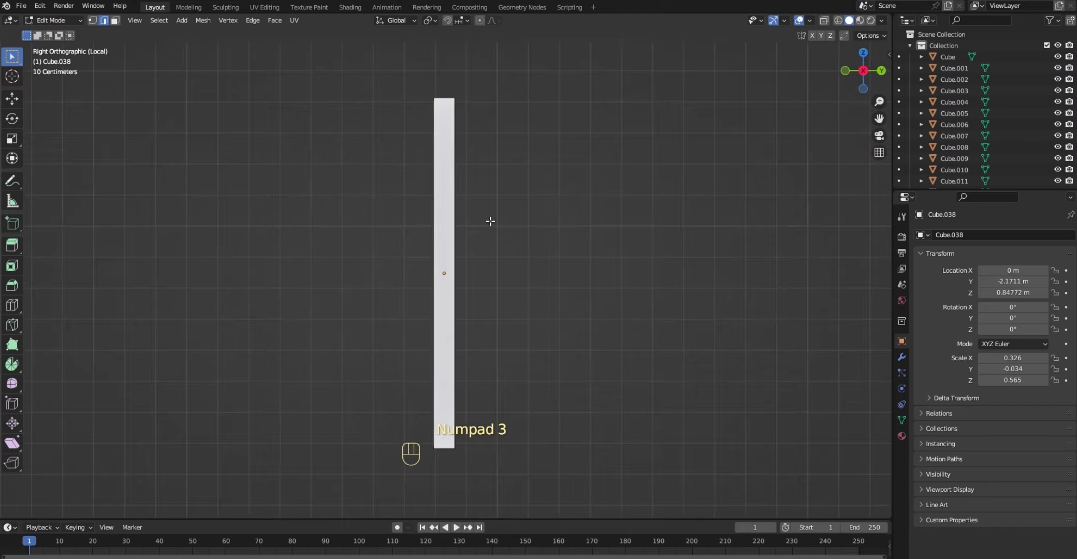
key(z)
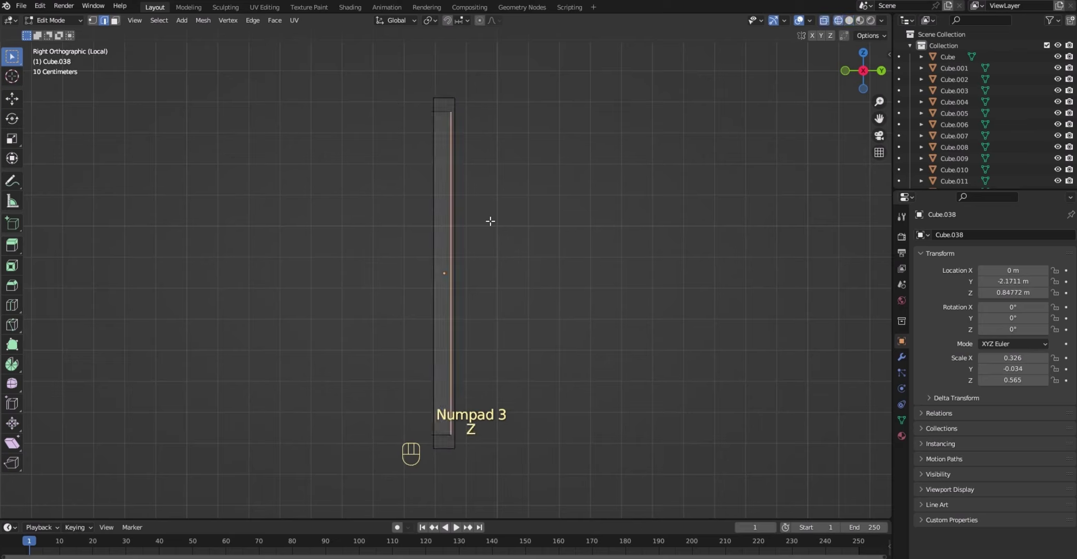
key(g)
key(y)
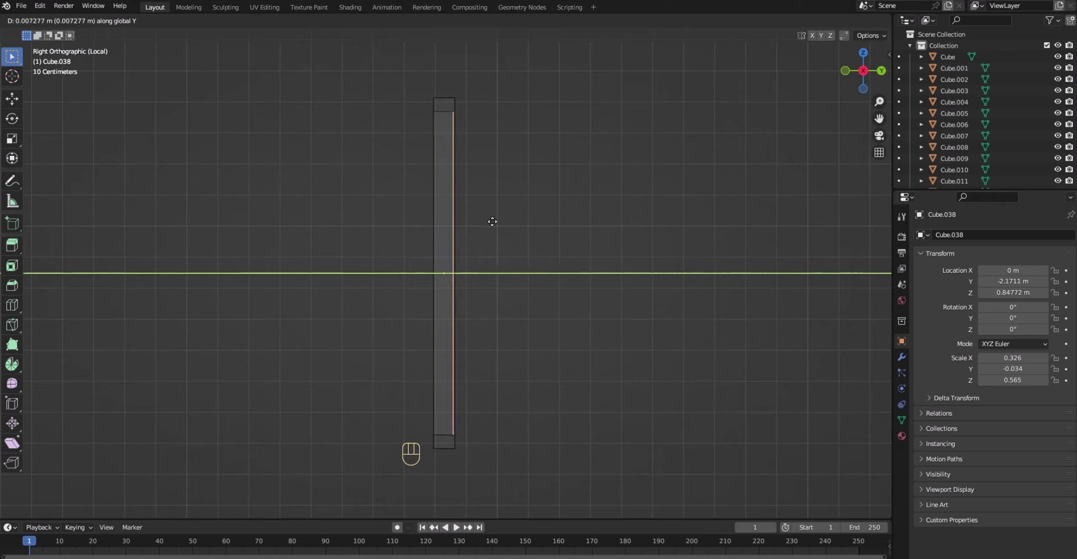
click(493, 221)
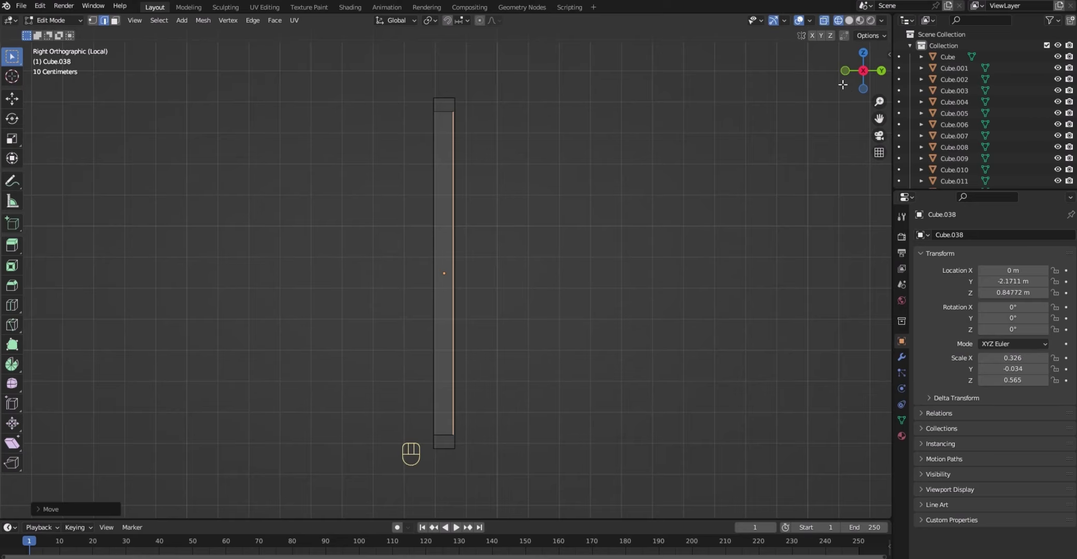
- Return to solid shading, add a centred loop cut around the frame's inner sides and bevel it into two parallel loops
drag(855, 83, 1024, 109)
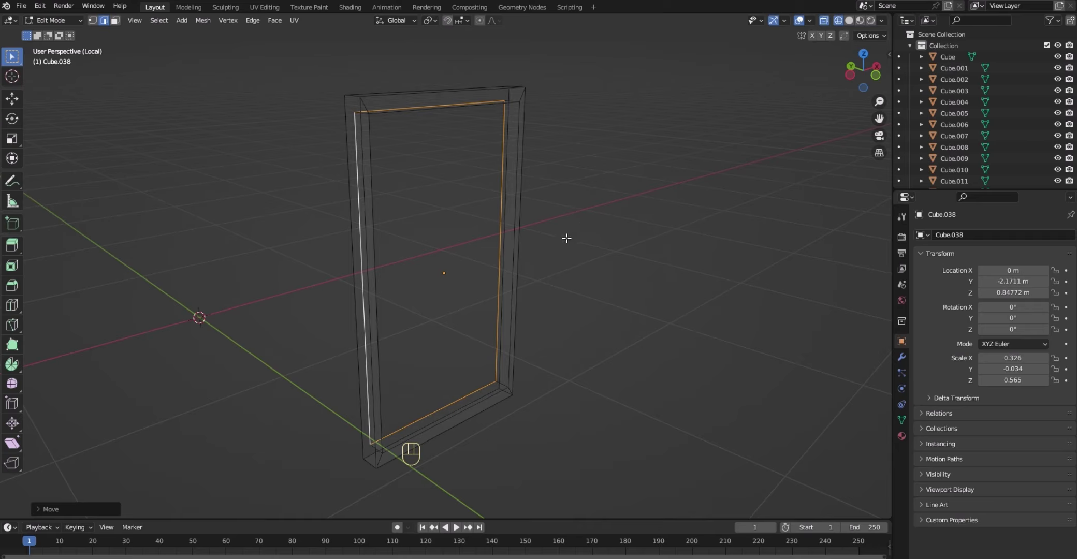
key(z)
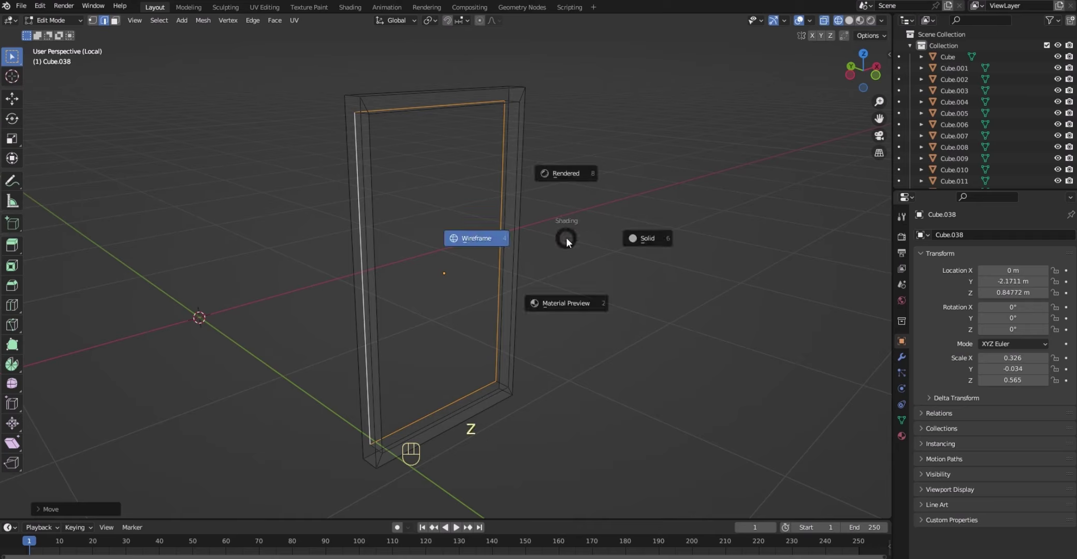
key(6)
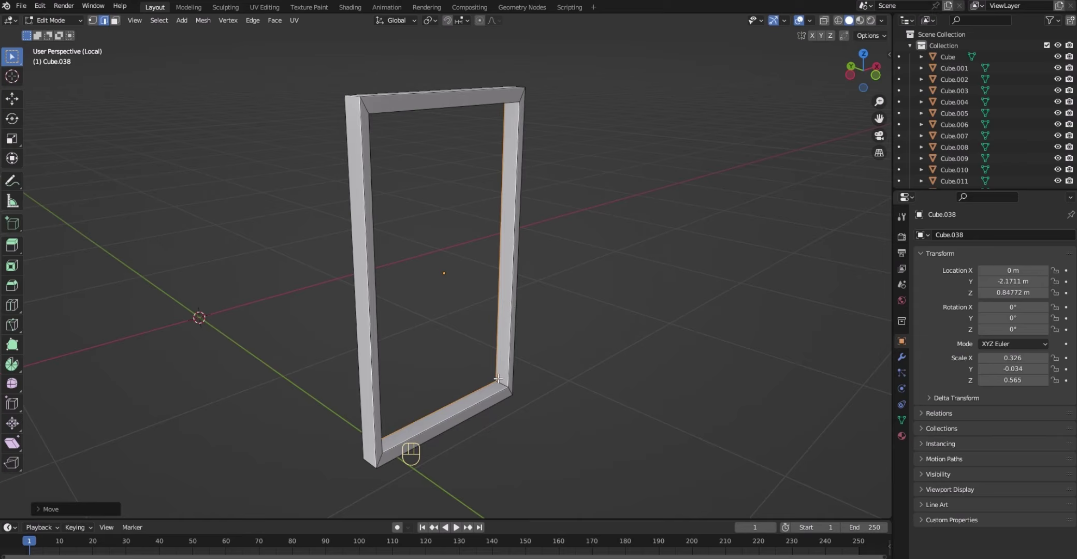
key(ctrl+r)
click(498, 384)
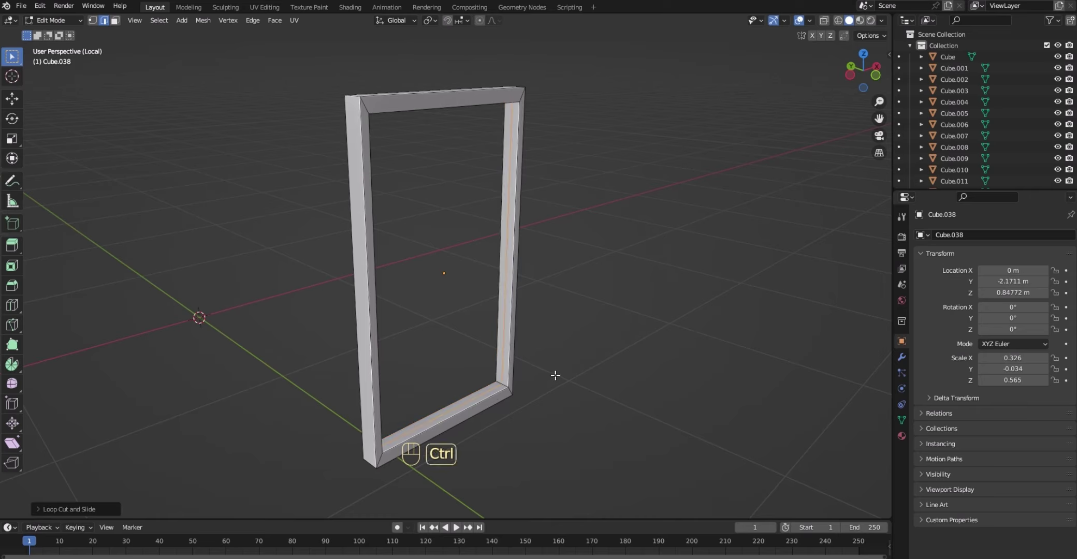
key(ctrl+b)
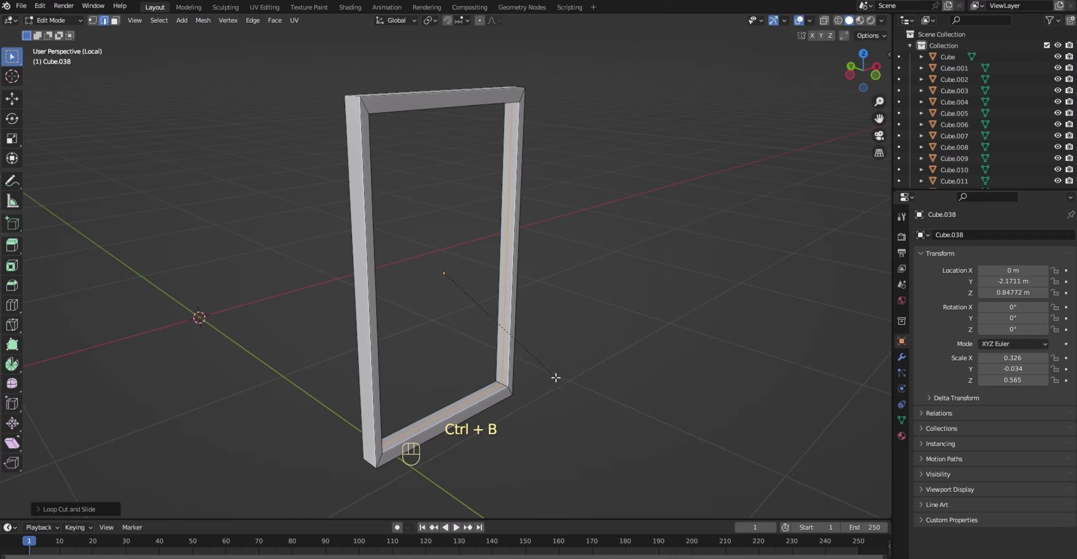
click(596, 393)
- Bevel the front one of the two new edge loops on the frame's inner sides into a narrow strip
scroll(596, 393, up, 1)
scroll(596, 393, down, 1)
scroll(597, 393, up, 2)
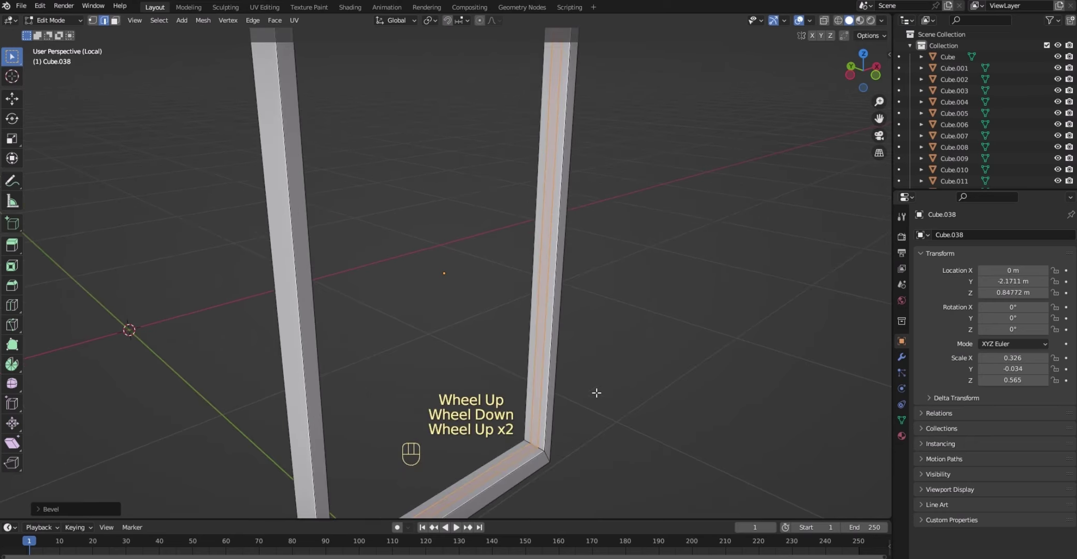
click(879, 119)
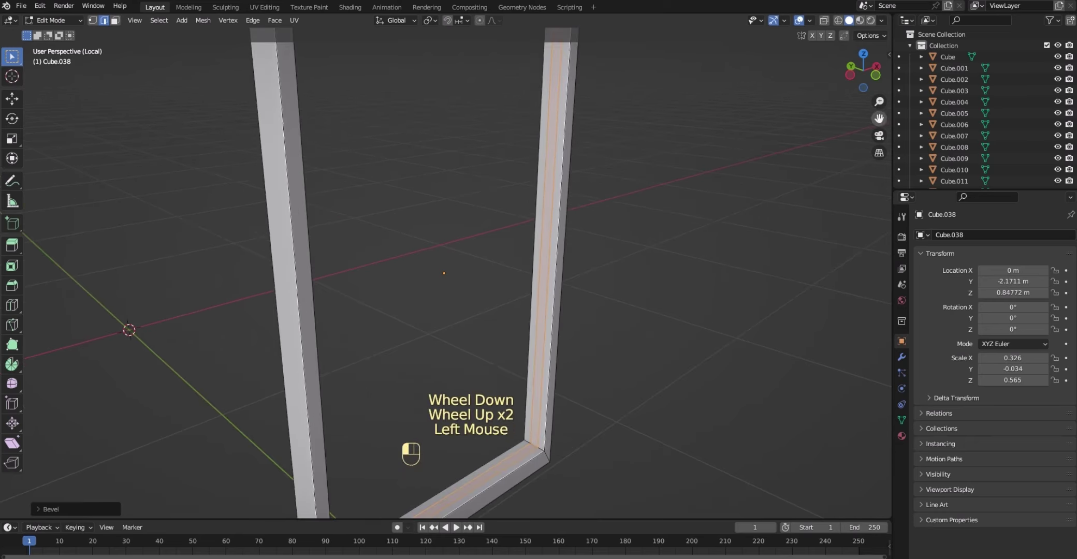
drag(880, 119, 764, 20)
click(584, 258)
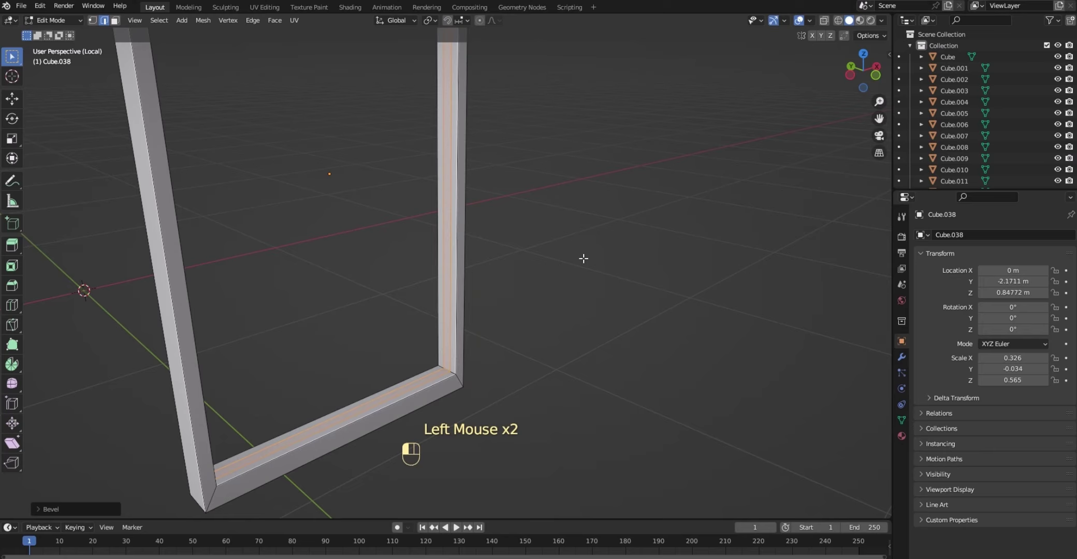
alt+shift+click(449, 354)
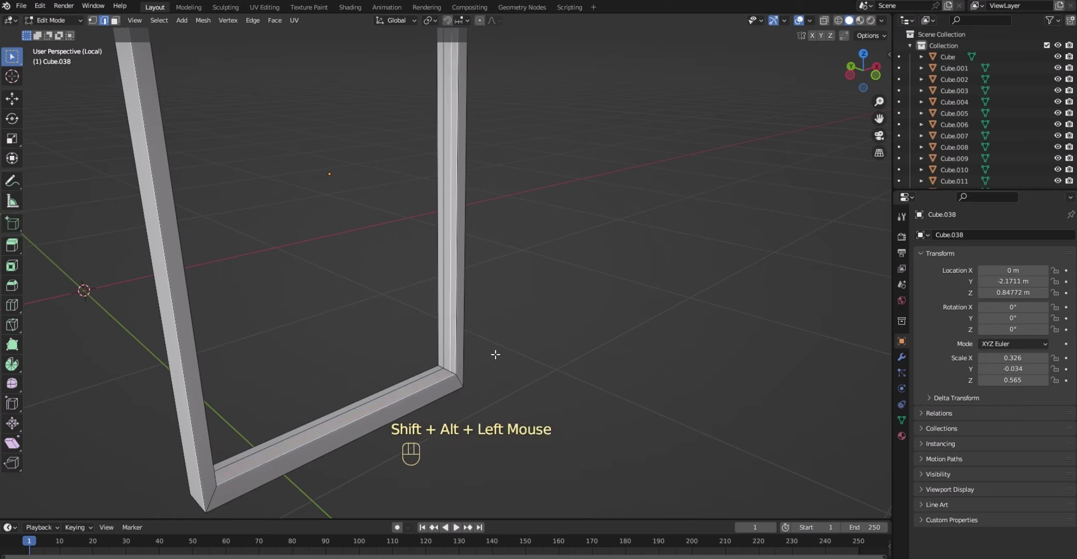
key(ctrl+b)
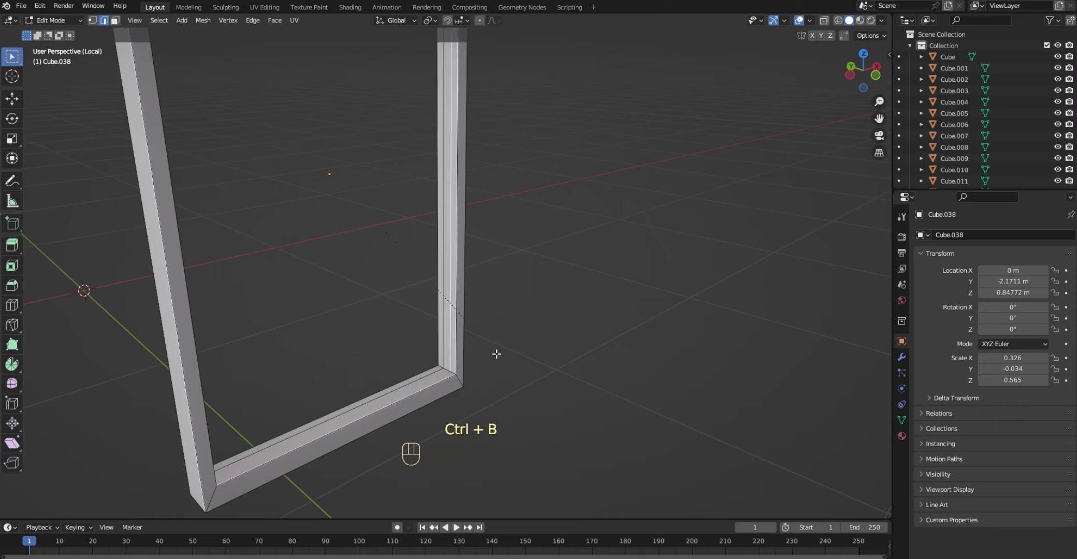
click(553, 382)
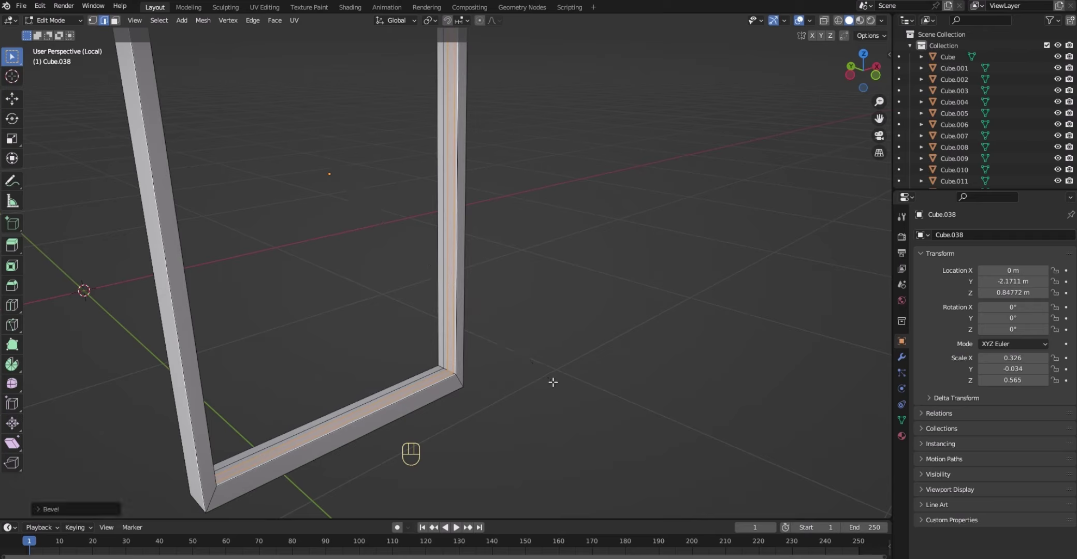
- Bevel the rear one of the two edge loops on the frame's inner sides into a strip
click(529, 308)
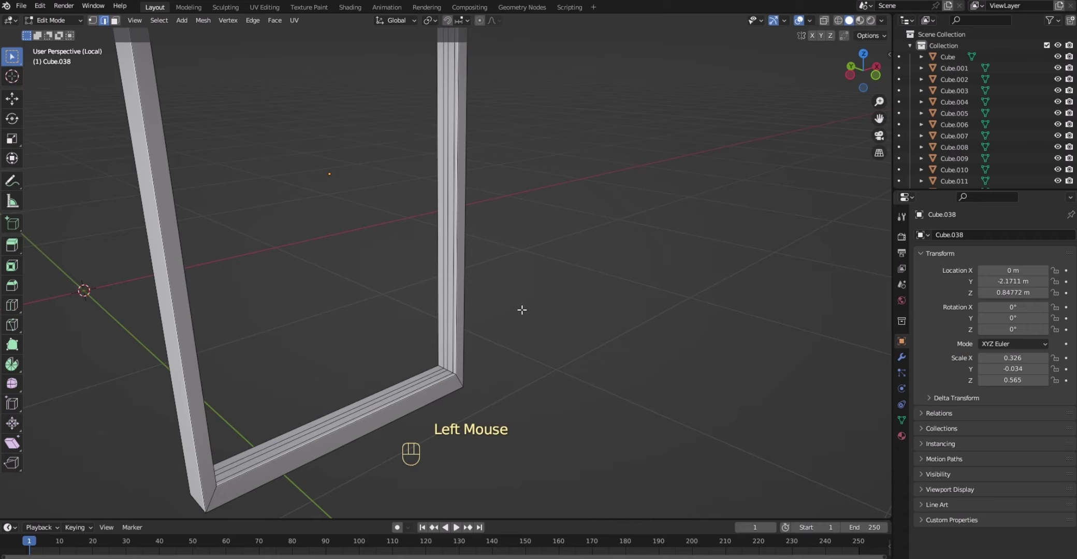
alt+shift+click(444, 337)
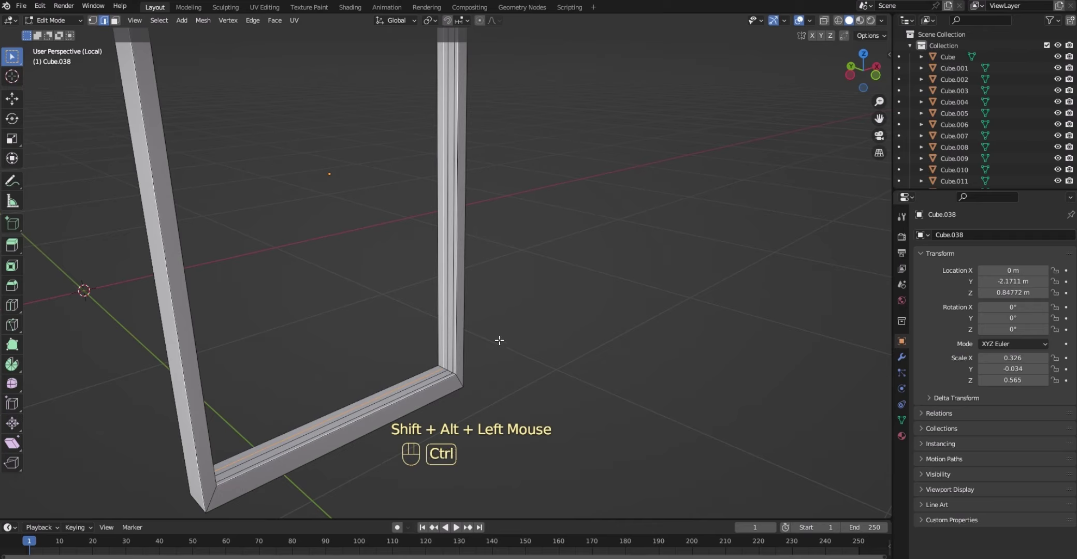
key(ctrl+b)
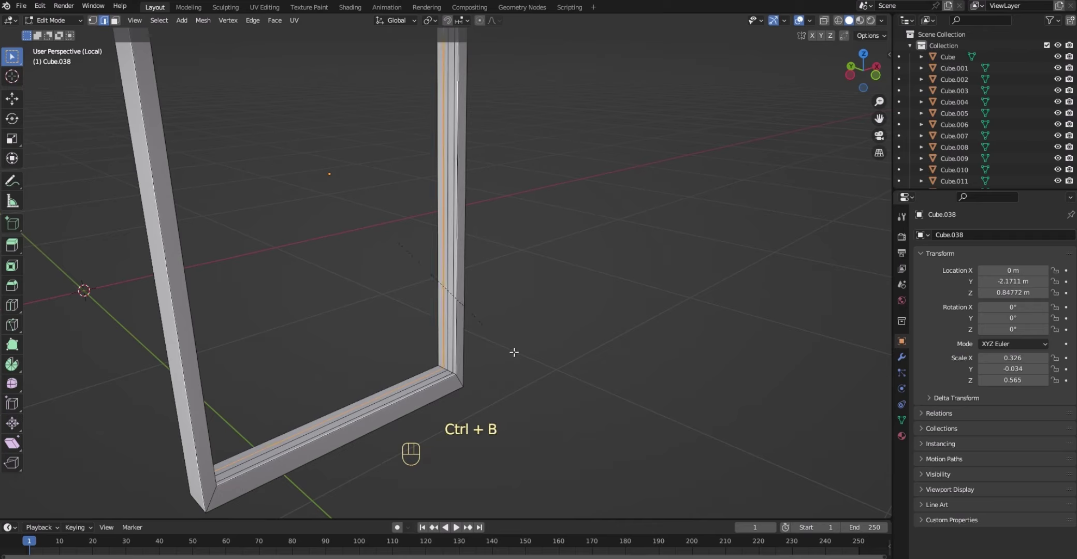
click(561, 363)
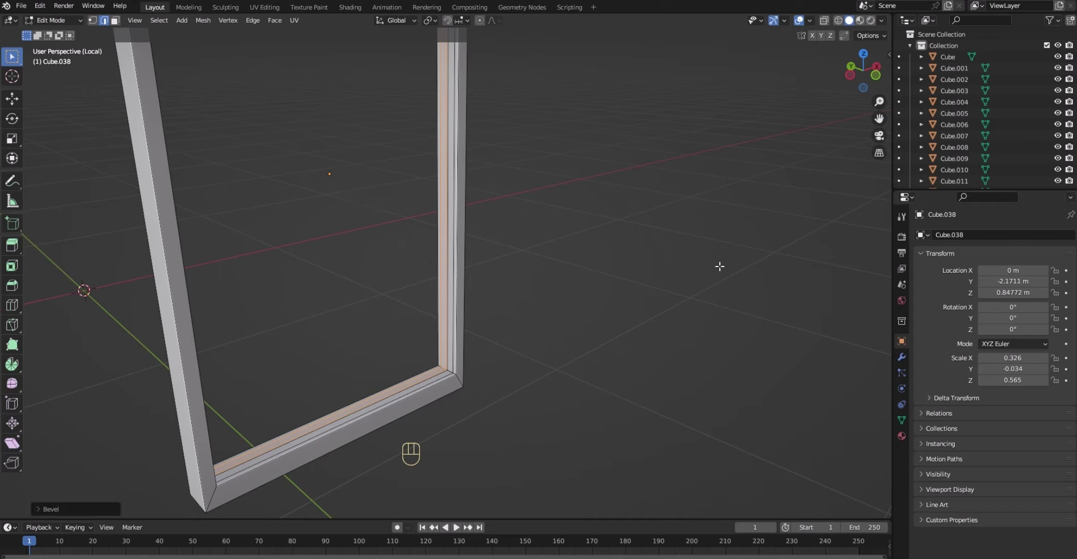
- Add a centred loop cut across the frame's bottom rail and bevel it to form a short middle segment
drag(864, 82, 870, 78)
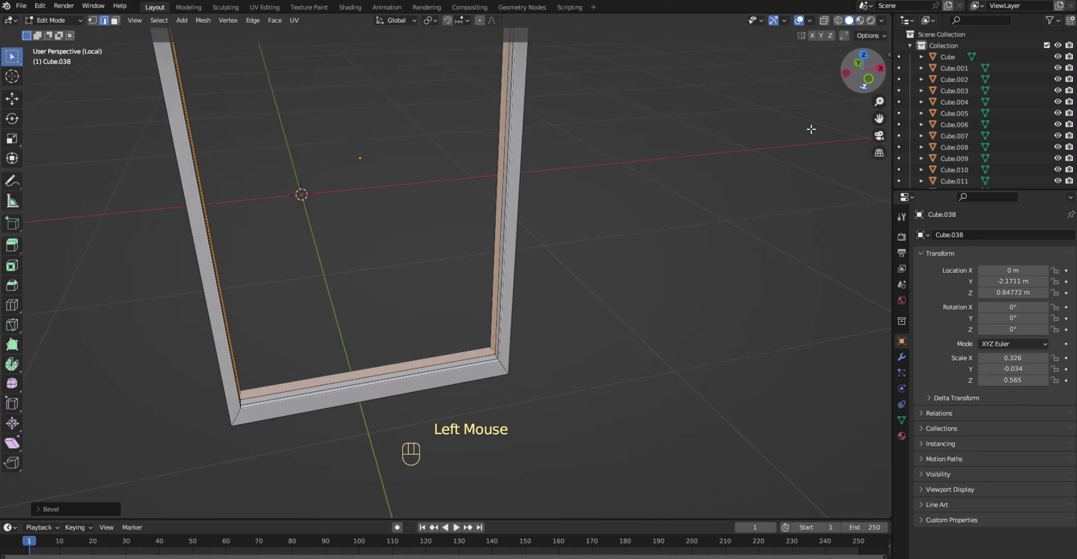
click(685, 247)
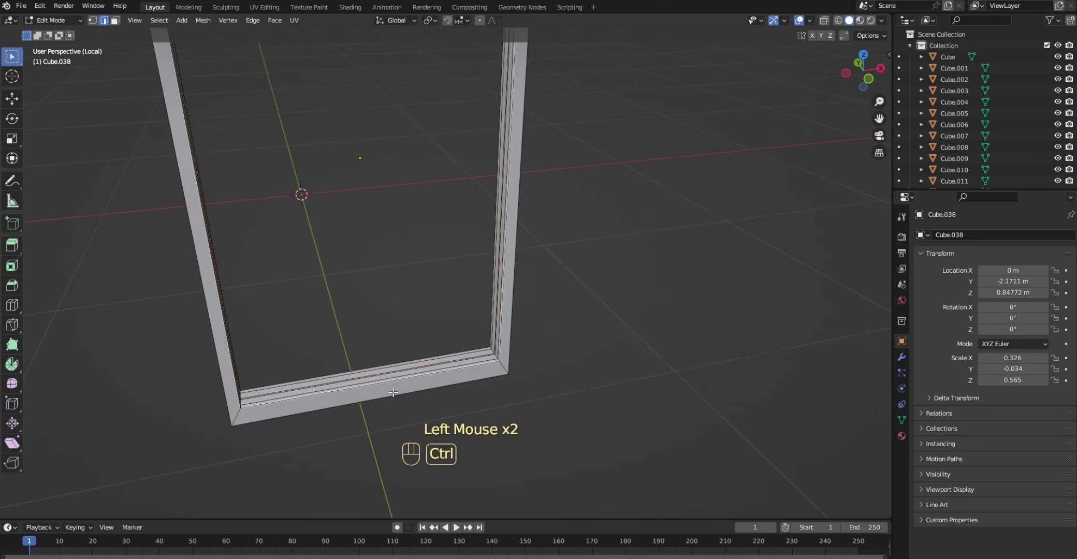
key(ctrl+r)
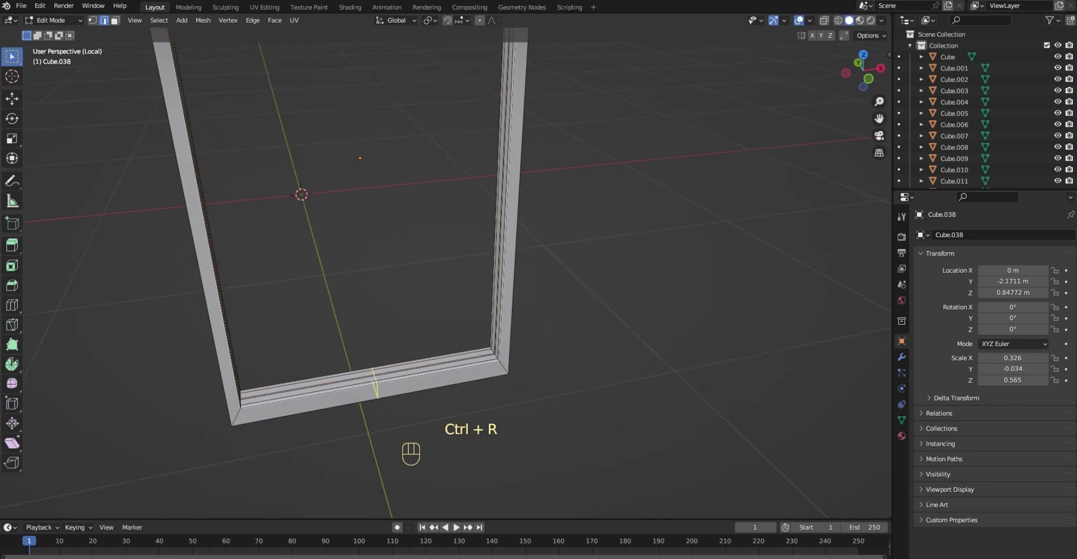
click(394, 392)
right_click(393, 392)
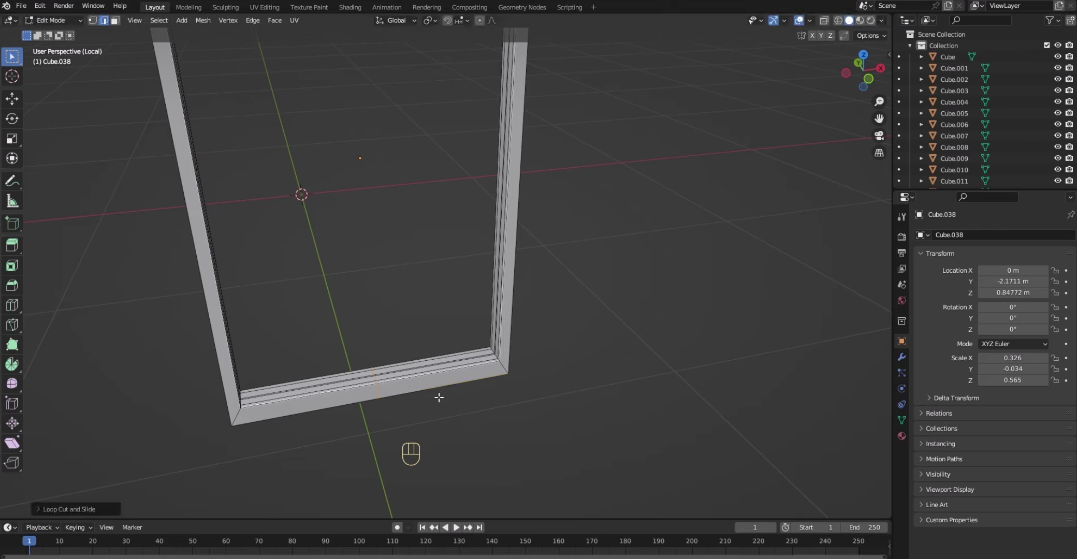
key(ctrl+b)
click(460, 396)
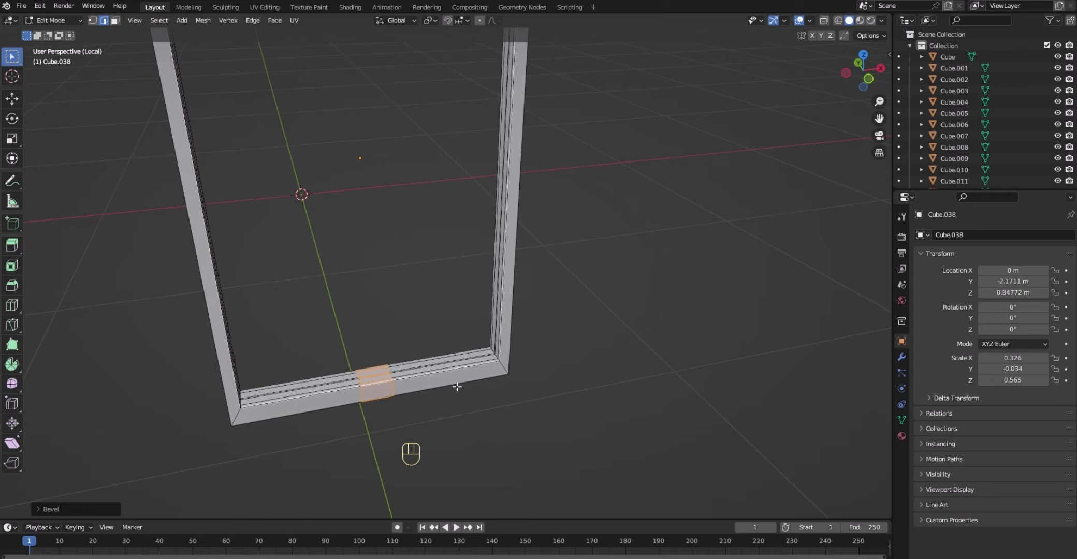
- Select the middle segment's two side edges on the bottom rail's front face and move them along X by about -0.02 m
scroll(455, 387, up, 1)
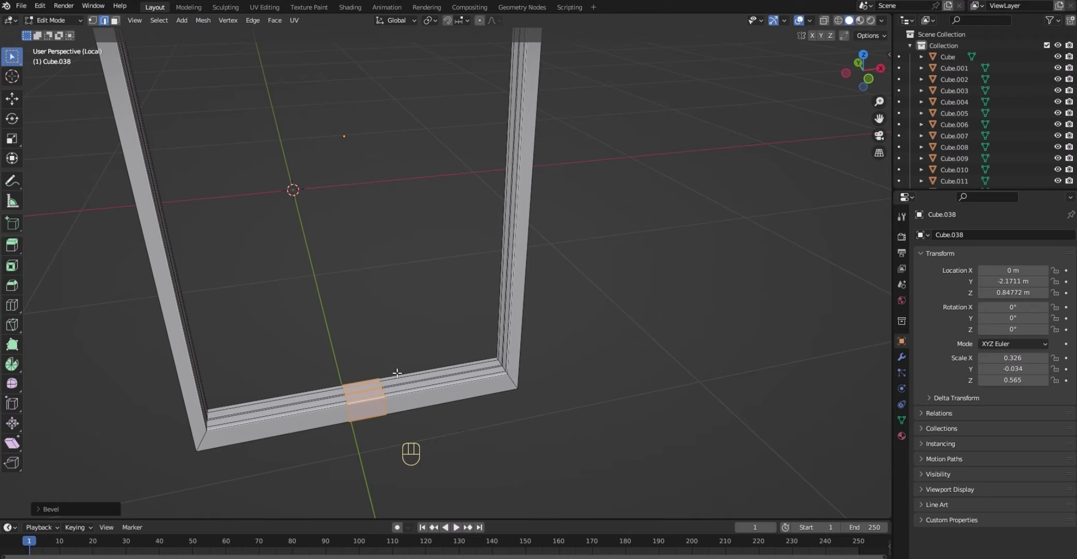
click(348, 399)
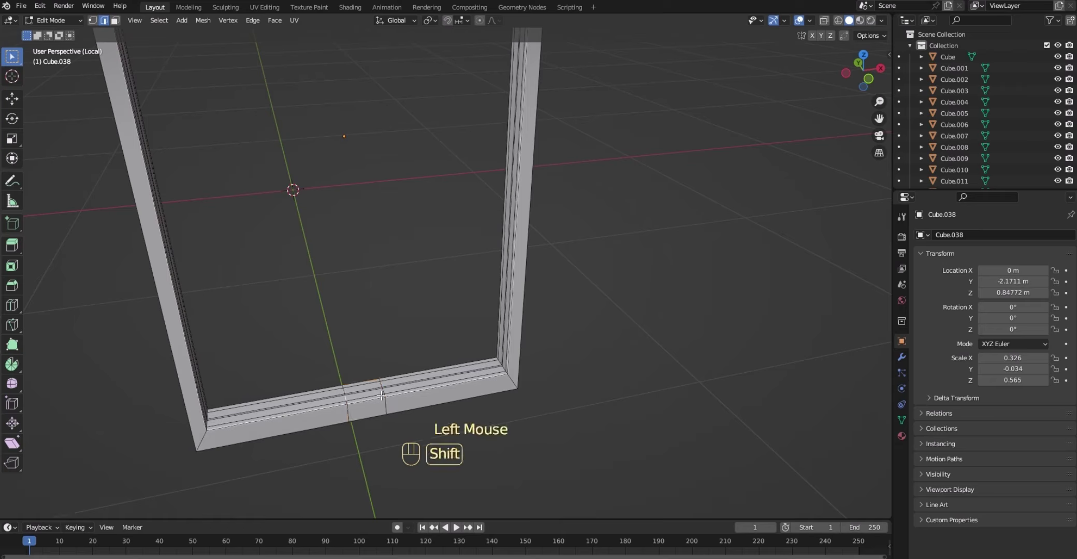
shift+click(386, 399)
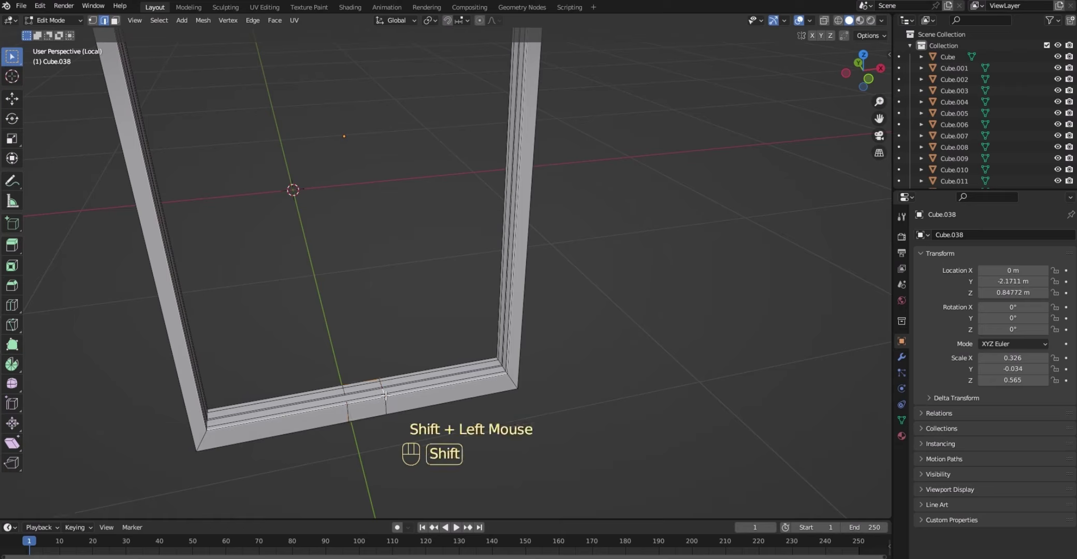
shift+click(386, 396)
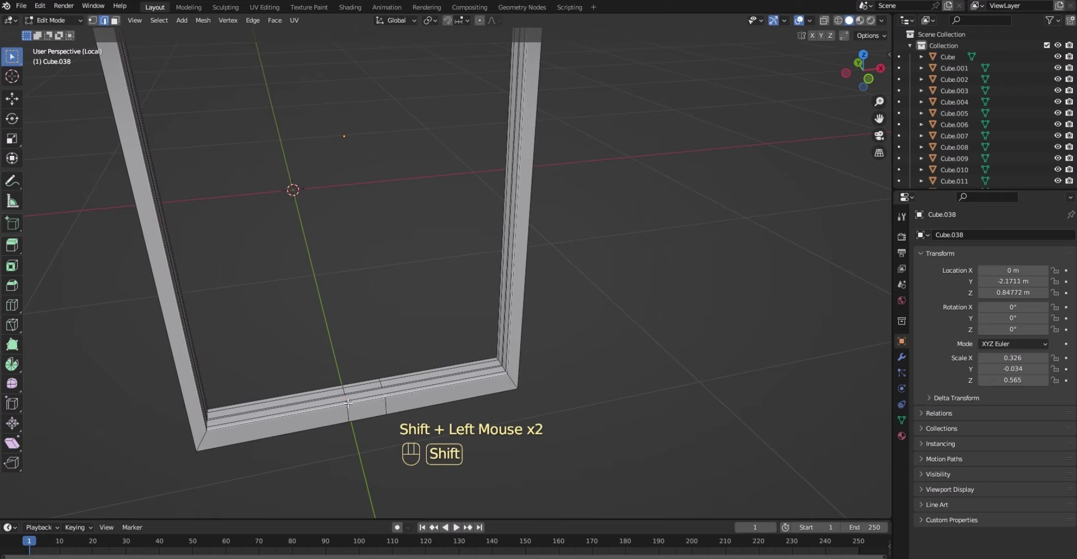
shift+click(349, 406)
shift+click(359, 401)
shift+click(348, 401)
shift+click(358, 398)
shift+click(347, 404)
shift+click(351, 411)
shift+click(387, 406)
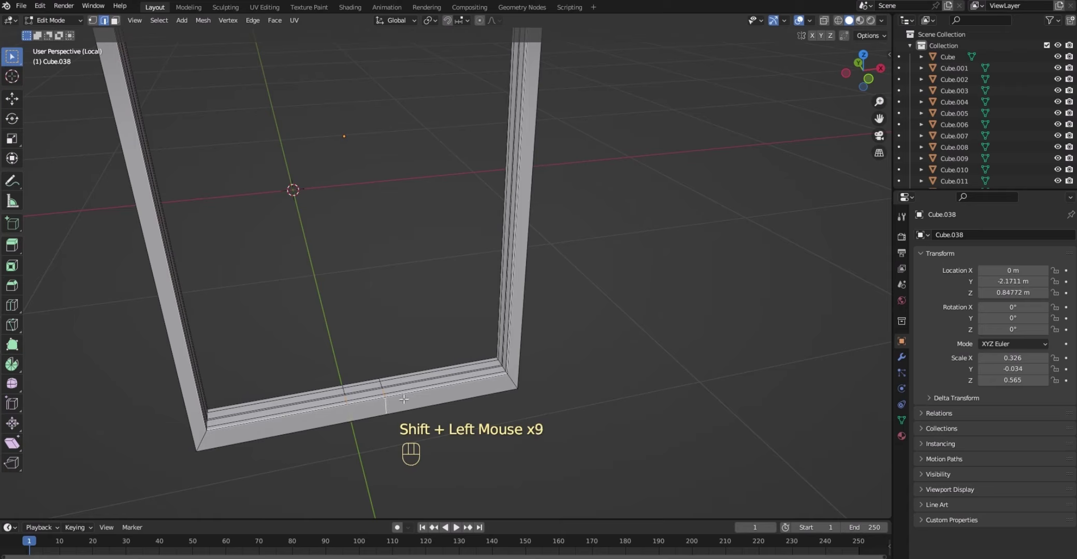
key(g)
key(x)
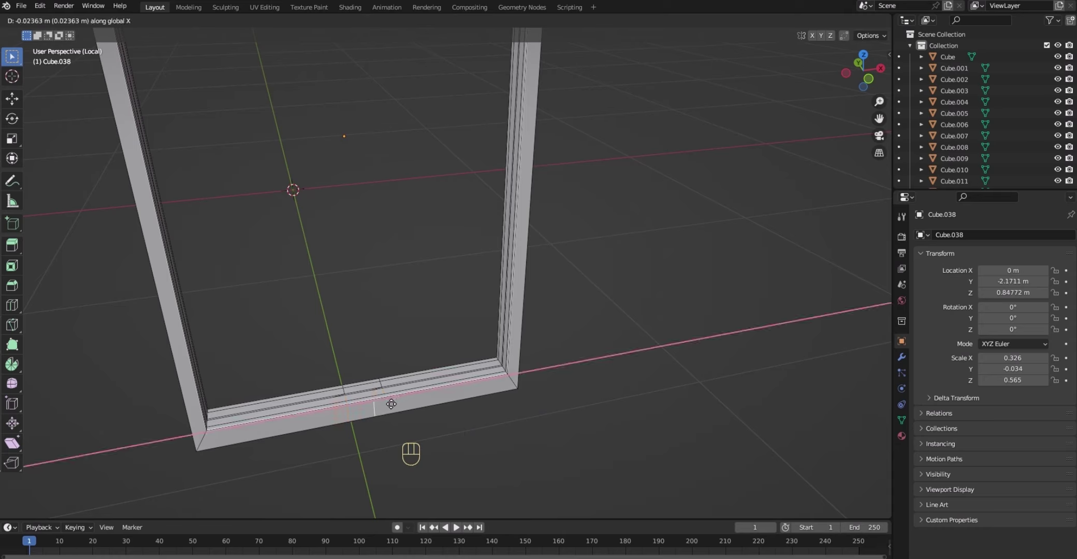
click(394, 404)
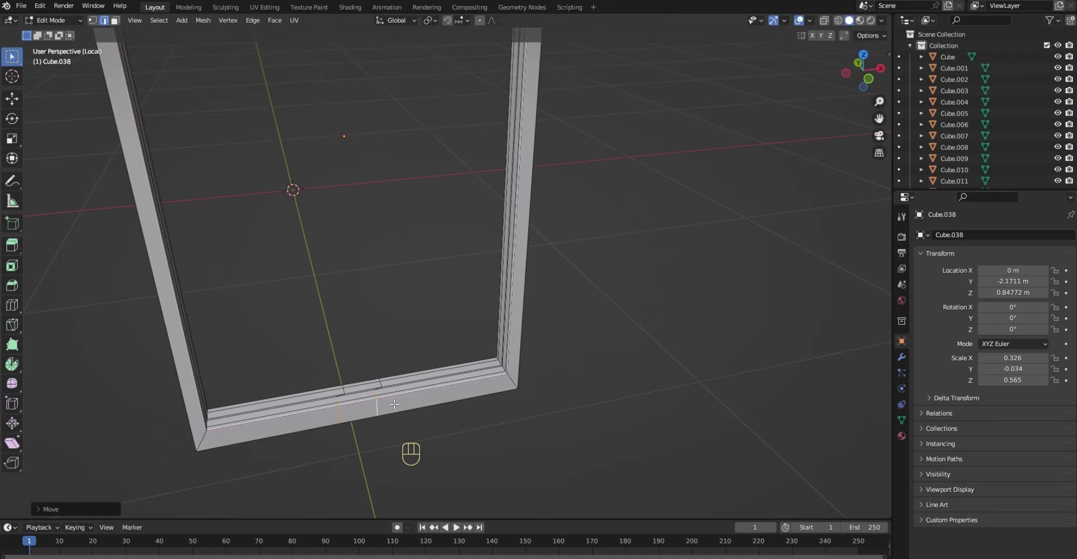
- Select the middle segment's two short side edges on the bottom rail's rear inner strip and move them along X by about 0.02 m
click(406, 322)
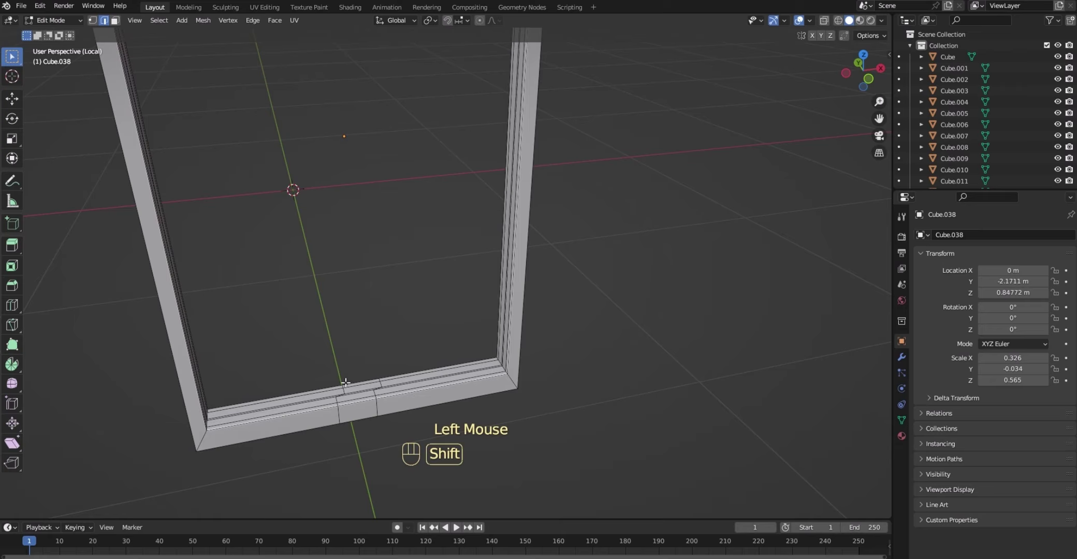
shift+click(344, 388)
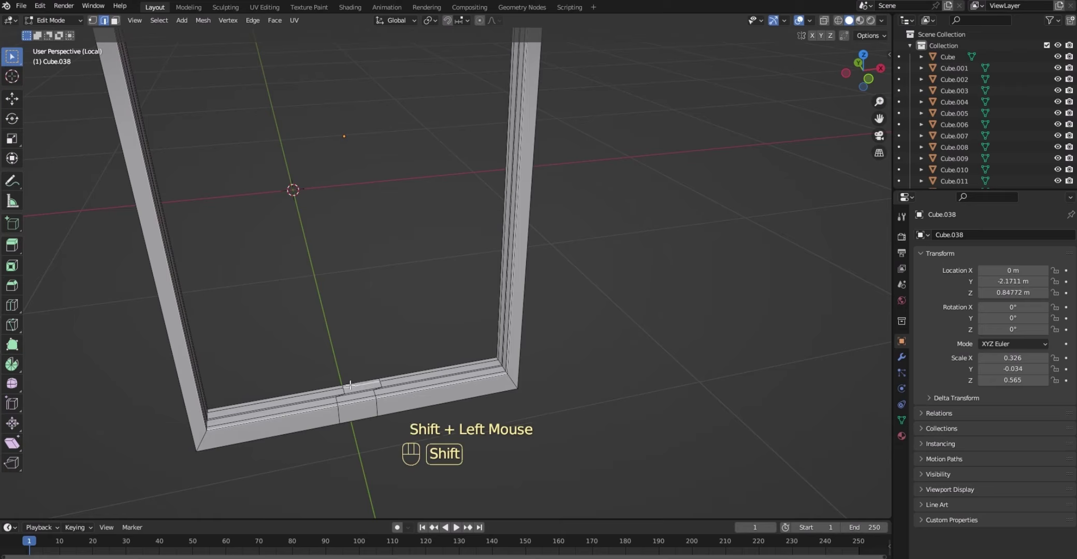
shift+click(349, 386)
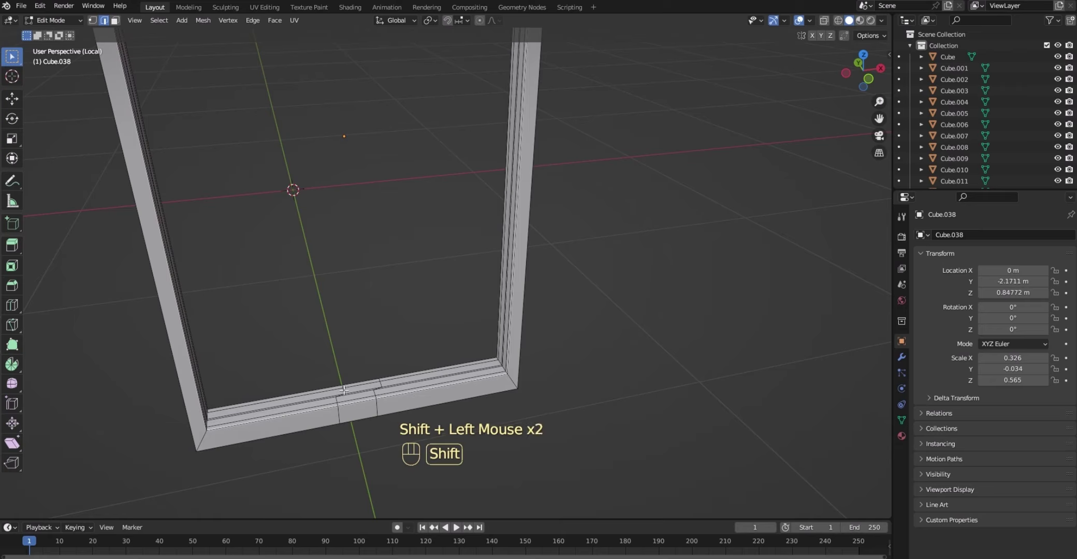
shift+click(344, 386)
shift+click(343, 386)
shift+click(381, 383)
shift+click(382, 382)
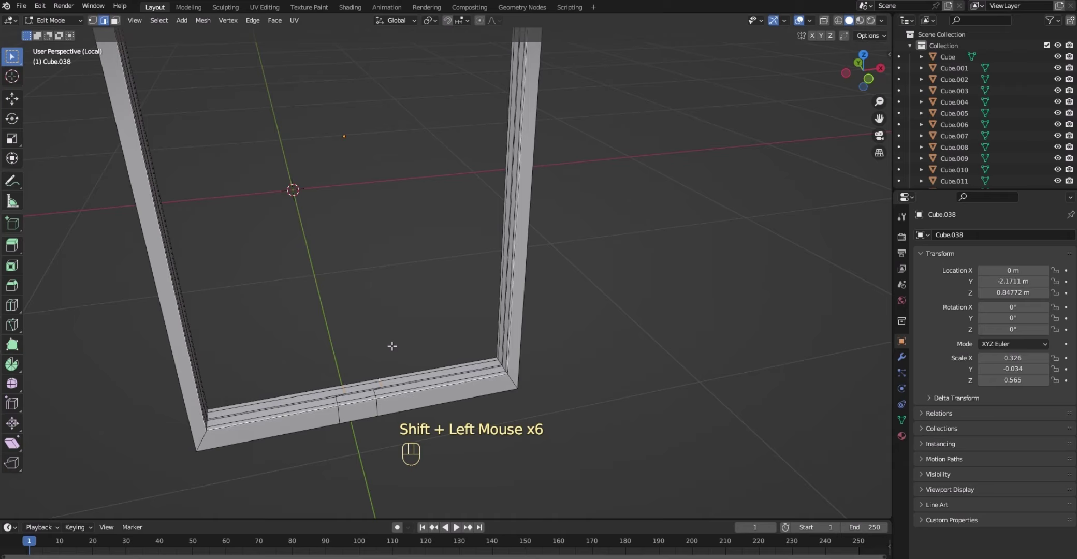
key(g)
key(x)
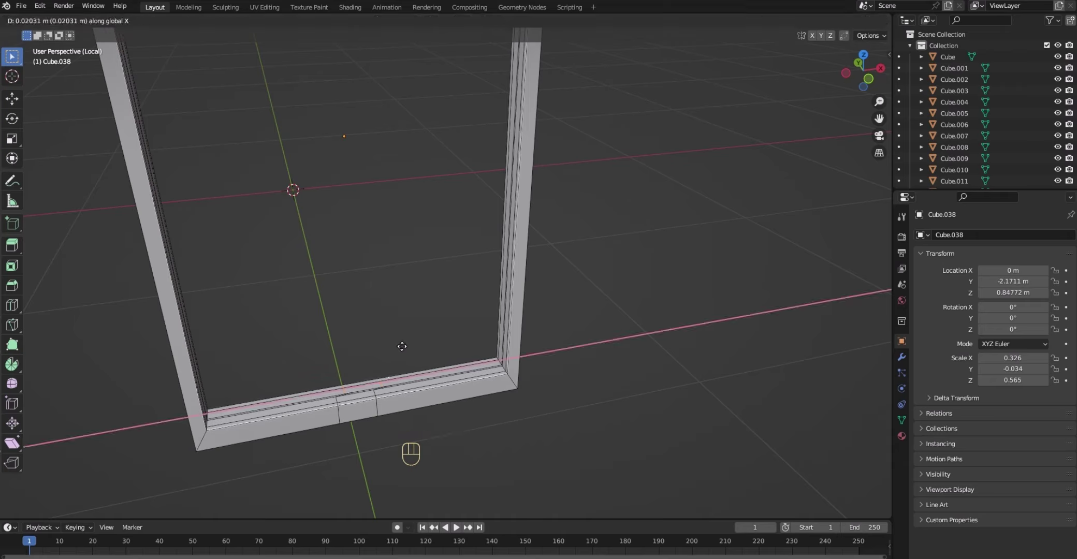
click(402, 346)
click(403, 321)
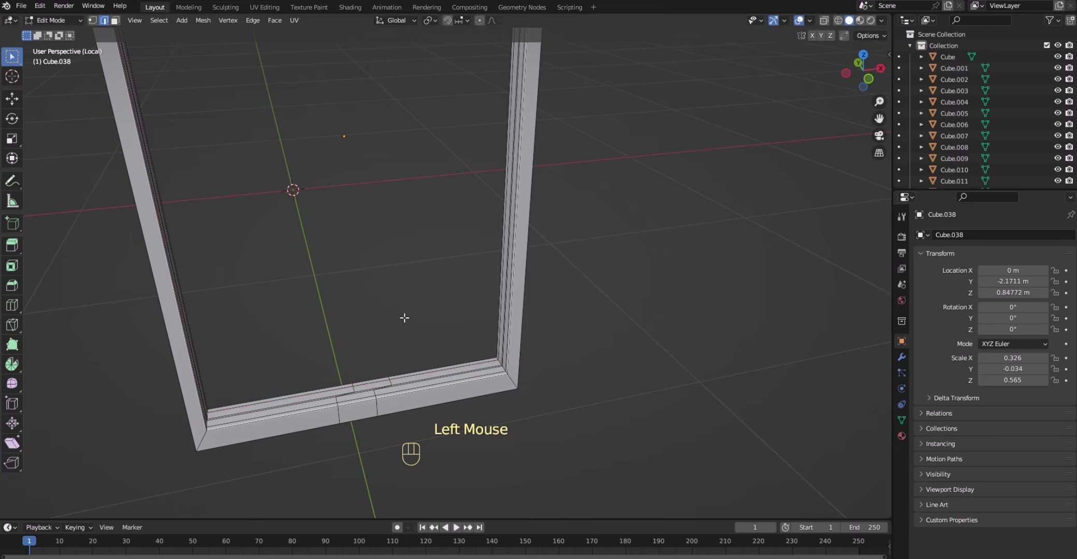
- In wireframe view, select the two offset middle faces on the bottom rail's inner strips and extrude them up into the top rail
scroll(405, 317, down, 2)
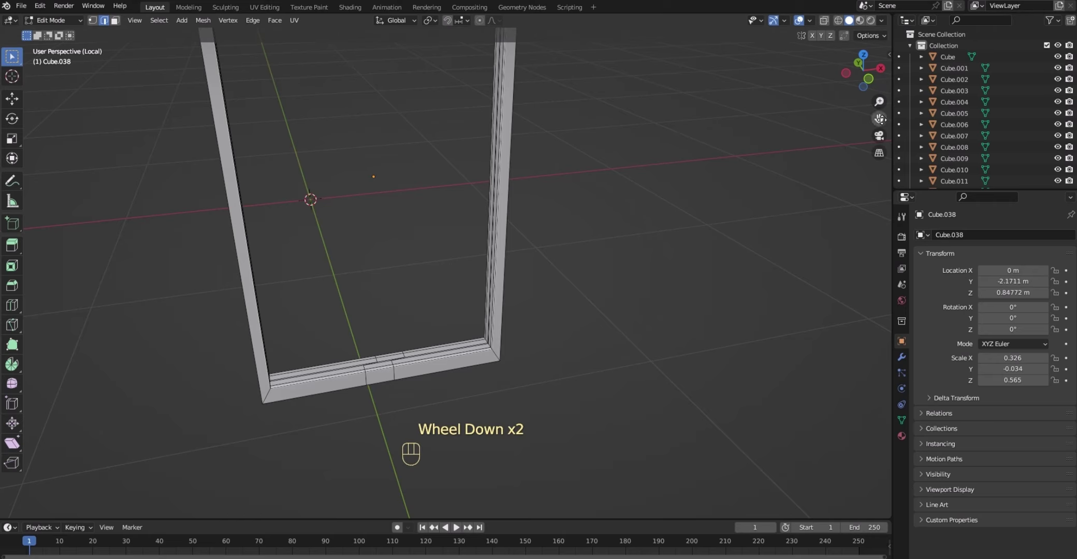
drag(881, 120, 881, 170)
scroll(664, 172, down, 1)
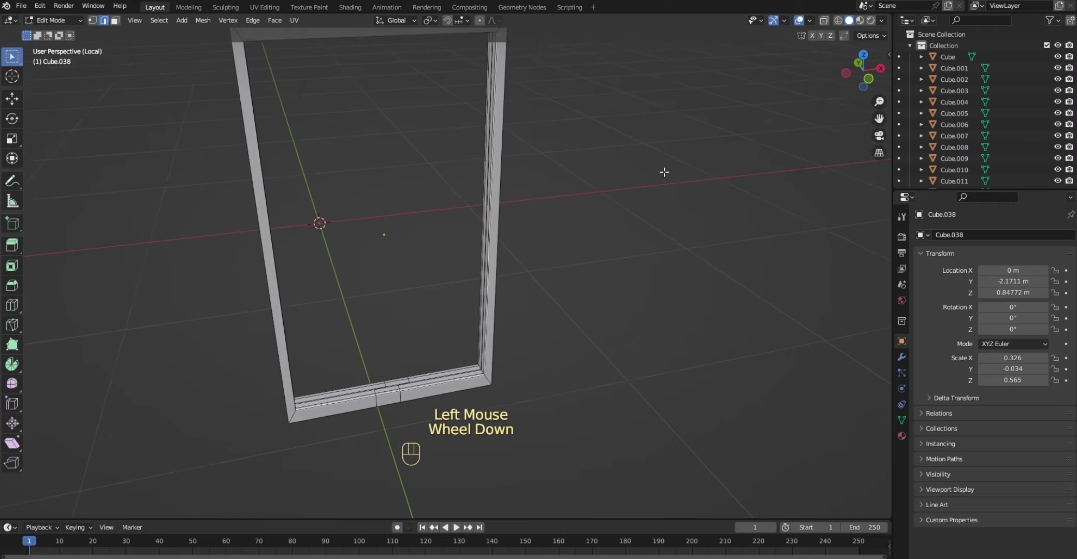
scroll(665, 172, down, 1)
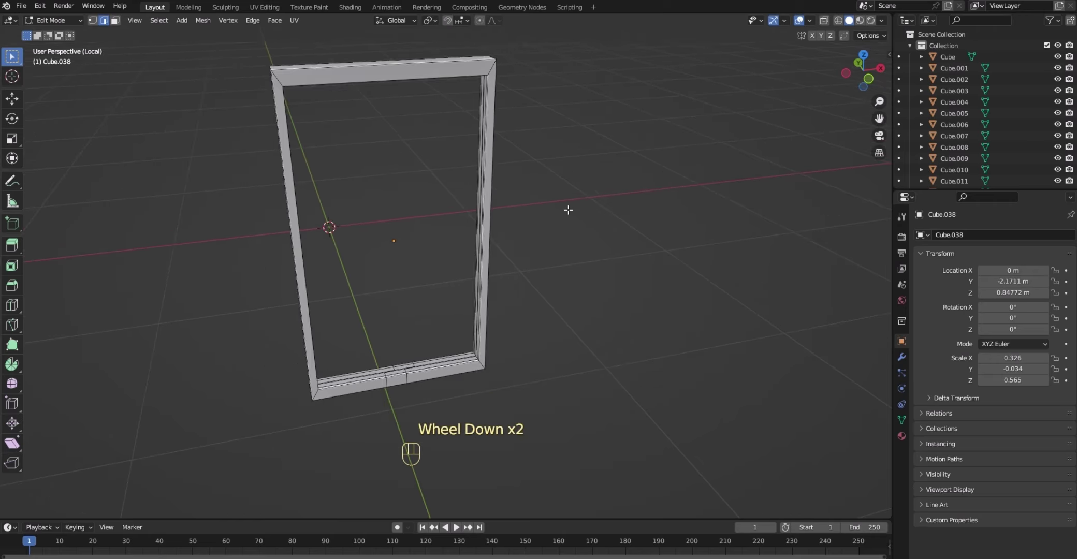
key(3)
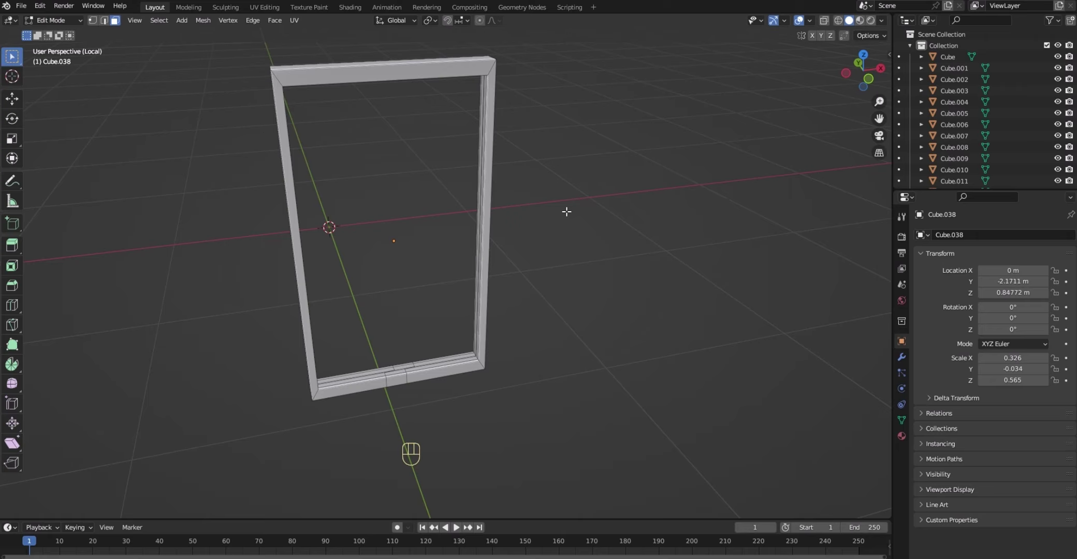
key(z)
key(4)
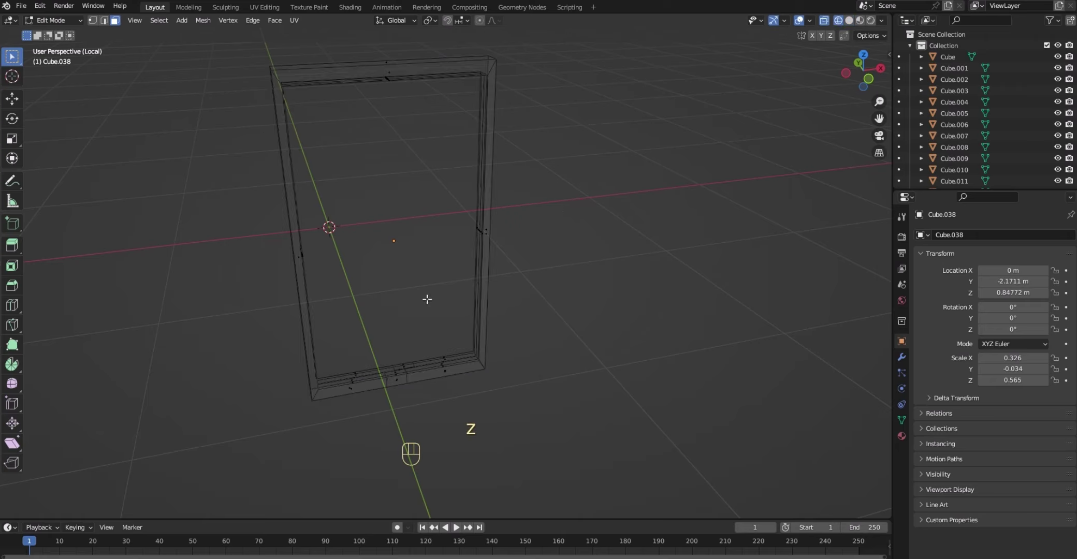
click(394, 372)
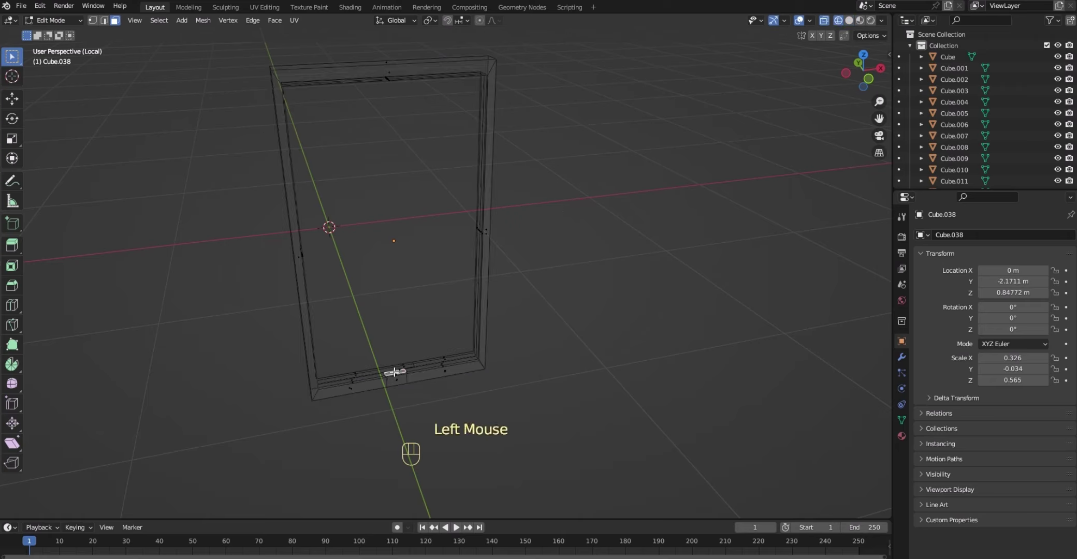
shift+click(404, 366)
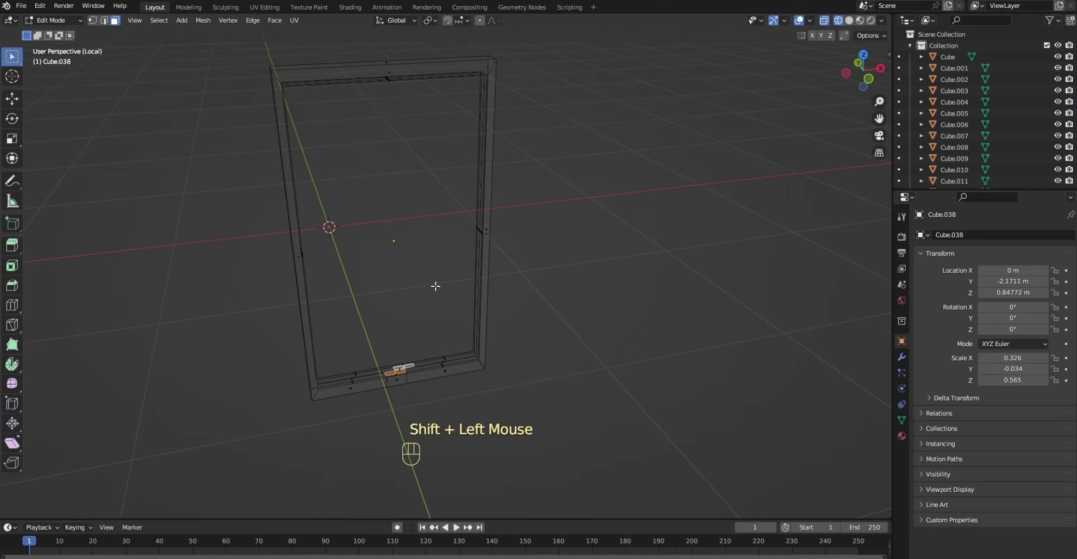
key(e)
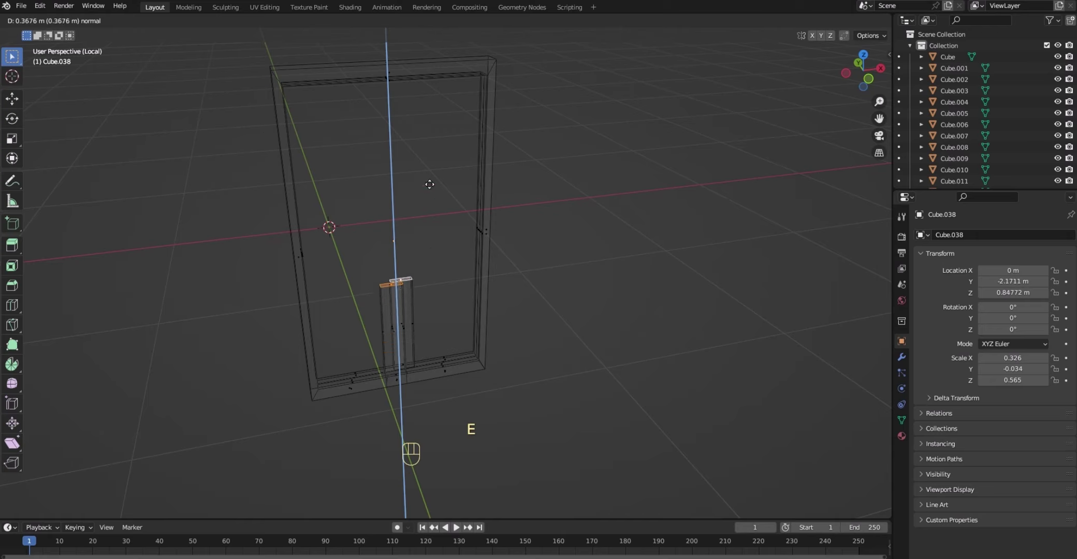
click(423, 476)
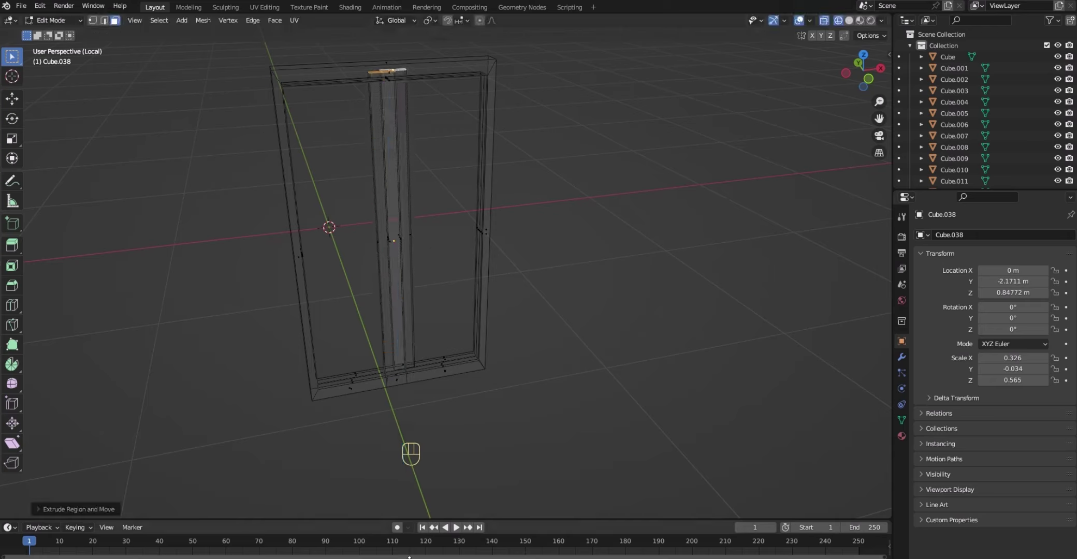
- Delete the end faces of the two extruded uprights inside the top rail and return to solid shading
key(x)
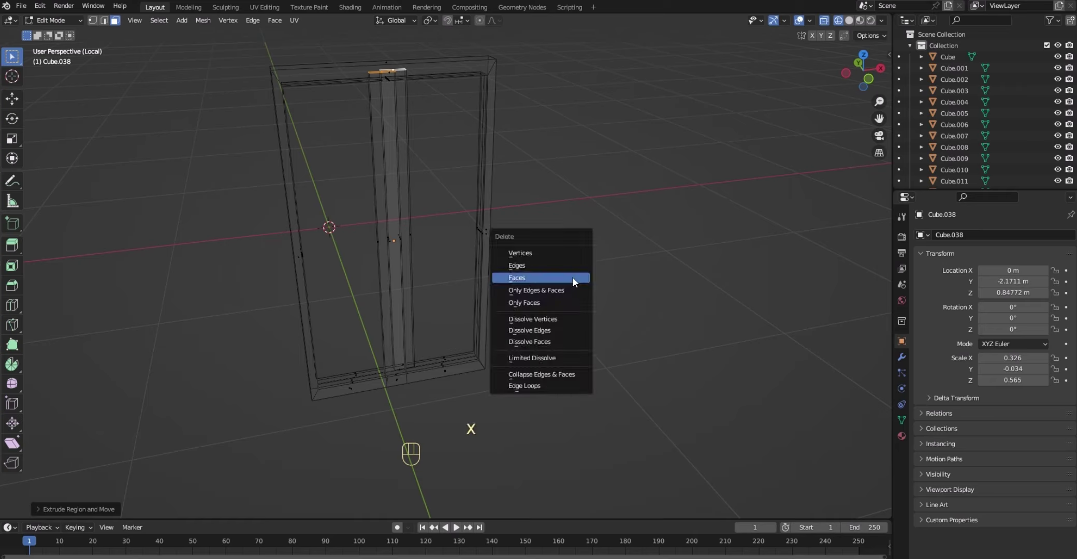
click(572, 279)
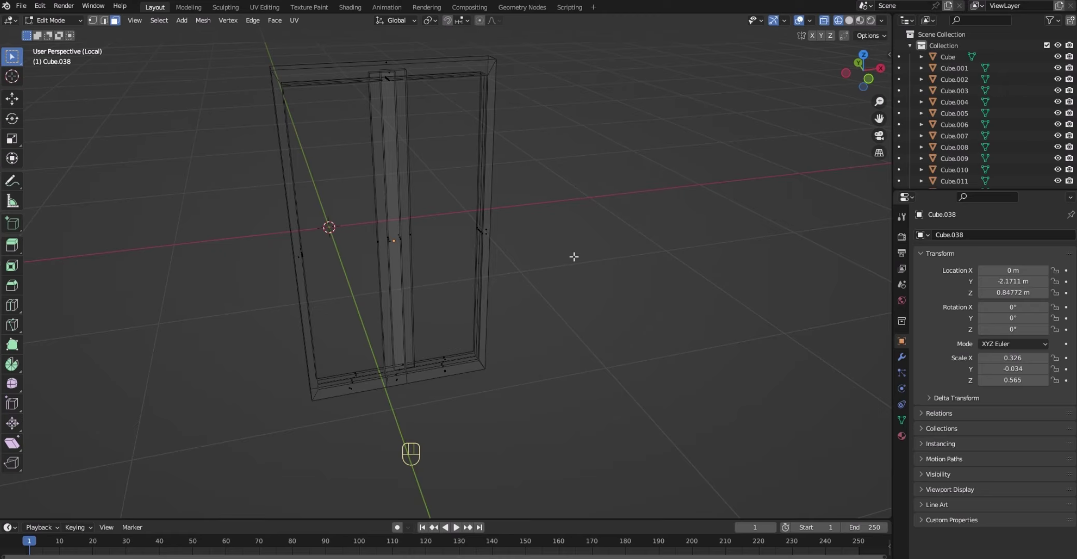
key(z)
key(6)
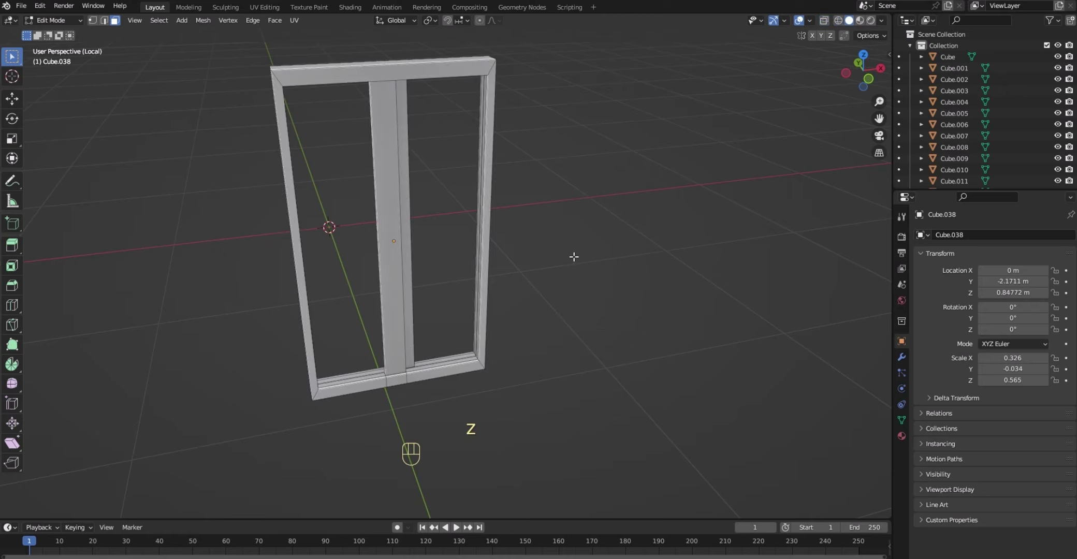
drag(856, 79, 791, 53)
scroll(685, 188, down, 1)
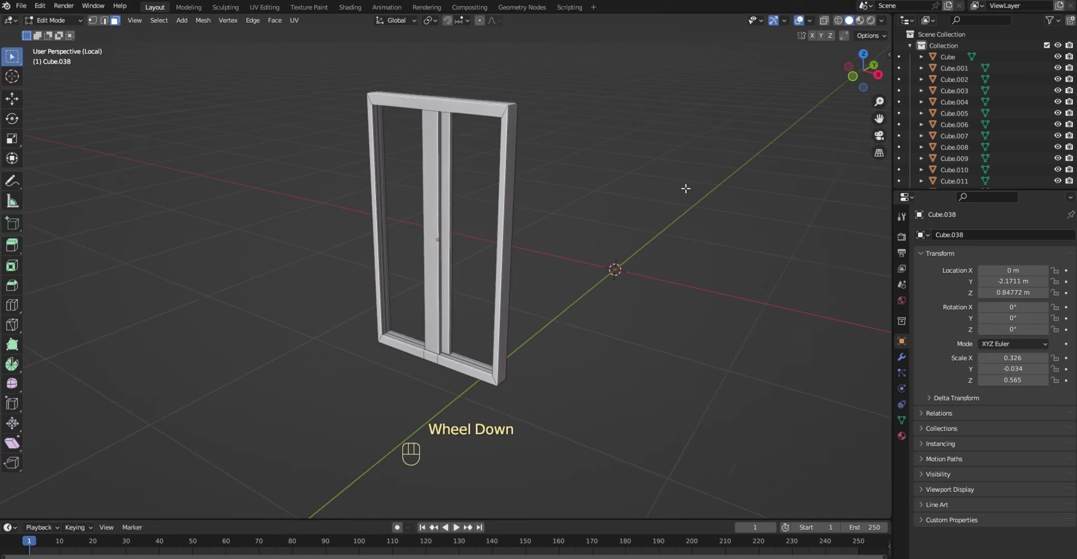
- Fill a panel face between the front upright's outer vertical edge and the matching inner strip edge on the negative-X side of the frame
scroll(685, 188, up, 1)
scroll(686, 188, up, 2)
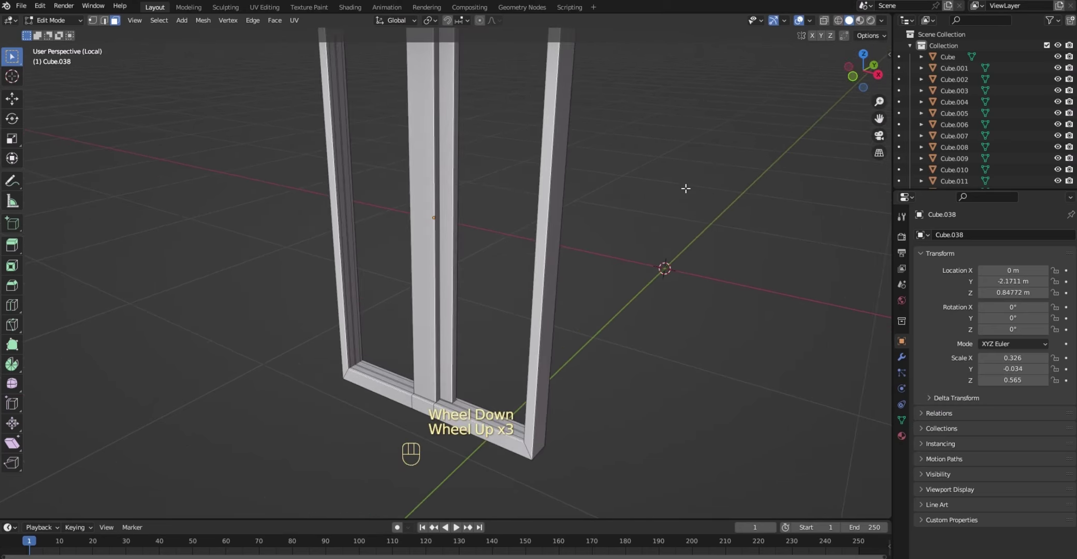
drag(862, 74, 974, 74)
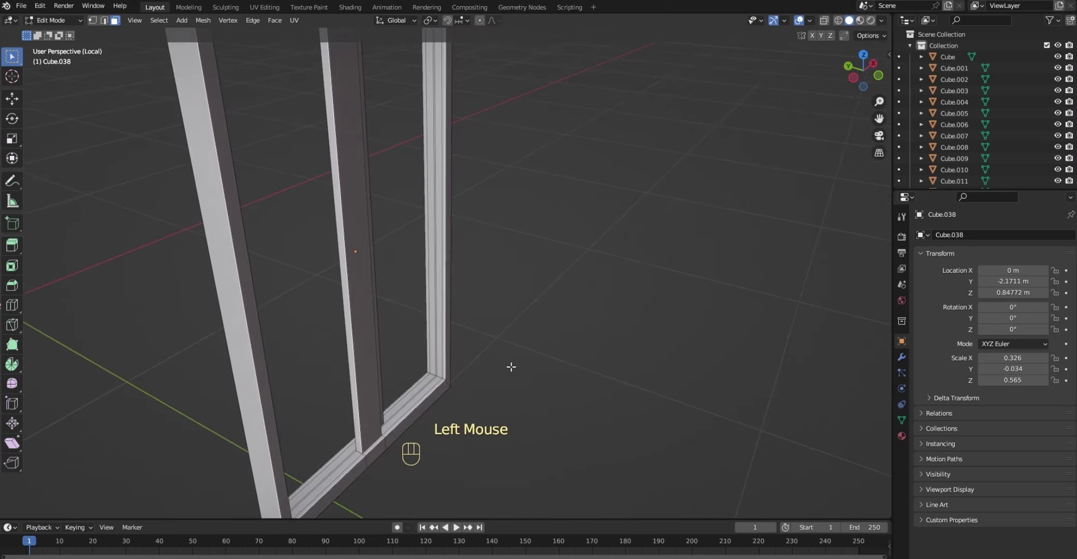
shift+click(347, 328)
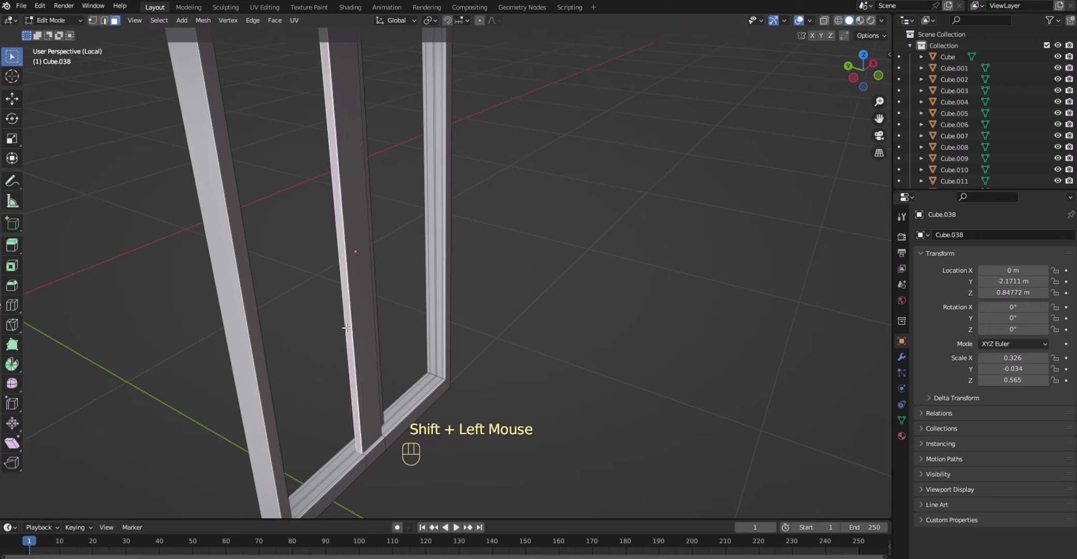
key(2)
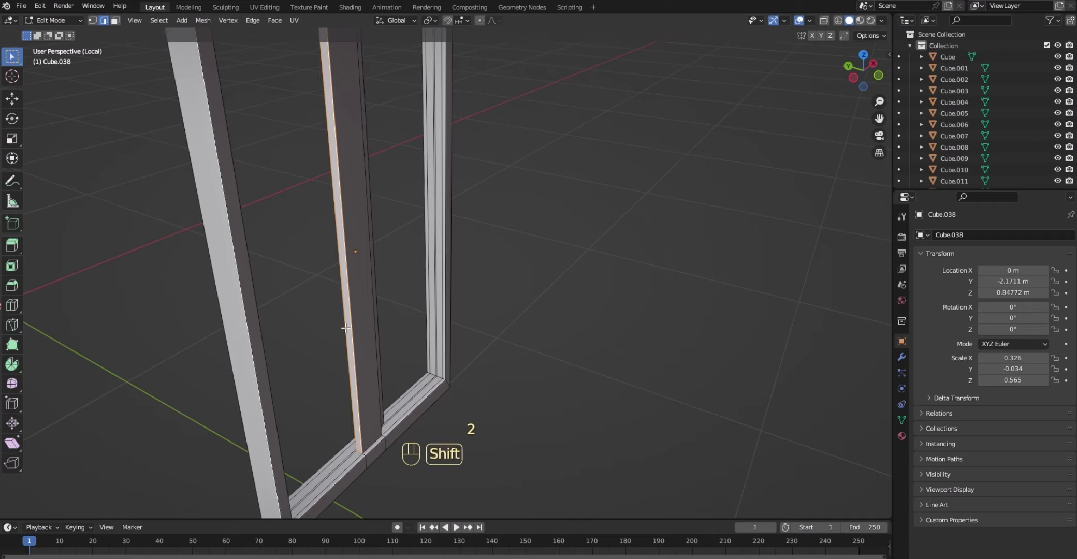
shift+click(346, 328)
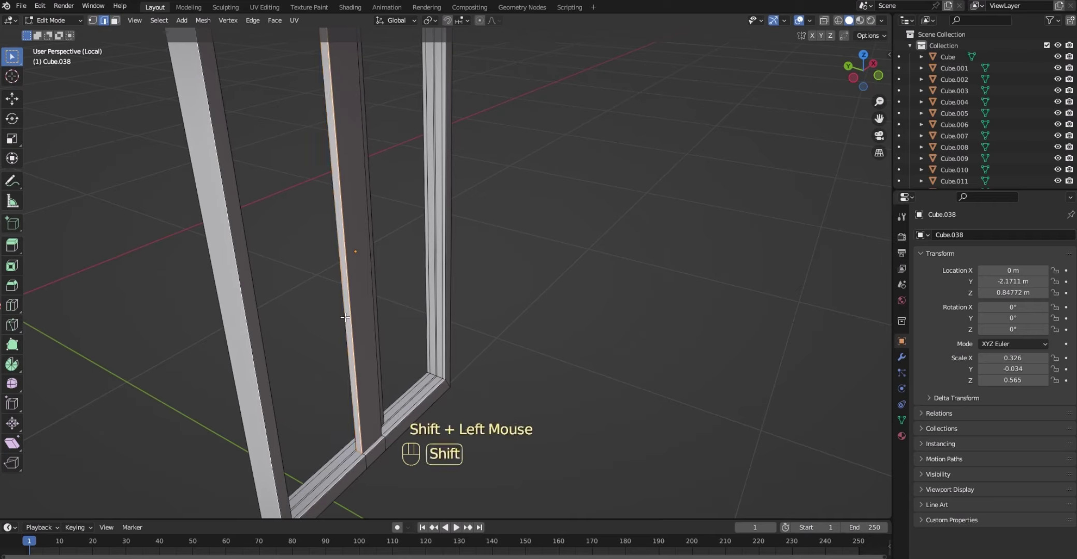
shift+click(344, 318)
click(345, 317)
shift+click(344, 317)
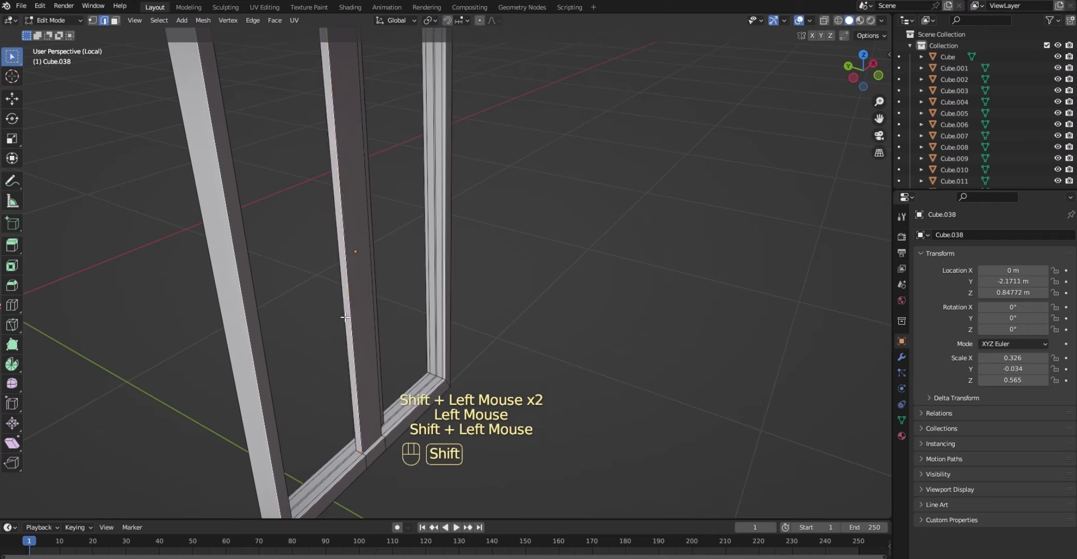
shift+click(345, 318)
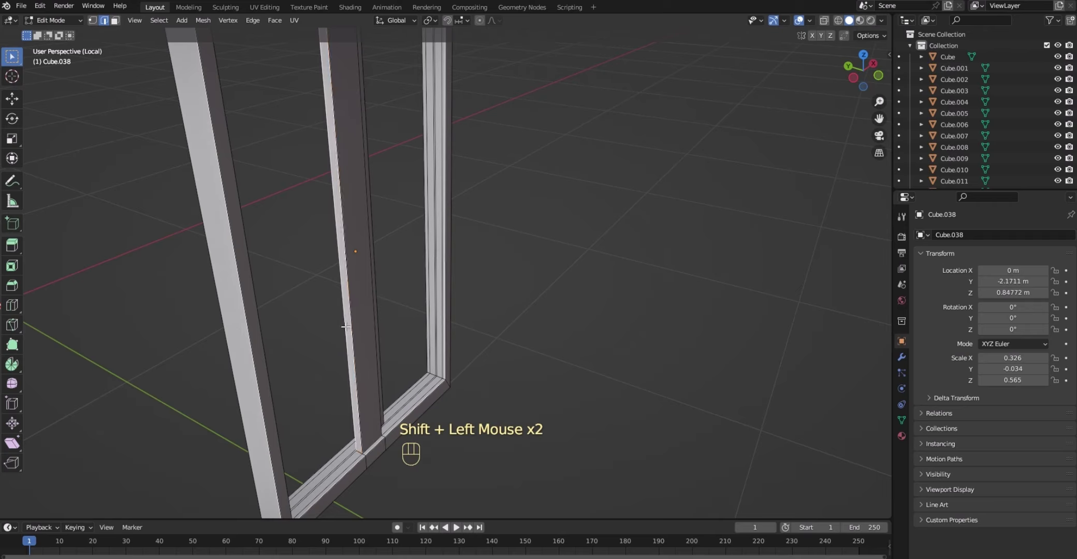
drag(863, 81, 782, 138)
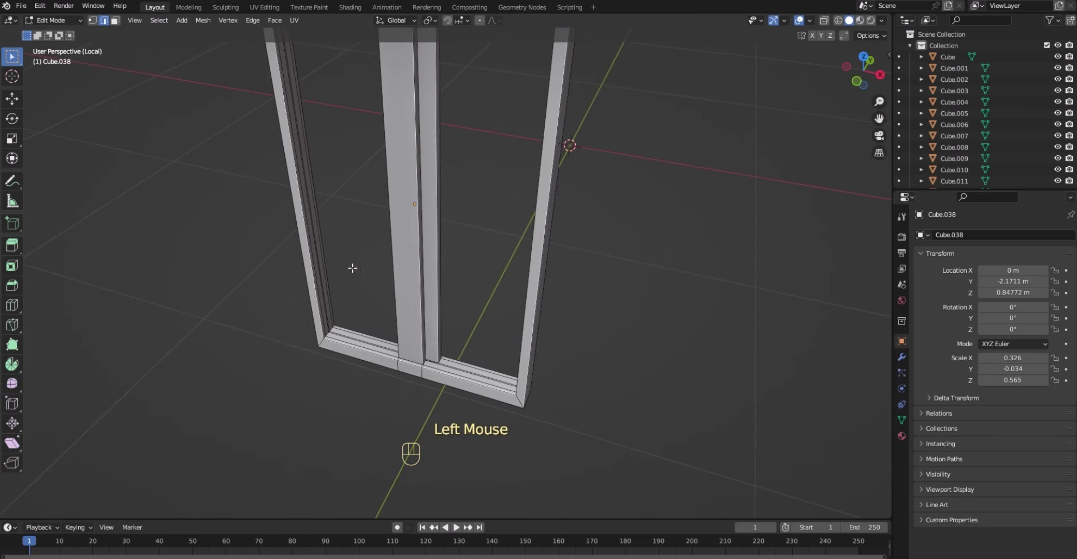
scroll(321, 266, down, 1)
scroll(321, 266, up, 1)
scroll(321, 267, down, 1)
scroll(321, 266, up, 2)
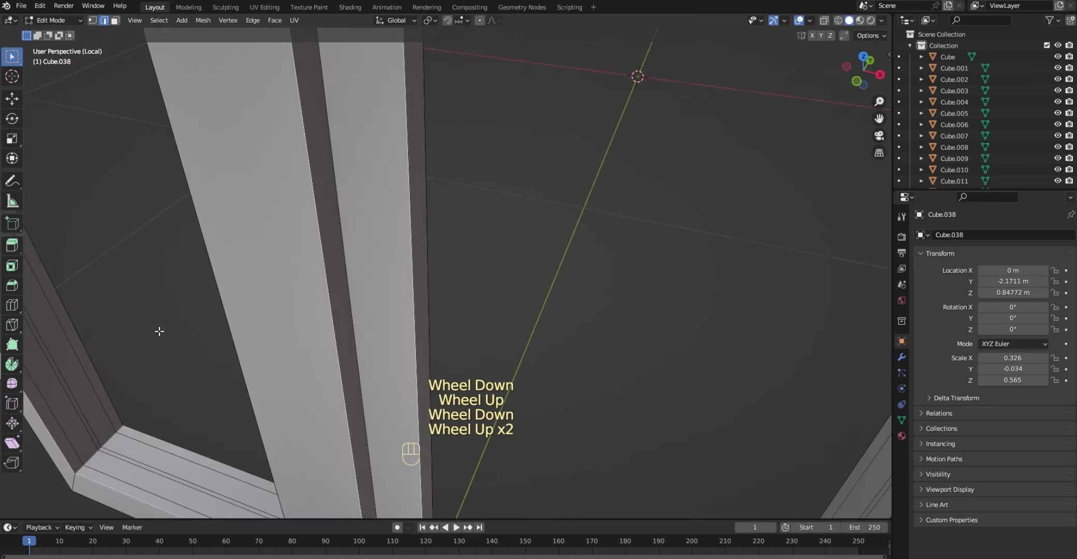
shift+scroll(126, 341, up, 1)
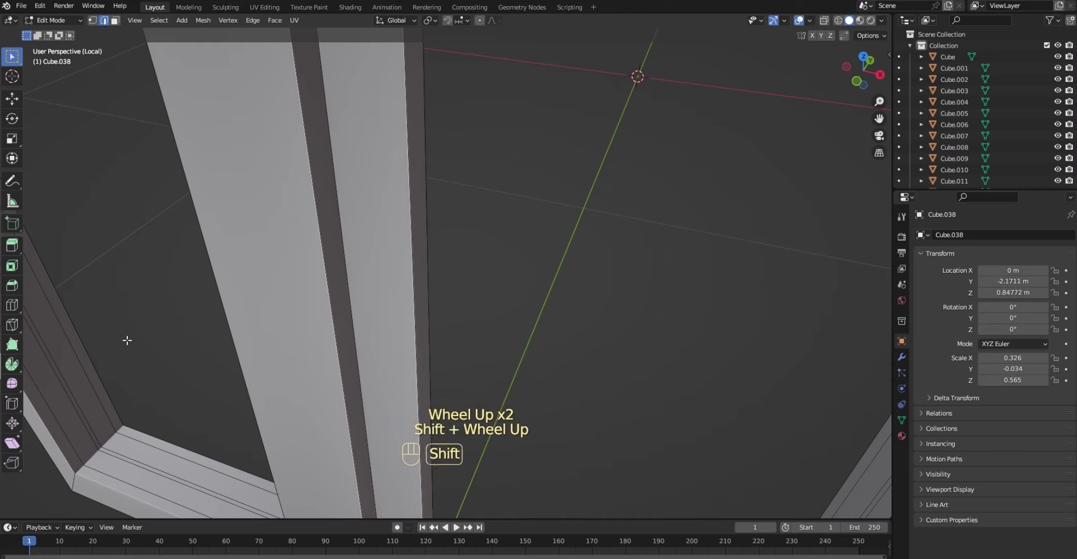
shift+click(73, 406)
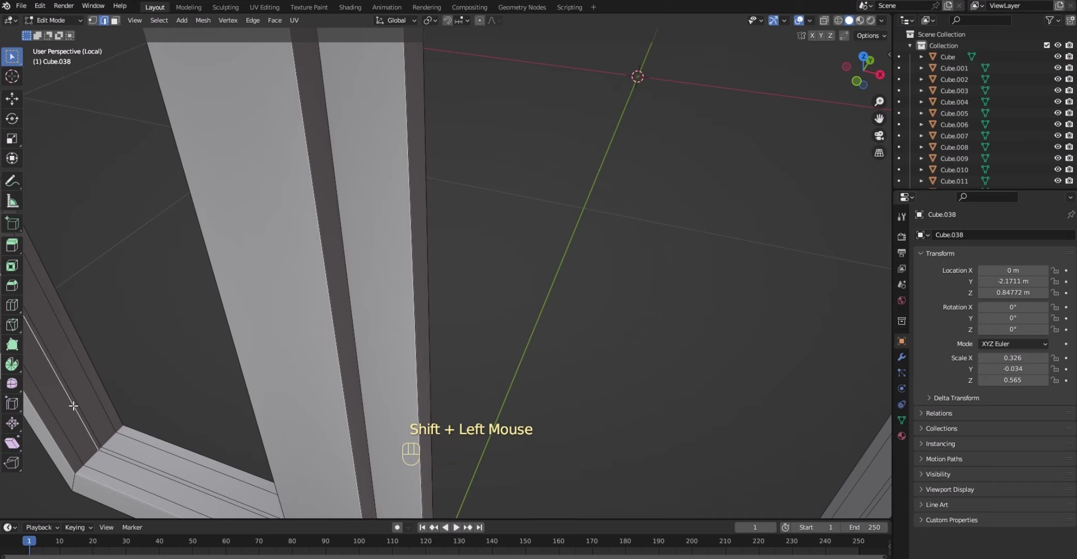
scroll(109, 390, up, 1)
key(f)
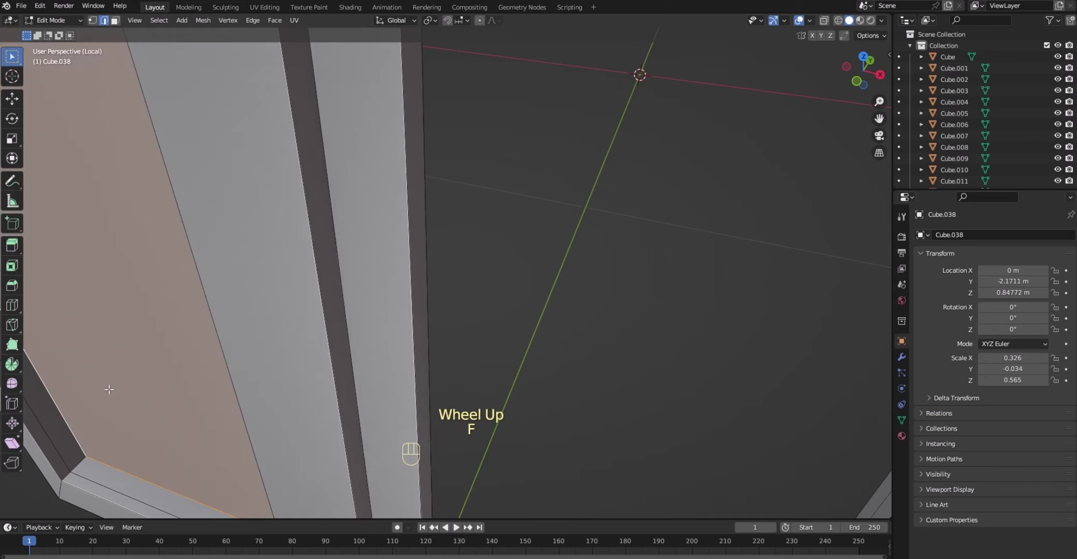
scroll(108, 389, up, 3)
scroll(156, 383, down, 1)
scroll(212, 373, up, 1)
scroll(212, 373, down, 3)
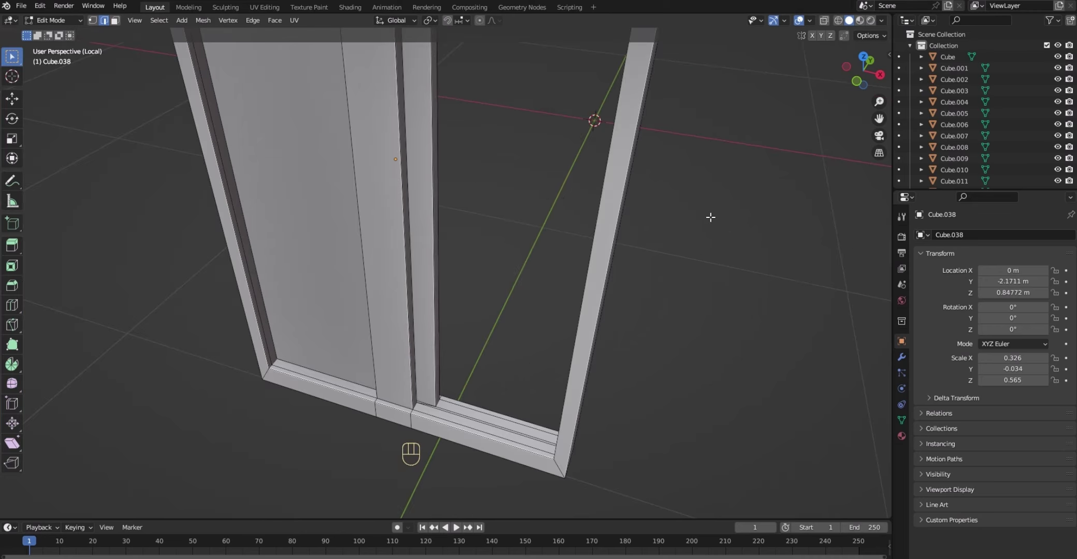
click(709, 219)
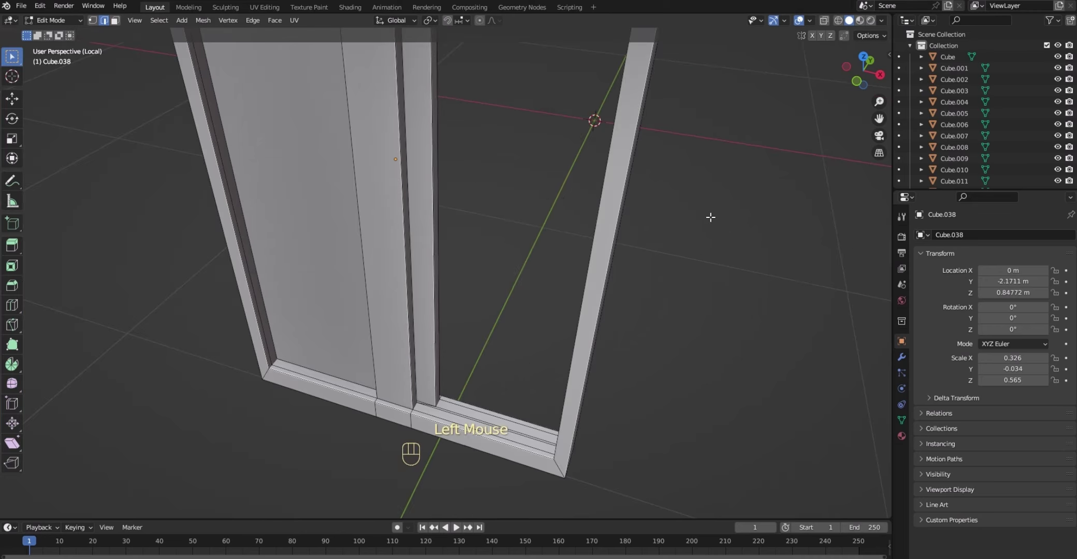
- Fill a panel face between the rear upright's outer vertical edge and the matching inner strip edge on the positive-X side of the frame
click(438, 336)
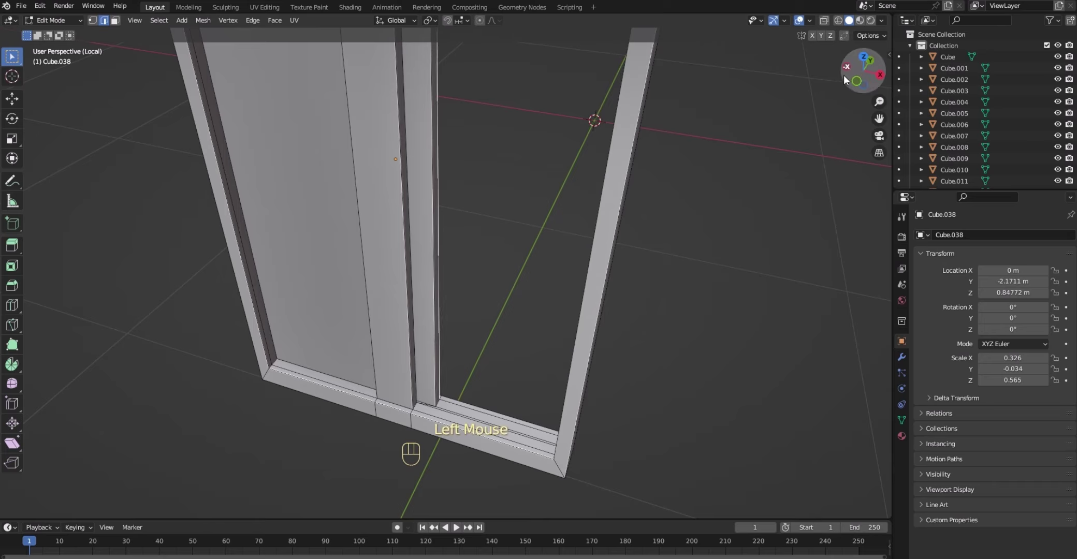
drag(849, 82, 929, 67)
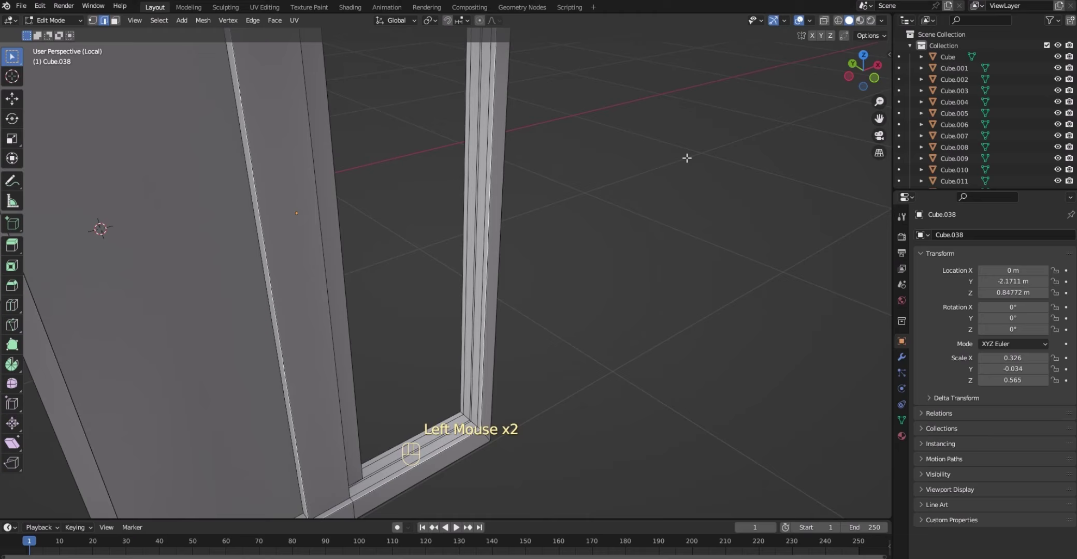
shift+click(465, 289)
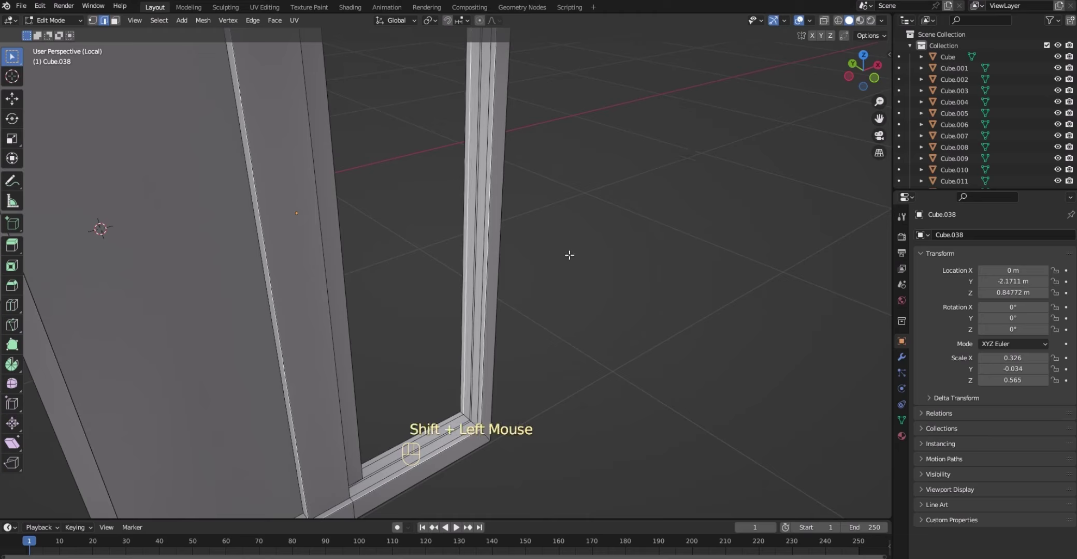
key(f)
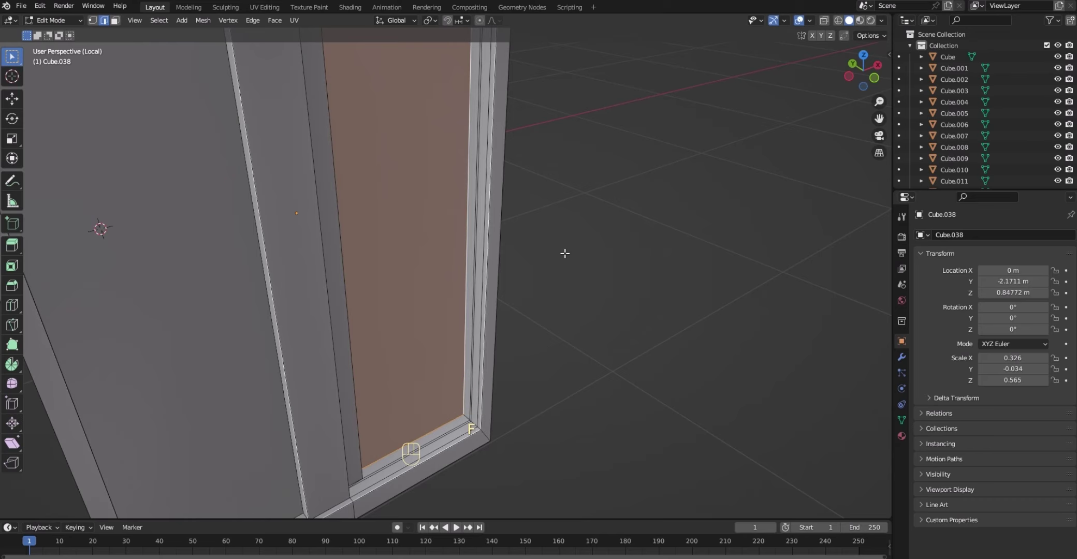
scroll(565, 251, down, 4)
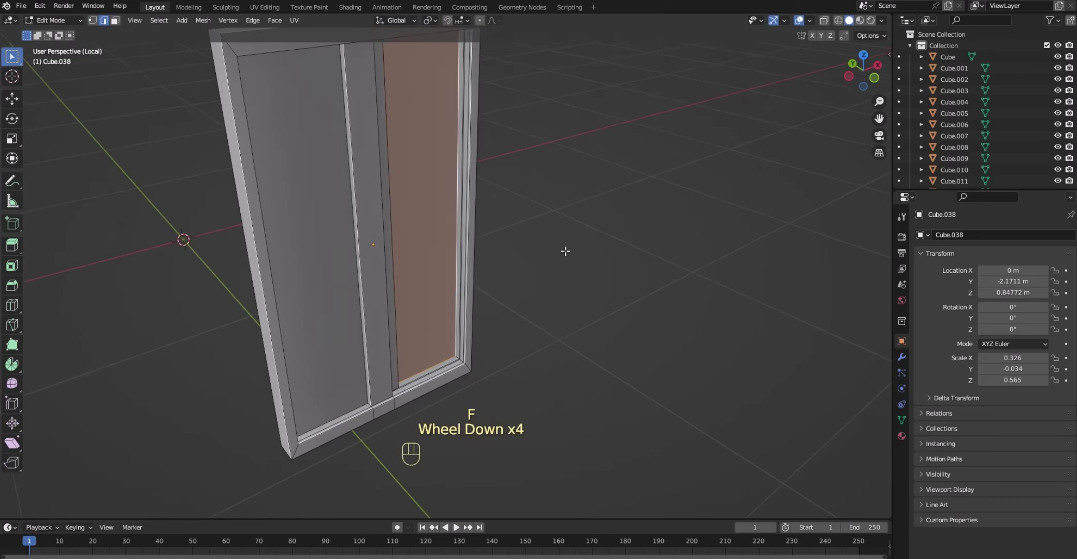
- Slightly bevel the frame's front outer and inner edge loops, the two uprights' vertical edges and the frame's outer corner edges
drag(862, 81, 763, 80)
drag(803, 123, 801, 123)
scroll(656, 212, up, 1)
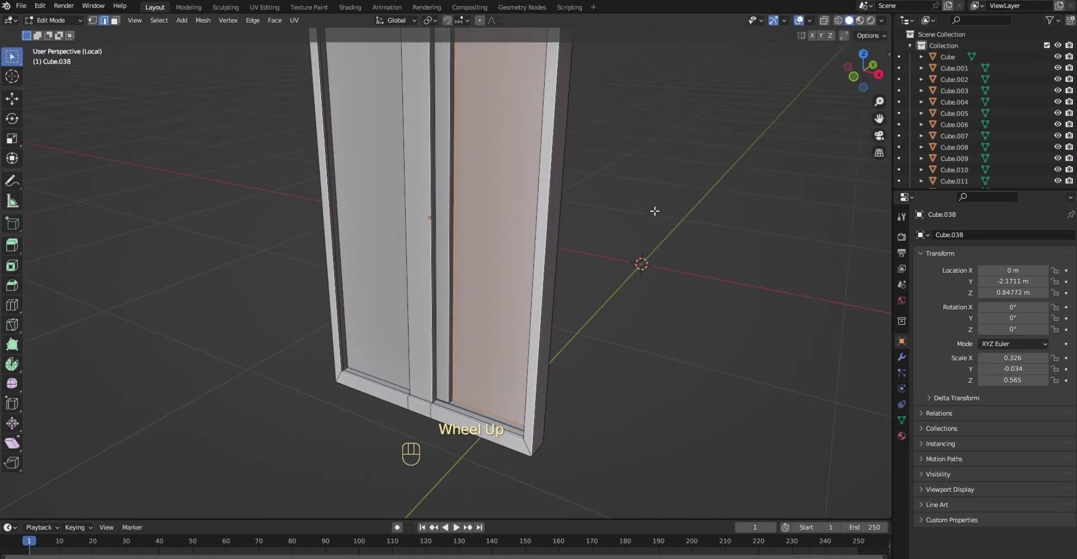
click(607, 201)
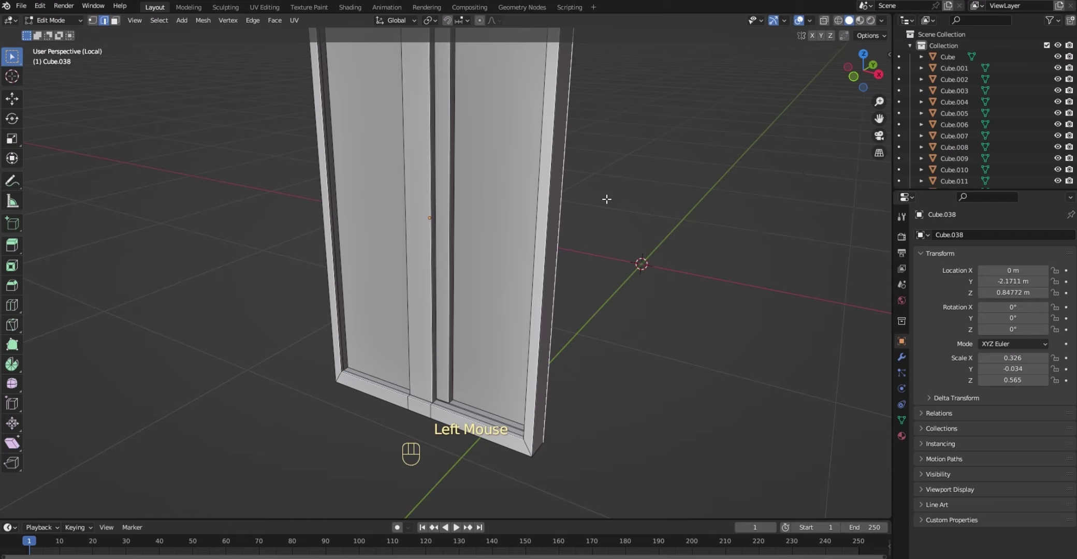
click(611, 213)
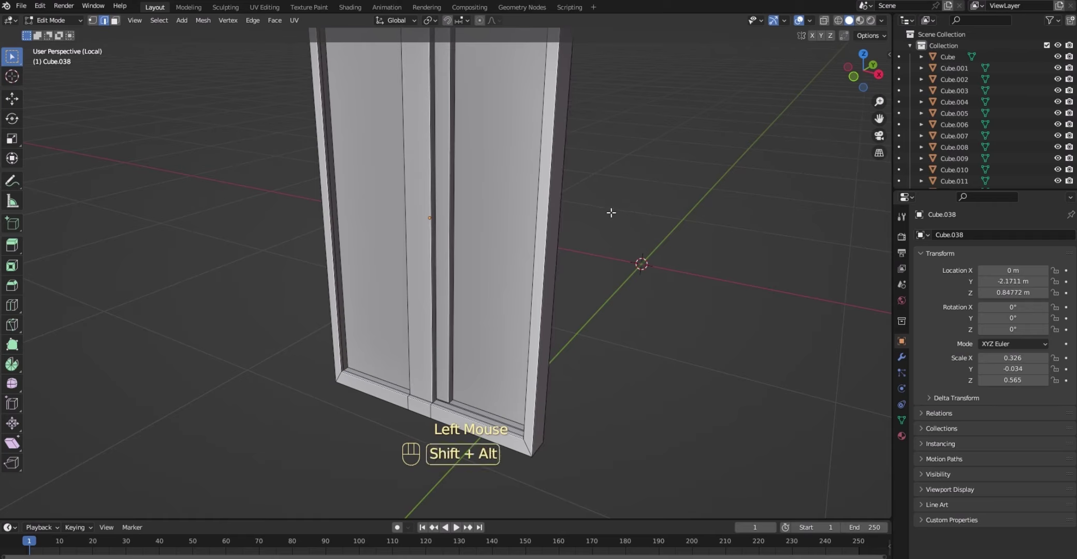
alt+shift+click(542, 283)
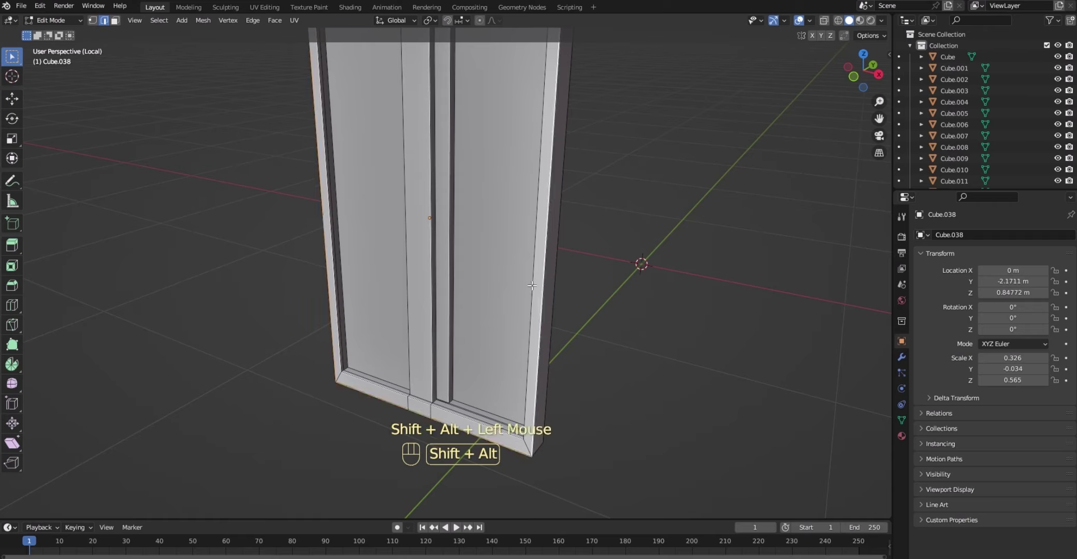
alt+shift+click(532, 285)
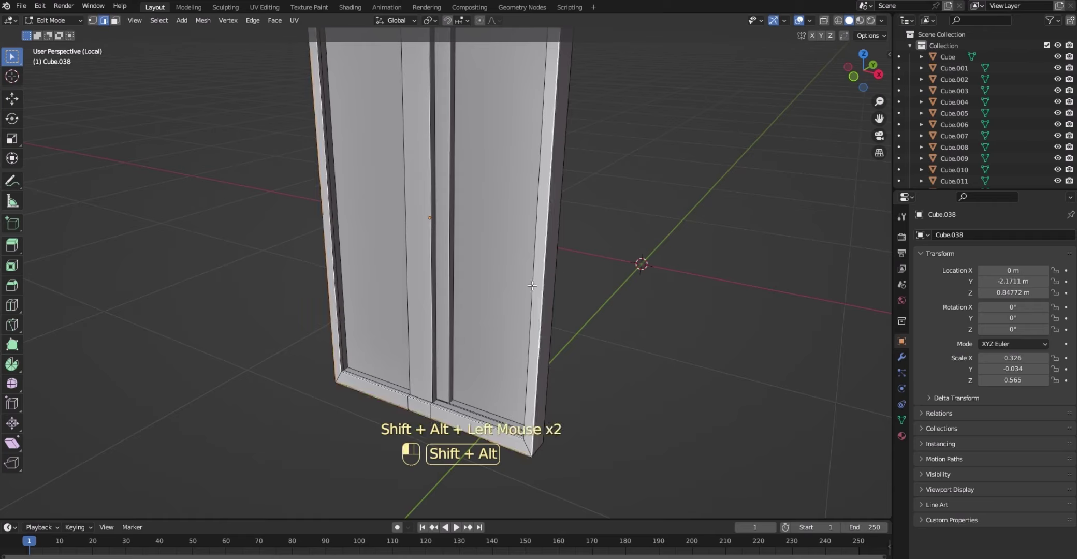
alt+shift+click(431, 294)
alt+shift+click(407, 292)
alt+shift+click(450, 282)
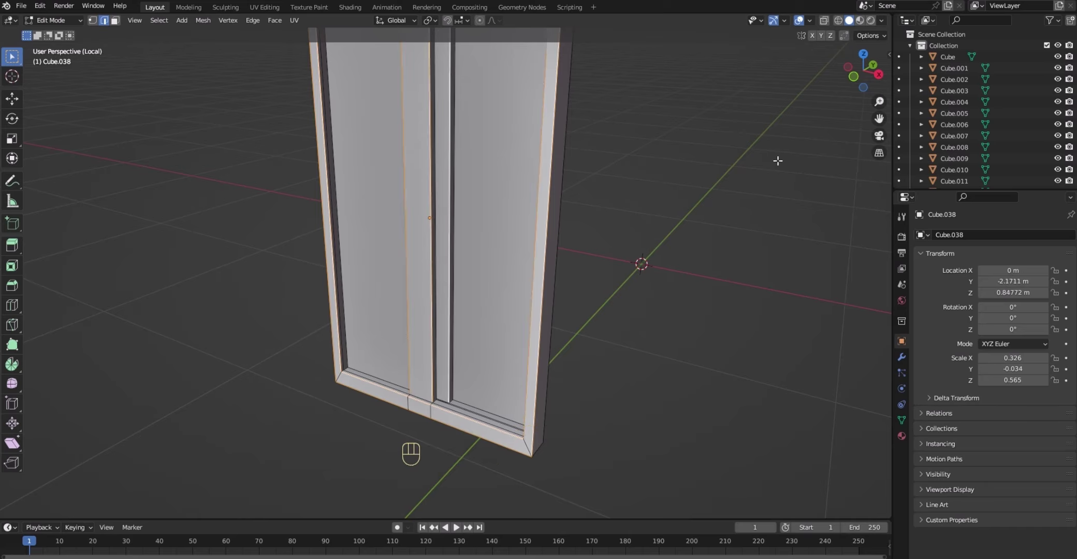
drag(863, 70, 965, 54)
shift+click(471, 228)
drag(879, 118, 896, 64)
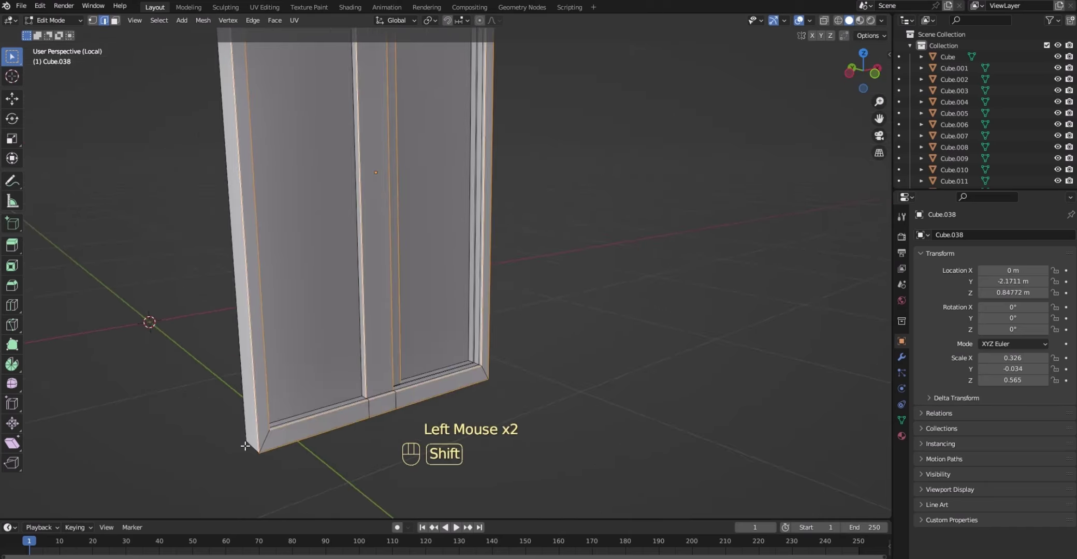
shift+click(251, 445)
drag(879, 118, 893, 228)
shift+click(240, 136)
drag(863, 70, 722, 87)
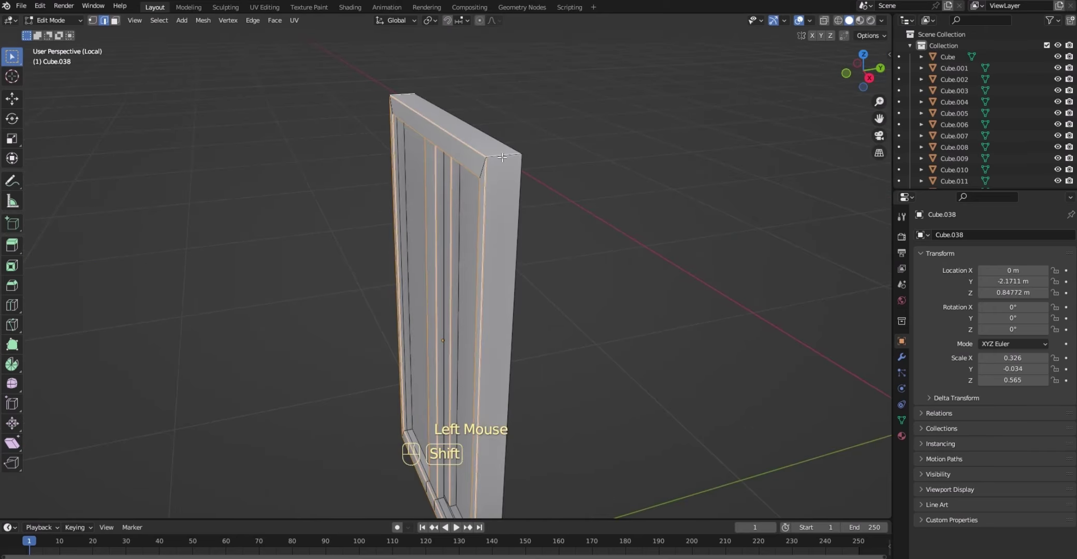
shift+click(502, 156)
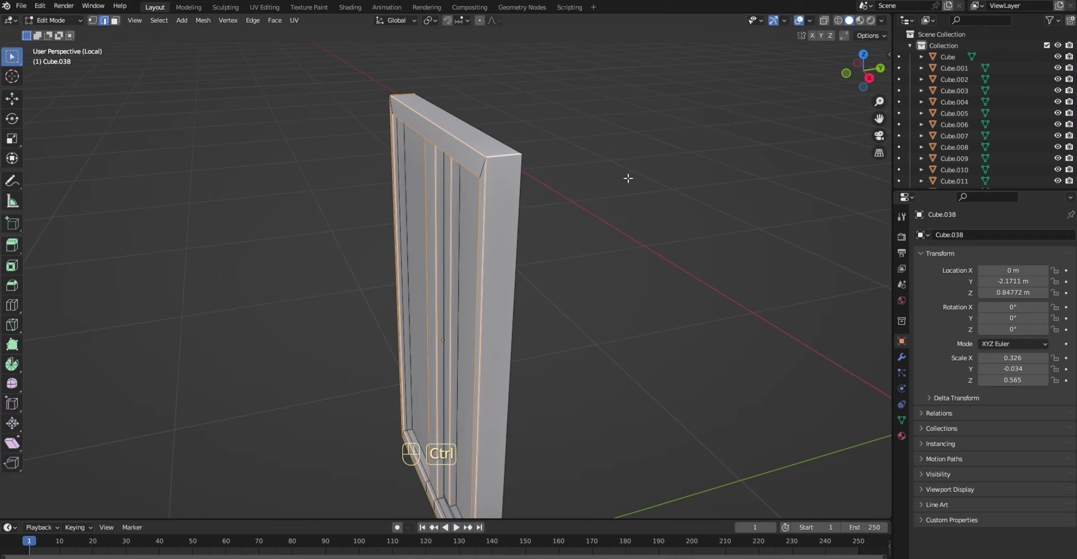
key(ctrl+b)
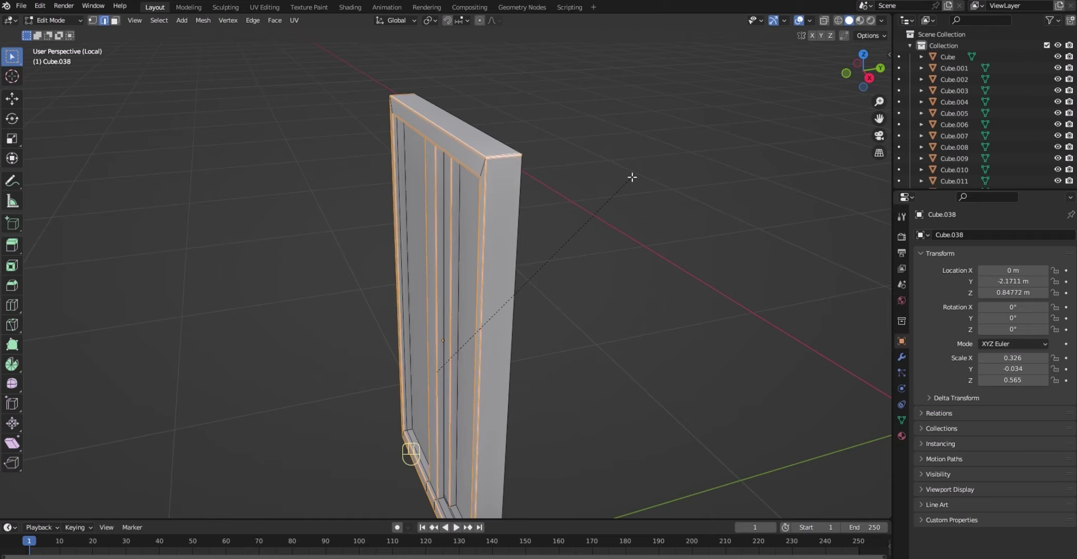
click(632, 177)
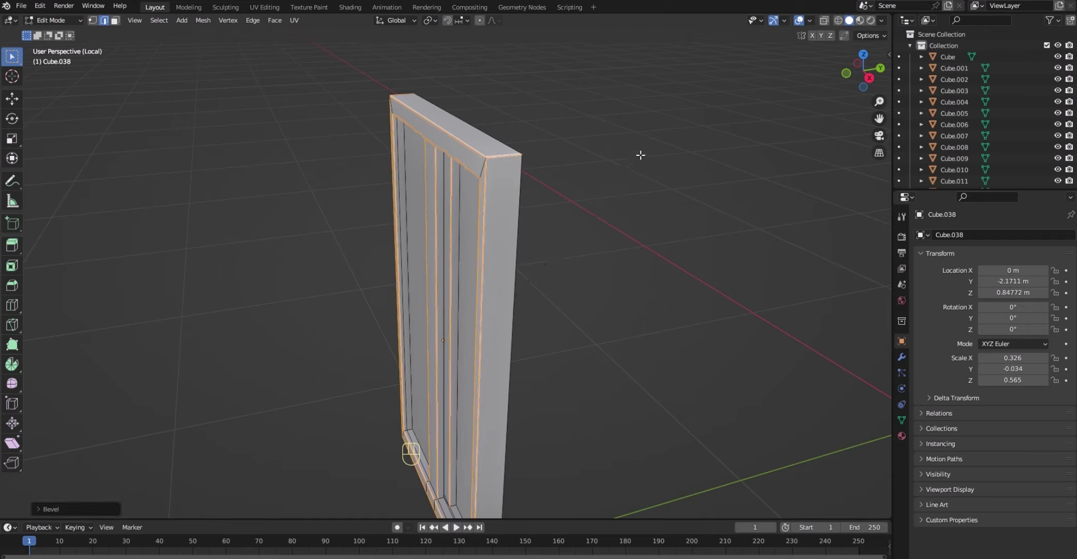
- Leave mesh editing and local view, and move the door along Y by about 0.137 m into the facade wall, working in side wireframe view
key(Tab)
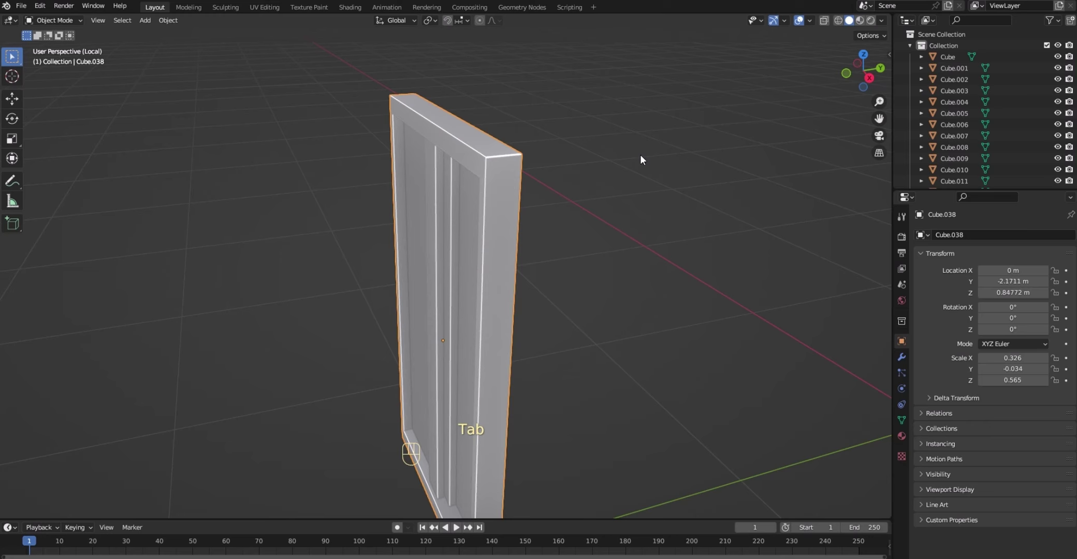
key(KP_Divide)
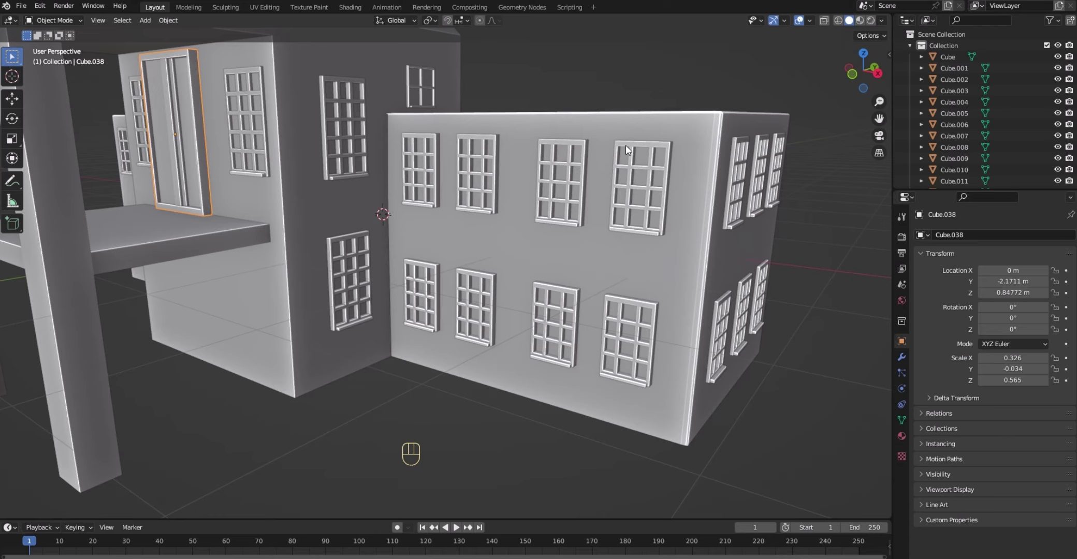
key(KP_3)
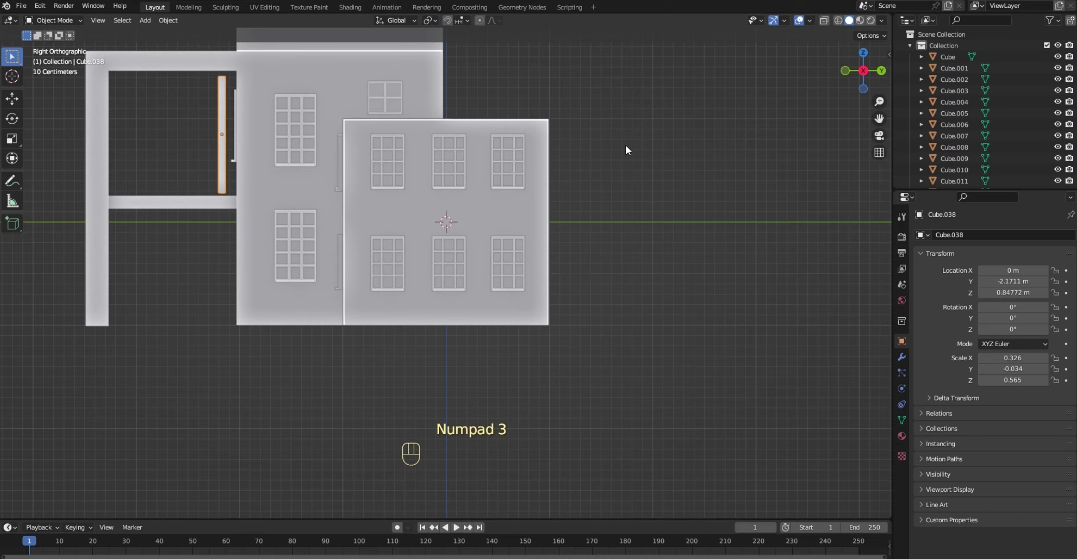
key(z)
key(KP_4)
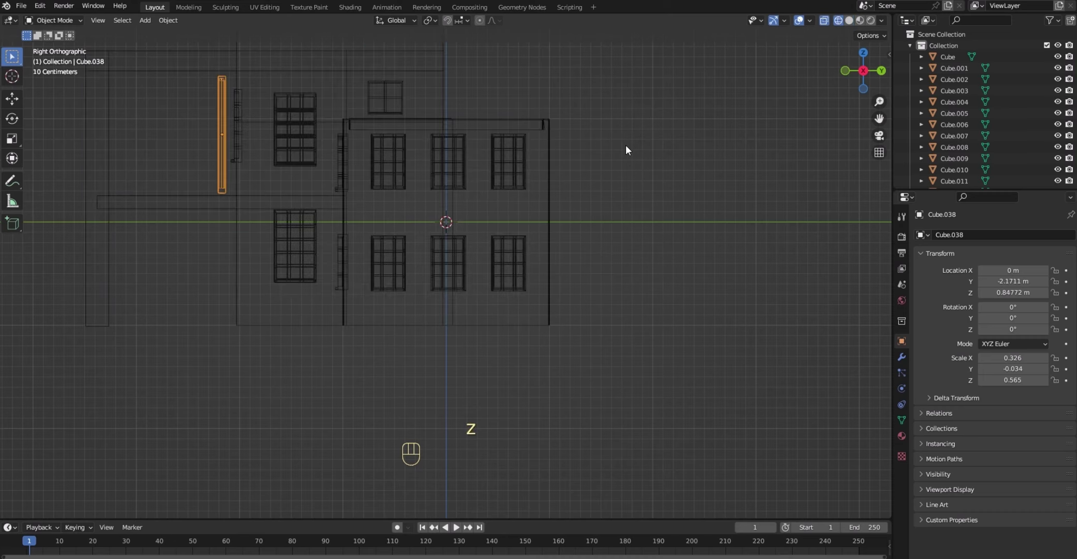
key(g)
key(y)
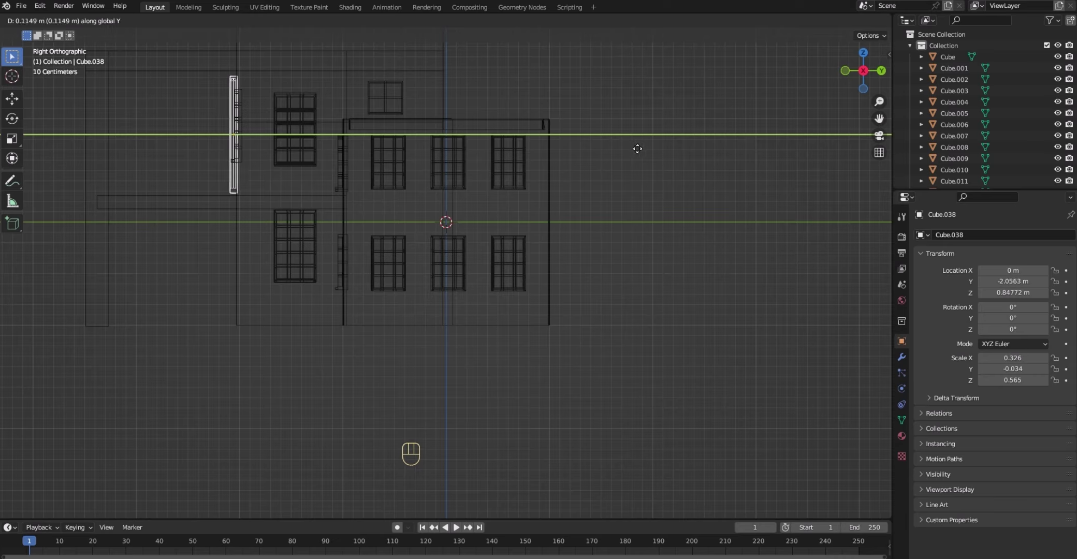
click(640, 150)
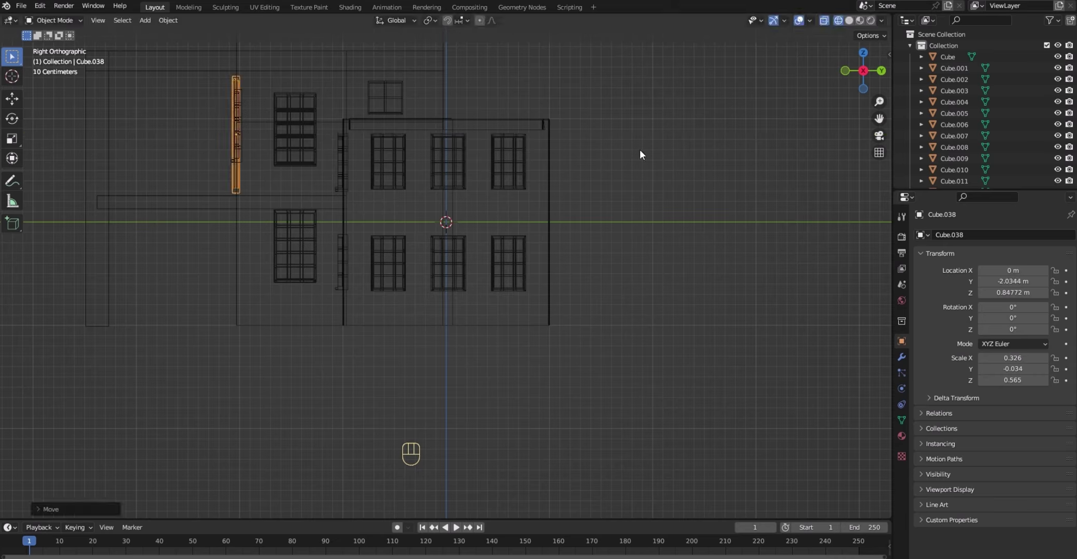
- Scale the door along Y to about -0.032, move it along Y to about -2.0235 m, and return to solid shading
key(s)
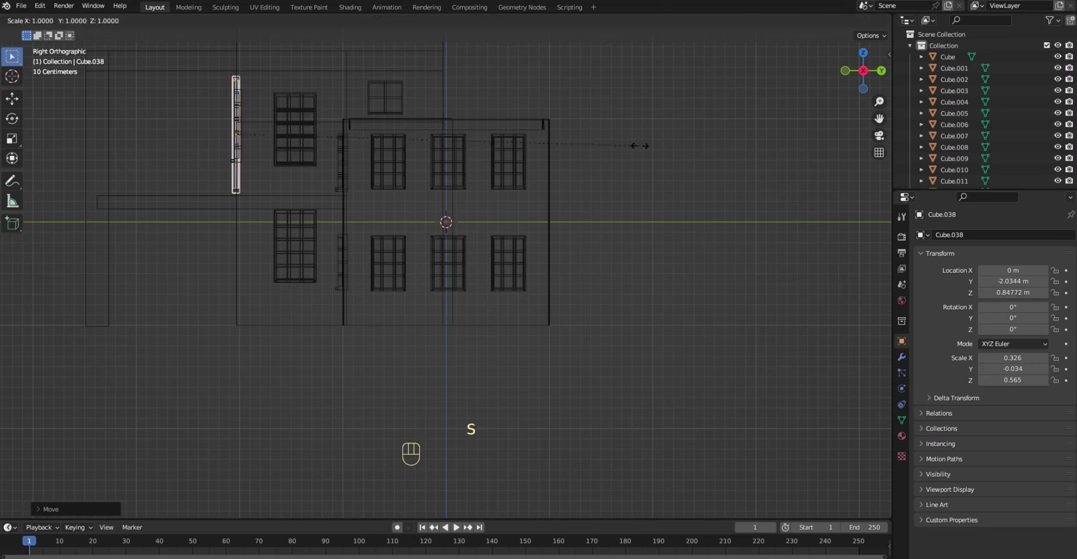
key(y)
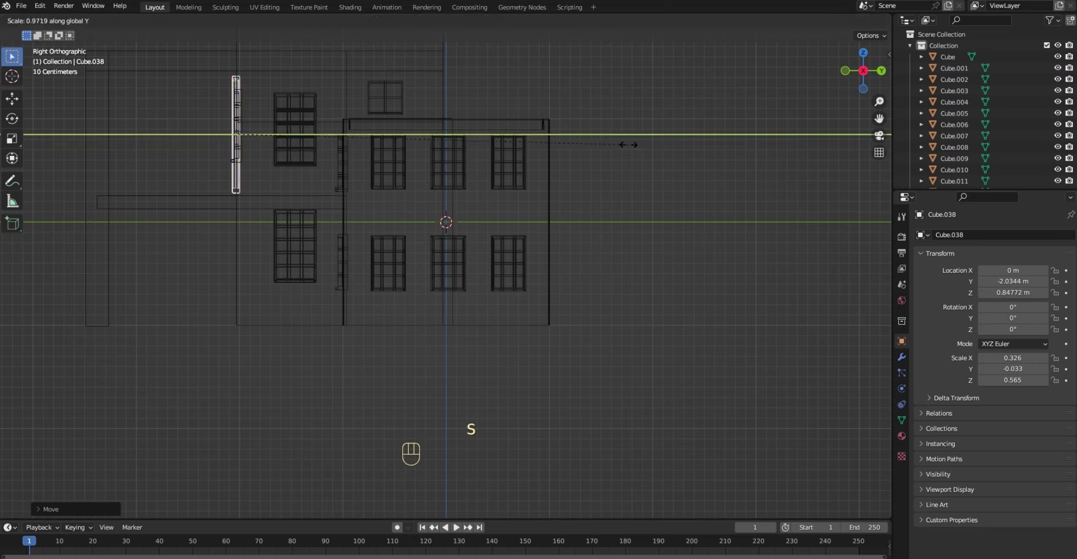
click(609, 146)
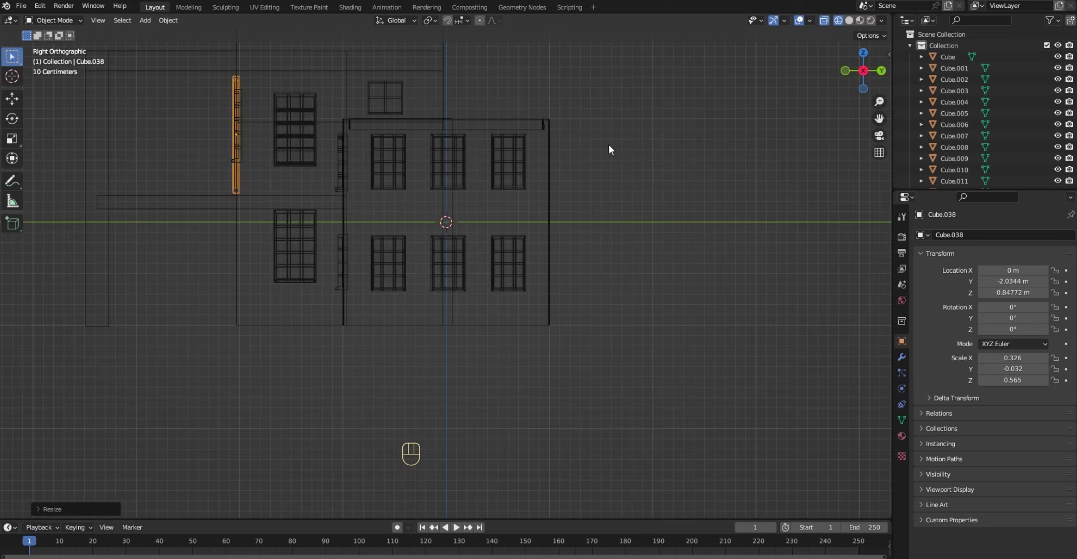
key(g)
key(y)
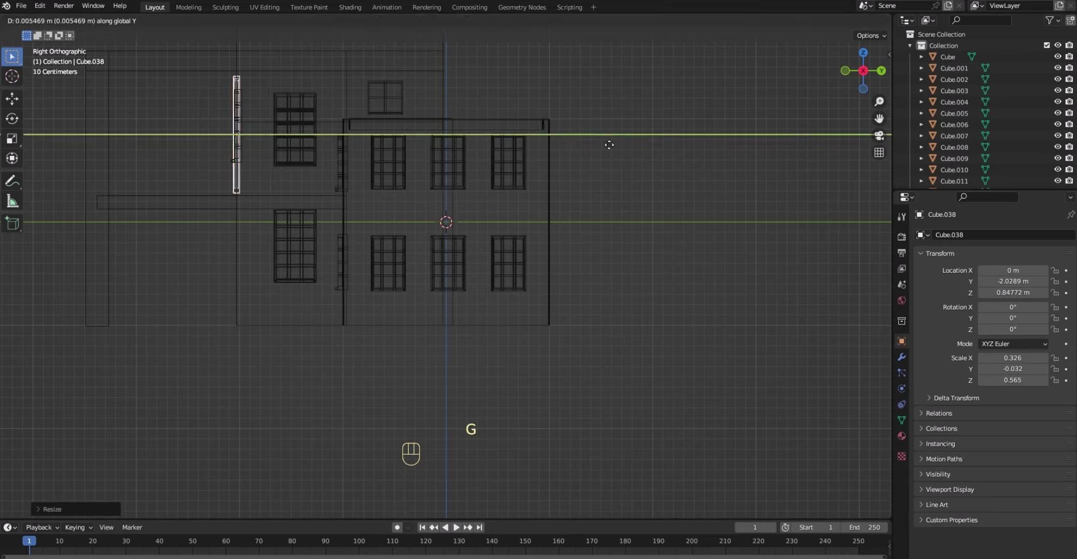
click(610, 145)
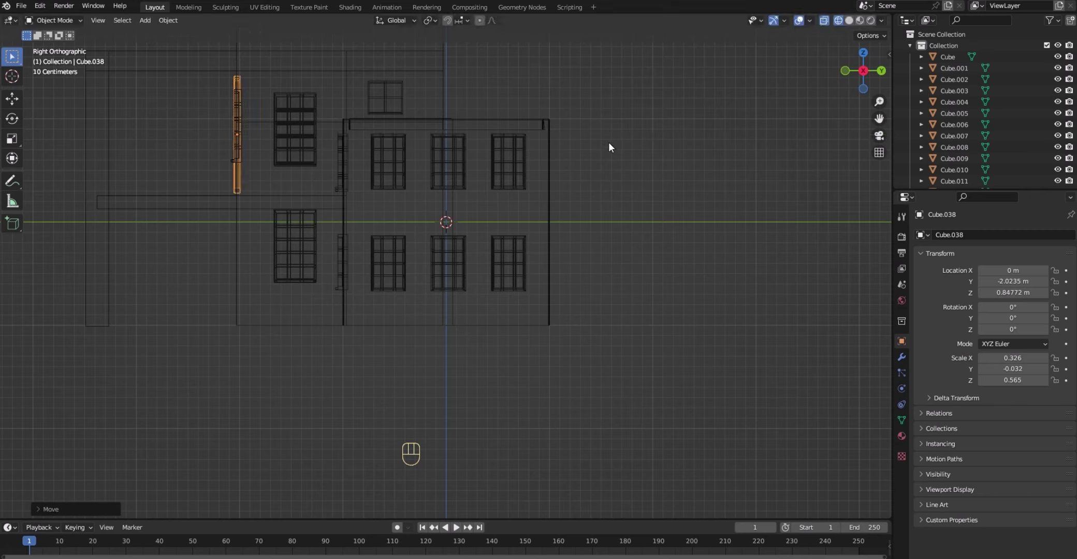
key(z)
key(6)
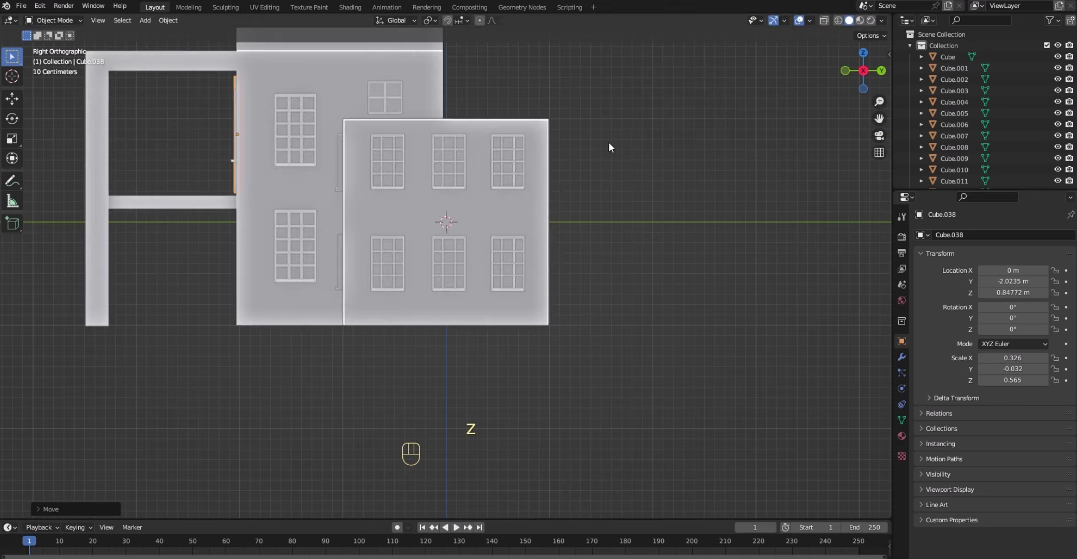
mouse_move(860, 71)
mouse_down()
mouse_move(932, 93)
mouse_move(863, 72)
mouse_up()
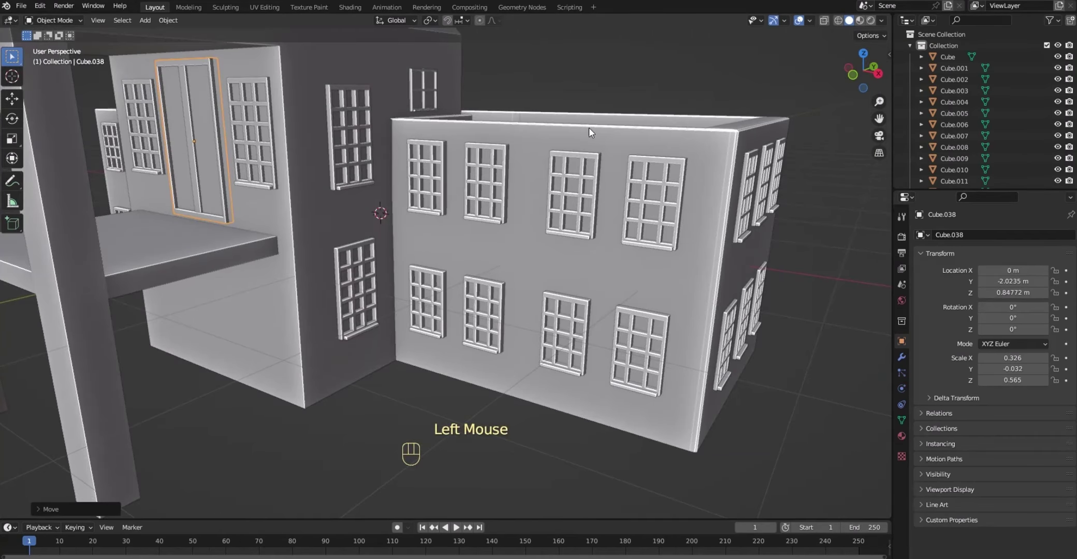
- Duplicate the balcony door straight down along Z by about 1.286 m to the ground floor and check it in front view
click(564, 78)
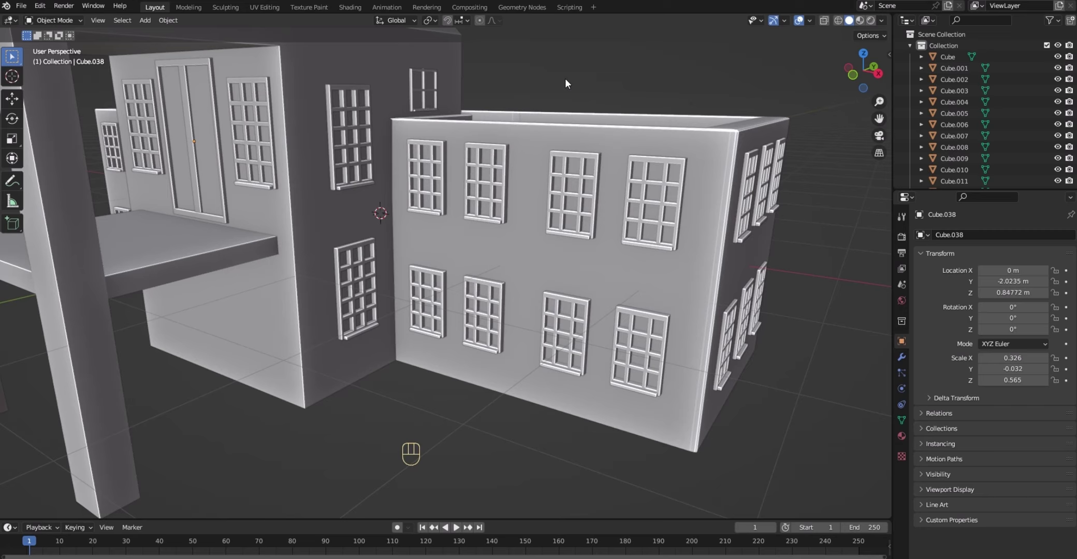
click(197, 128)
click(212, 126)
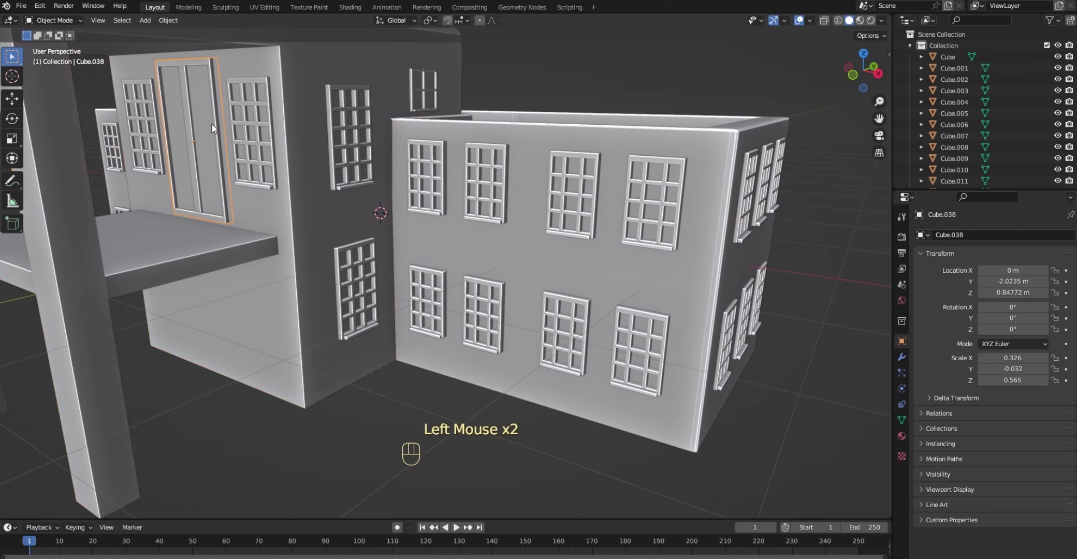
key(shift+d)
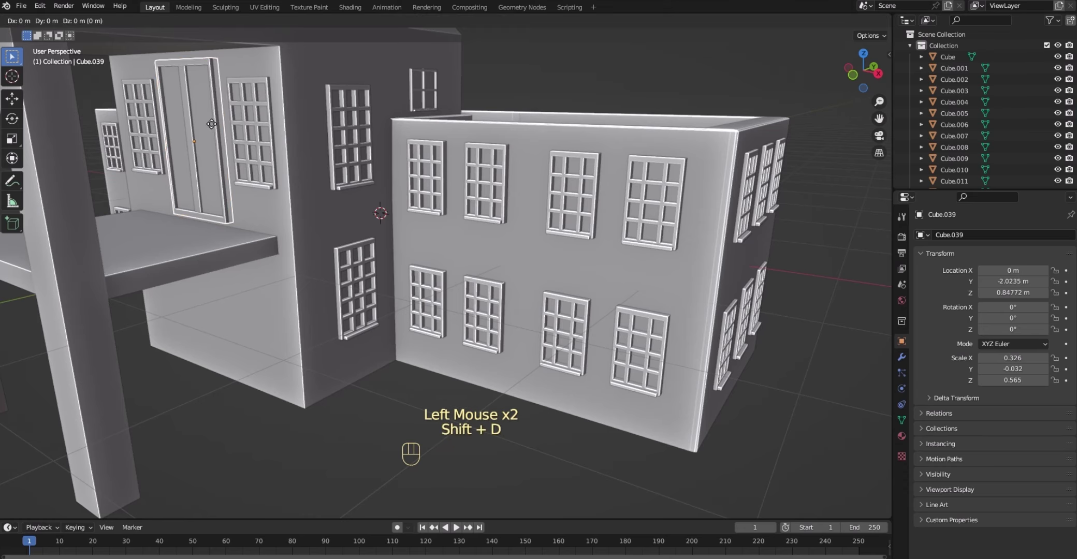
key(z)
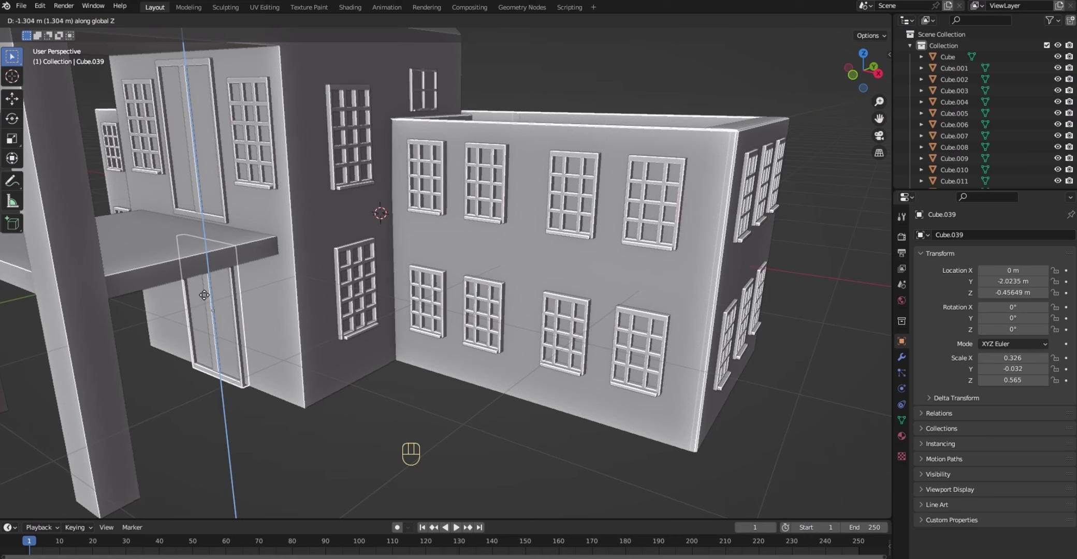
click(205, 297)
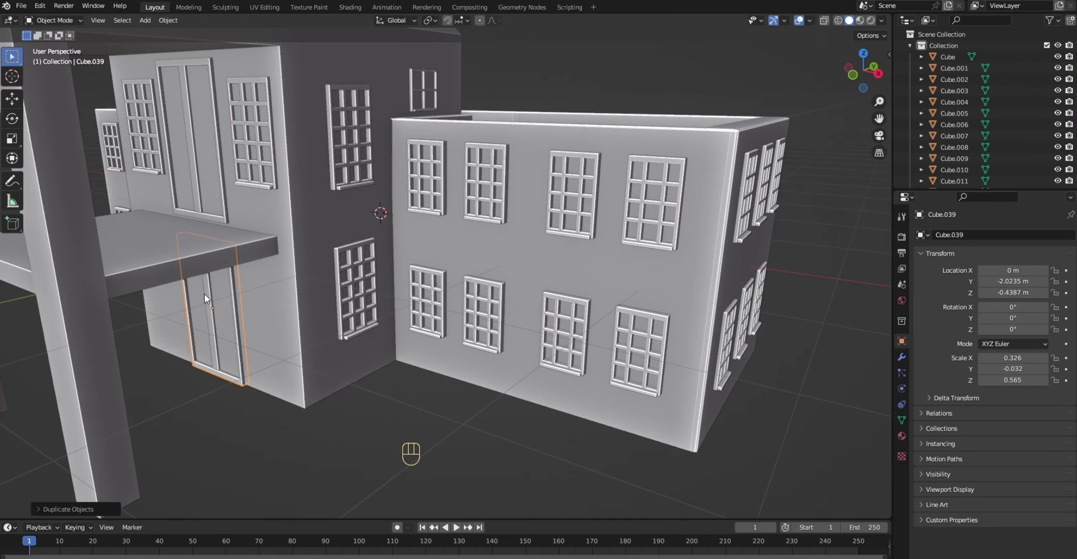
key(KP_1)
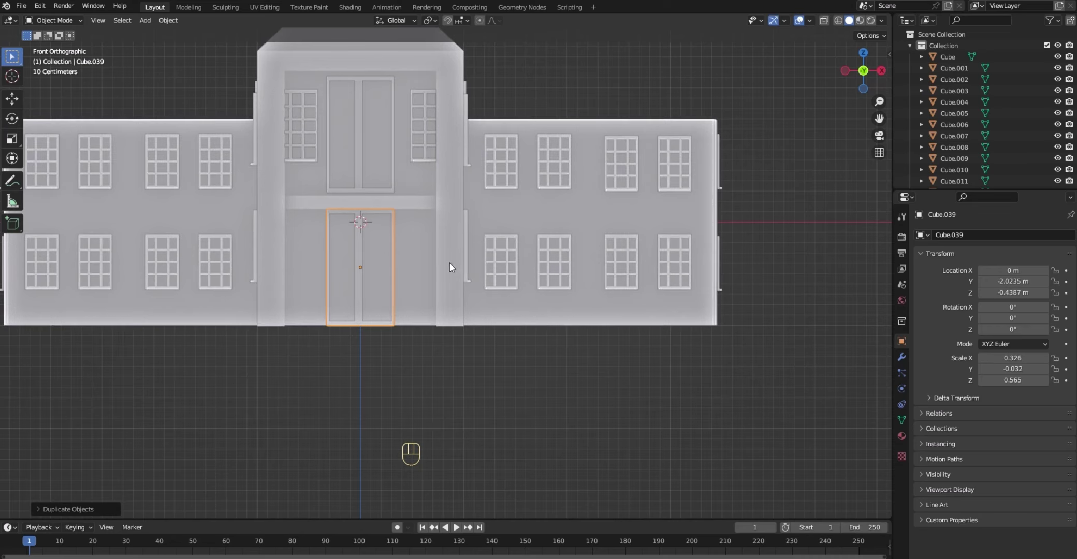
key(z)
key(KP_4)
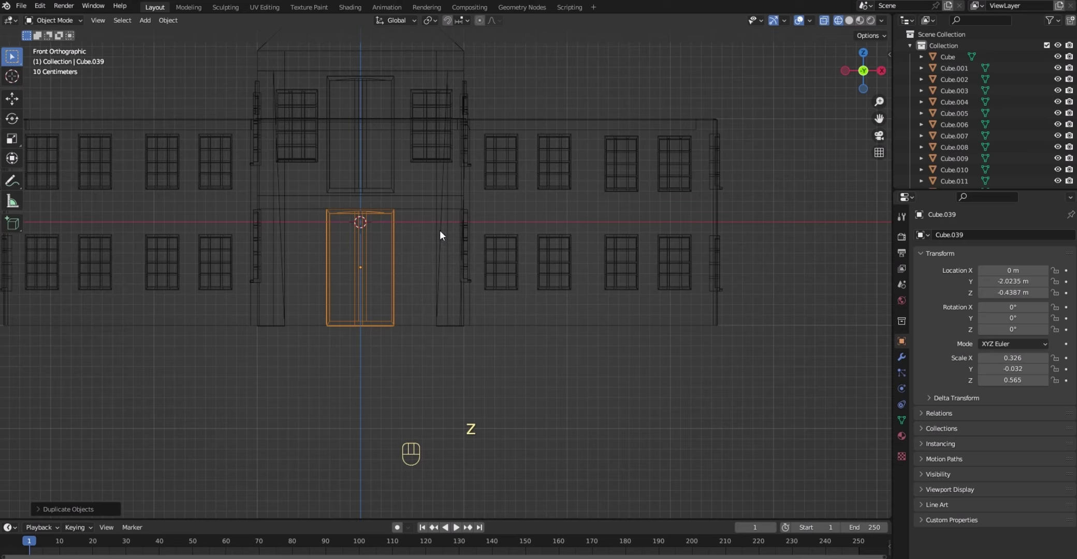
click(579, 104)
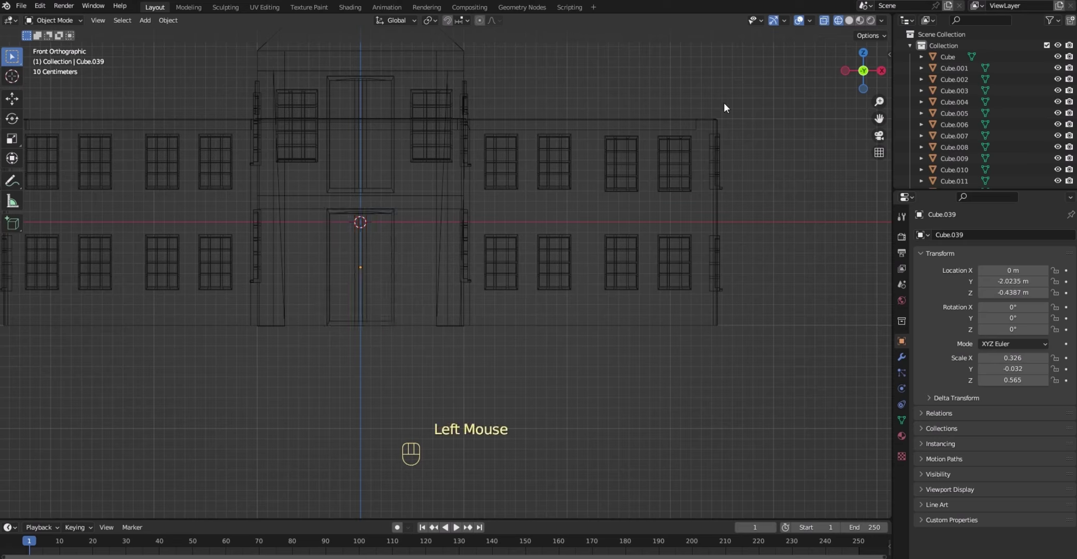
key(z)
key(KP_6)
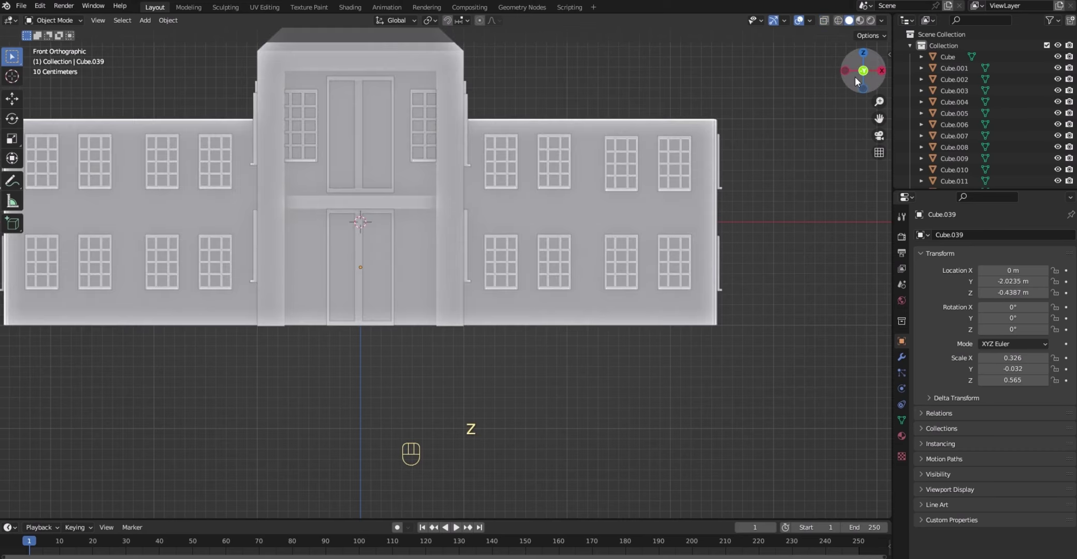
- Scale the ground-floor door along Z to about 0.491 and move it down along Z by about 0.068 m
drag(859, 80, 820, 79)
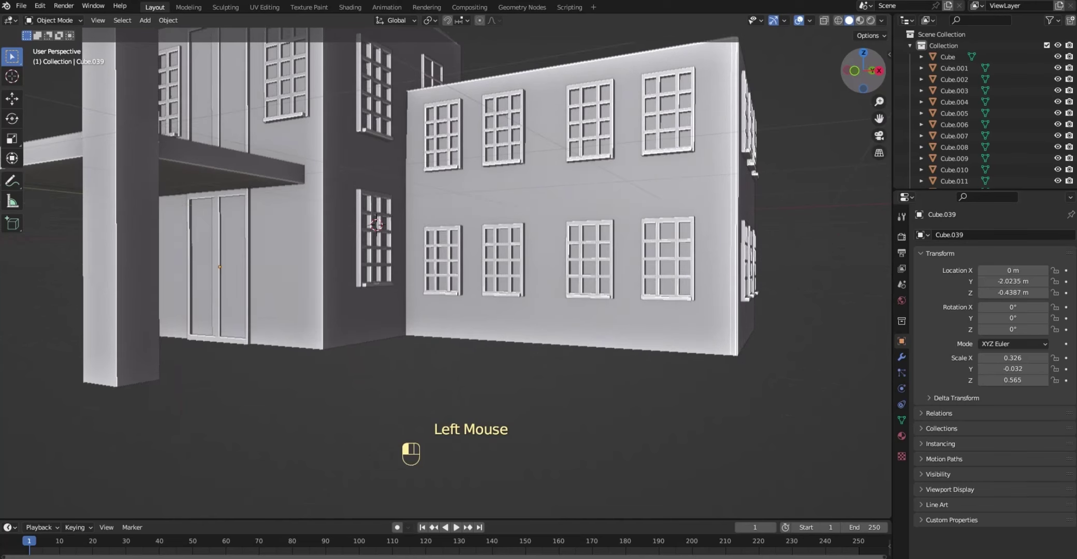
click(240, 228)
click(246, 226)
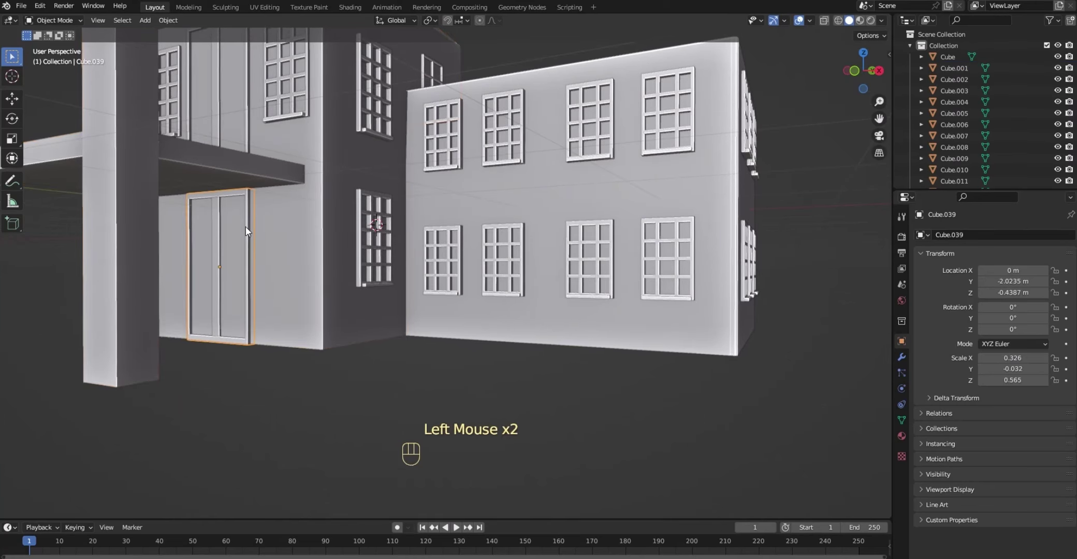
key(s)
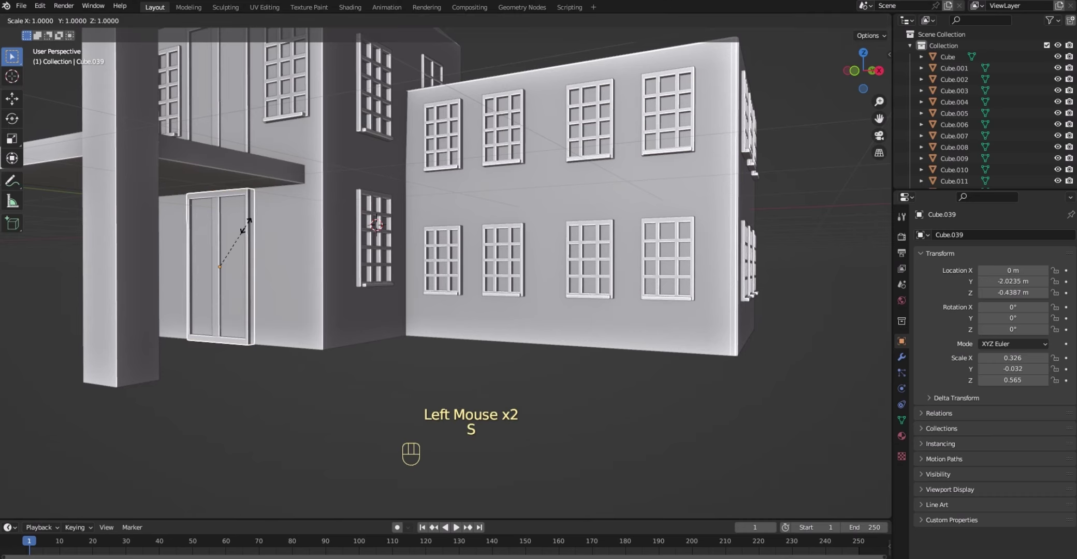
key(z)
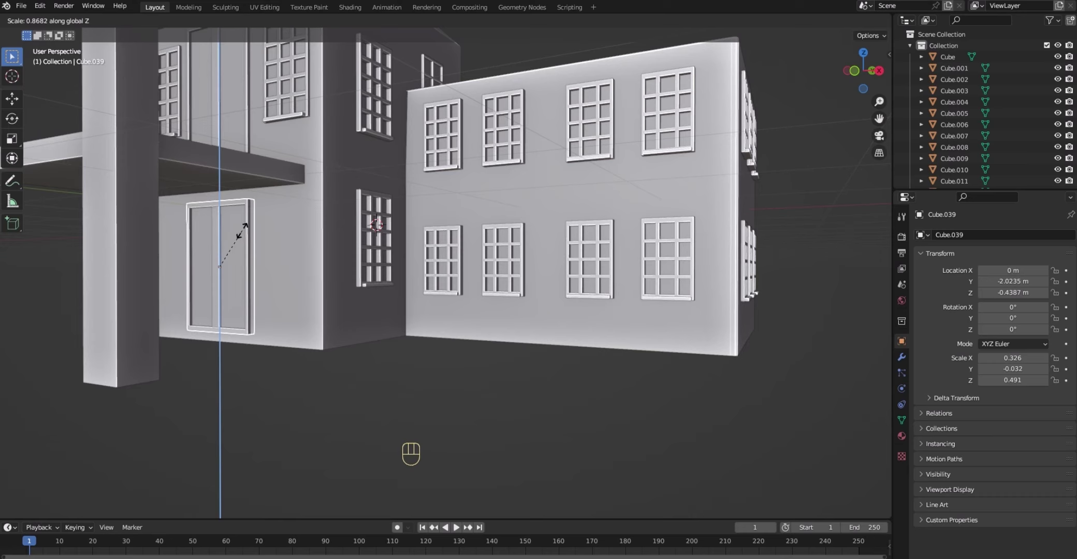
click(242, 228)
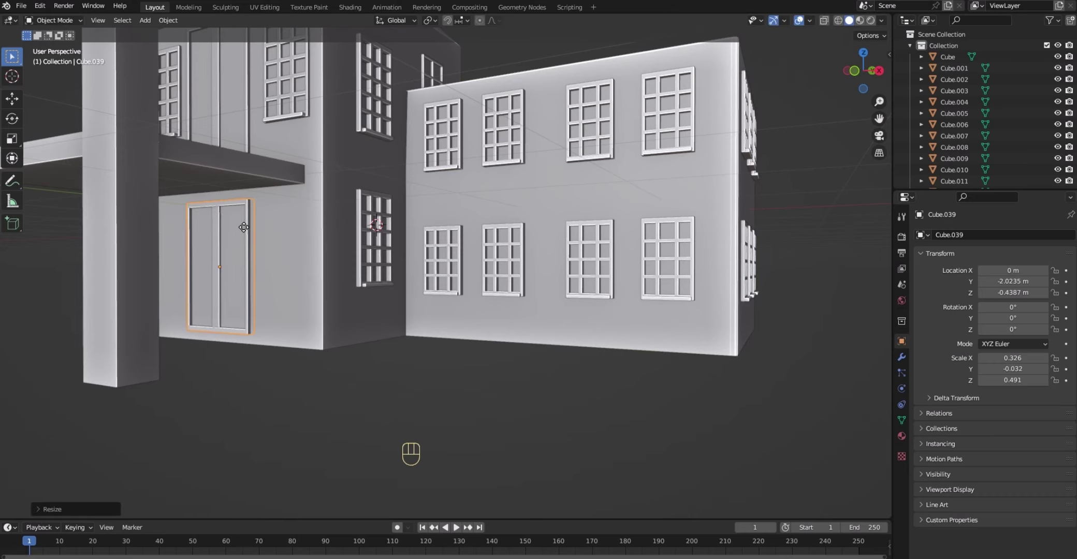
key(g)
key(z)
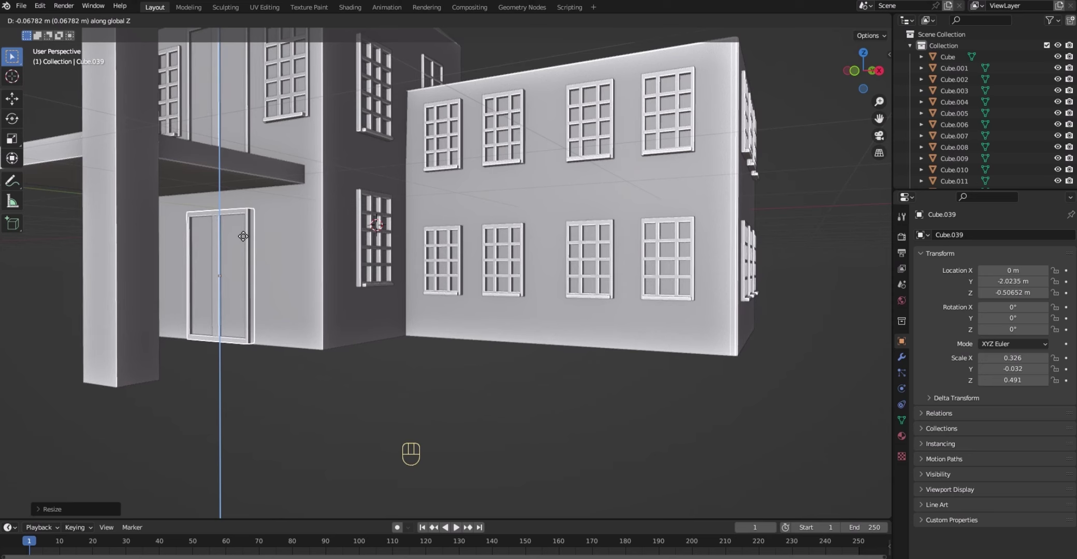
click(243, 236)
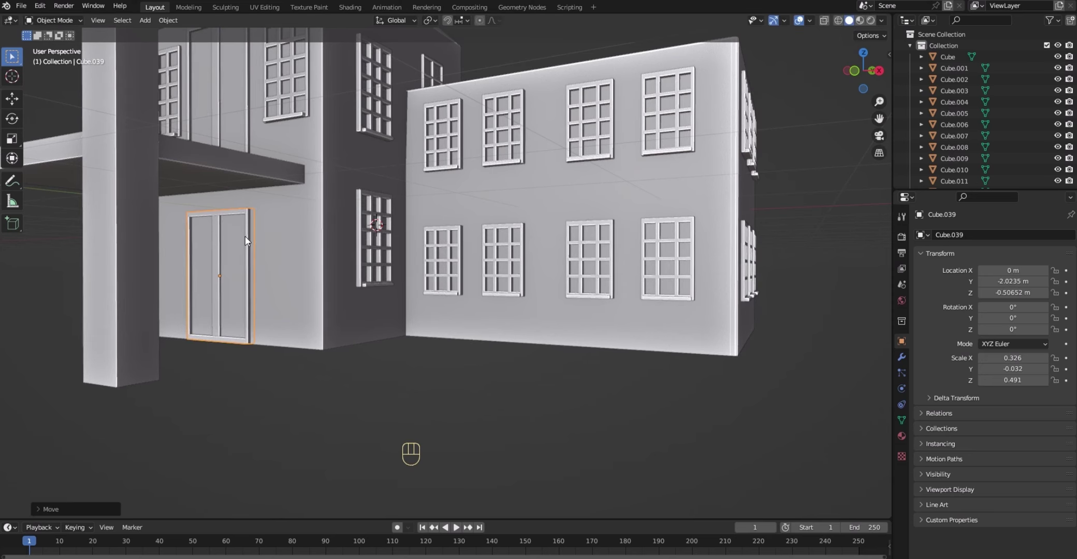
- Delete the old door above the balcony
drag(853, 80, 842, 94)
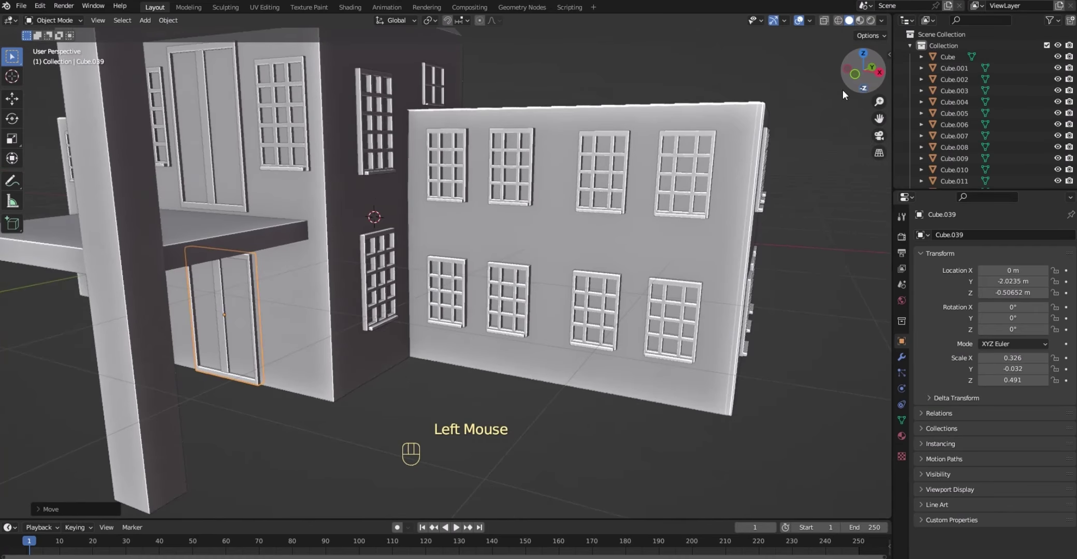
click(234, 134)
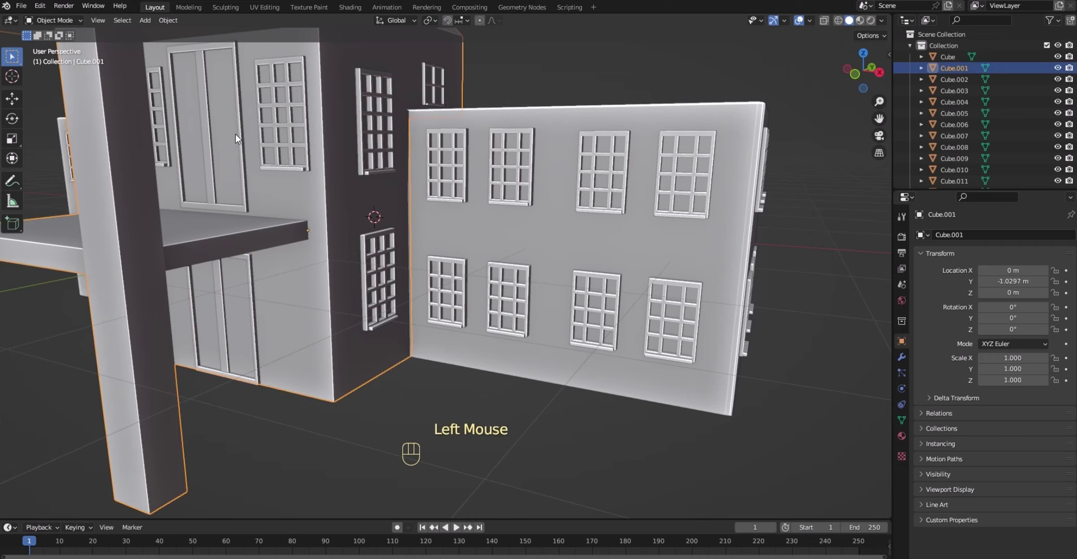
click(242, 138)
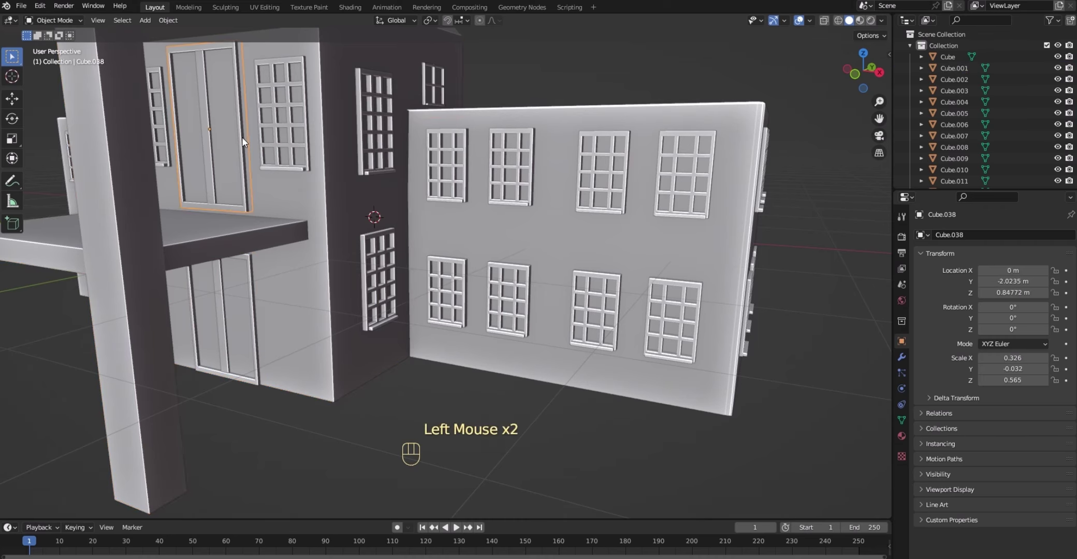
key(x)
click(241, 136)
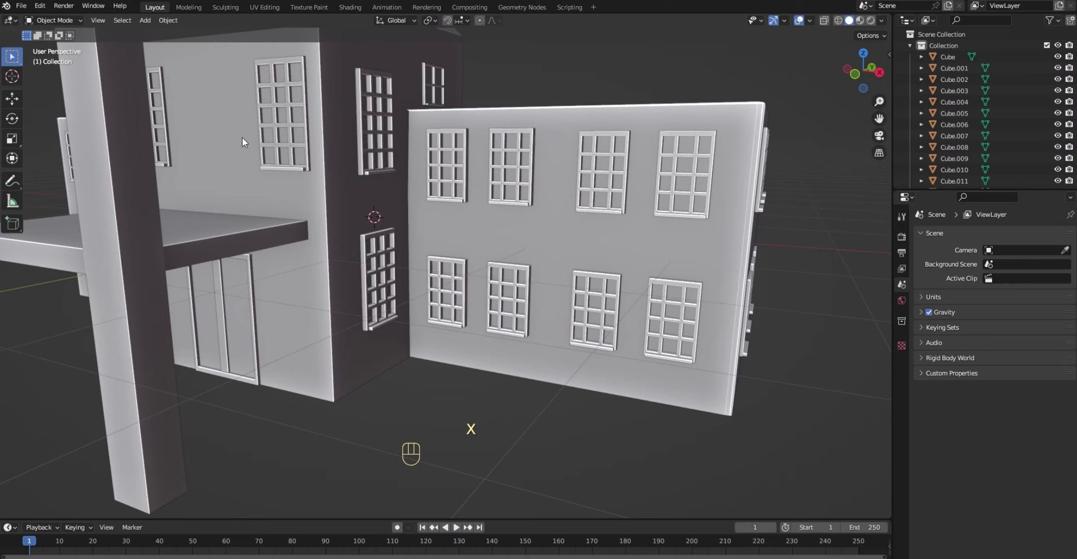
- Duplicate the shortened ground-floor door straight up along Z by about 1.258 m to stand above the balcony
click(252, 293)
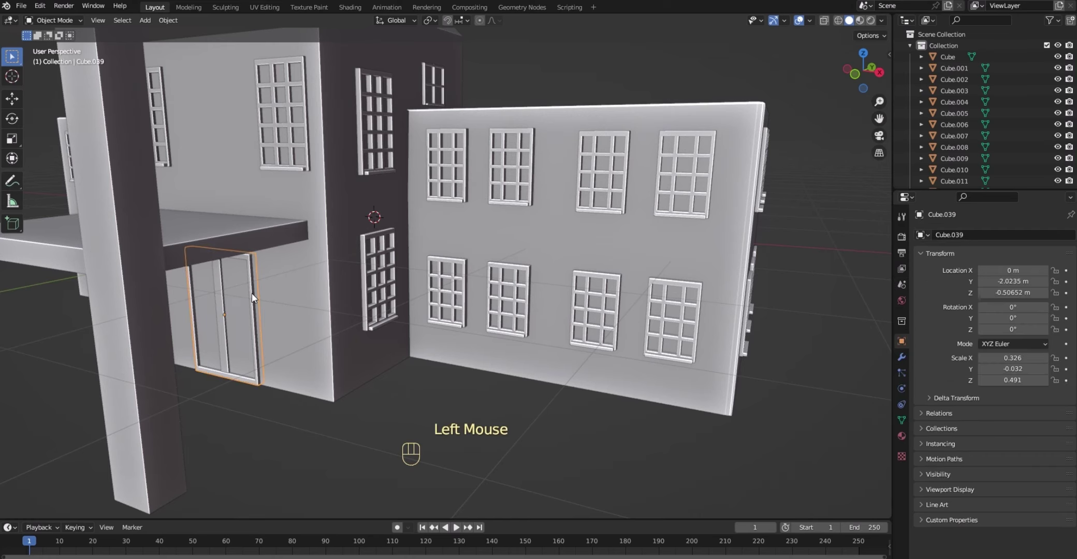
key(shift+d)
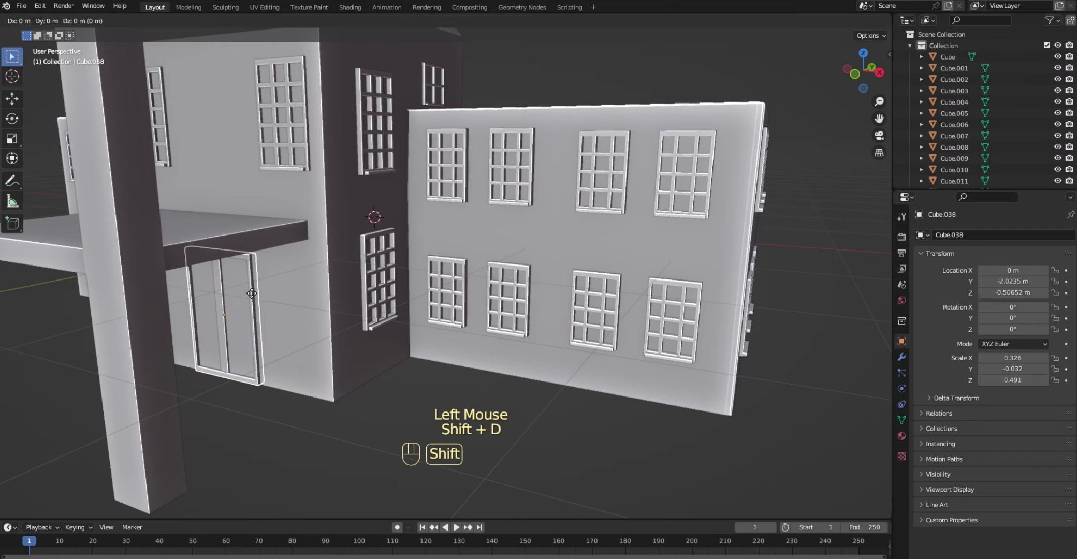
key(z)
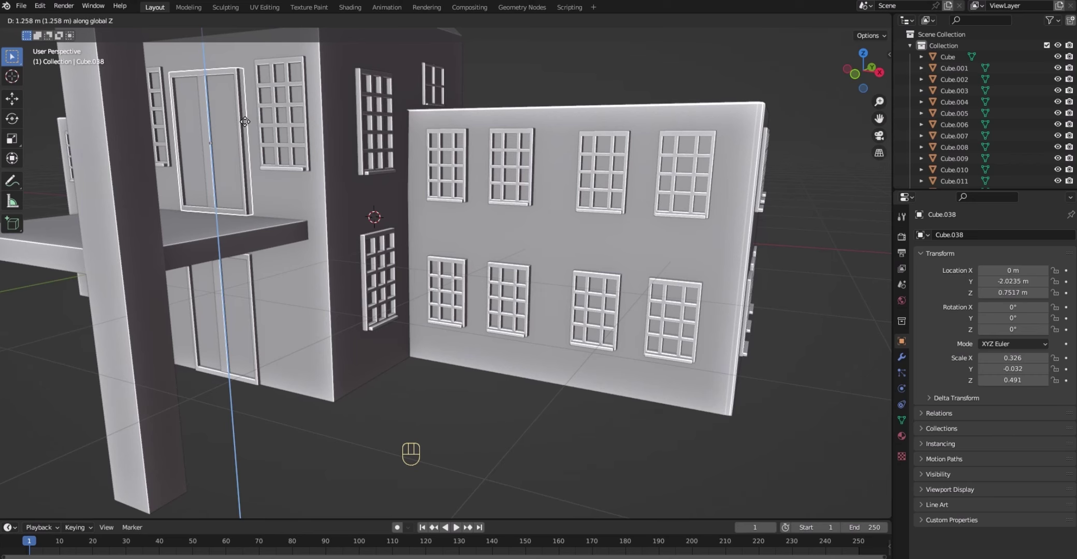
click(245, 122)
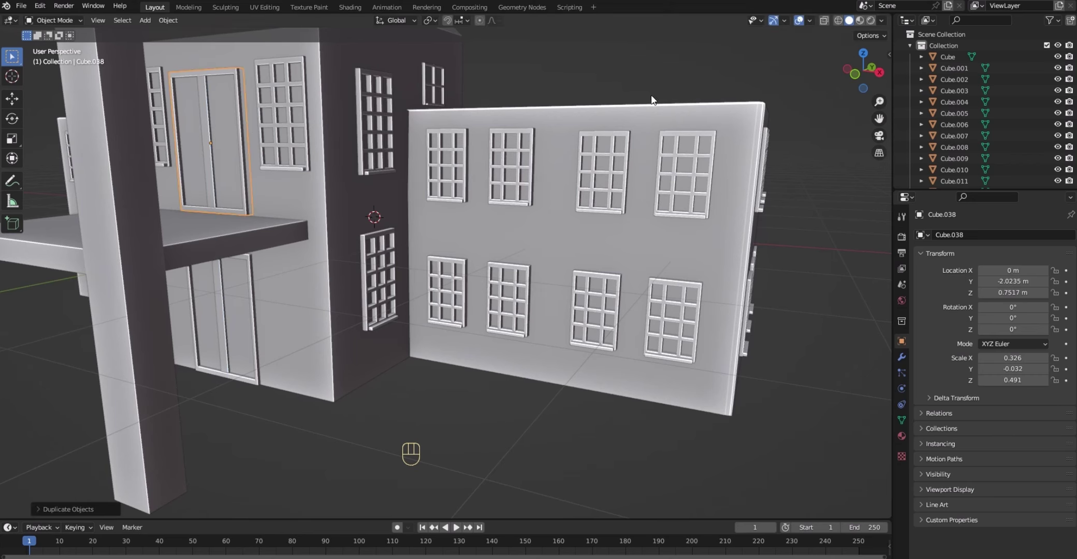
- Scale the new balcony door along Z to about 0.546 and raise it to a Z location of about 0.814 m
drag(870, 78, 929, 87)
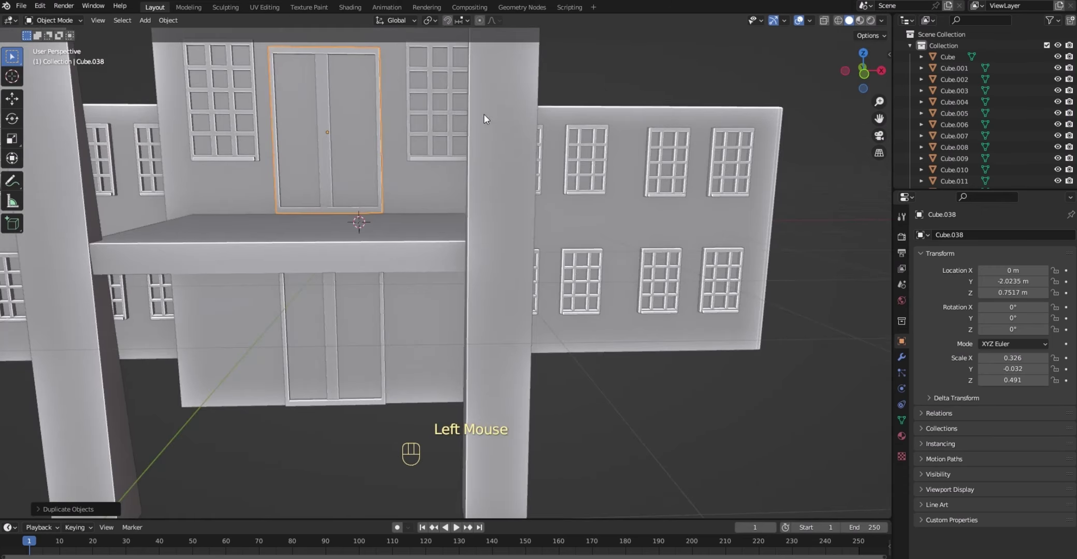
scroll(431, 116, down, 2)
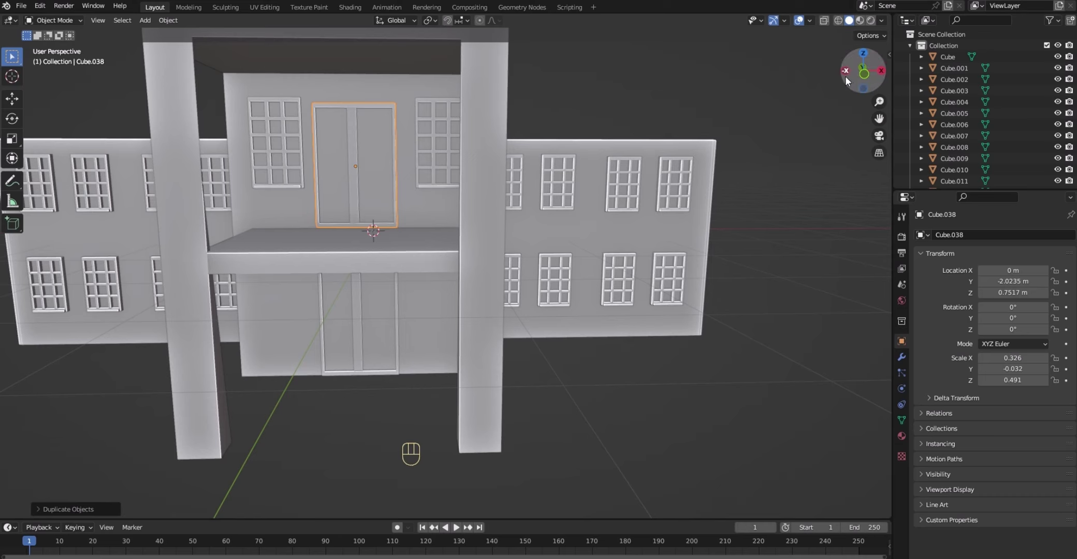
mouse_move(847, 75)
mouse_down()
mouse_move(851, 55)
mouse_move(847, 76)
mouse_up()
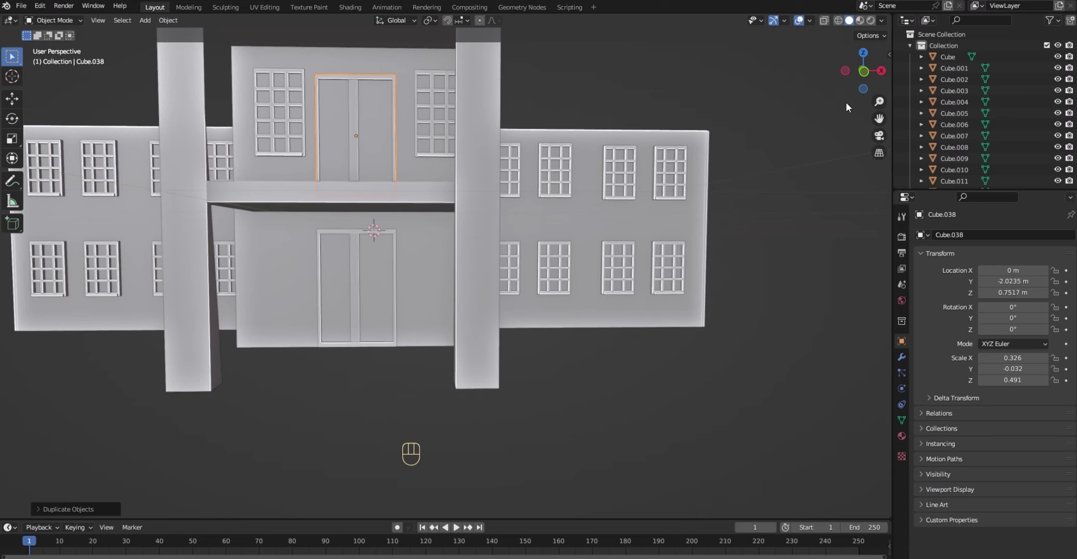
drag(851, 77, 853, 83)
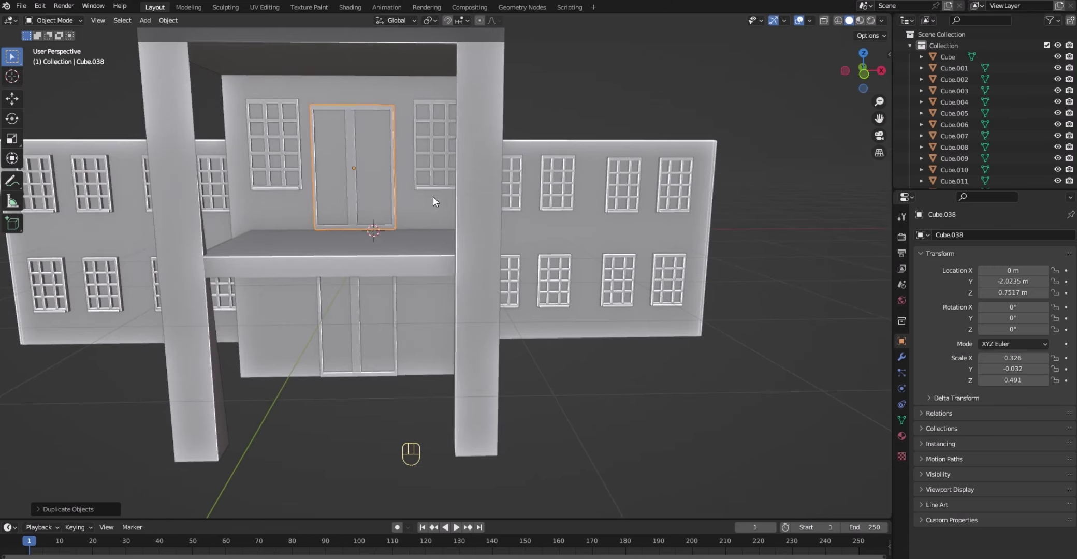
key(s)
key(z)
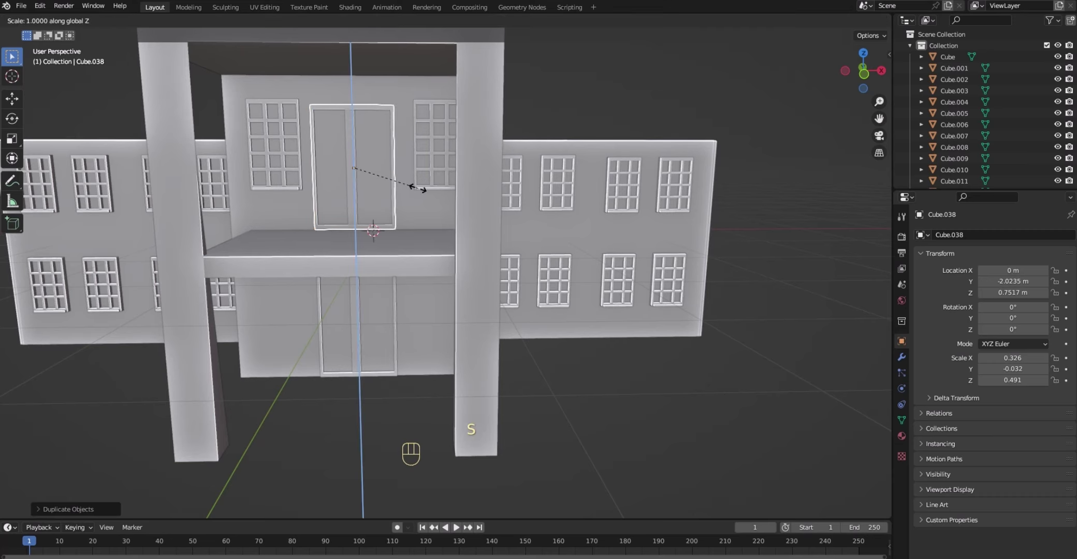
click(423, 193)
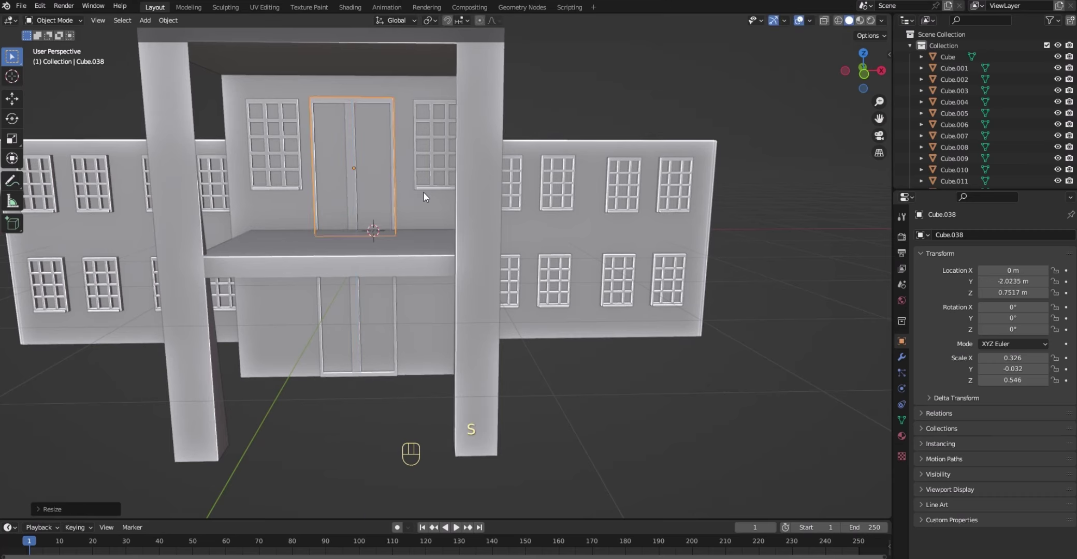
key(g)
key(z)
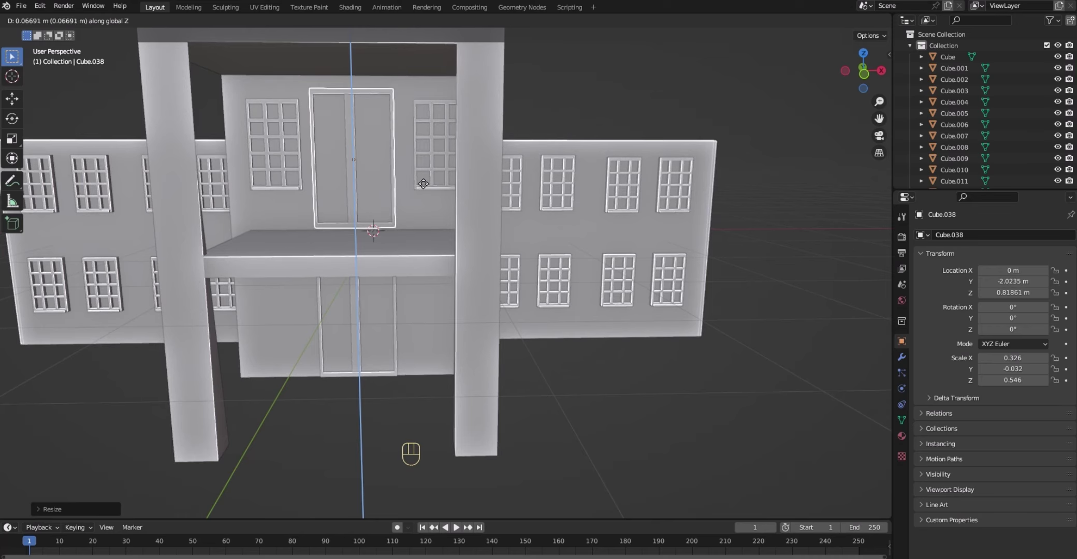
click(423, 184)
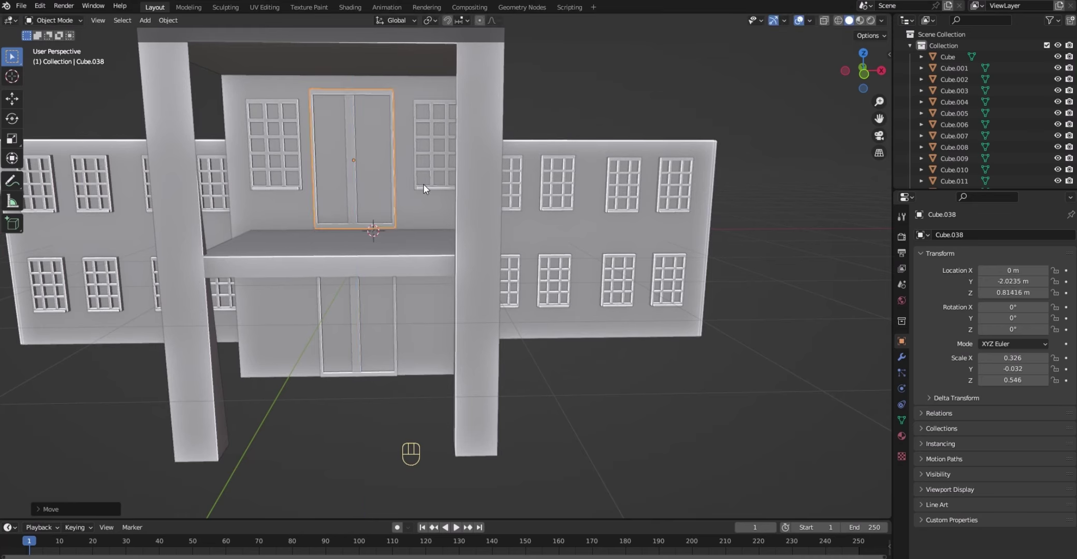
- Delete the ground-floor door beneath the balcony
double_click(370, 336)
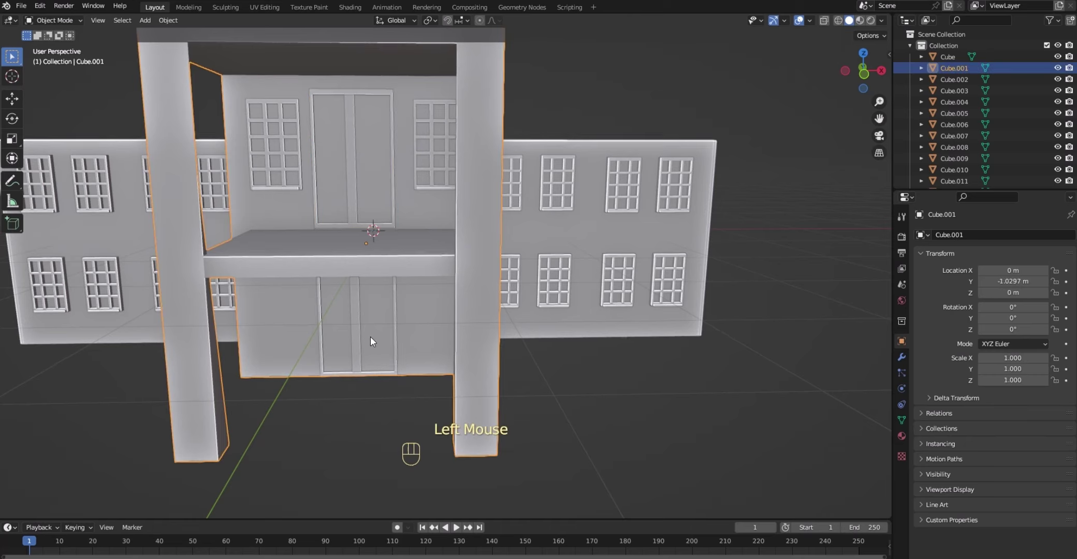
click(387, 330)
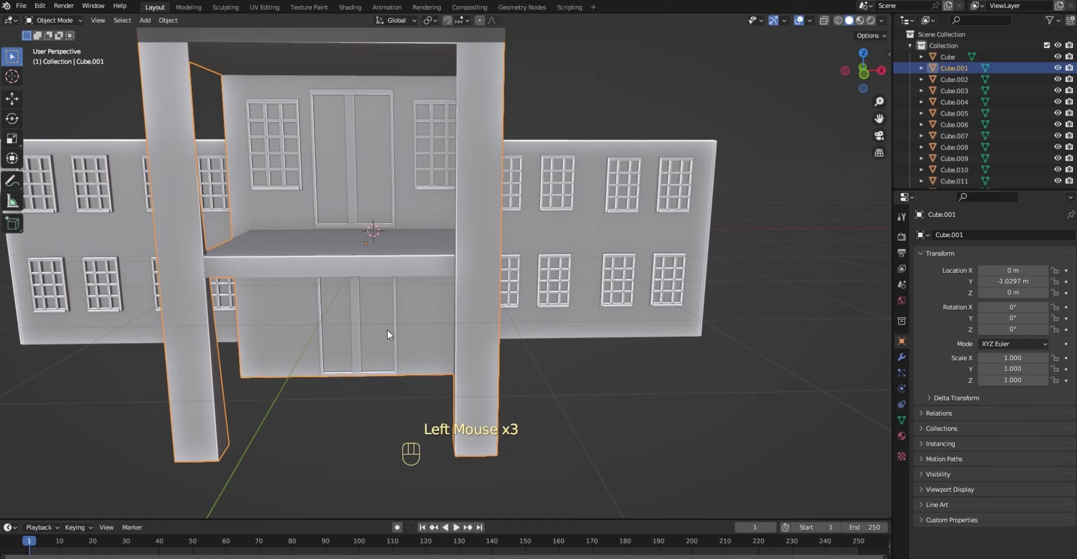
click(397, 328)
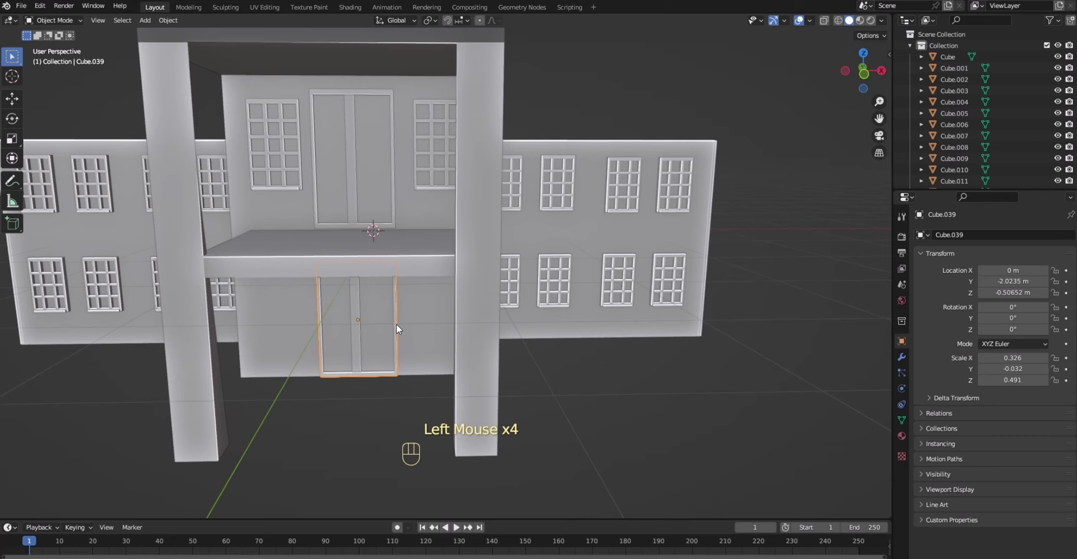
key(x)
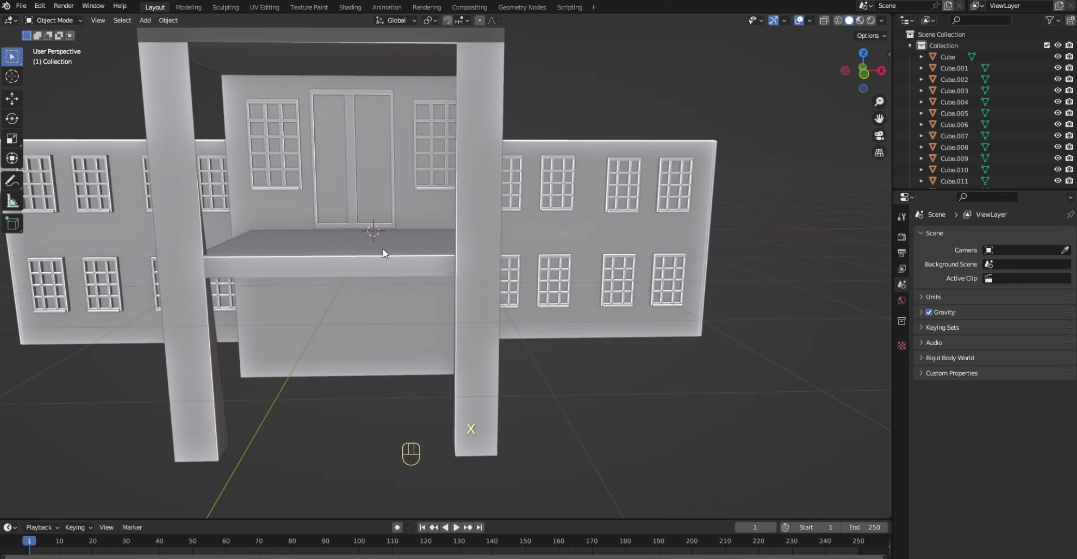
- Scale the balcony door along Z to about 0.578
click(391, 133)
key(s)
key(z)
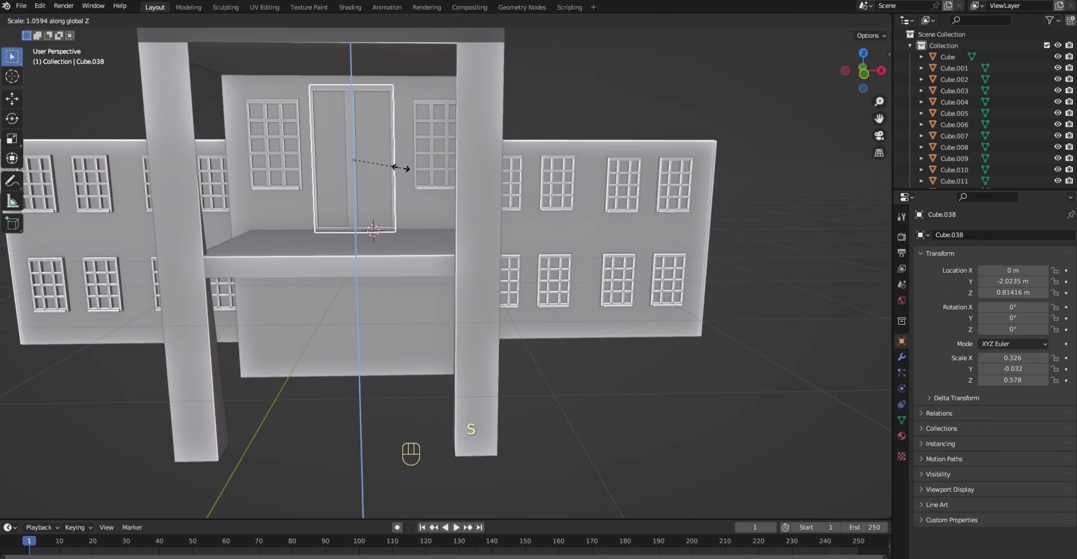
click(401, 167)
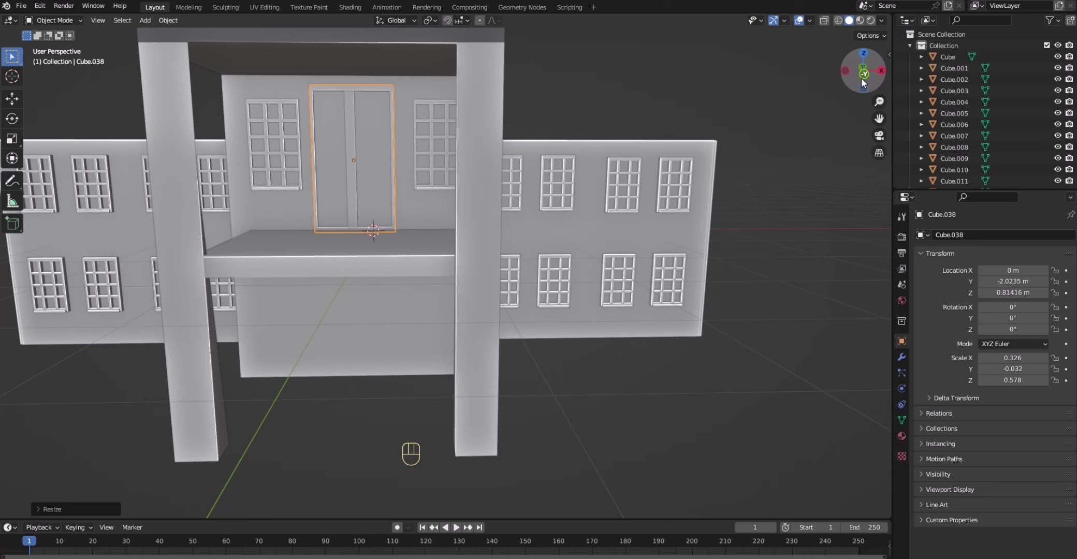
- Duplicate the balcony door straight down along Z to a Z location of about -0.426 m, beneath the balcony
drag(853, 83, 804, 79)
click(642, 118)
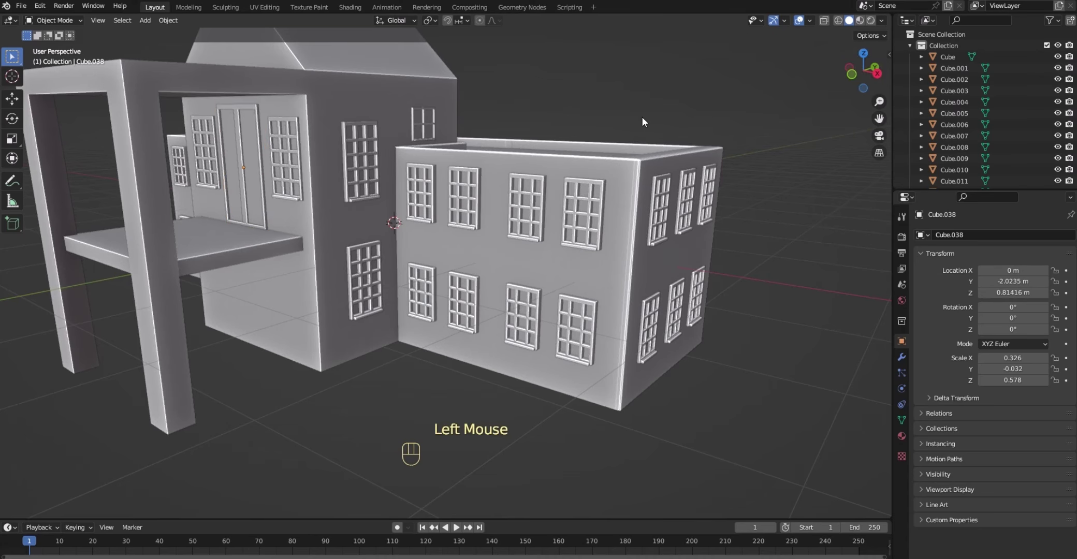
click(259, 168)
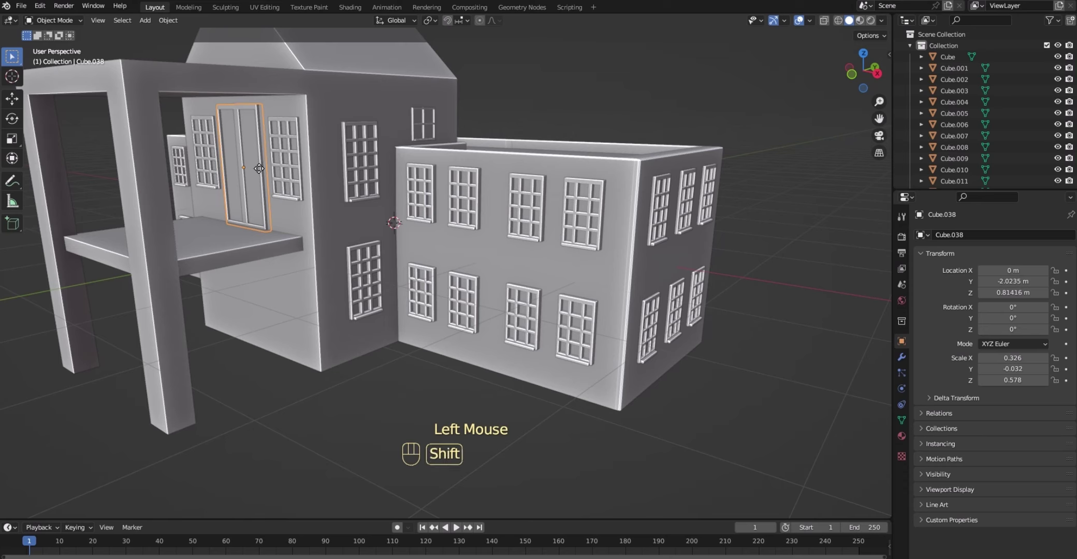
key(shift+d)
key(z)
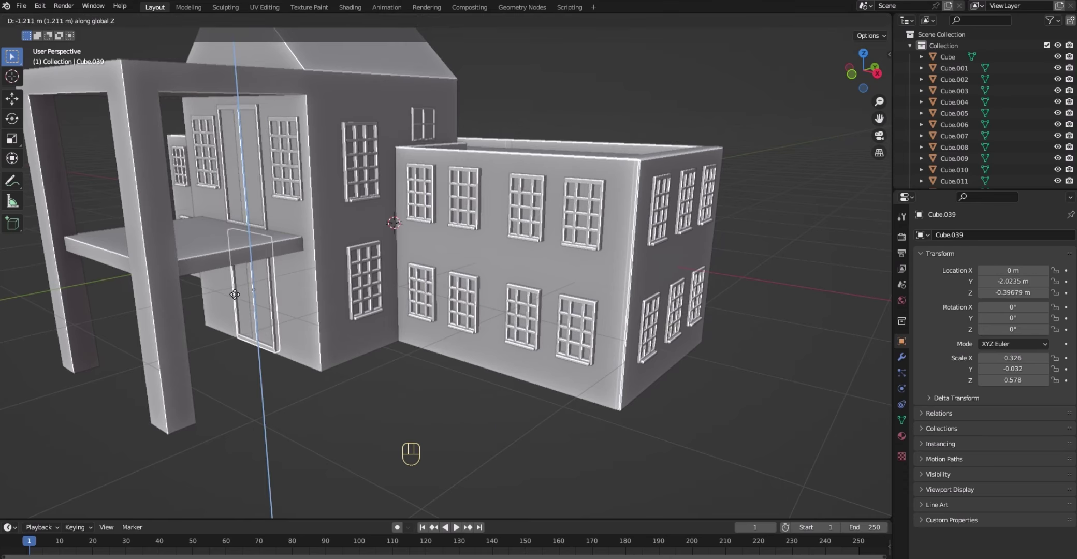
click(235, 296)
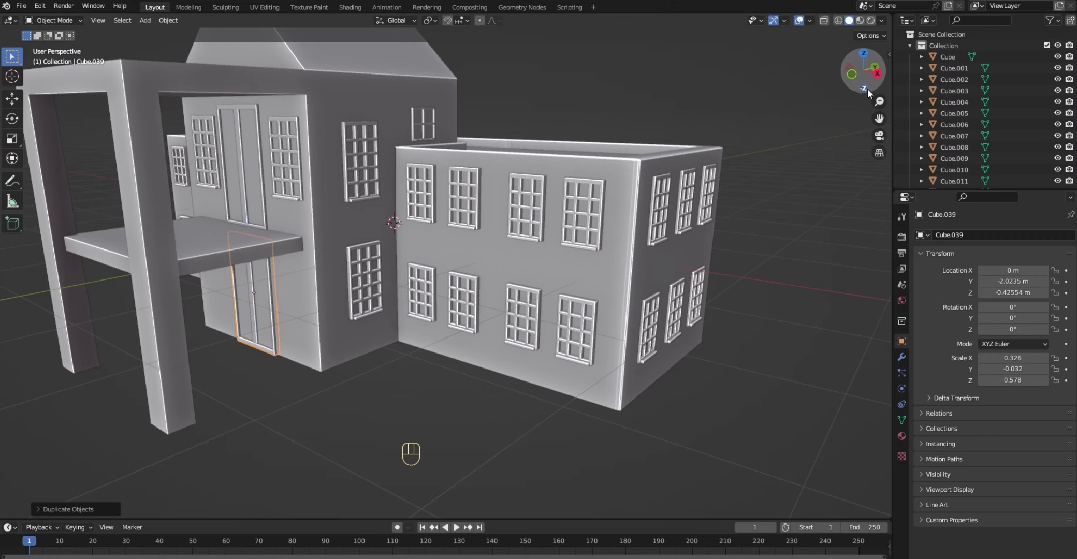
- Scale the ground-floor door along Z to about 0.546
mouse_move(862, 78)
mouse_down()
mouse_move(896, 56)
mouse_move(863, 78)
mouse_up()
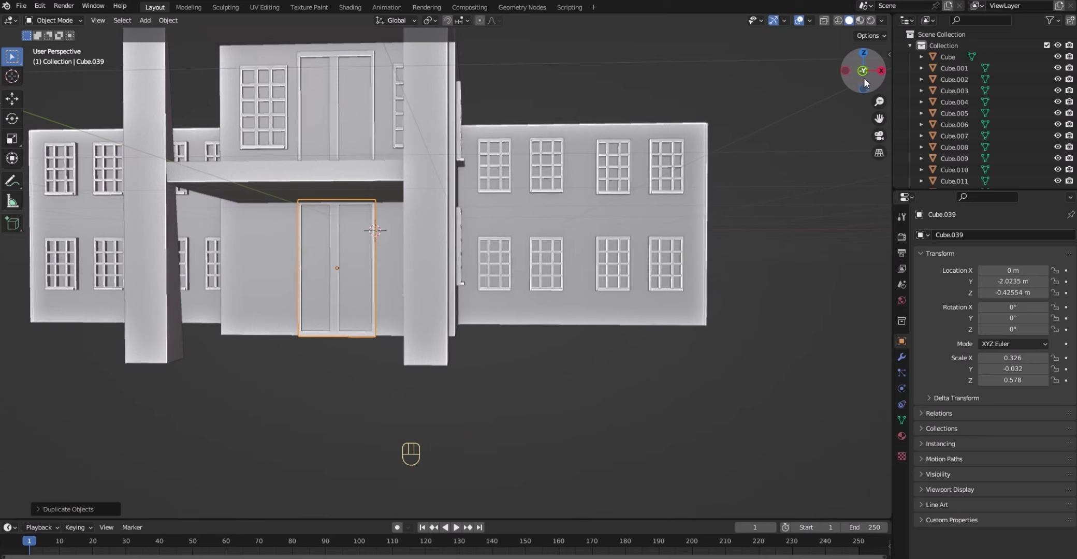
click(647, 82)
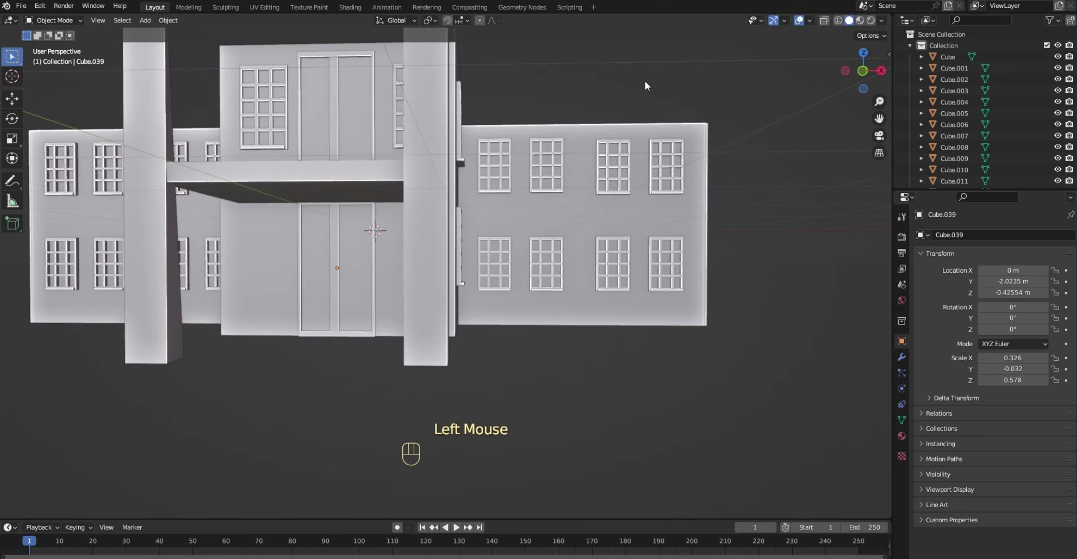
click(370, 250)
key(s)
key(z)
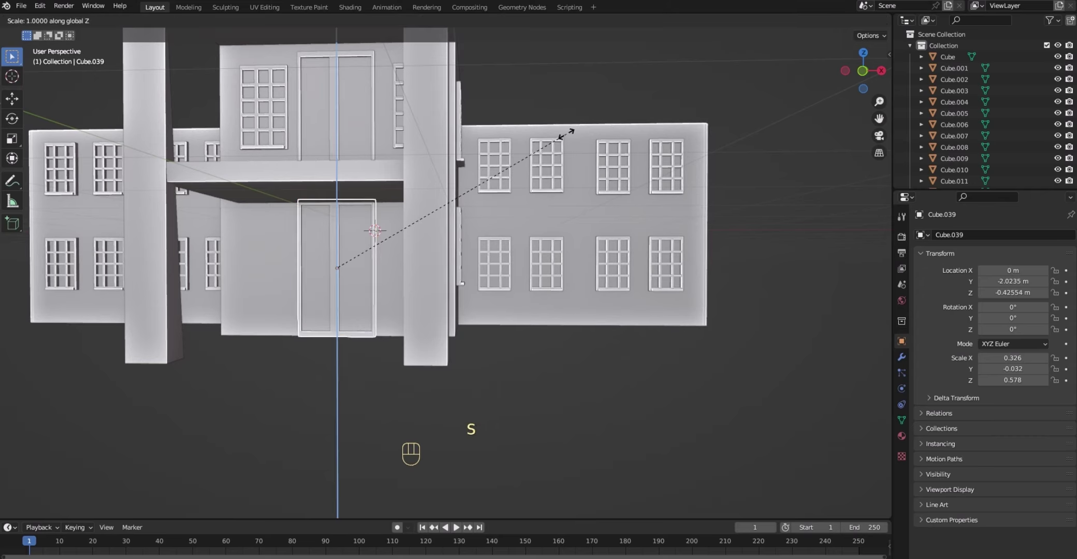
click(554, 146)
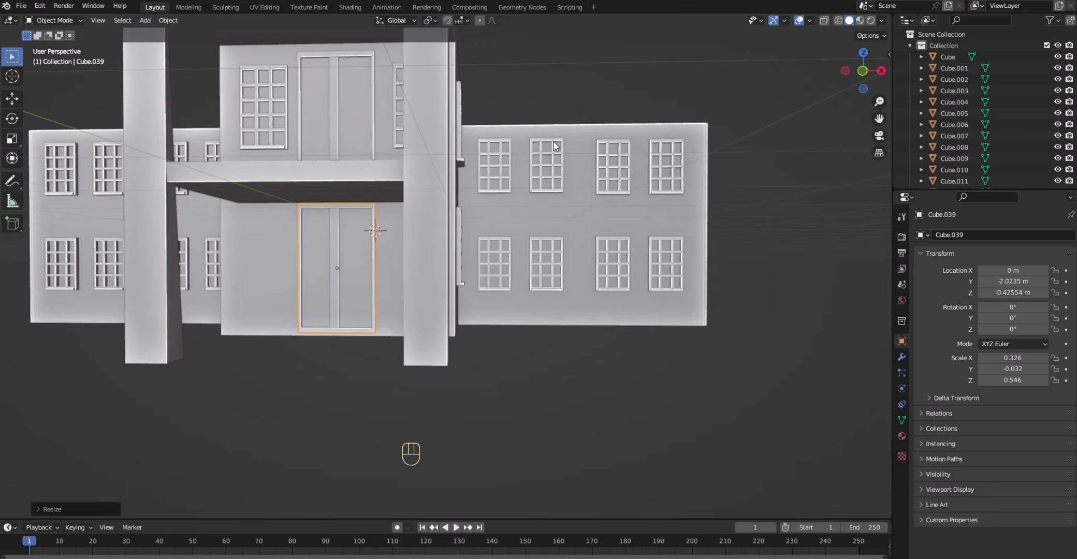
- Lower the ground-floor door along Z to about -0.449 m so it meets the base of the facade
key(g)
key(z)
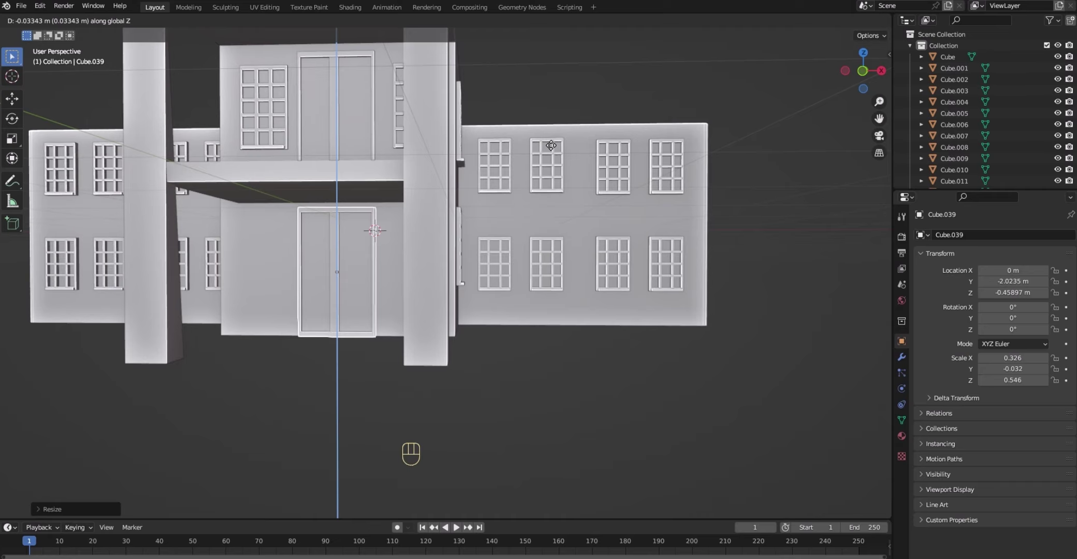
click(551, 144)
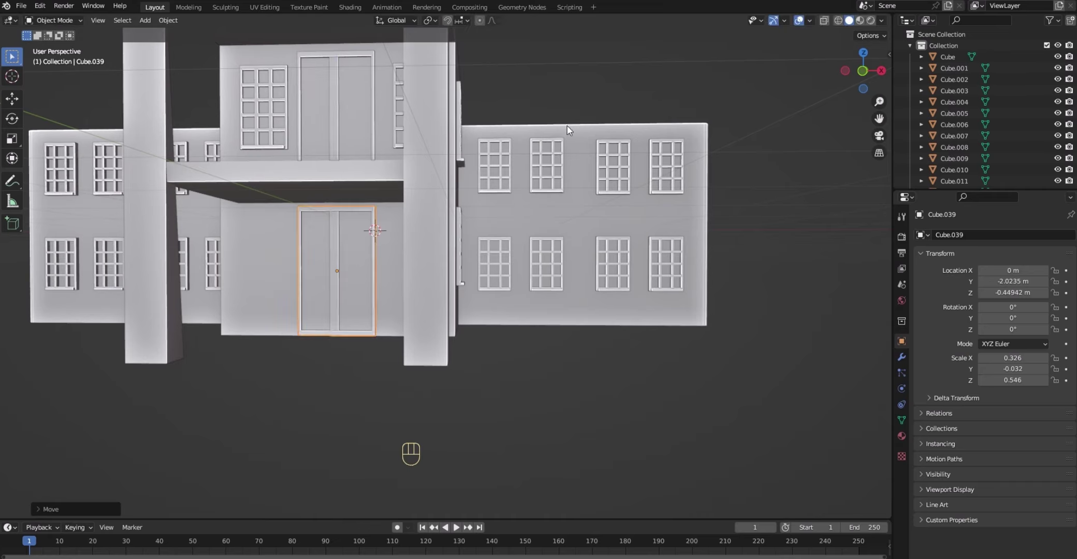
click(643, 79)
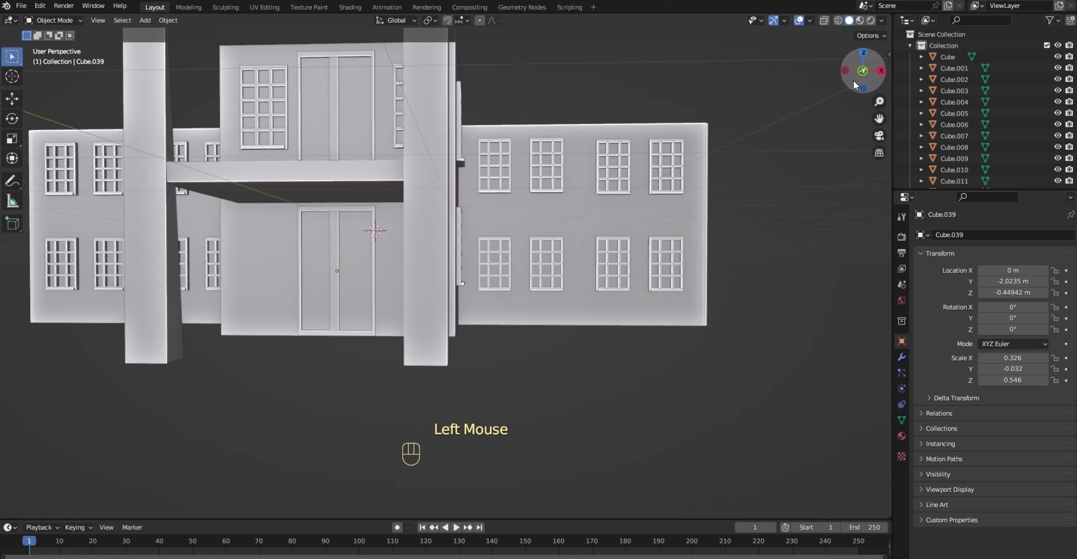
drag(854, 80, 832, 82)
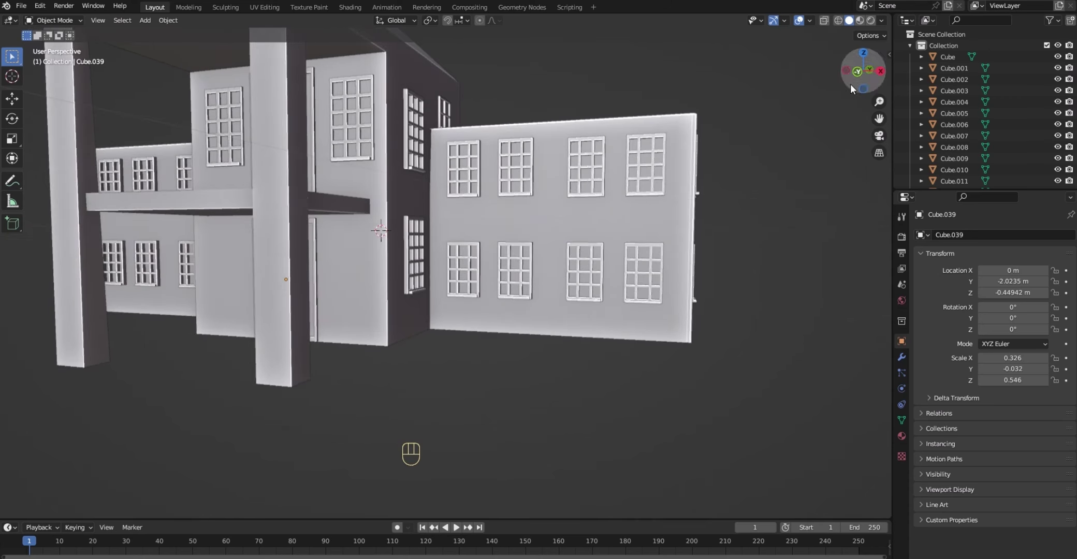
key(KP_1)
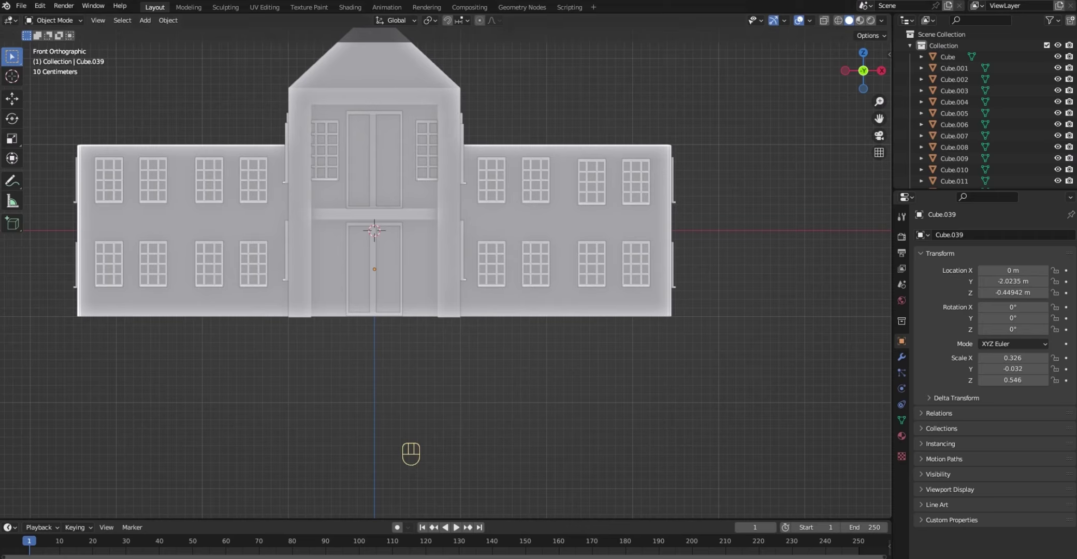
click(399, 184)
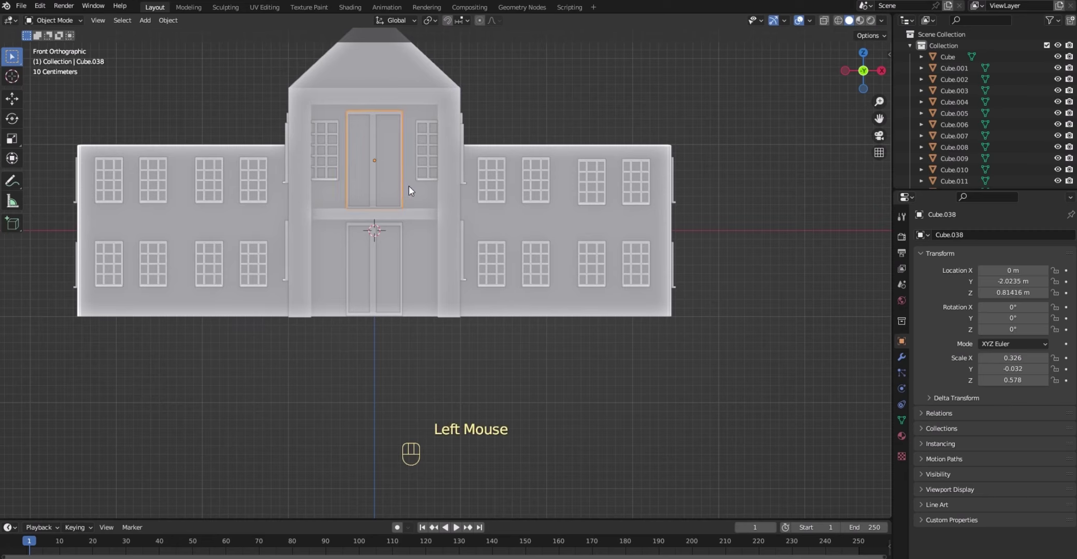
shift+click(396, 251)
shift+click(400, 245)
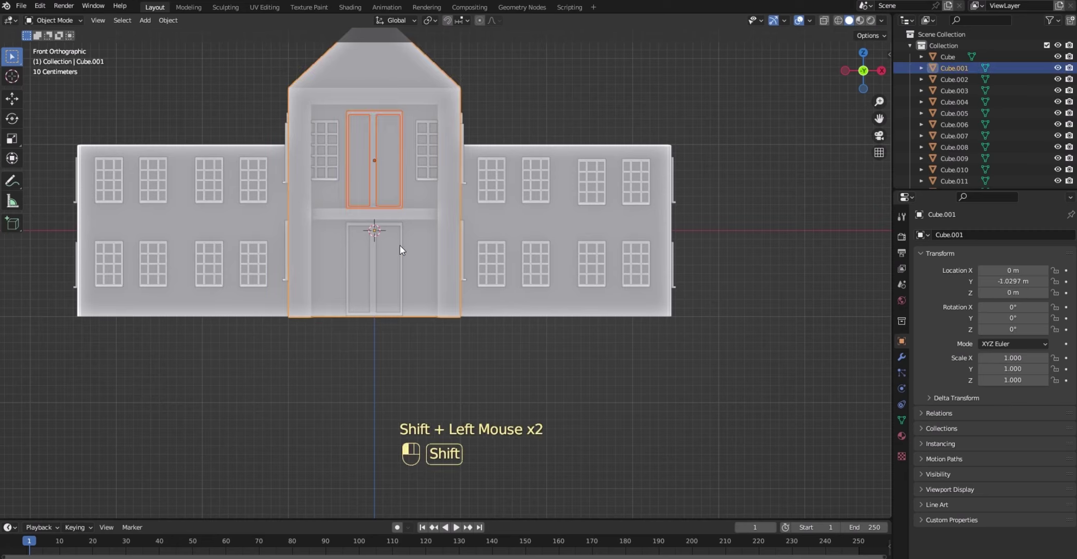
shift+click(453, 222)
shift+click(453, 221)
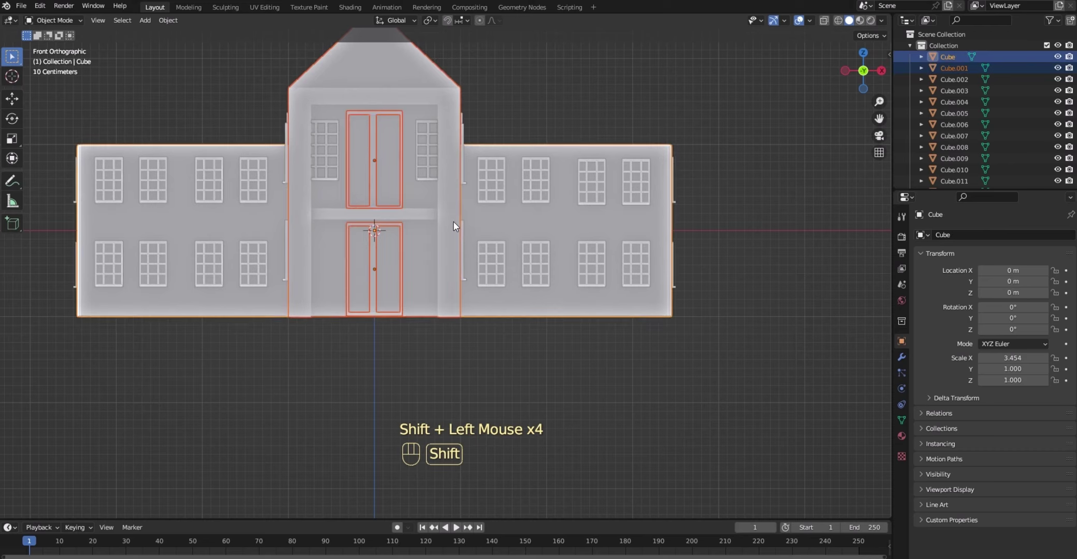
shift+click(452, 221)
shift+click(453, 222)
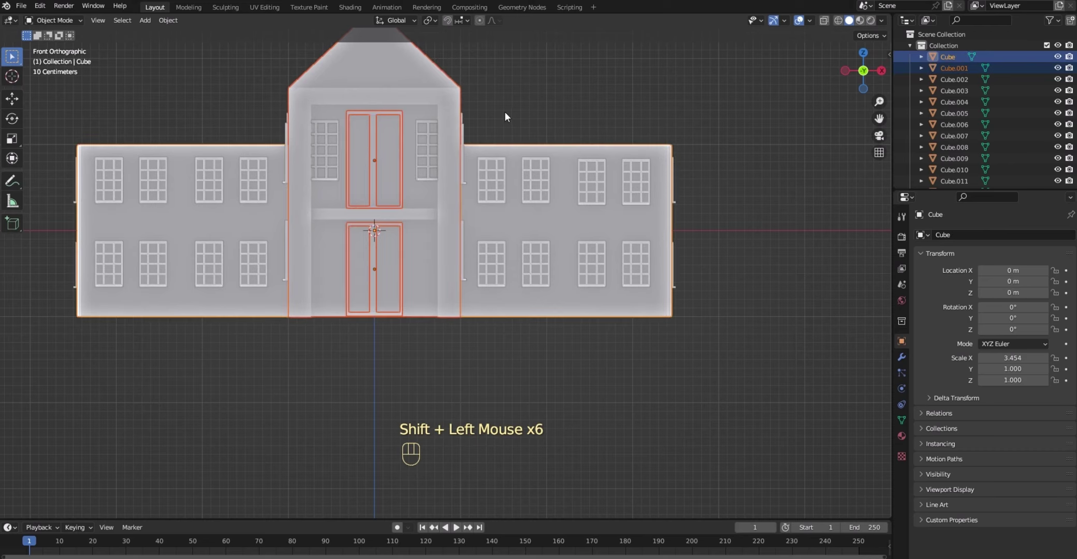
click(428, 160)
- Select the balcony door and the ground-floor door together and widen both along X to a scale of about 0.365
click(398, 175)
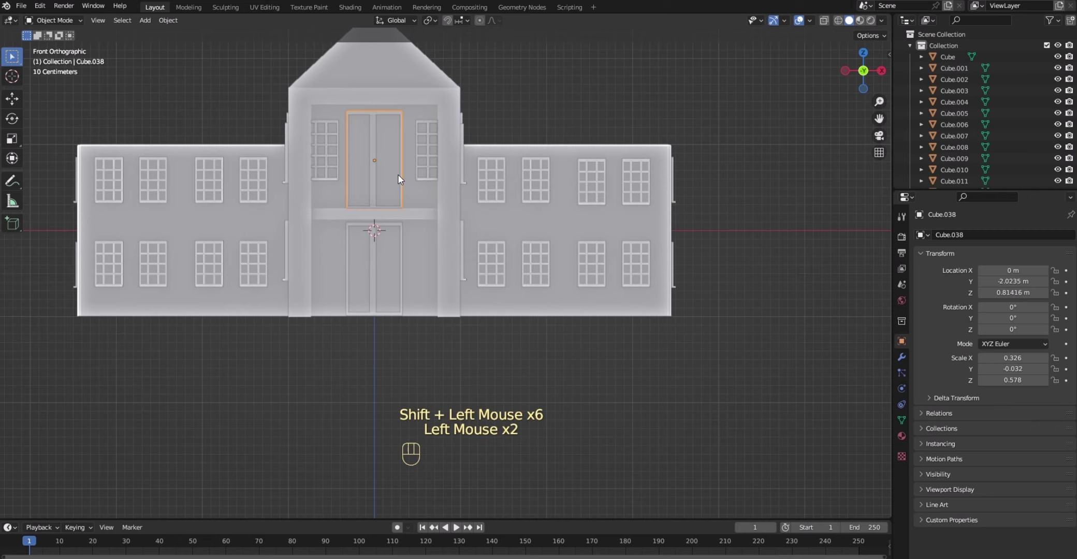
shift+click(373, 260)
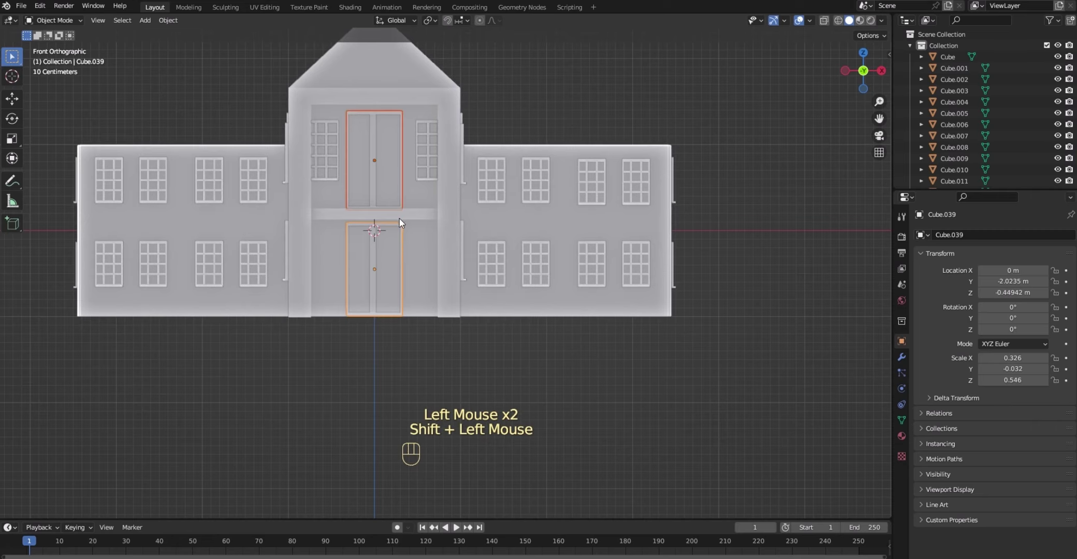
key(s)
key(x)
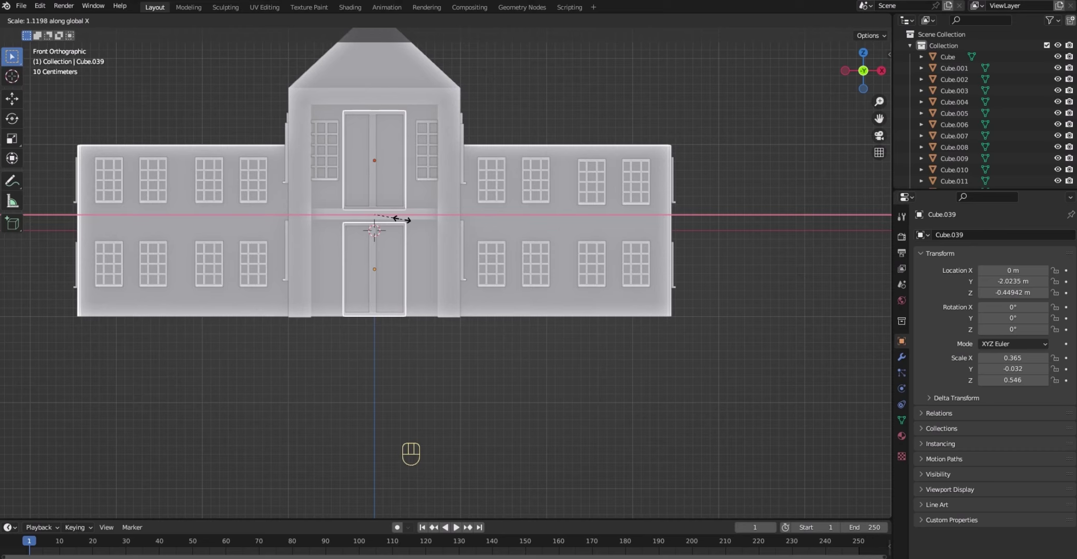
click(403, 219)
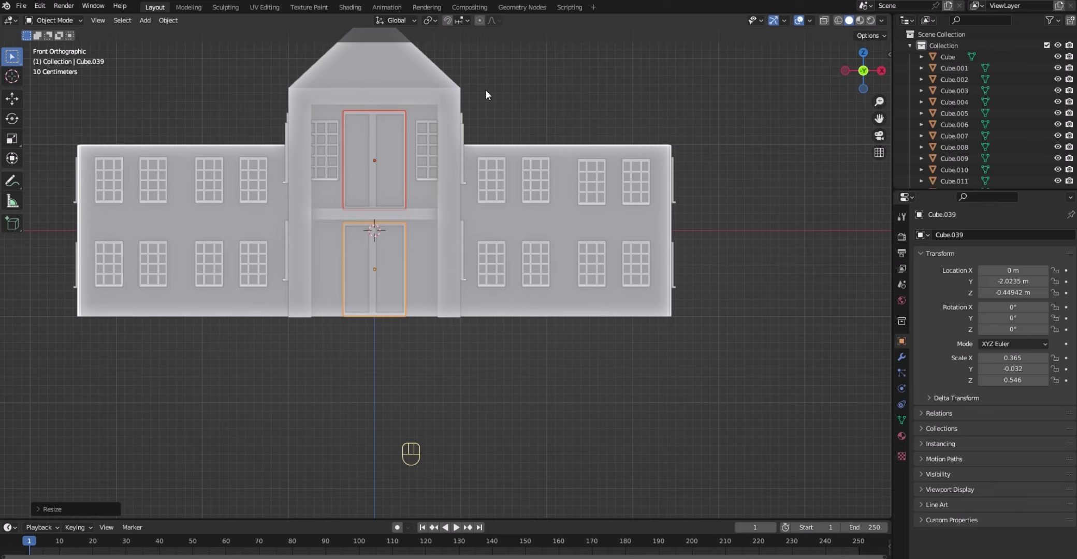
- Shift both doors along X by about 0.02 m, then deselect them
key(g)
key(x)
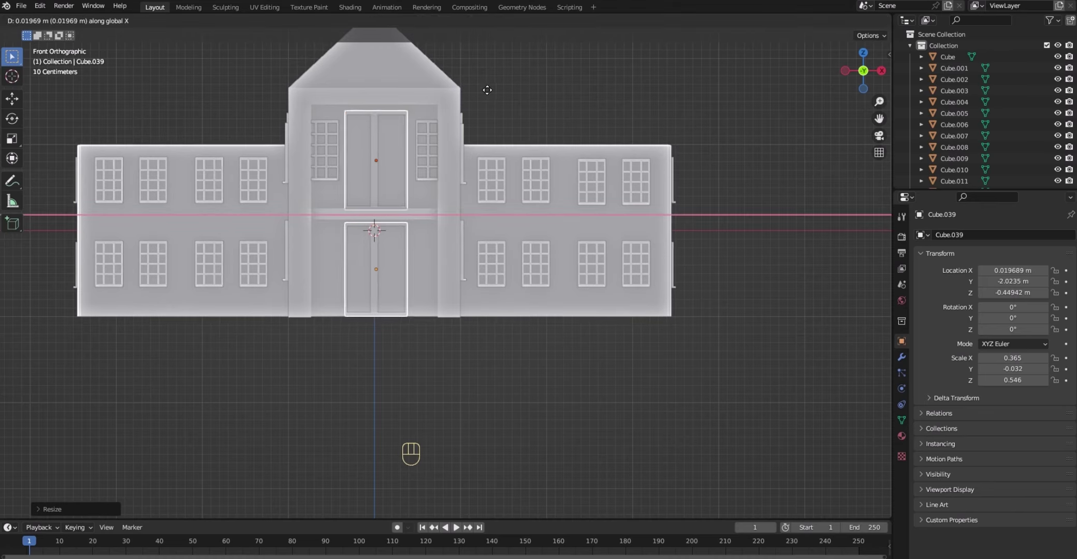
click(487, 90)
click(551, 95)
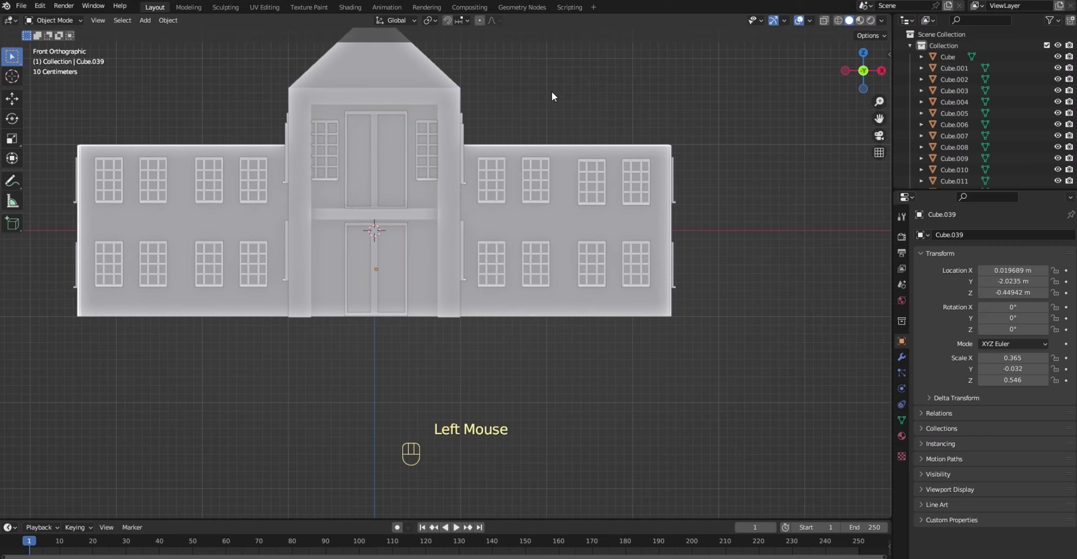
- Duplicate the side wing's upper-floor front window nearest the central block and move the copy about -1.771 m along Y
drag(858, 82, 810, 95)
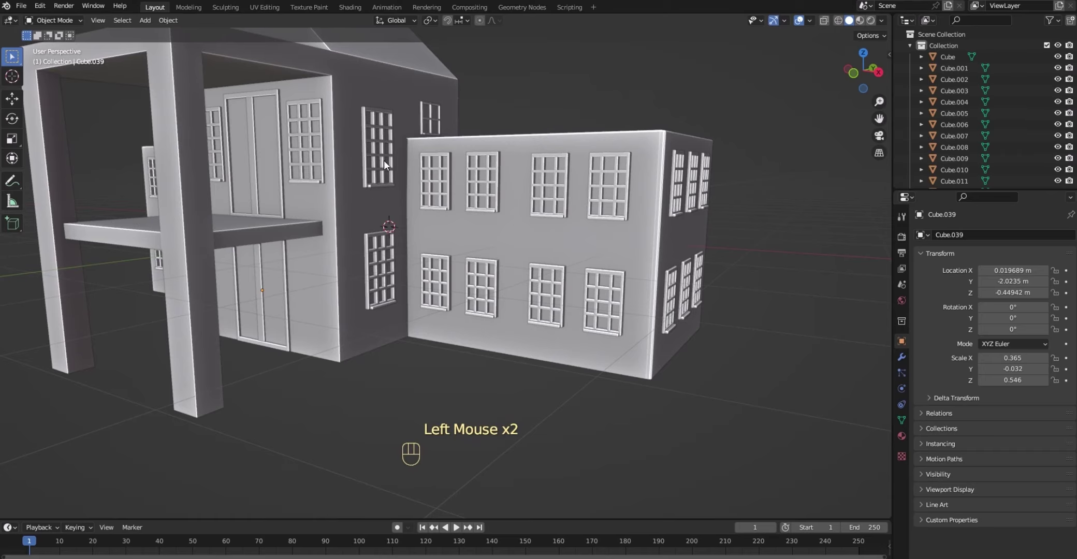
click(446, 192)
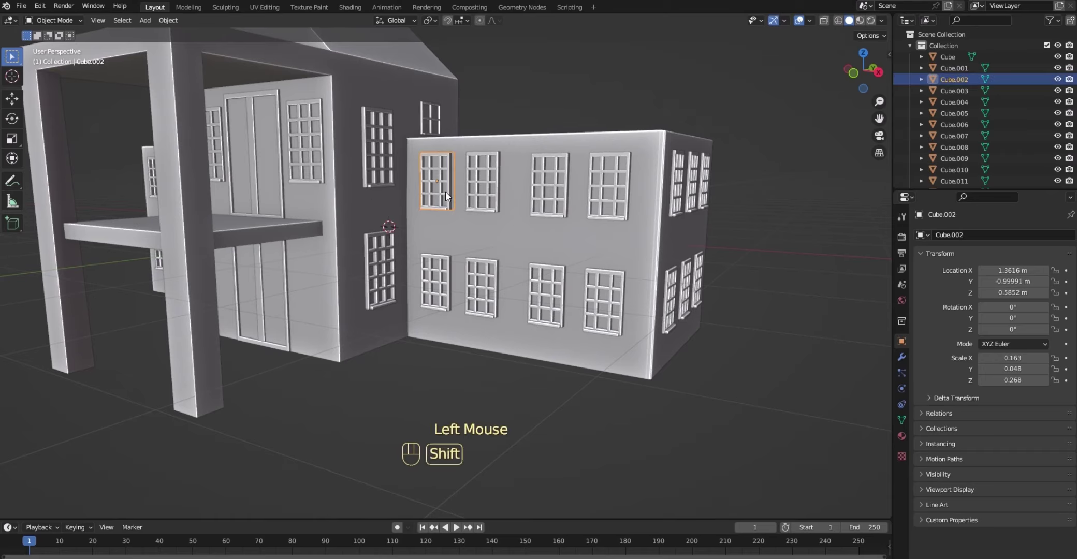
key(shift+d)
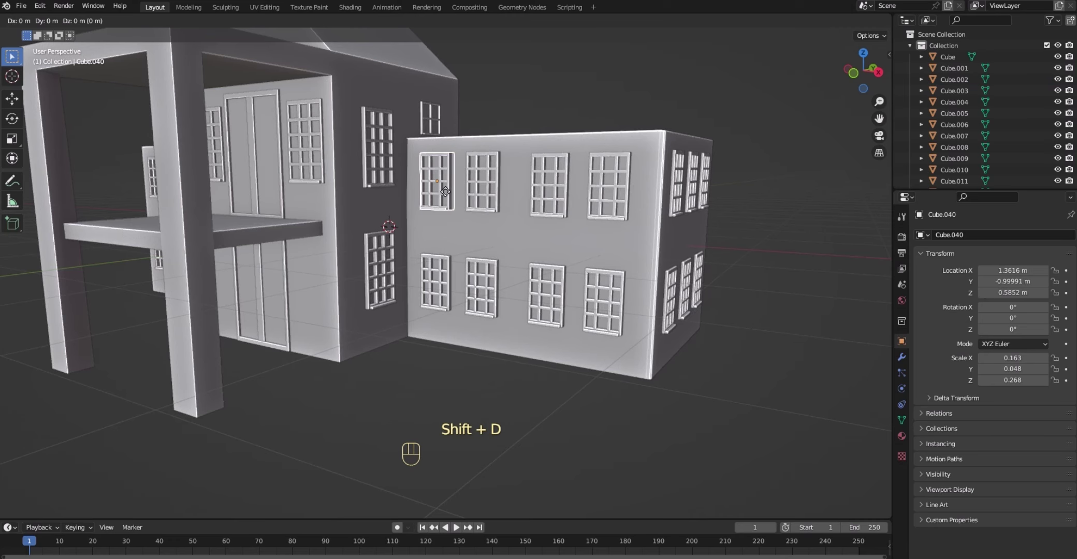
key(y)
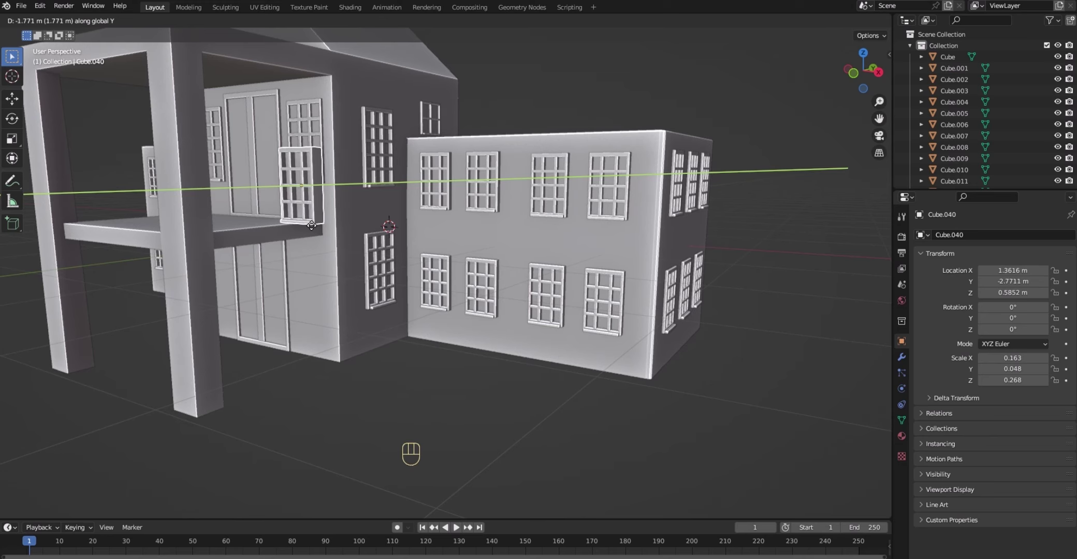
click(311, 225)
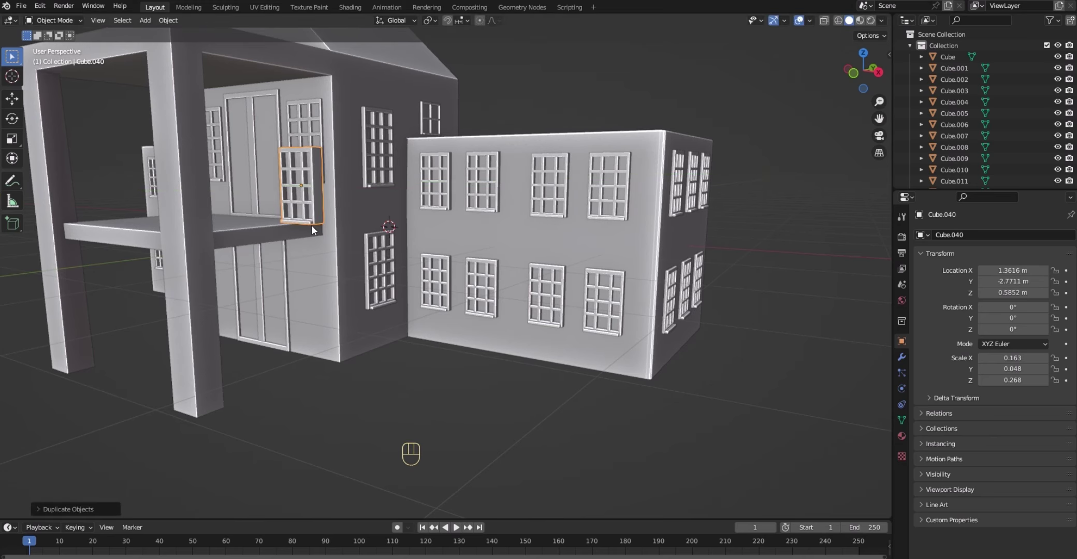
- In a wireframe side view, move the duplicated window along Y to about -2.023 m, in line with the central block's front wall
key(KP_3)
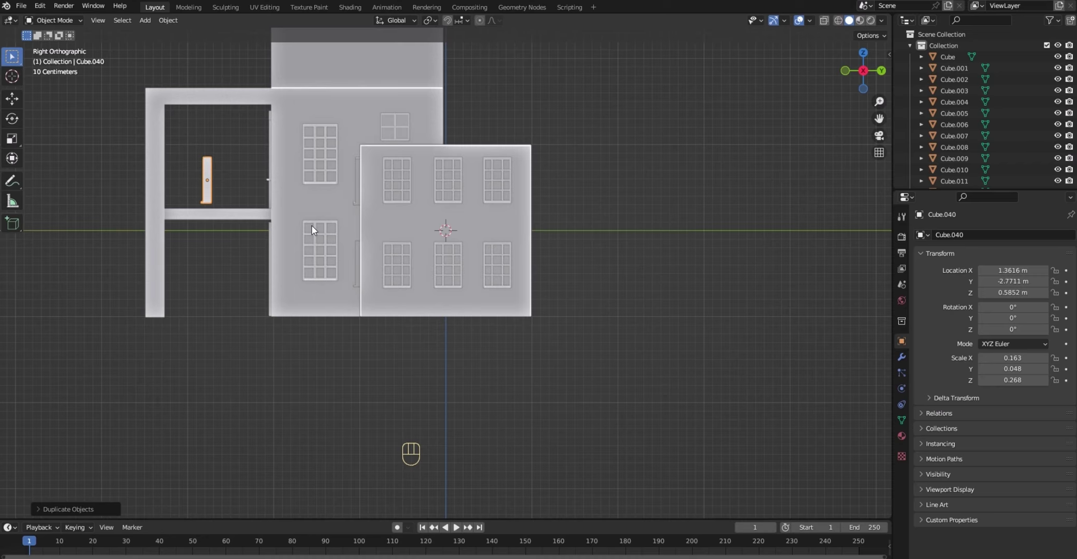
key(z)
key(4)
key(g)
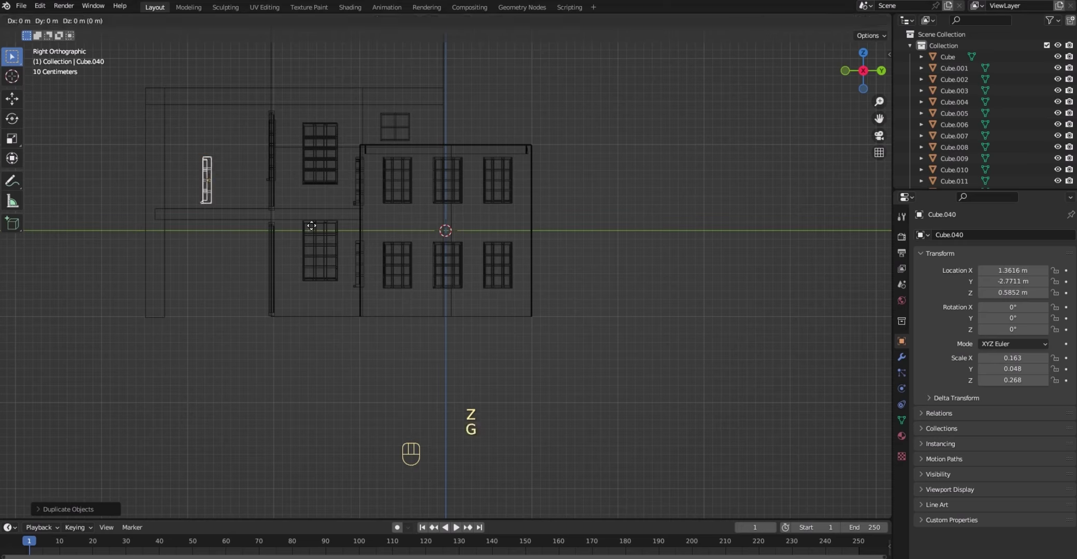
key(y)
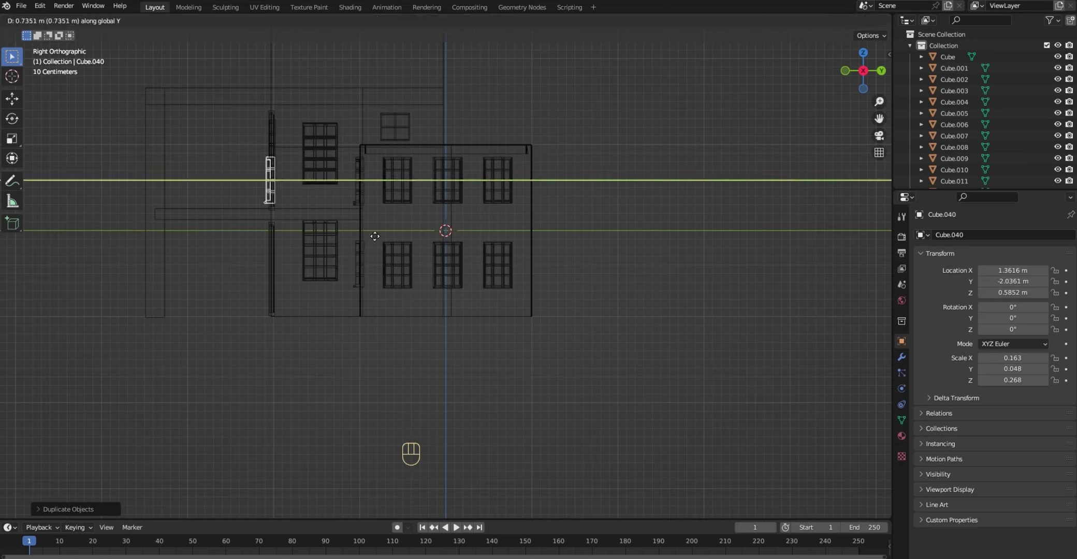
click(376, 237)
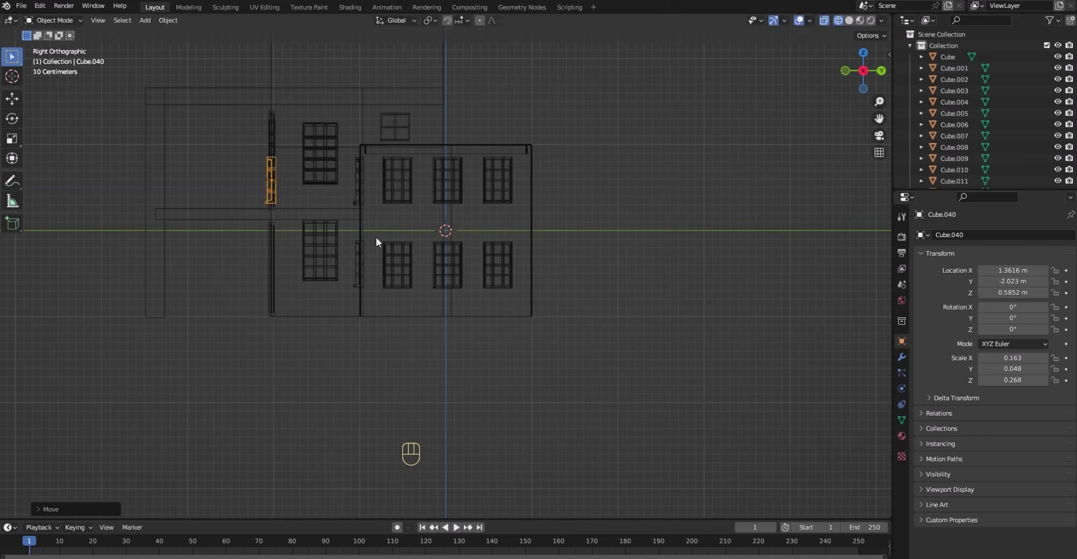
- Lower the duplicated window along Z to about -0.275 m at ground-floor level and check it from the front
key(g)
key(z)
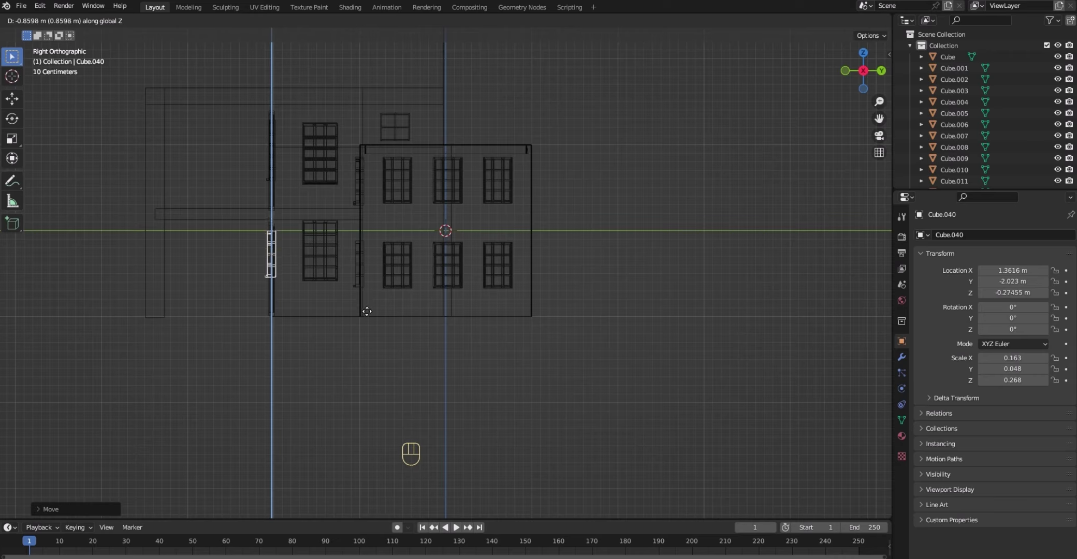
click(367, 312)
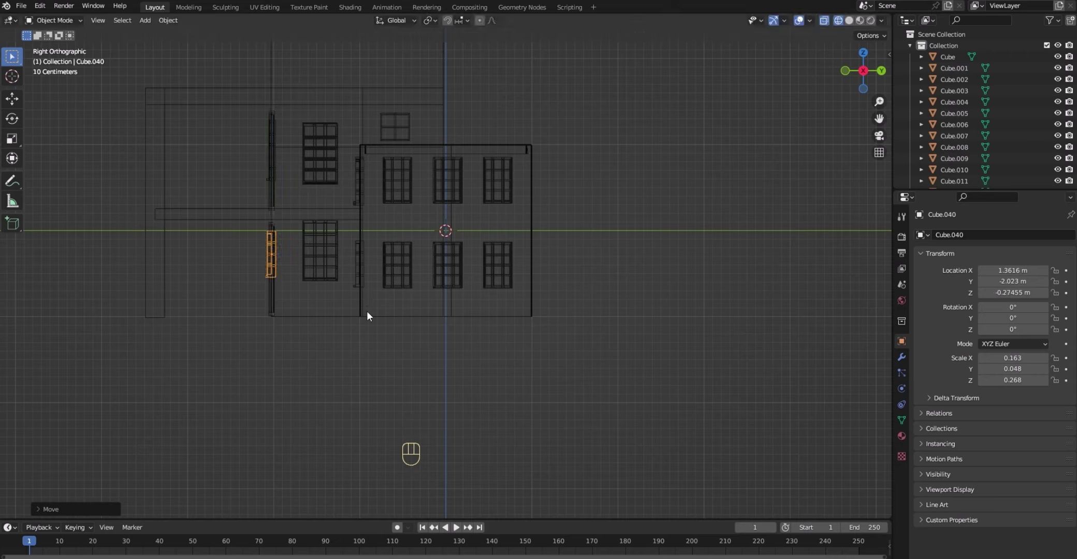
key(KP_1)
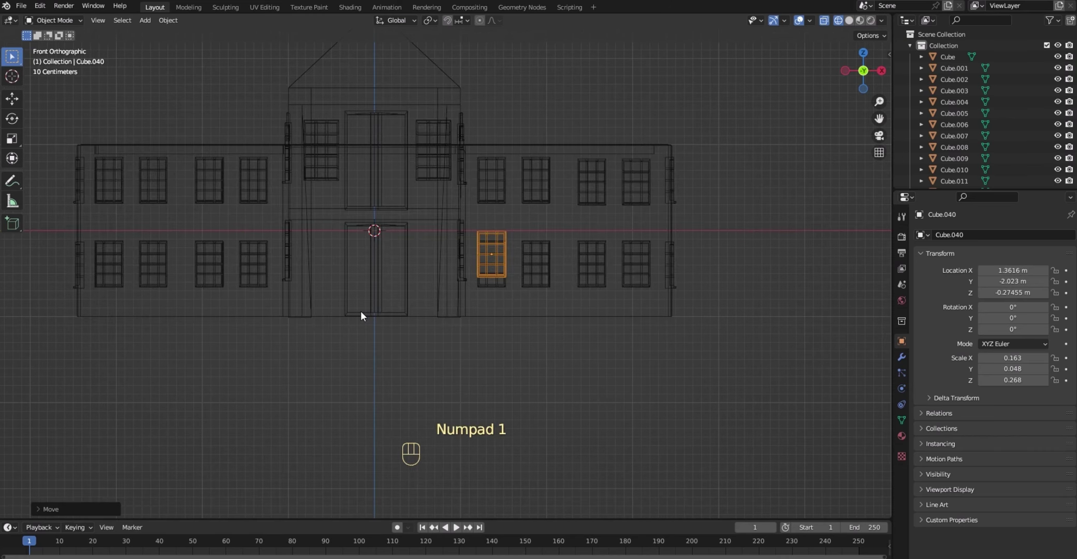
- Move the duplicated window along X to about 0.653 m, beside the ground-floor door, and return to solid shading
key(g)
key(x)
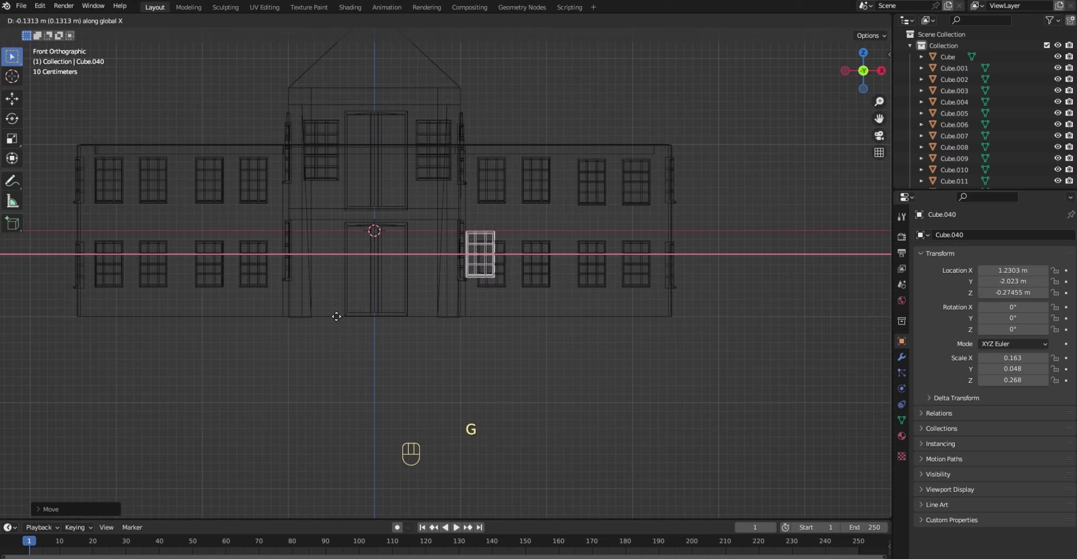
click(299, 320)
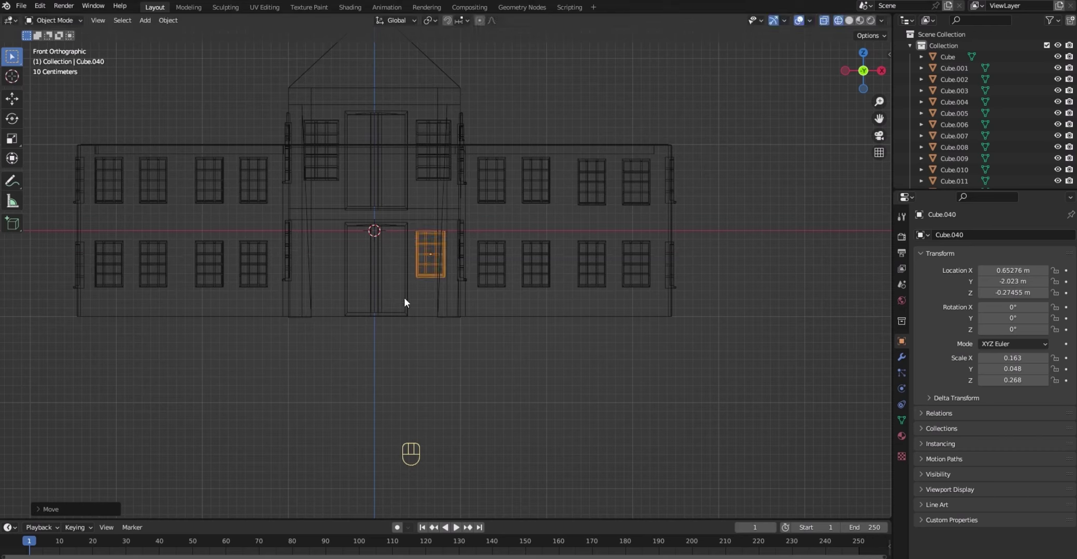
key(z)
key(6)
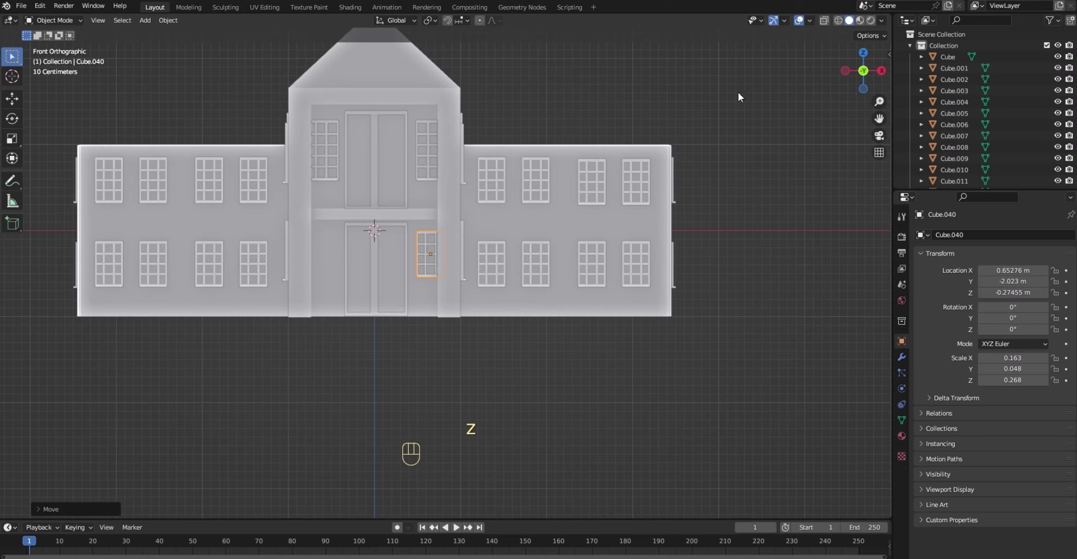
- Nudge the window beside the entrance along X to about 0.685 m, judging its spacing from an angled perspective view
drag(860, 83, 834, 90)
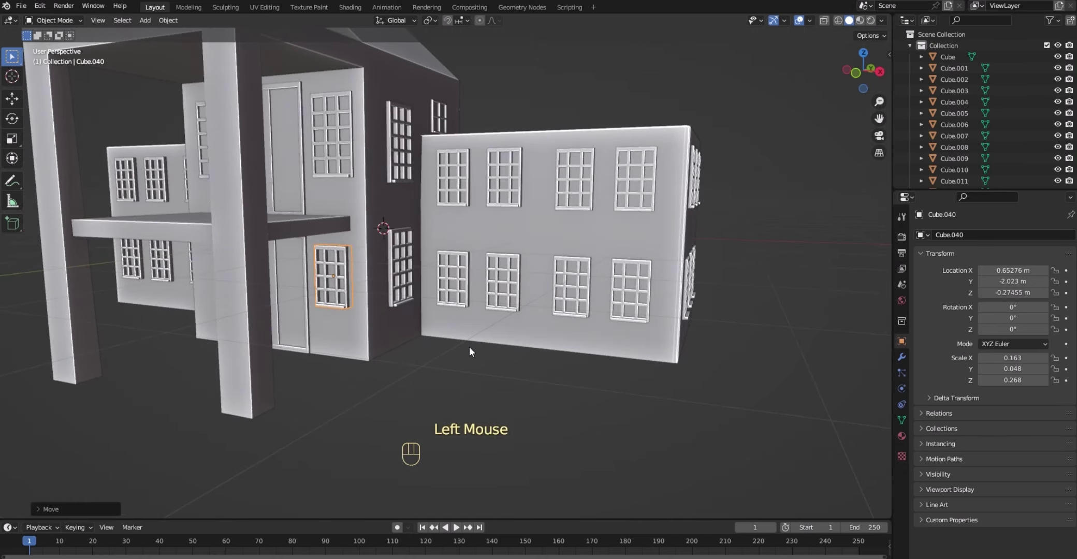
key(g)
key(x)
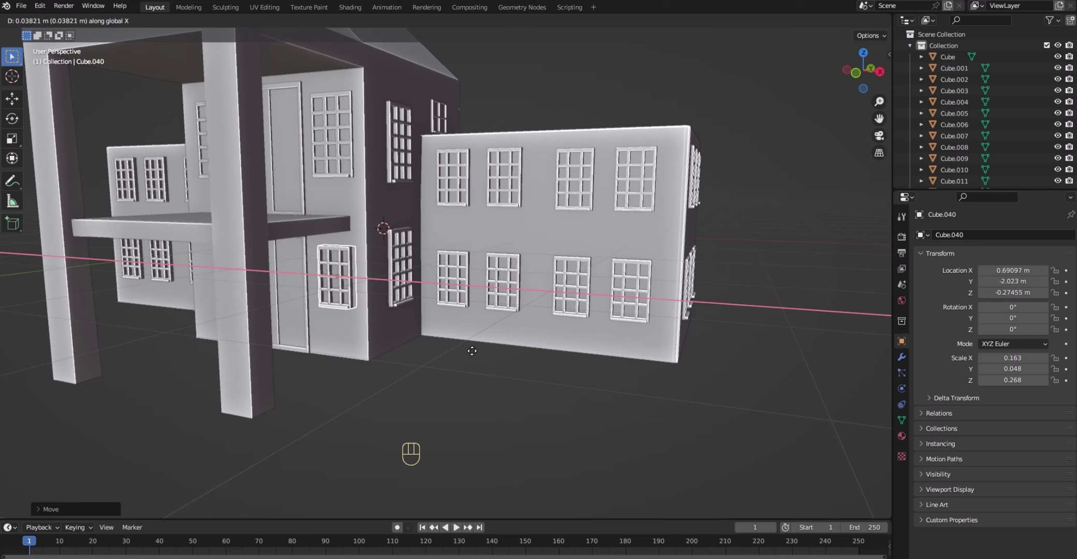
click(472, 351)
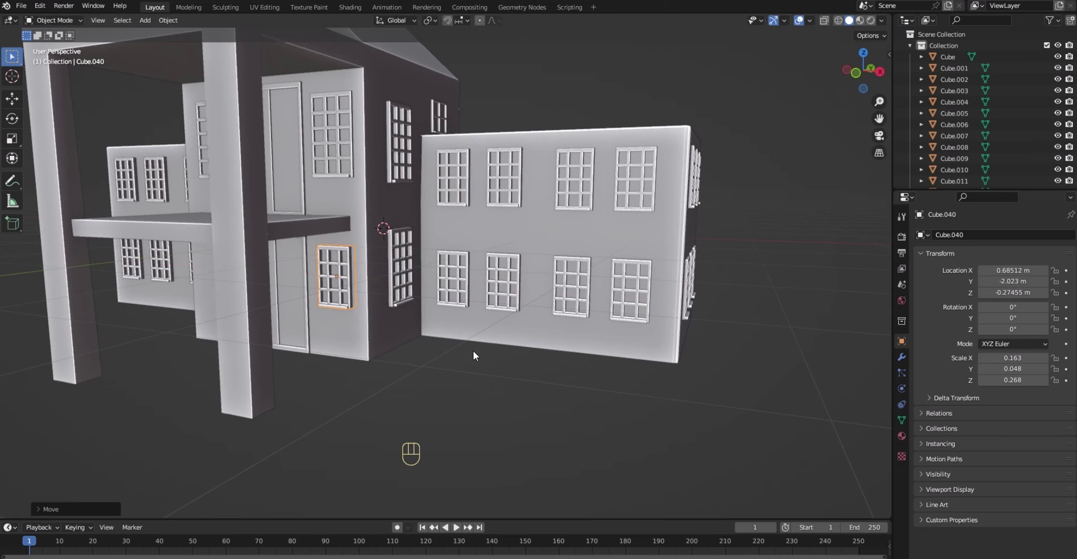
- In front view, duplicate the window and place the copy along X at about -0.621 m, on the door's other side
key(KP_1)
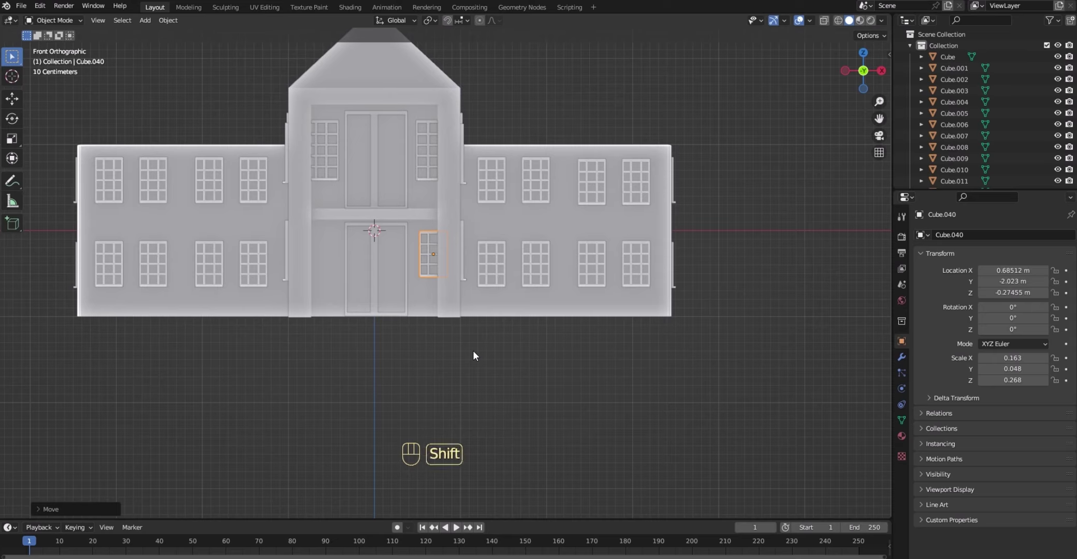
key(shift+d)
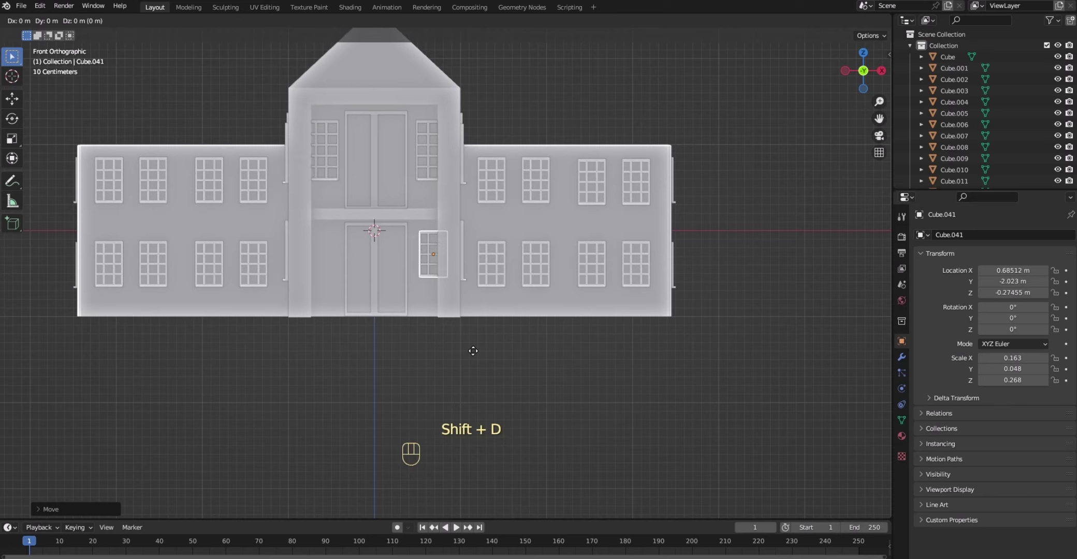
key(x)
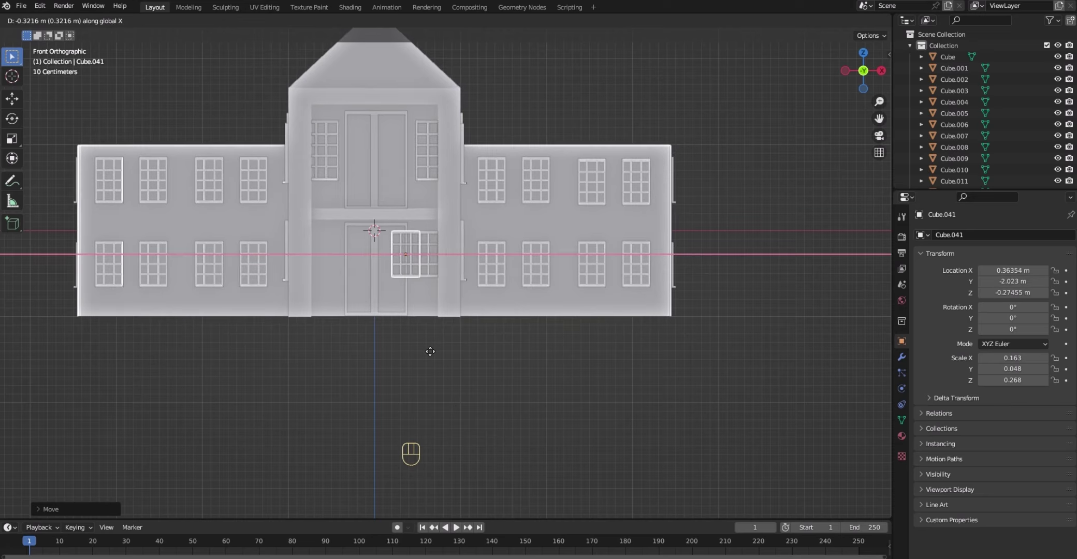
click(361, 356)
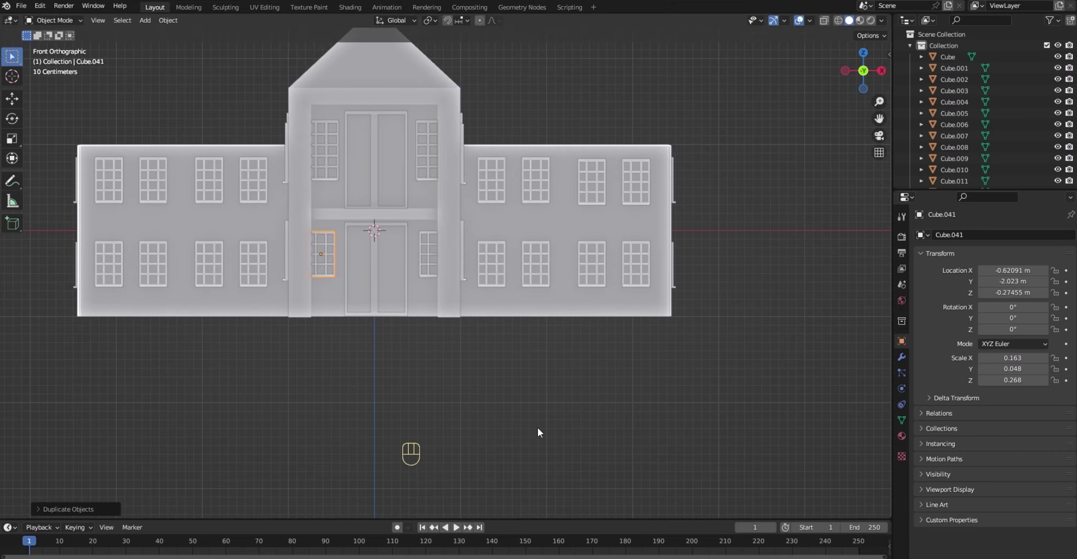
- Shift the copied window along X to about -0.653 m, deselect it and check the facade's symmetry
mouse_move(850, 78)
mouse_down()
mouse_move(885, 86)
mouse_move(855, 85)
mouse_up()
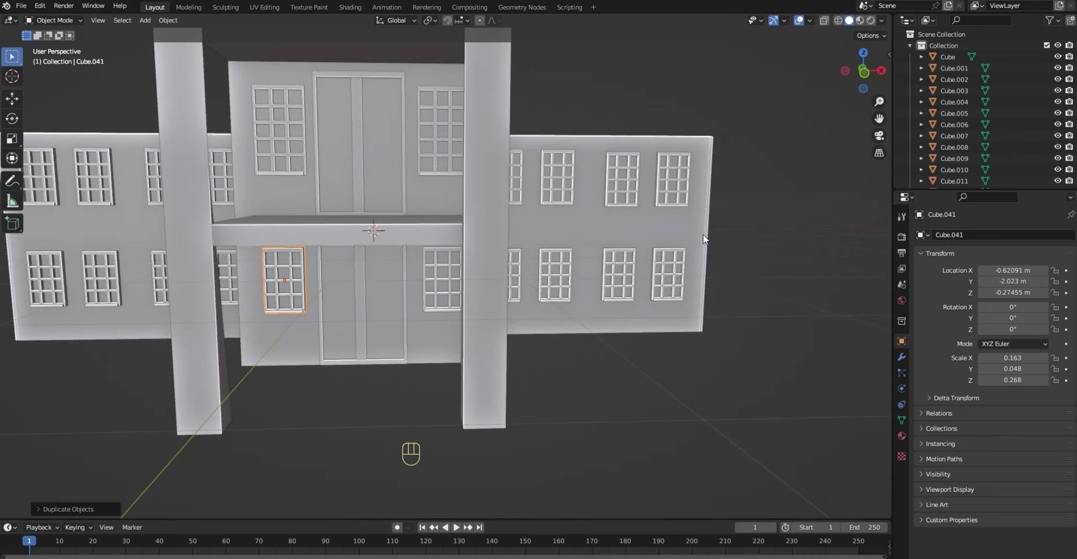
key(g)
key(x)
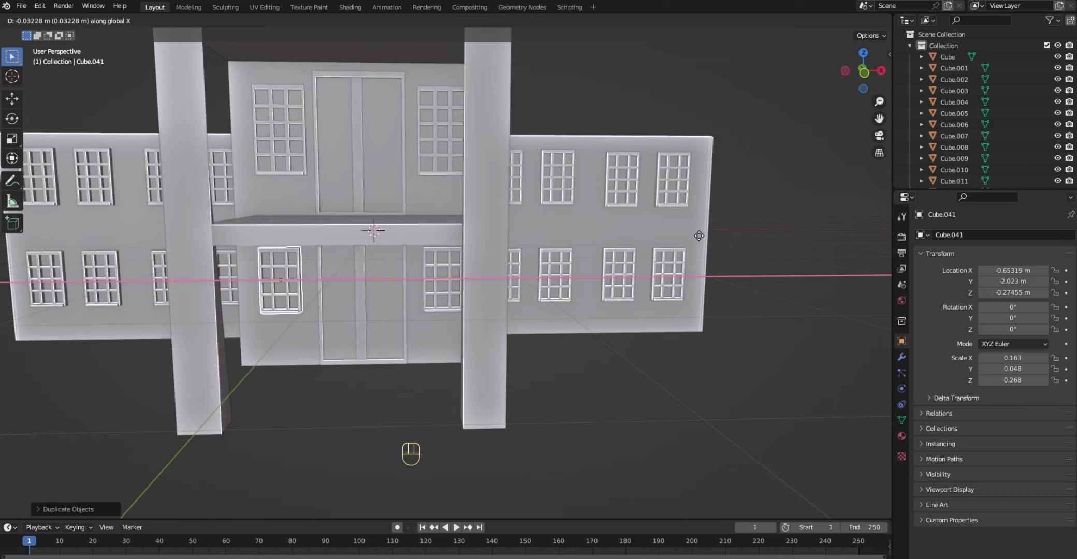
click(699, 236)
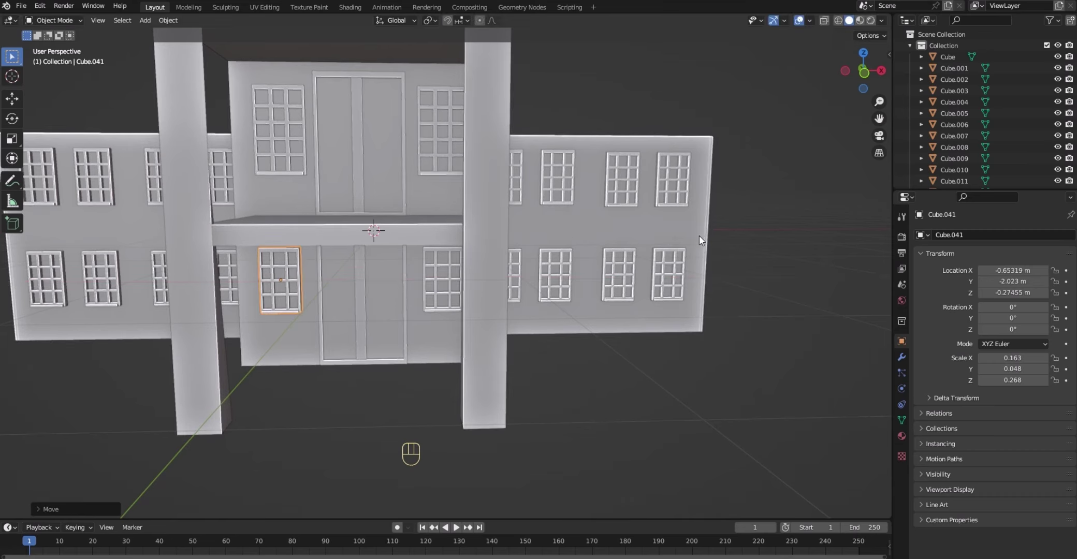
click(664, 105)
scroll(664, 106, down, 2)
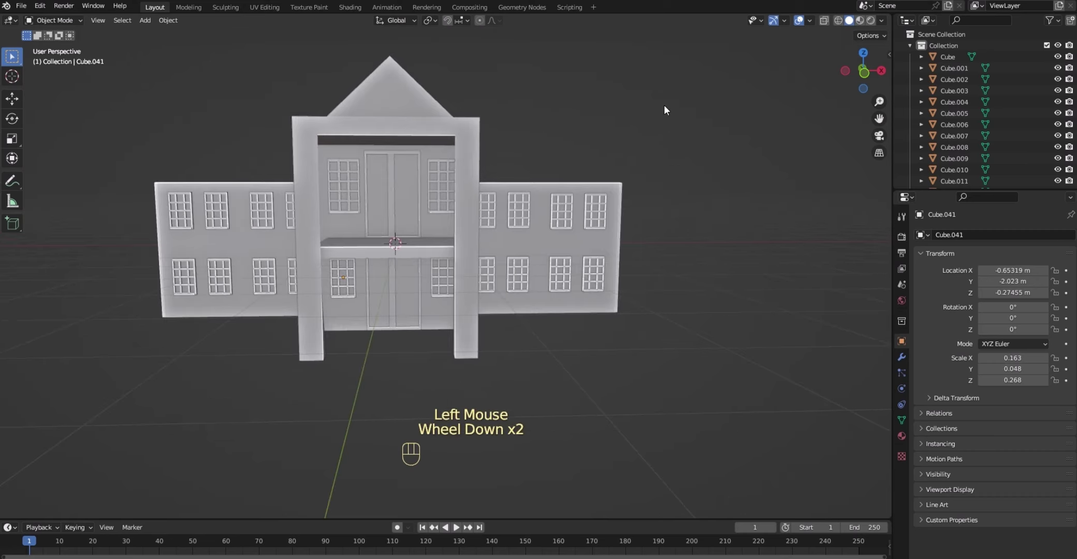
scroll(664, 105, up, 1)
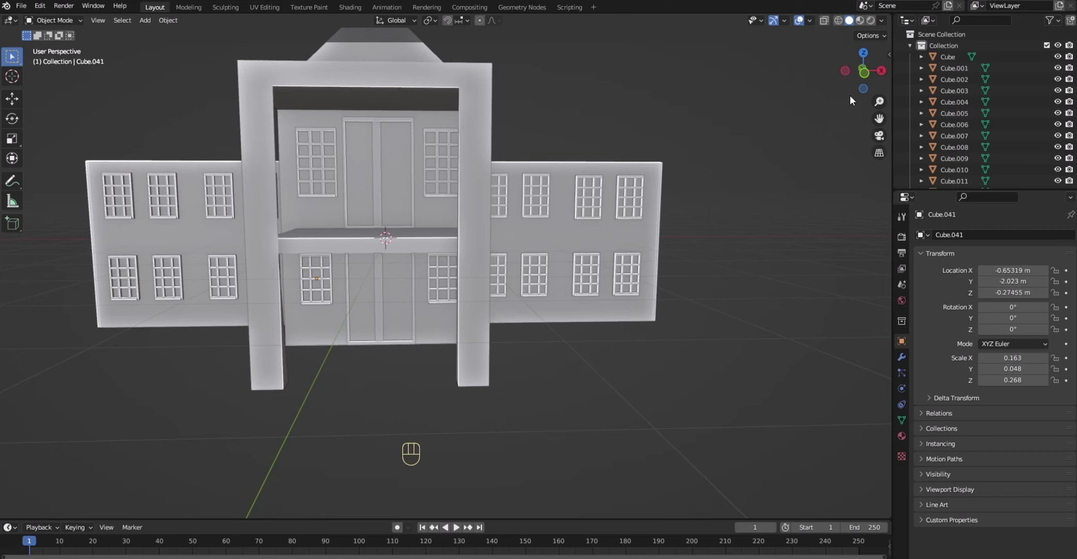
- In the central block's mesh, select the portico's flat roof and visible column faces and delete them
mouse_move(853, 77)
mouse_down()
mouse_move(798, 83)
mouse_move(860, 82)
mouse_move(844, 76)
mouse_up()
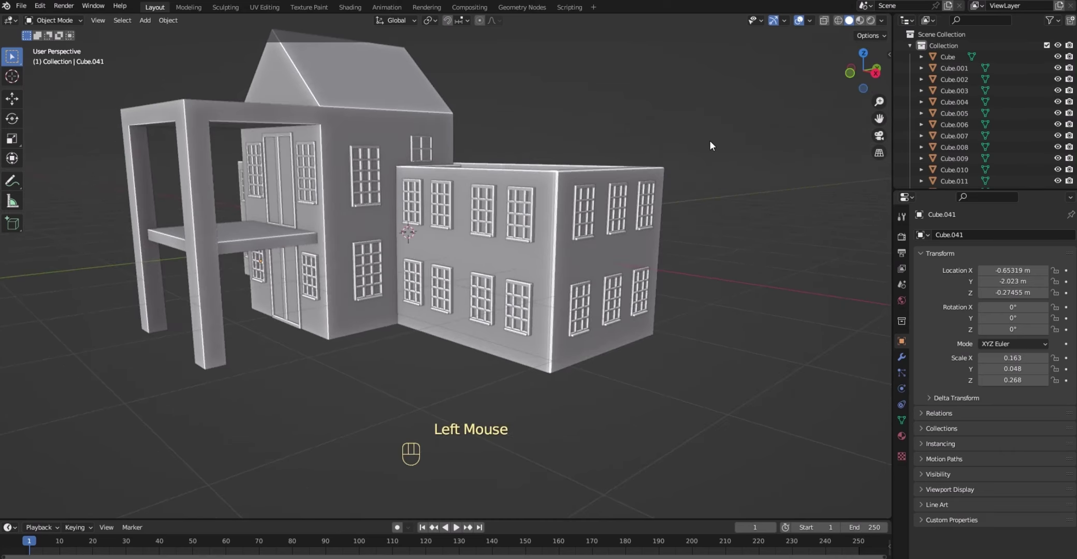
scroll(709, 141, down, 1)
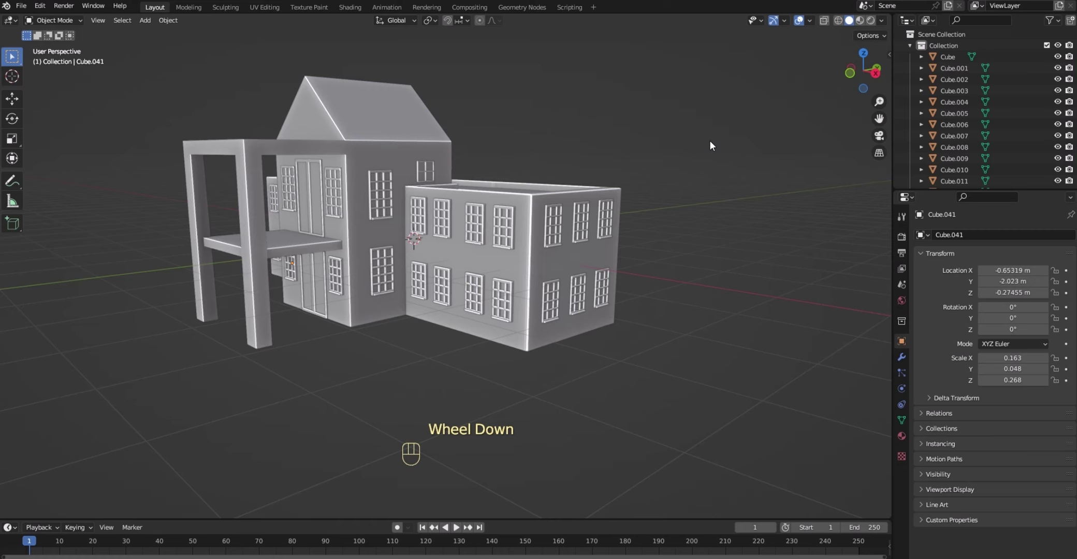
scroll(709, 141, up, 1)
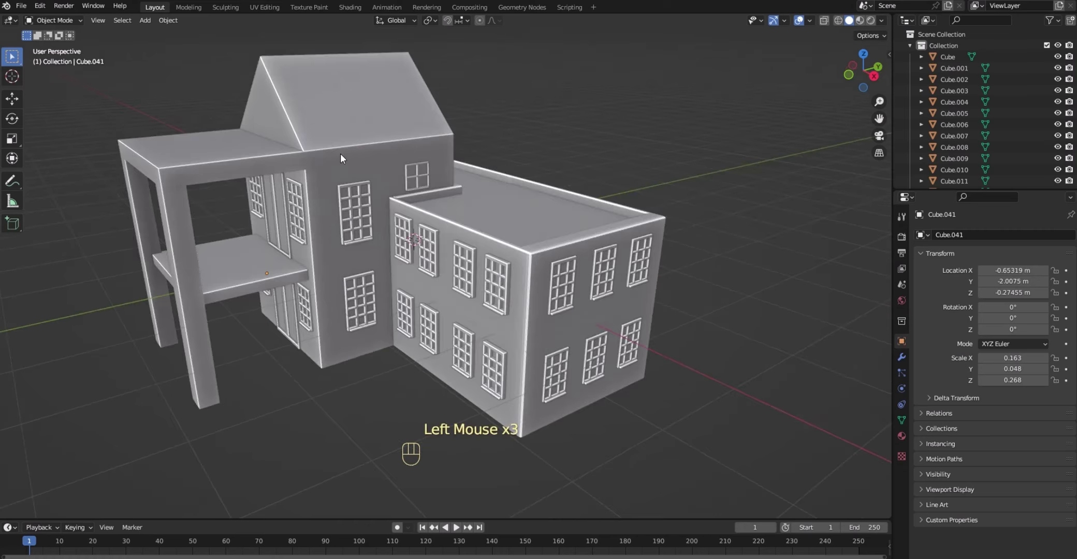
click(339, 157)
key(Tab)
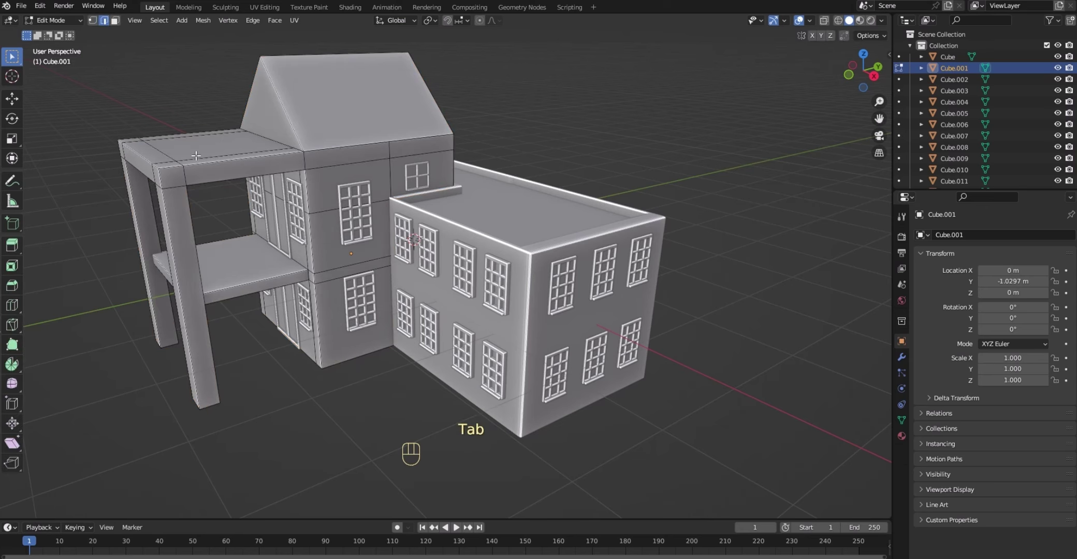
drag(104, 128, 207, 173)
key(3)
drag(172, 130, 225, 170)
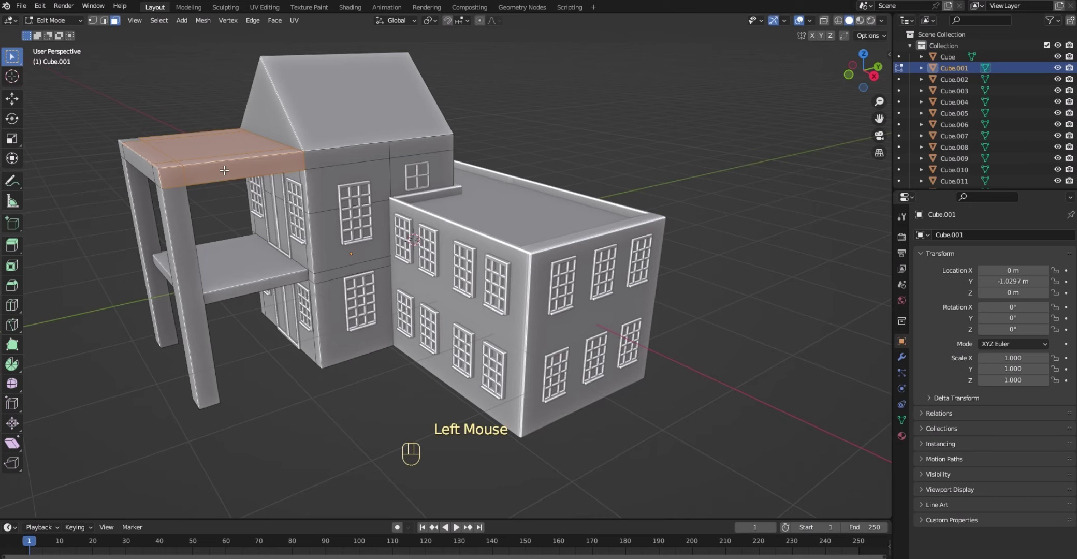
shift+click(197, 231)
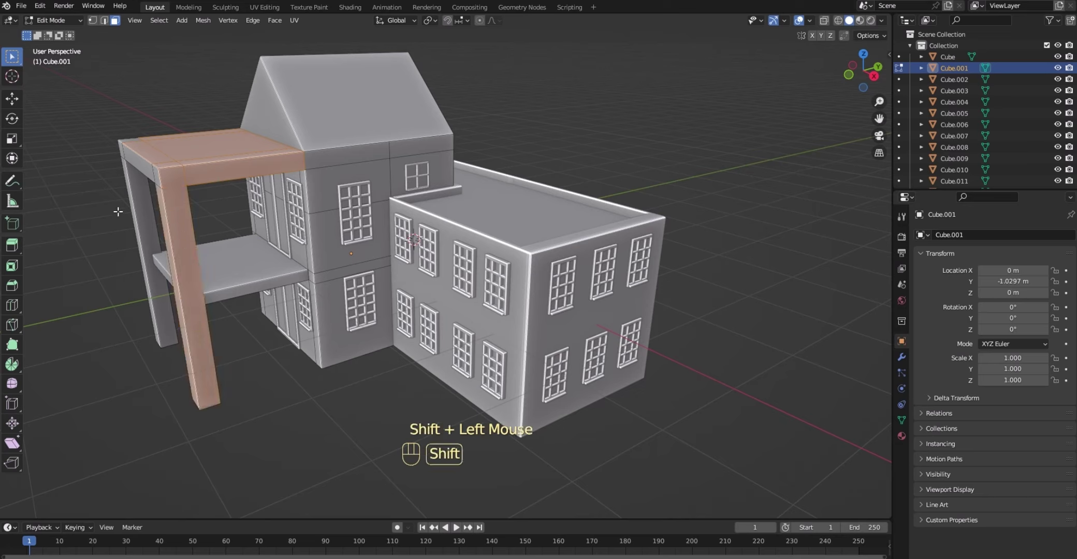
shift+click(137, 215)
shift+click(137, 161)
key(x)
- Delete the portico's remaining column and beam faces, including the leftover strip at roof height, keeping the balcony slab
shift+click(146, 179)
shift+click(182, 249)
key(x)
shift+click(208, 400)
key(x)
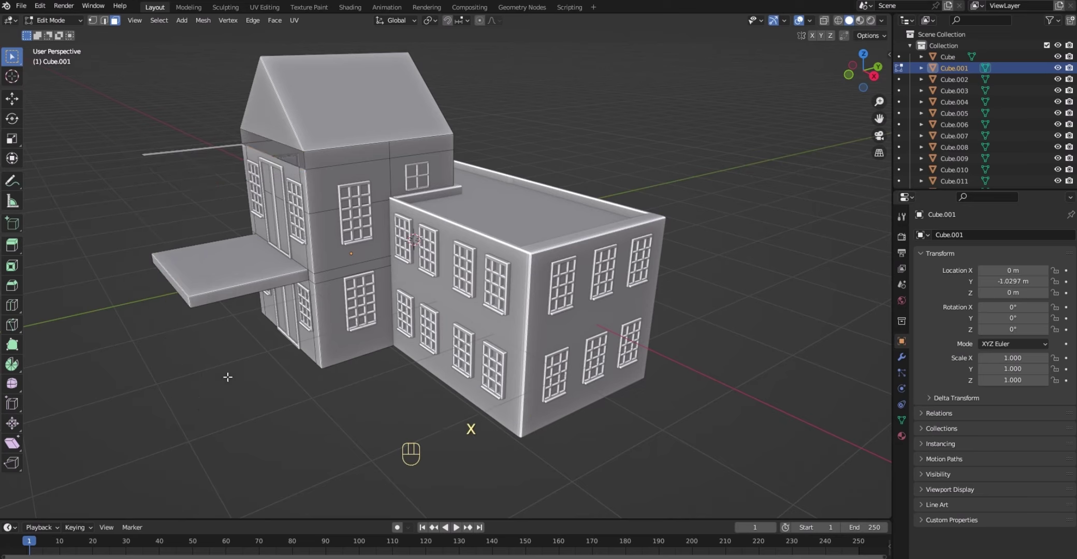
shift+click(196, 149)
key(x)
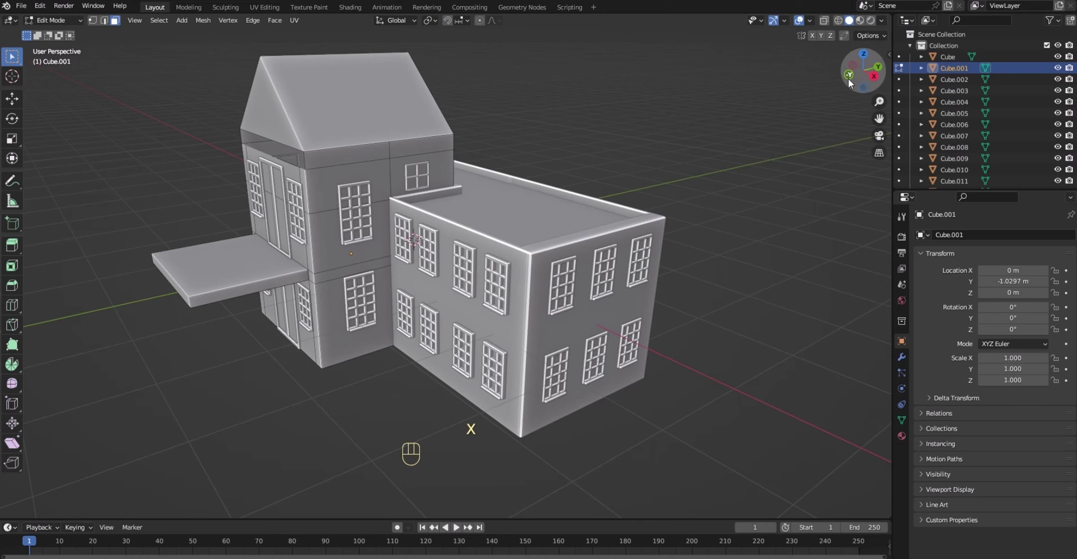
- Fill the gap above the balcony door with a face between the front wall's top edge and the roof's lower edge
drag(849, 83, 806, 91)
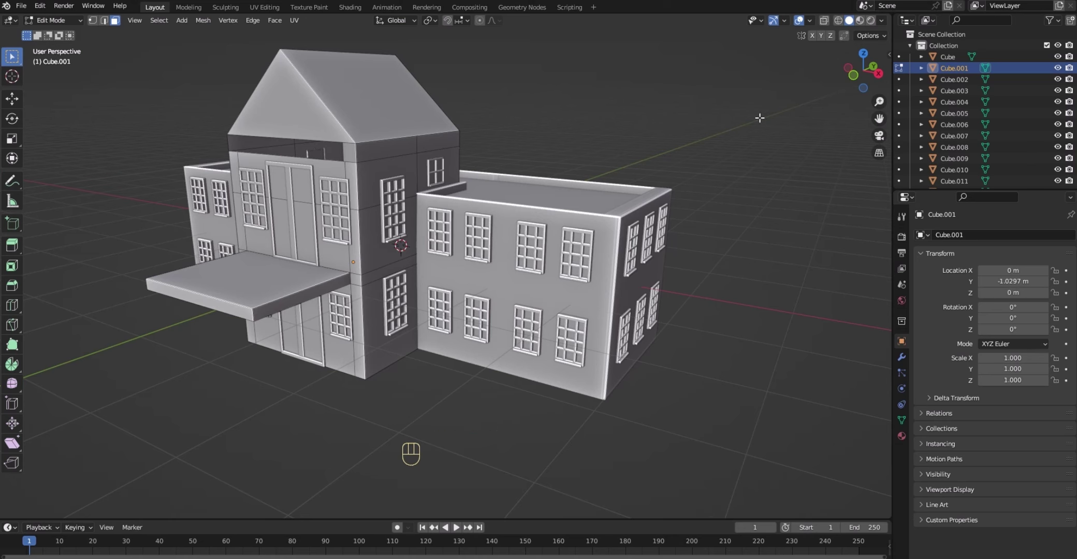
scroll(751, 118, up, 3)
scroll(751, 118, down, 3)
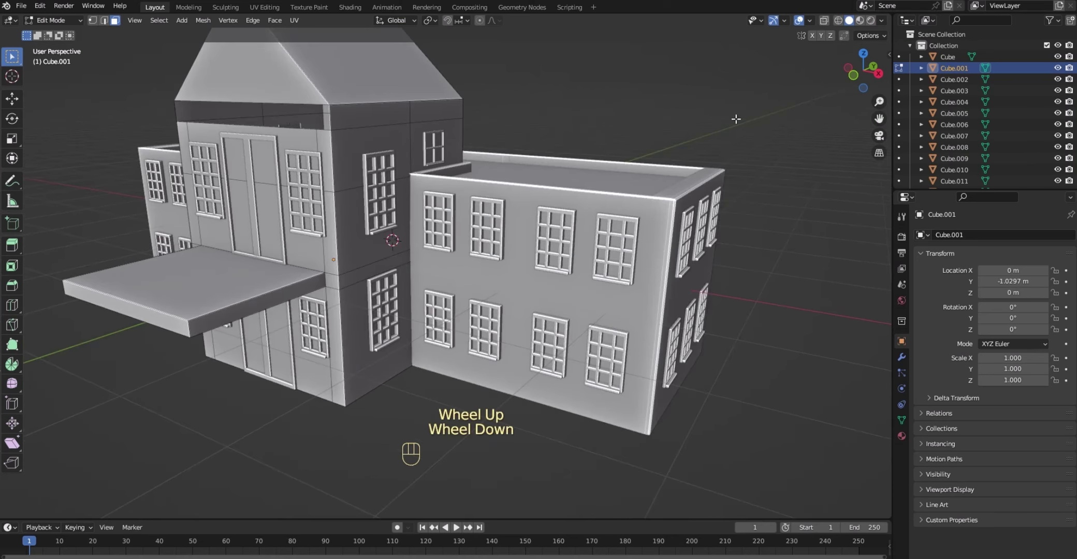
click(259, 128)
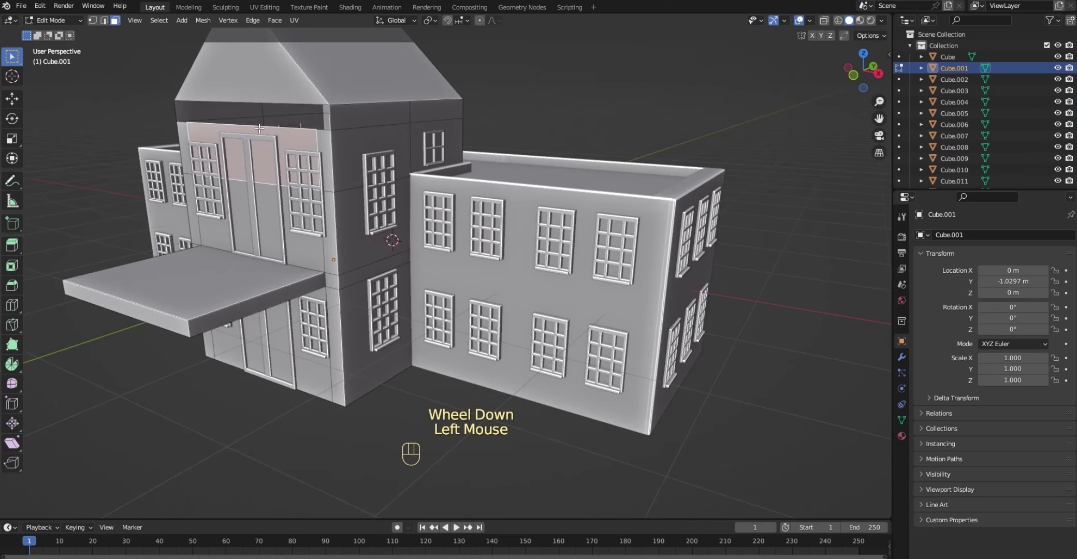
key(2)
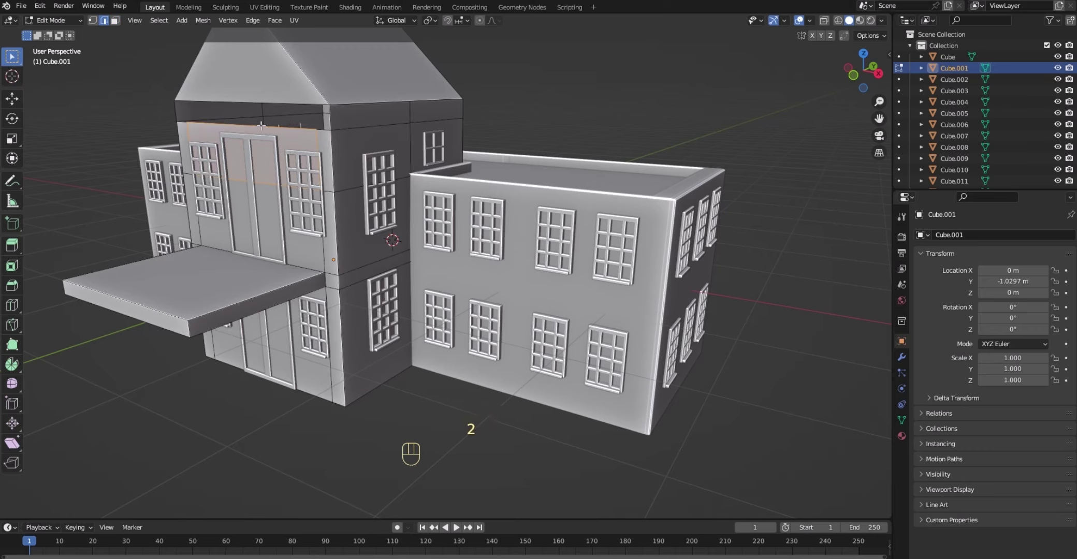
click(261, 125)
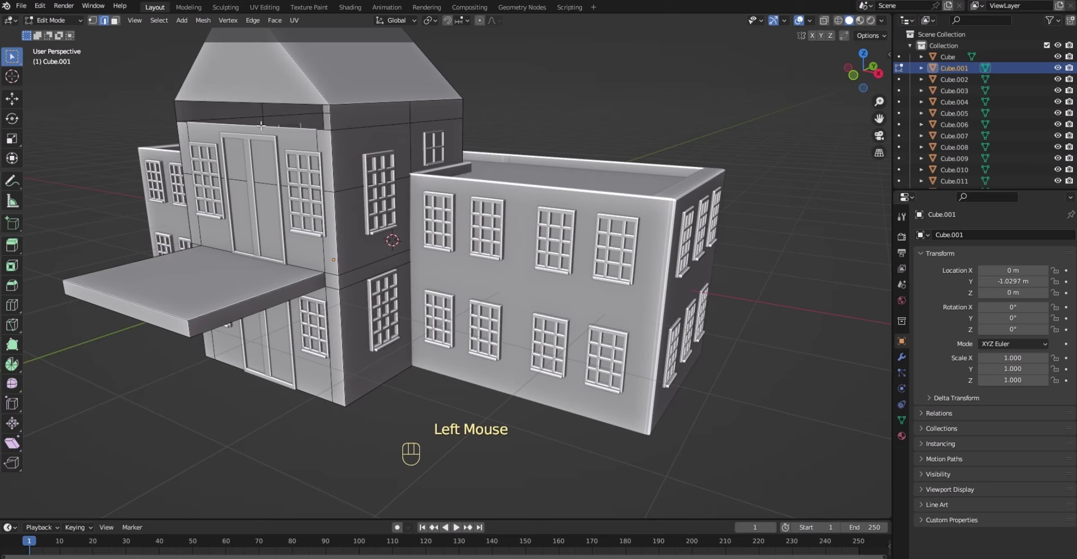
shift+click(259, 103)
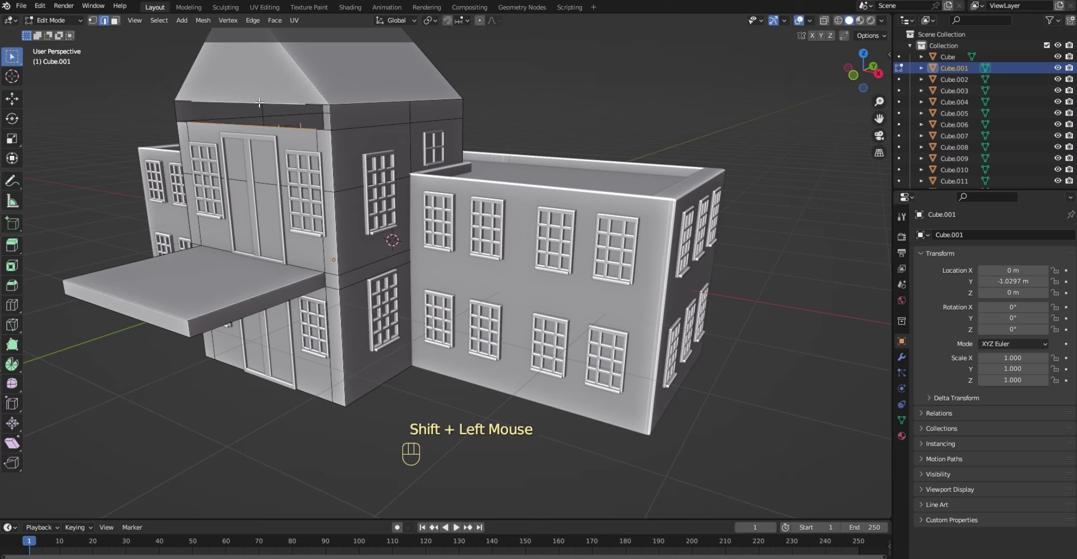
key(f)
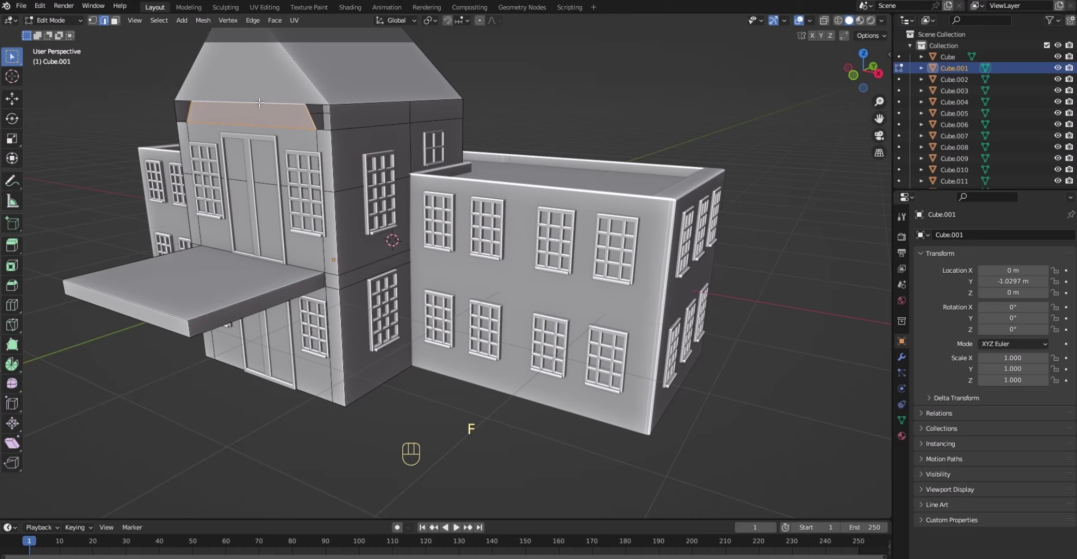
- Select the new face's two upper vertices and scale them along X by about 1.14 to widen its top edge
key(1)
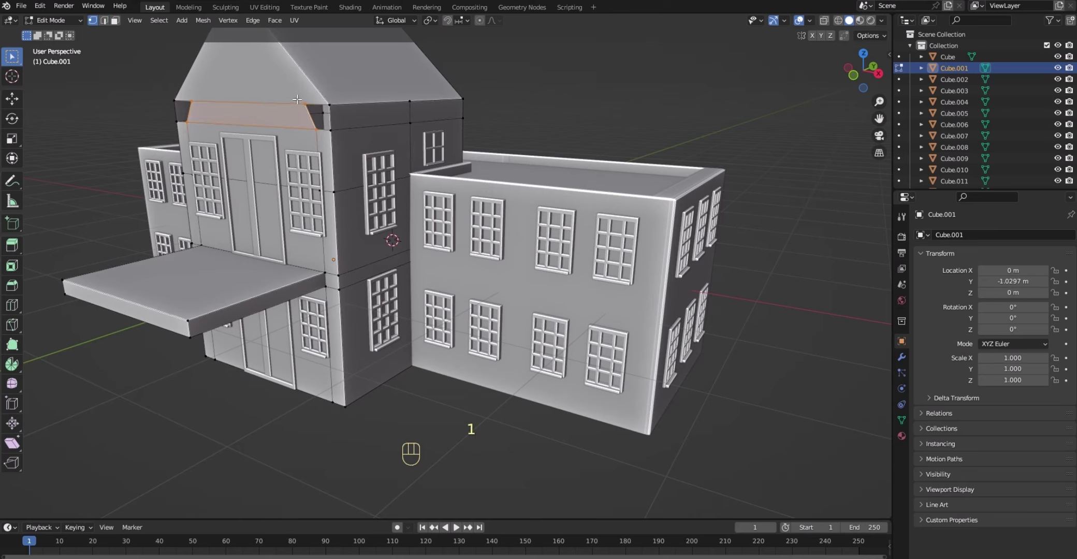
click(308, 109)
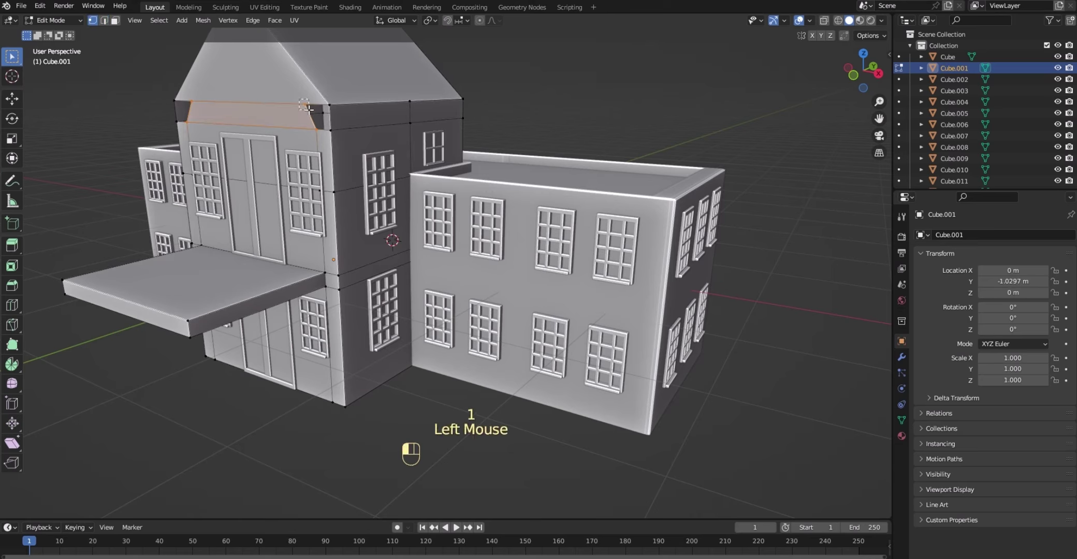
shift+click(193, 101)
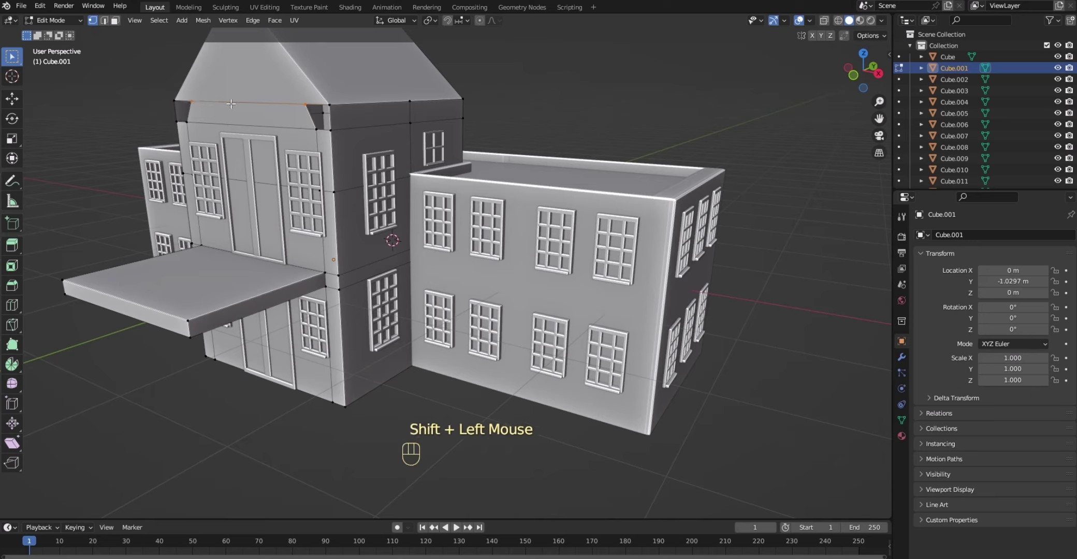
key(s)
key(x)
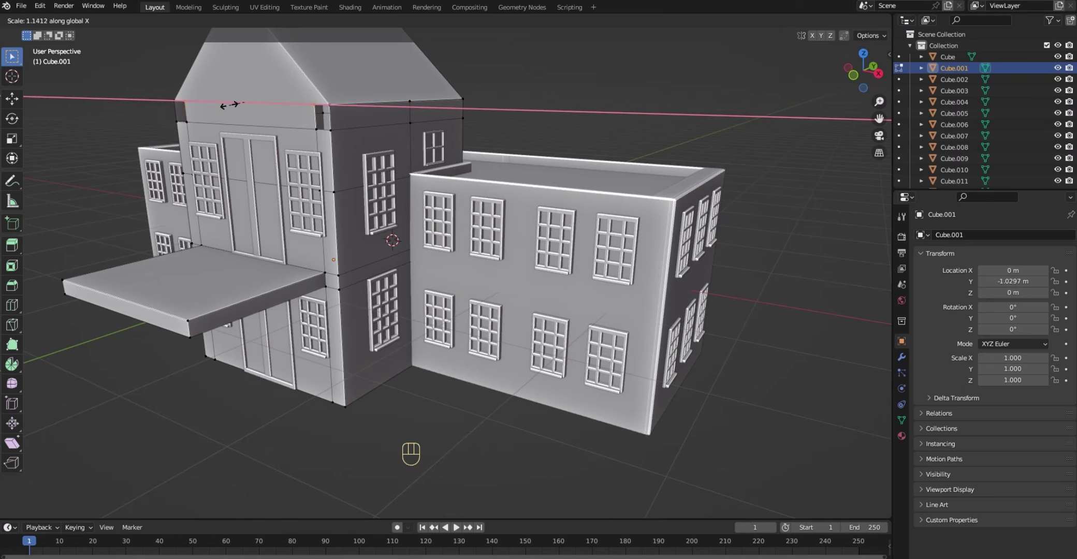
click(229, 105)
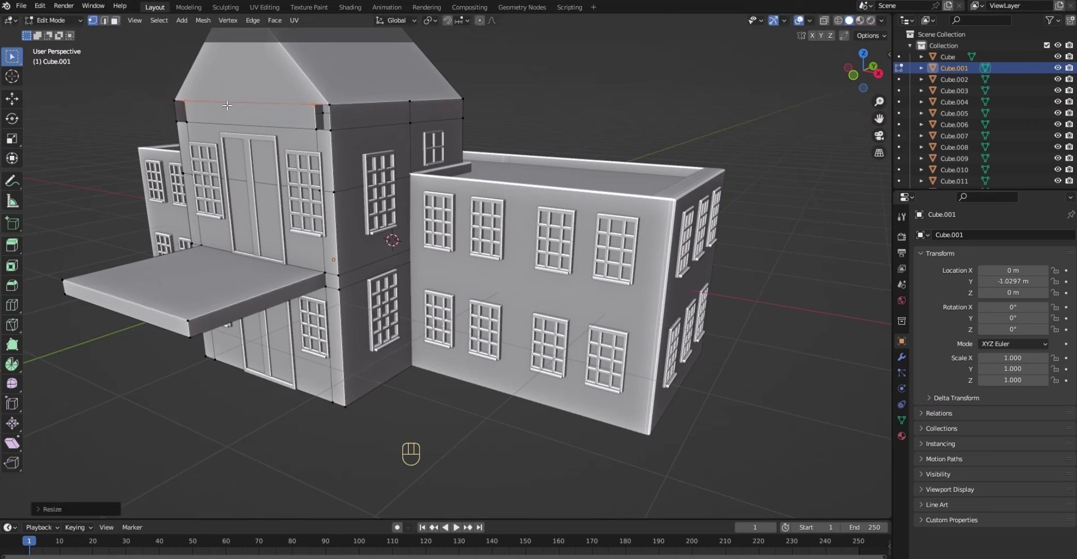
- Fill the narrow gaps at both front corners under the roof with faces between each gap's two vertical edges
key(2)
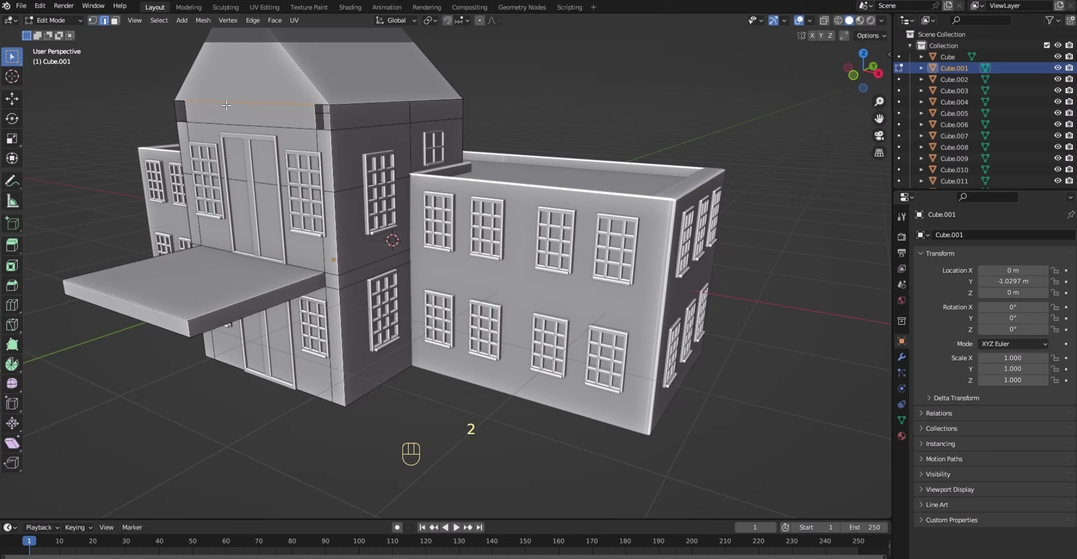
click(185, 112)
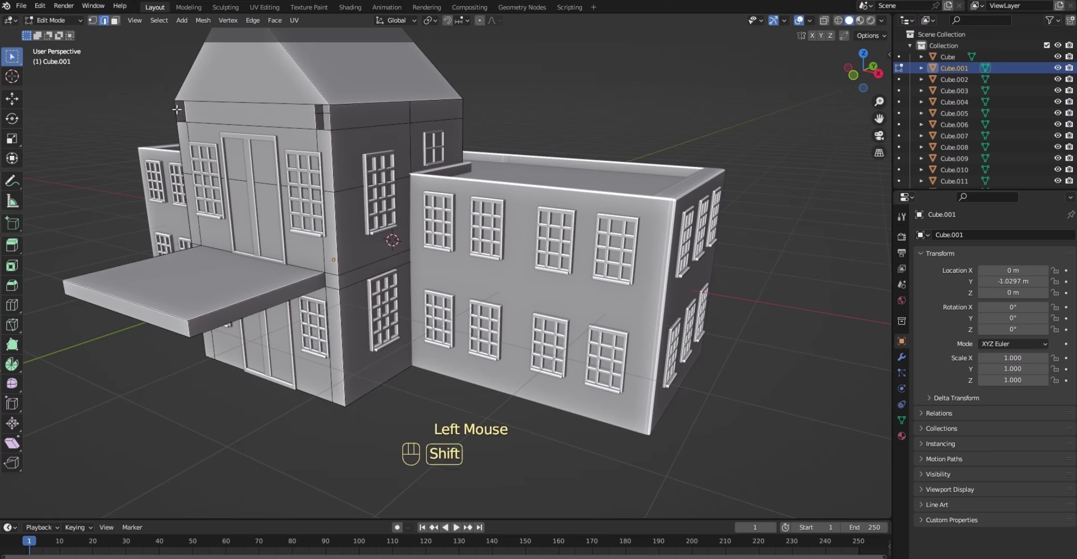
shift+click(189, 110)
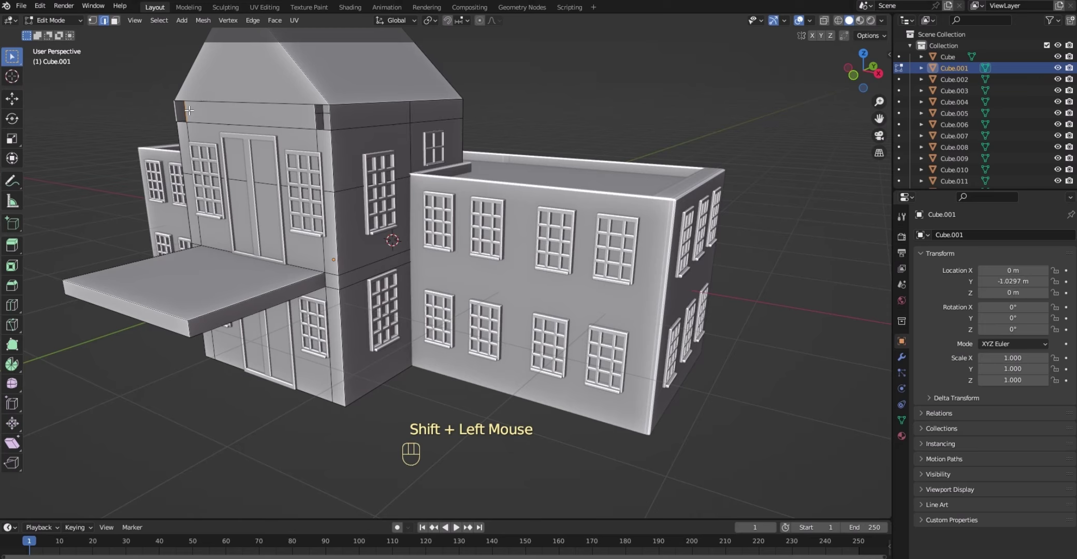
key(f)
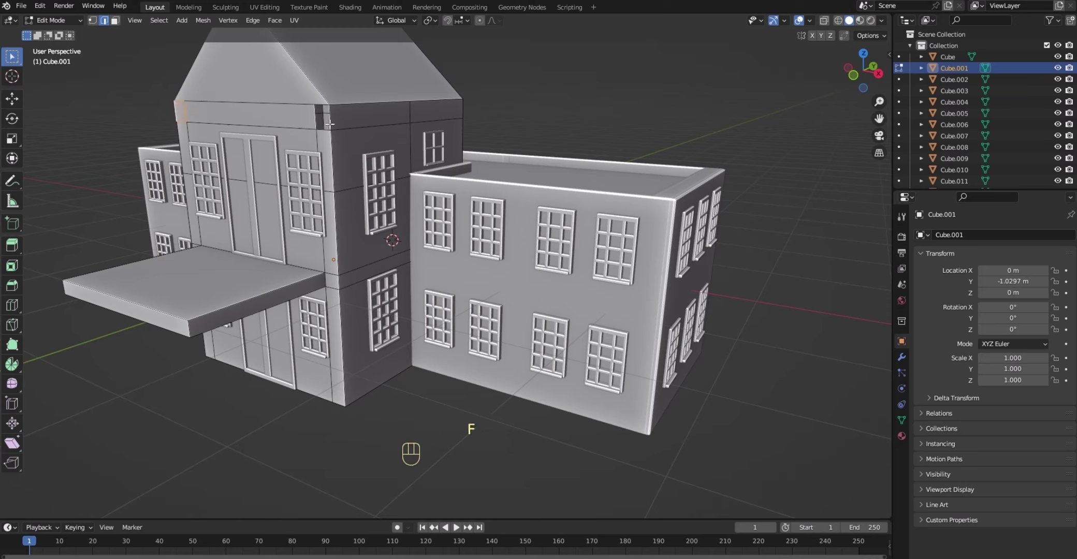
click(329, 124)
shift+click(318, 124)
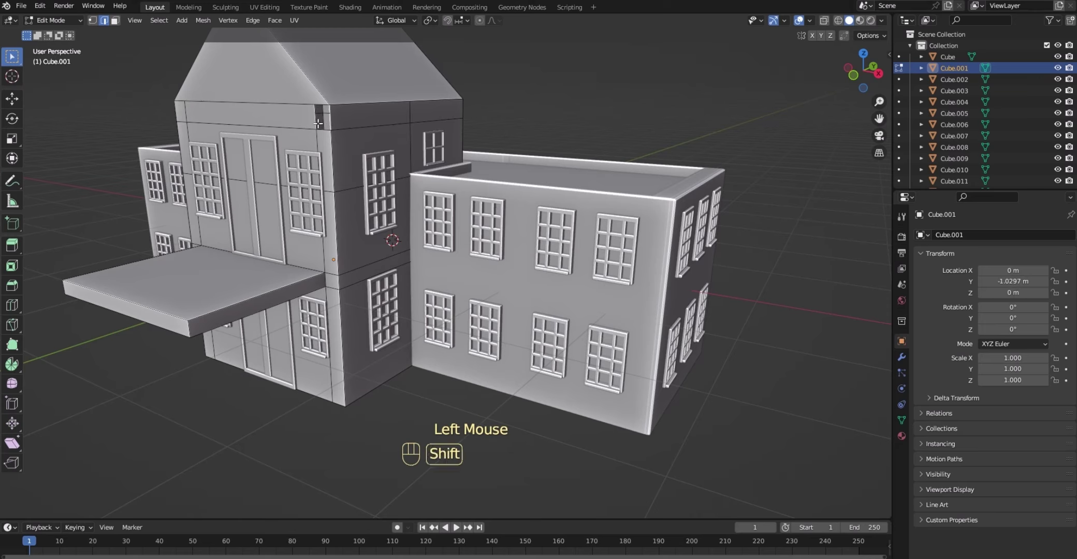
shift+click(314, 119)
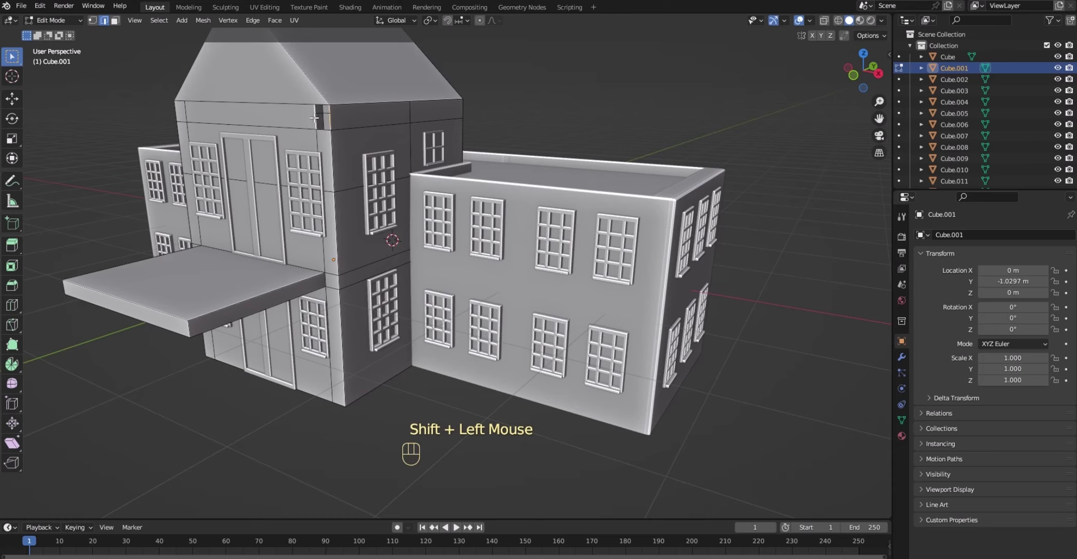
key(f)
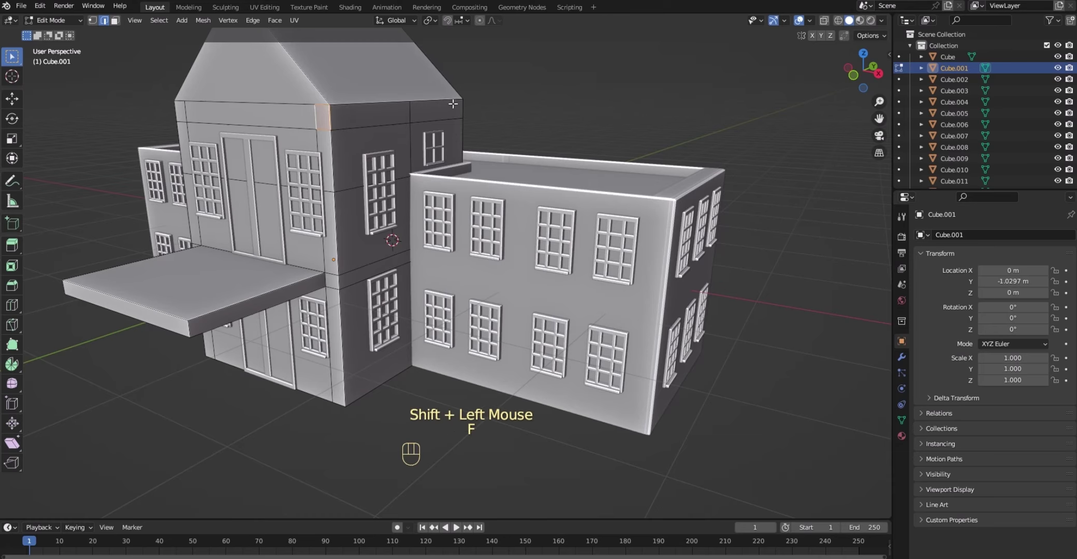
click(511, 105)
scroll(510, 104, down, 2)
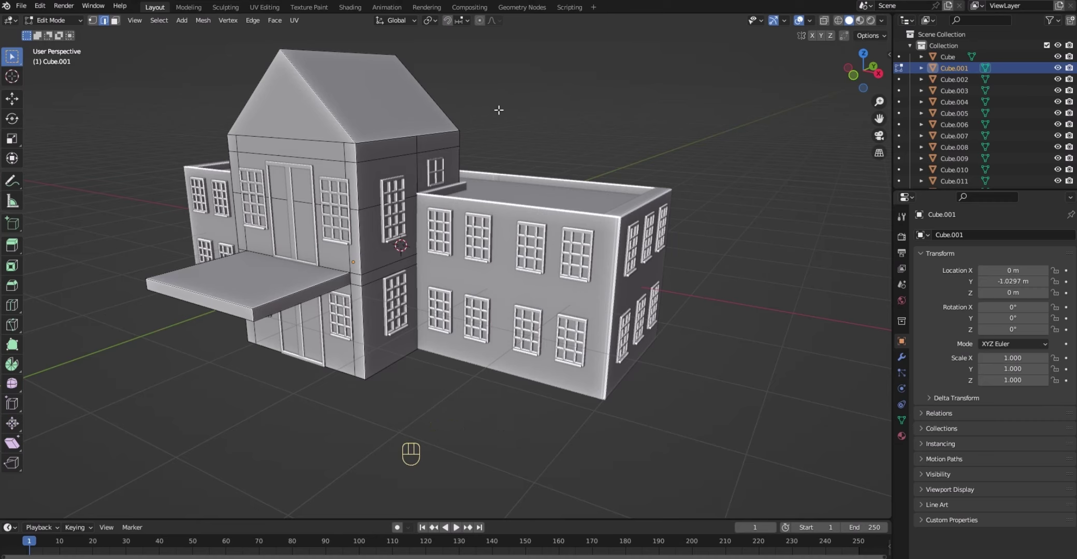
- Select the front gable face and the three wall faces directly beneath it, and extrude them about 1.386 m forward over the balcony
key(3)
click(306, 114)
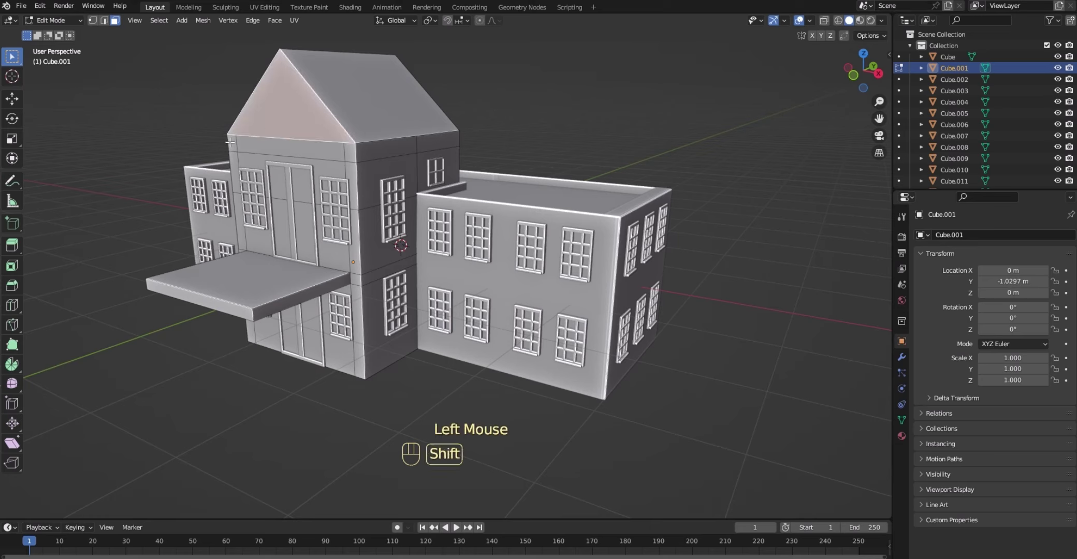
shift+click(231, 143)
shift+click(250, 141)
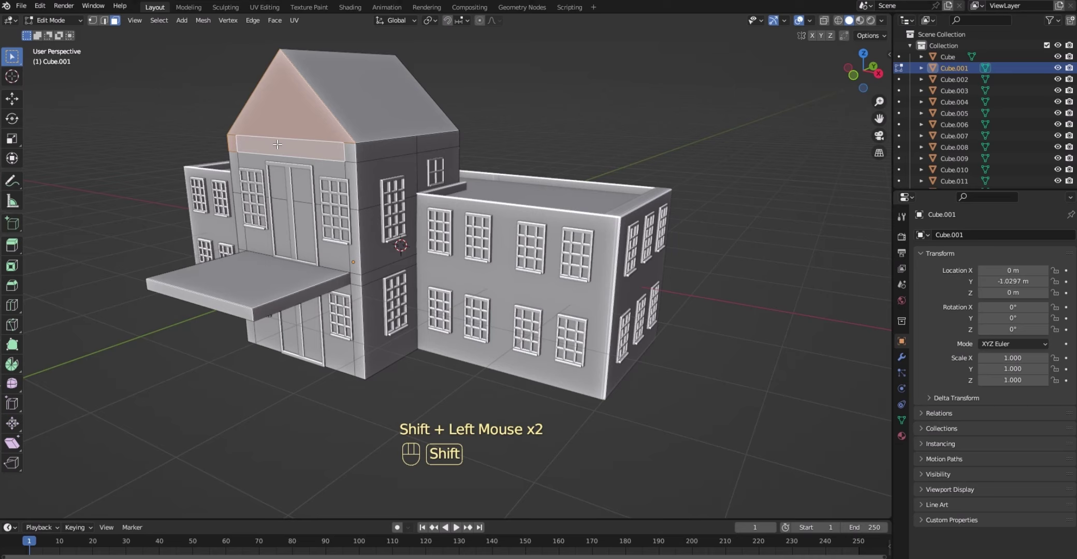
shift+click(351, 150)
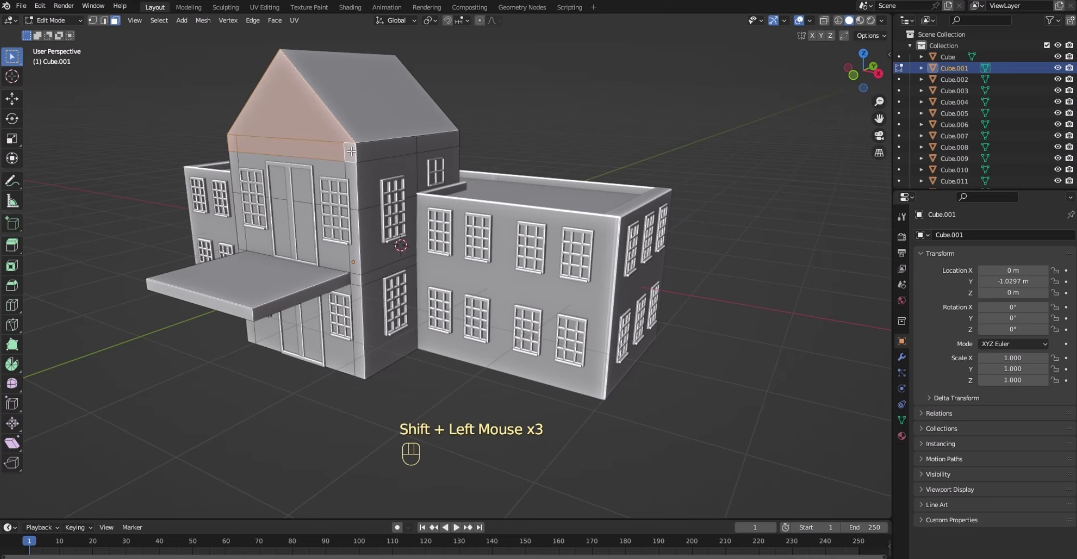
key(KP_3)
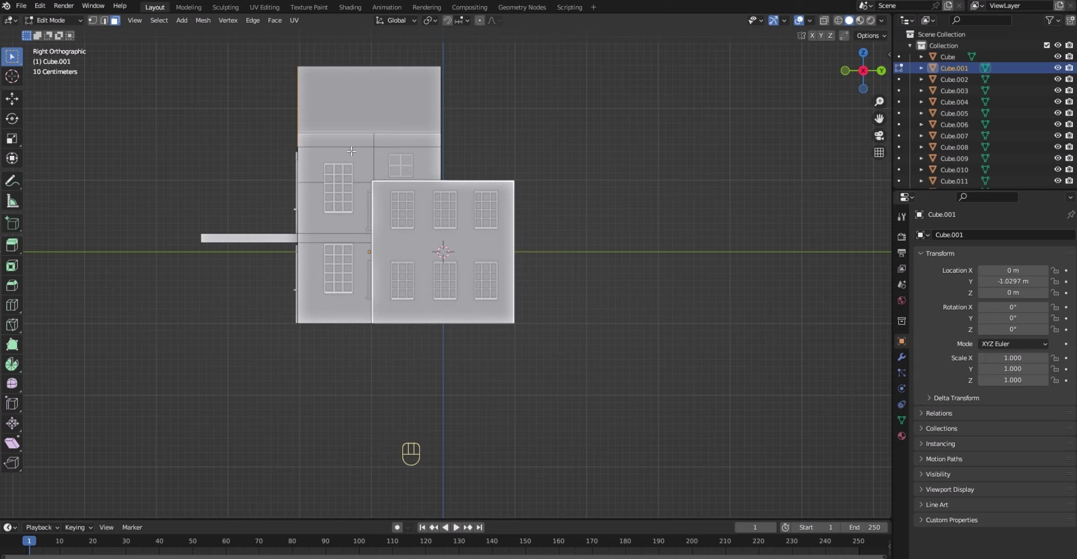
key(e)
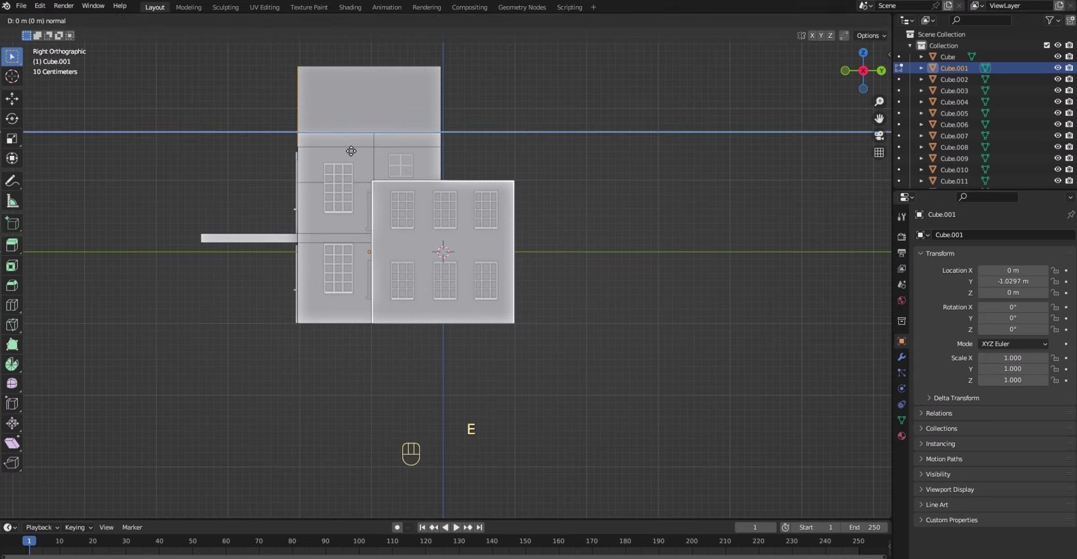
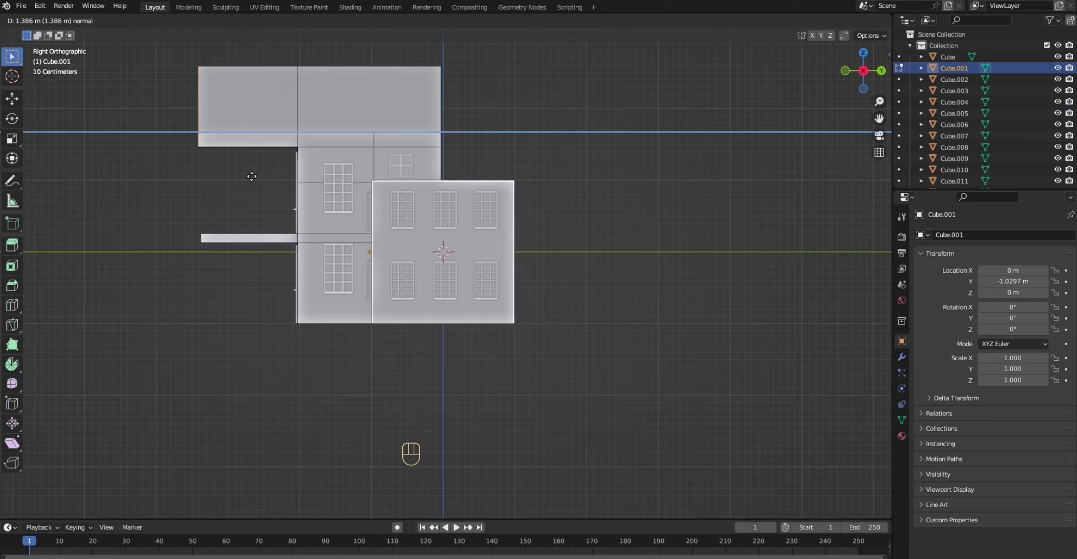
click(251, 177)
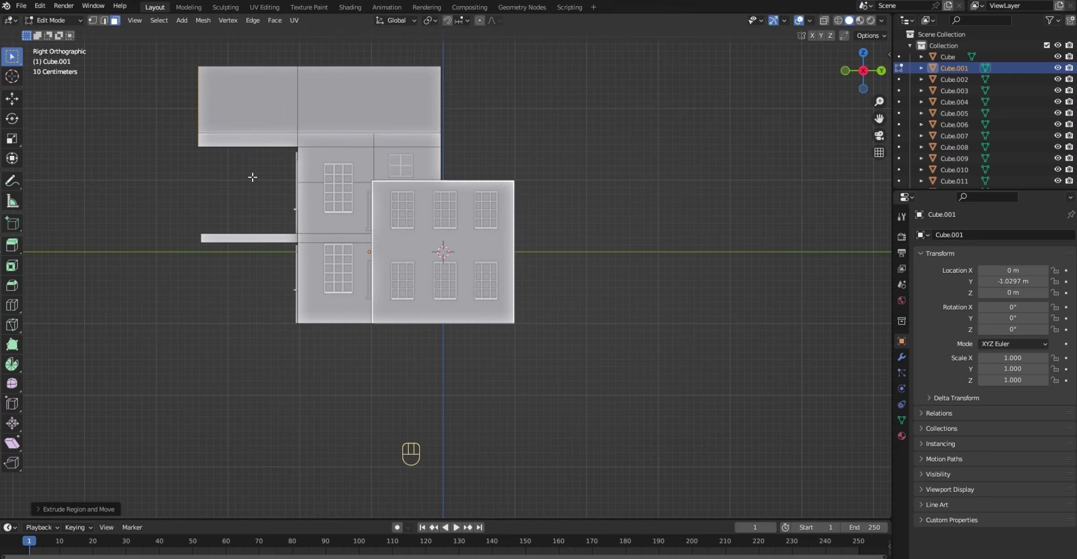
- Add a loop cut across the extruded roof overhang and move it about 0.5 m along Y towards the overhang's front edge
drag(855, 76, 978, 73)
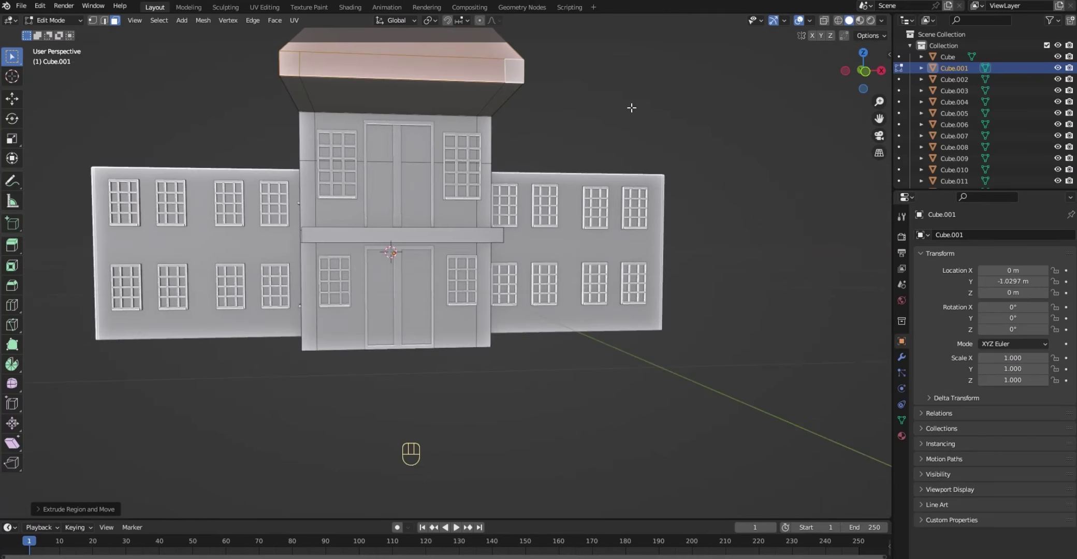
click(598, 107)
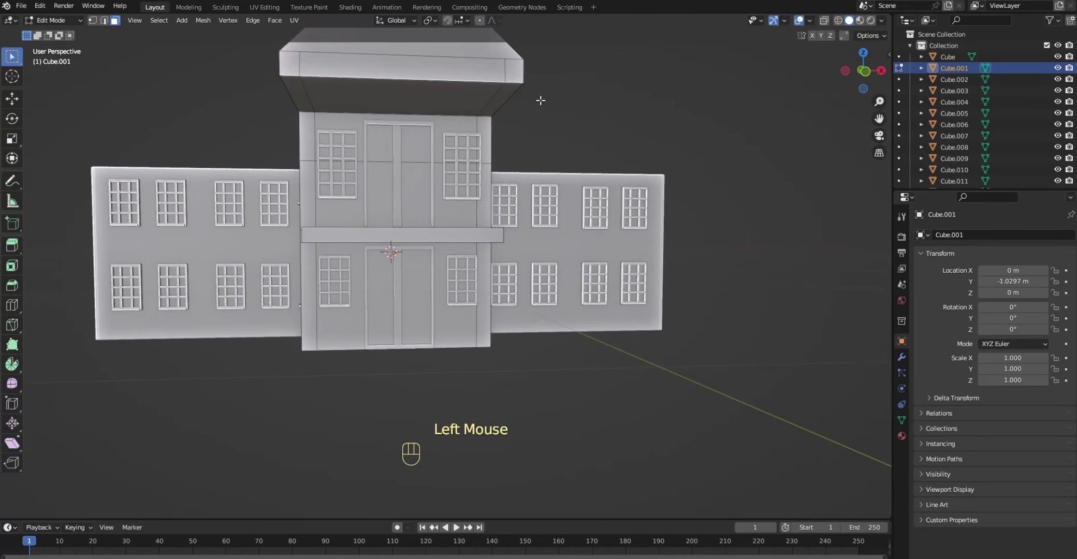
key(ctrl+r)
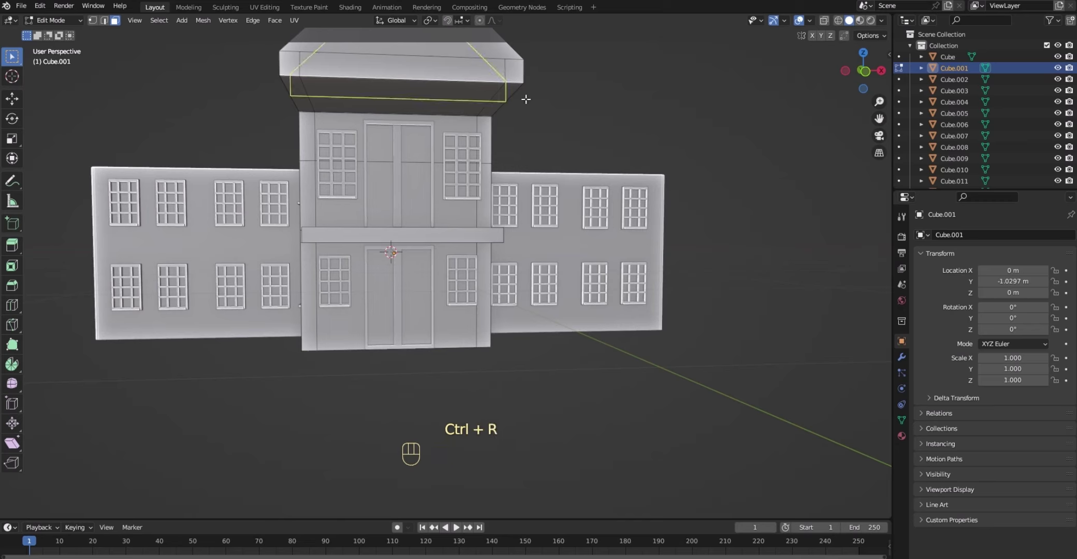
click(526, 99)
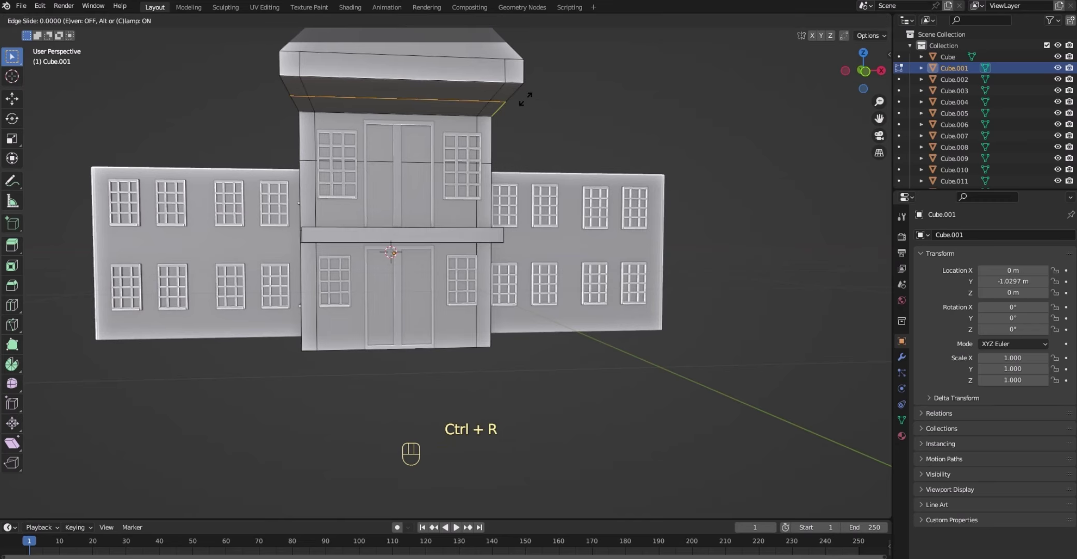
click(526, 99)
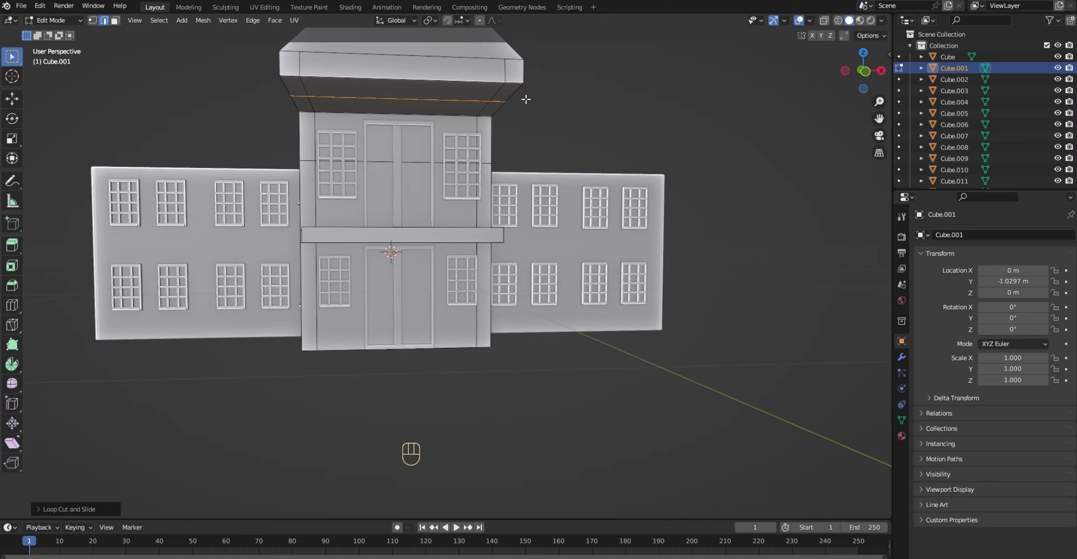
key(g)
key(y)
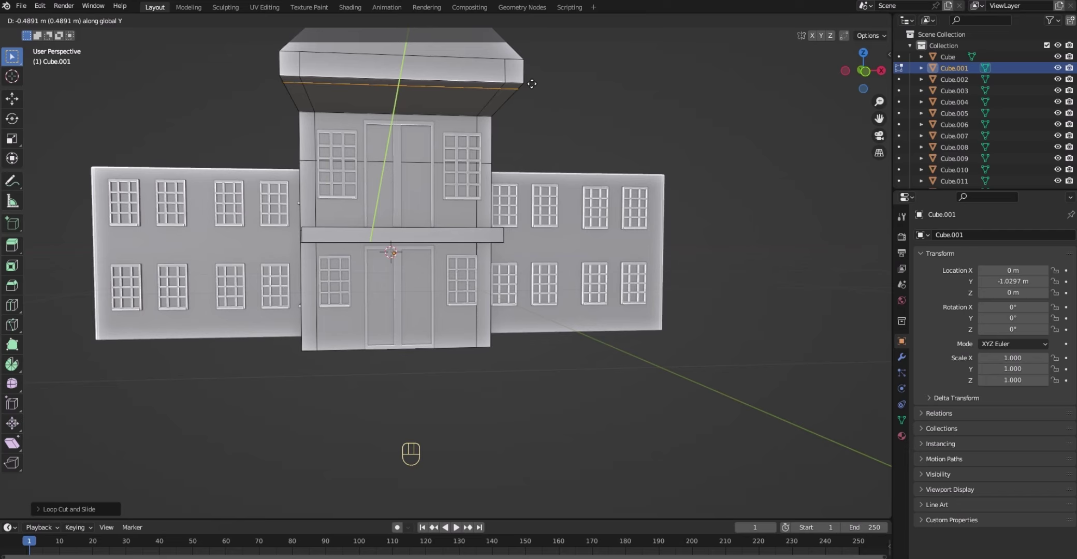
click(533, 83)
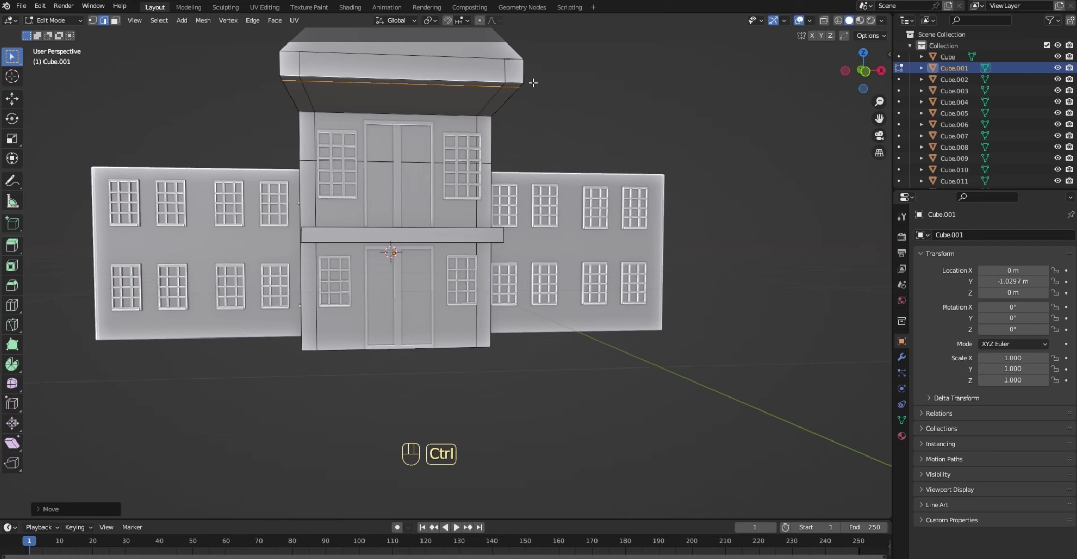
- From the bottom view, nudge the new edge loop about 0.005 m along Y to square up the overhang's front corner faces
key(ctrl+KP_7)
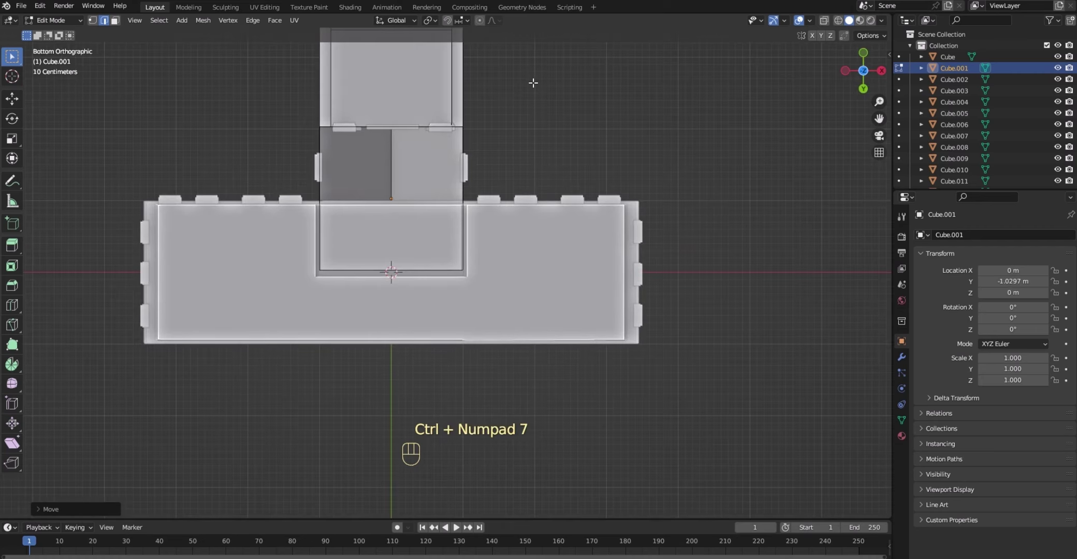
drag(878, 118, 873, 164)
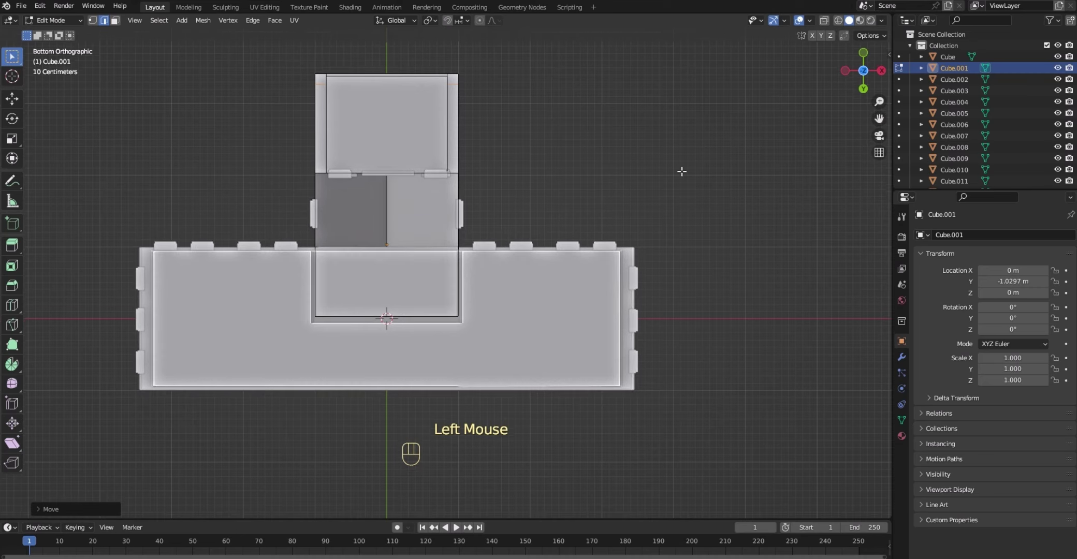
scroll(538, 133, up, 1)
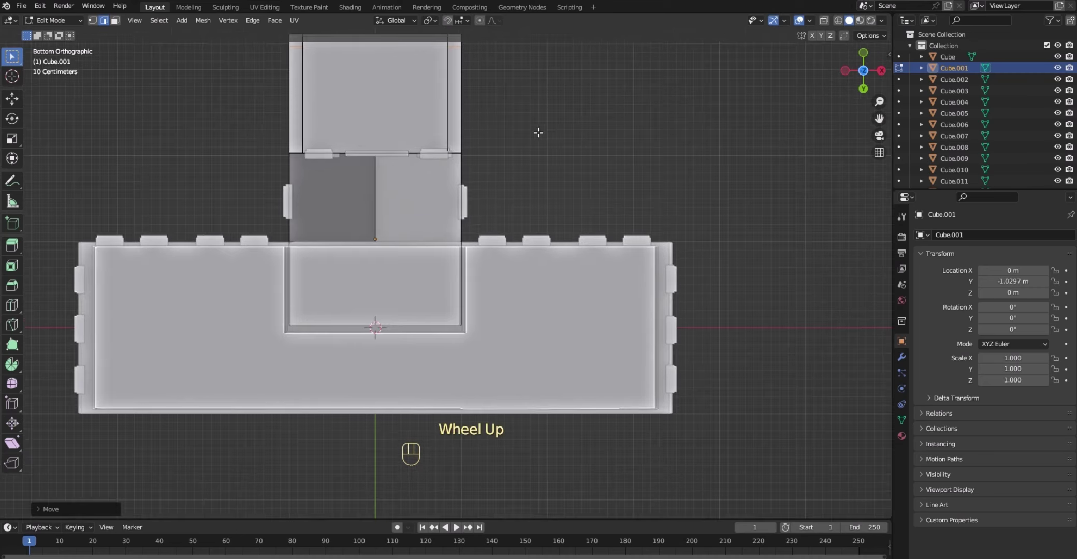
drag(878, 118, 852, 243)
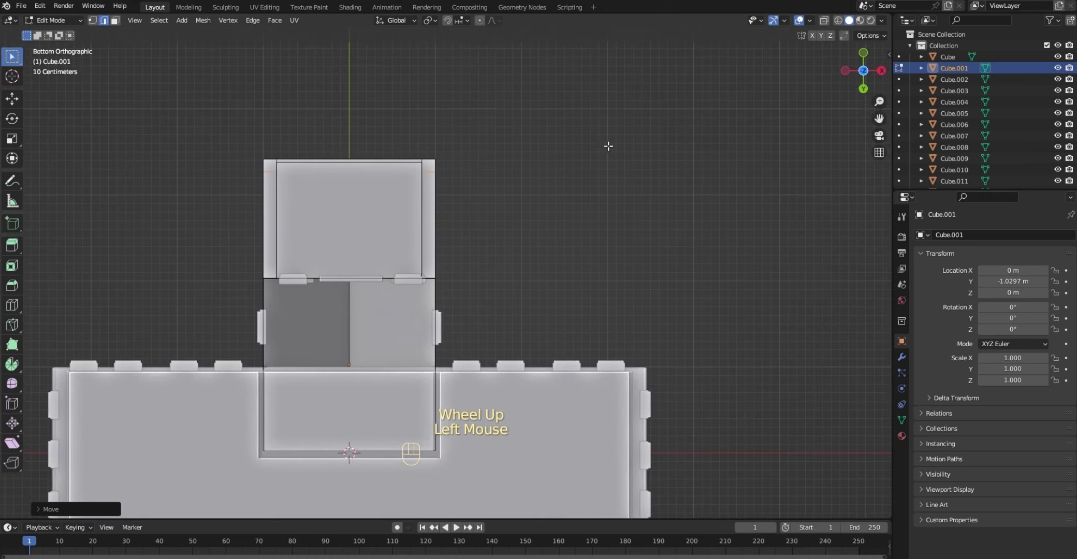
scroll(603, 149, up, 2)
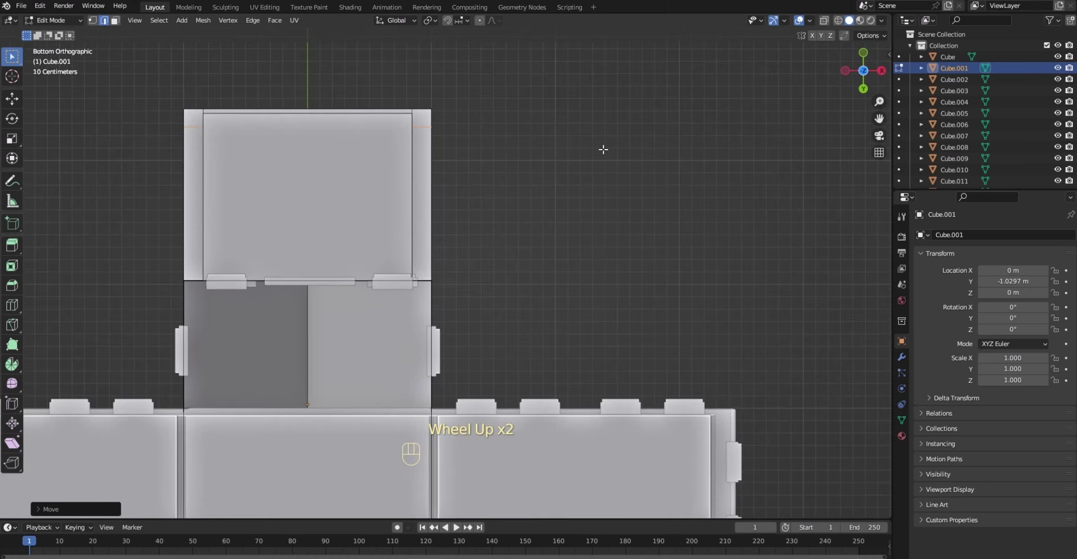
key(g)
key(y)
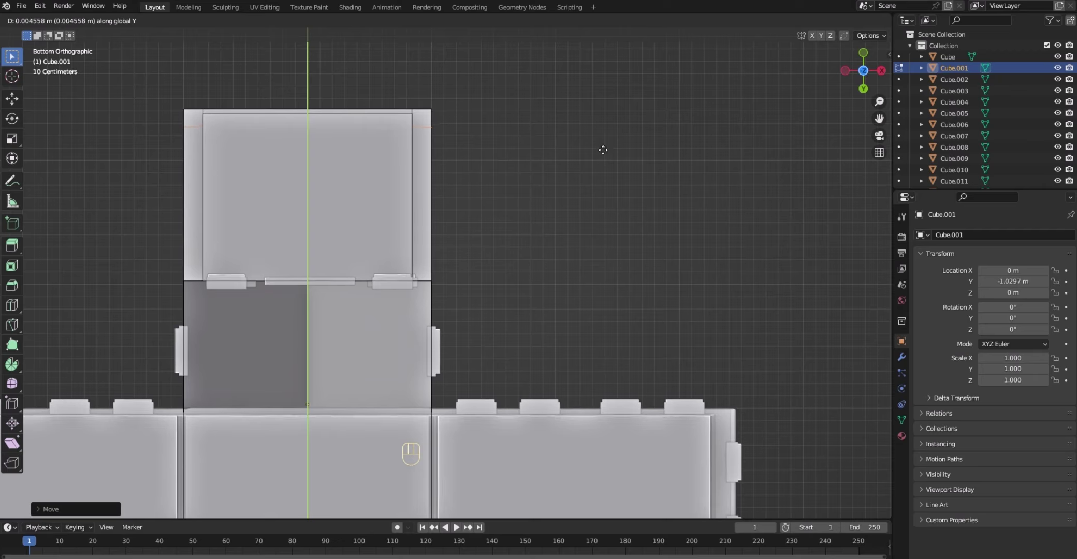
click(603, 151)
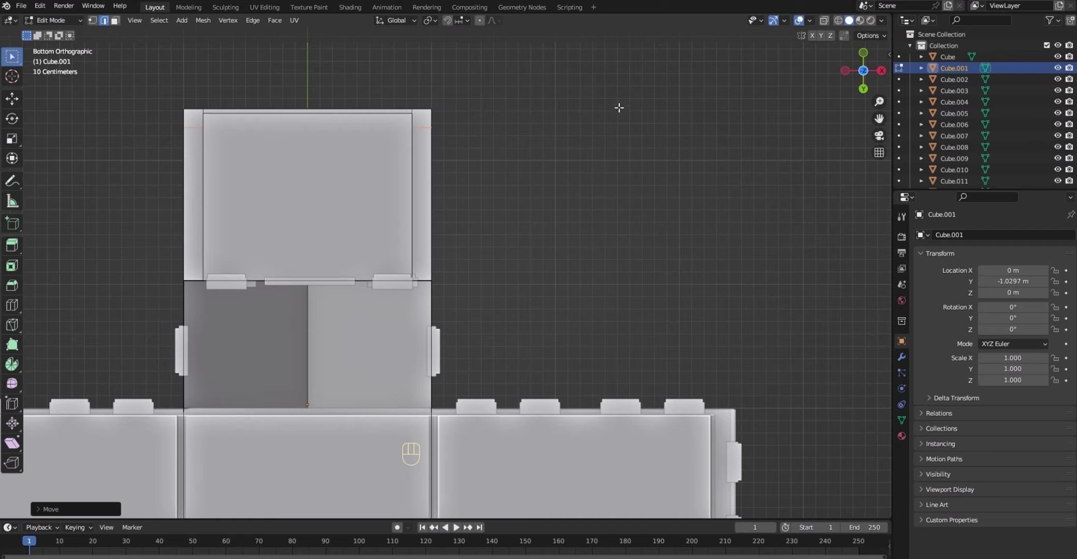
- Select the two front corner faces under the roof overhang and extrude them about 2.449 m down to the building's base level as columns
key(3)
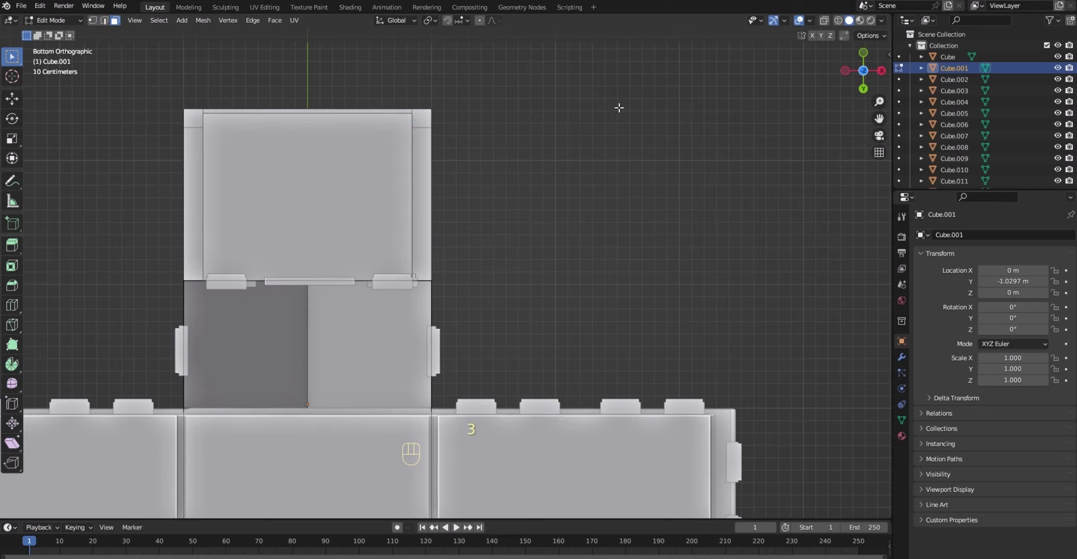
click(423, 122)
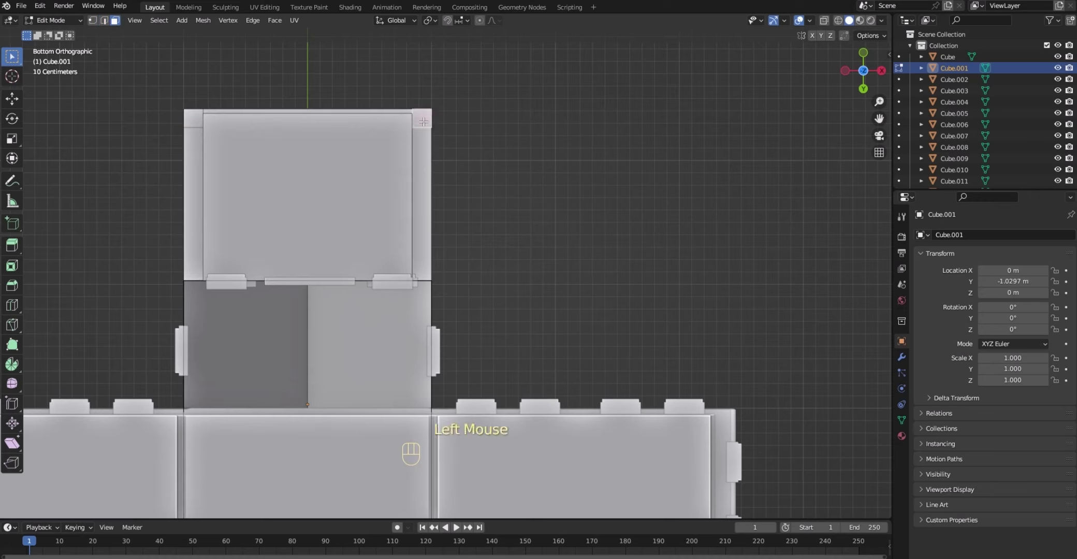
shift+click(192, 118)
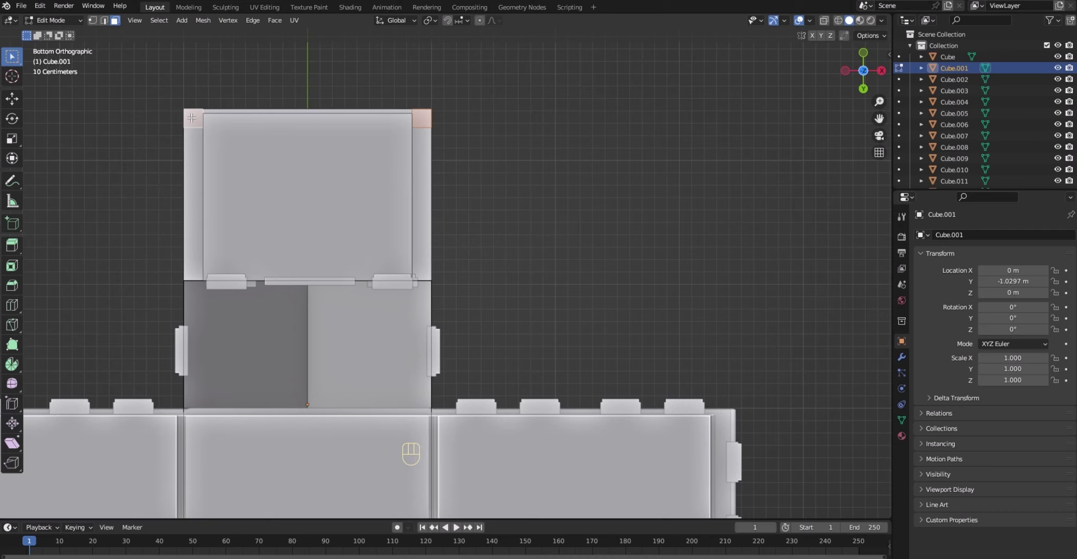
key(KP_3)
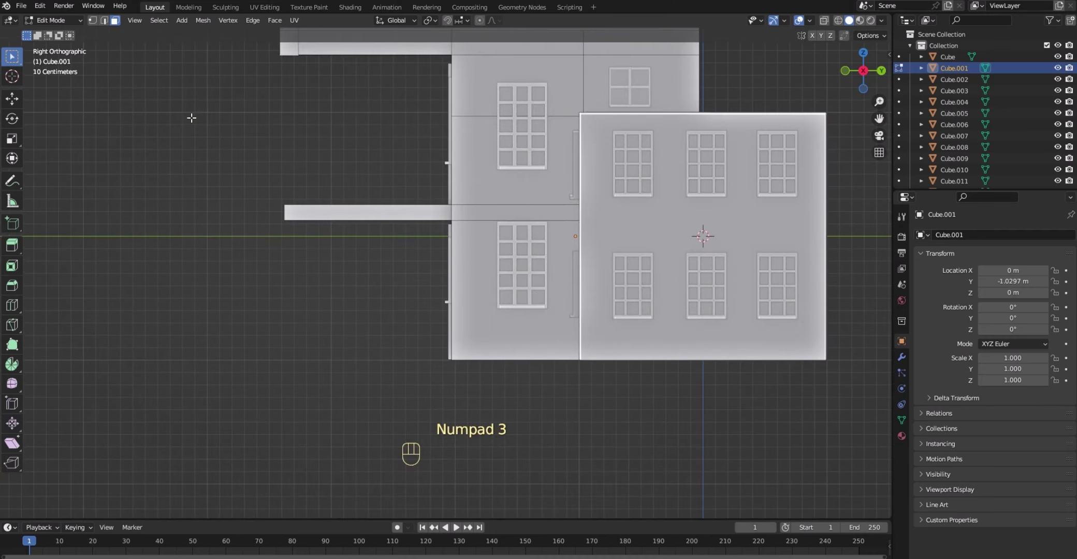
scroll(344, 128, down, 4)
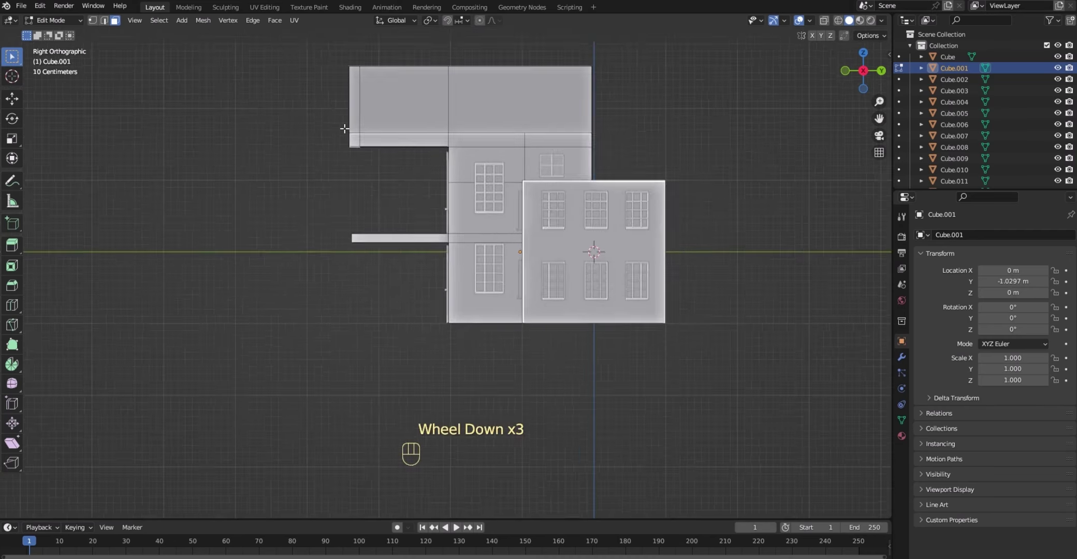
scroll(344, 129, up, 1)
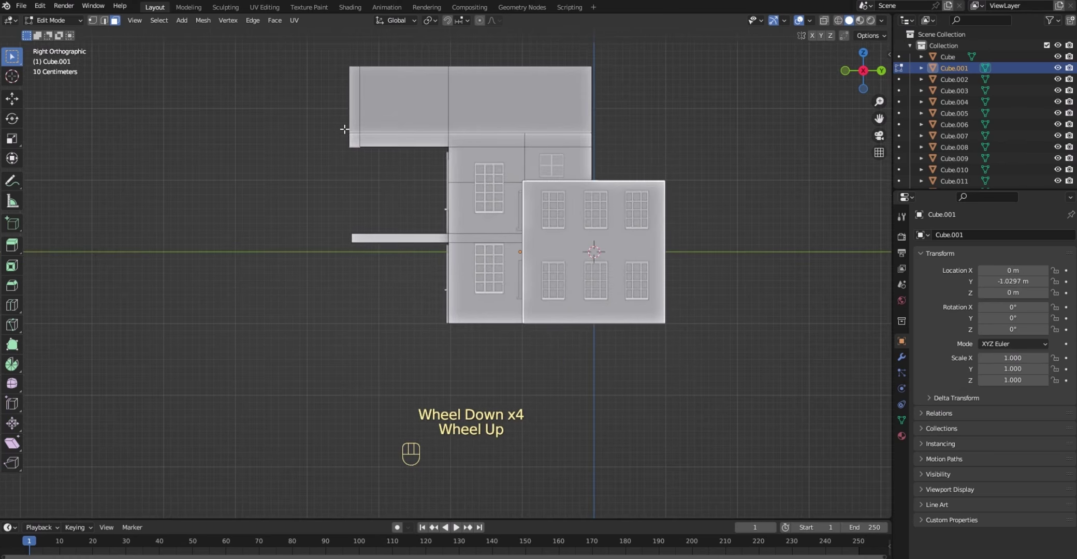
key(e)
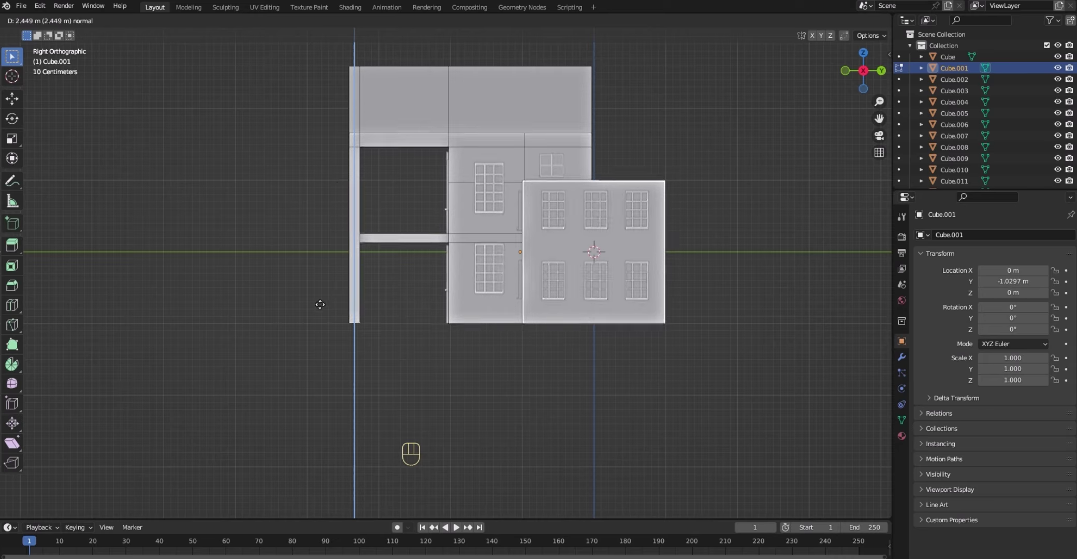
click(320, 304)
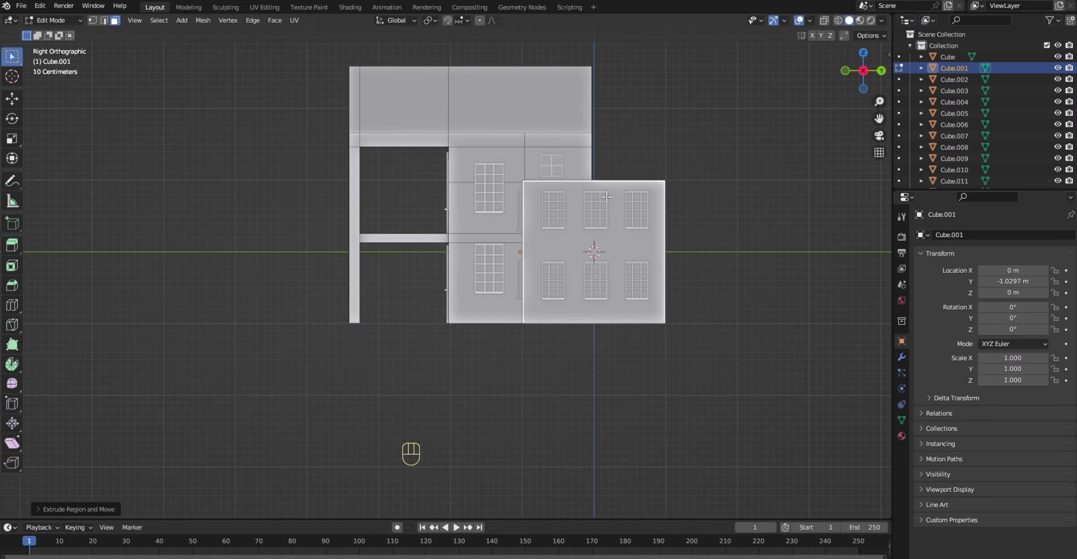
- Delete the bottom end faces of both front columns
drag(857, 79, 931, 35)
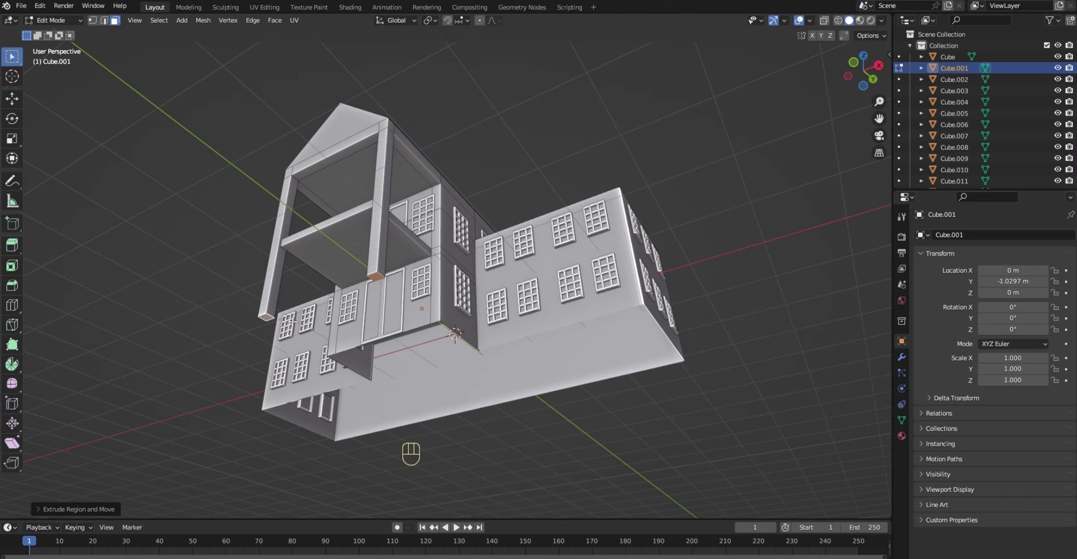
key(x)
click(294, 326)
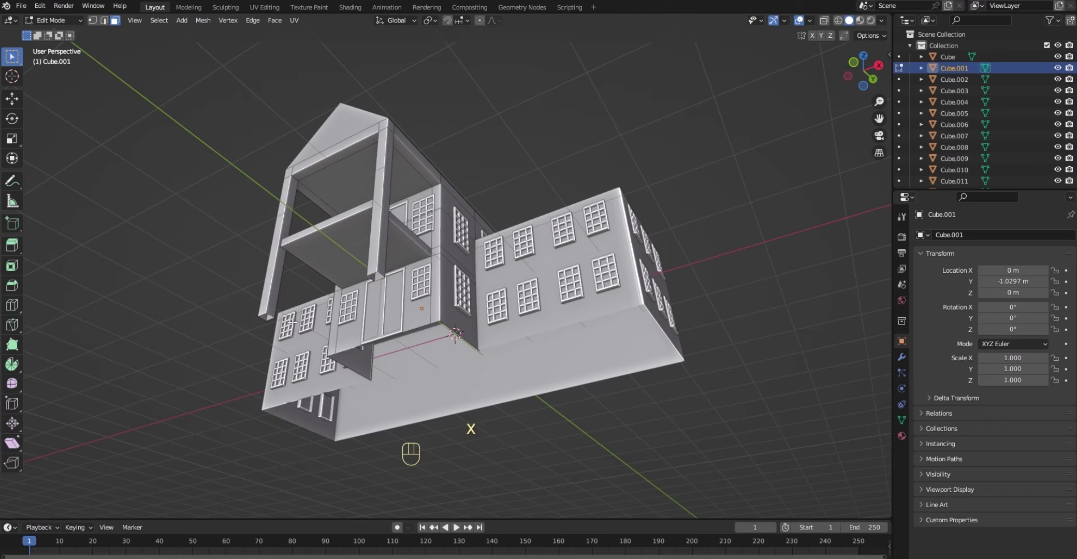
drag(857, 70, 842, 134)
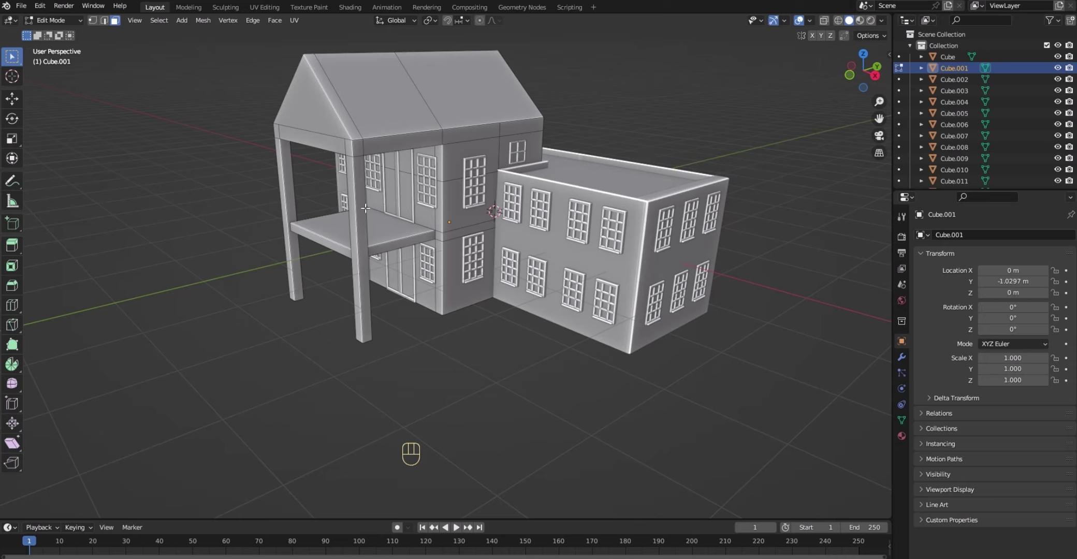
key(3)
click(365, 203)
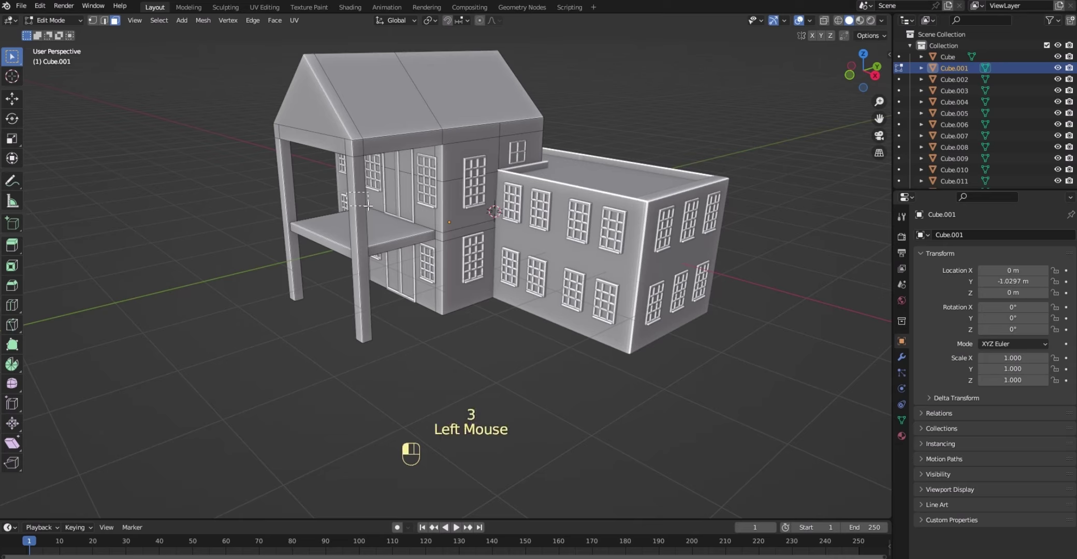
shift+click(408, 203)
shift+click(293, 201)
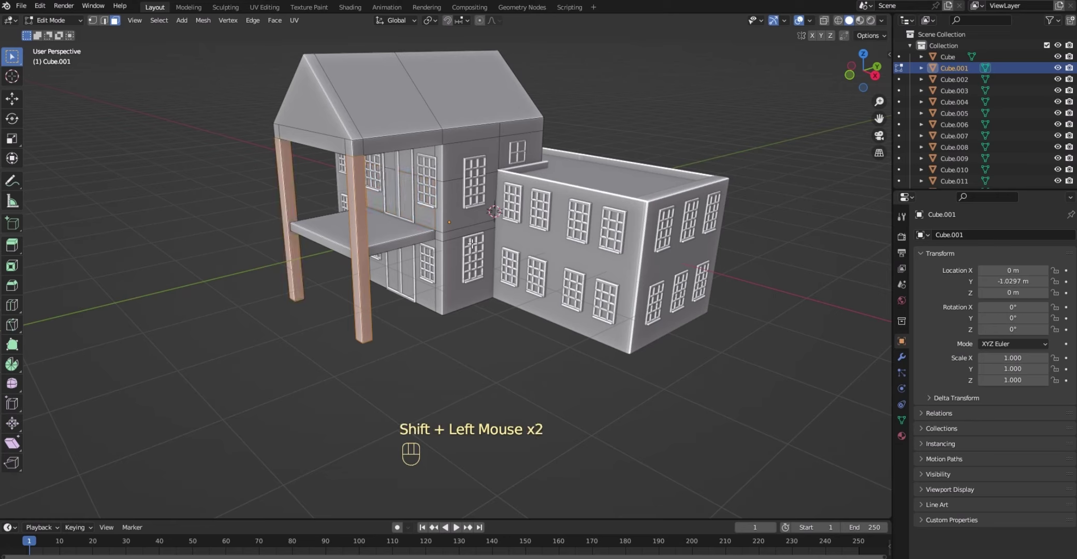
drag(854, 83, 966, 84)
click(675, 203)
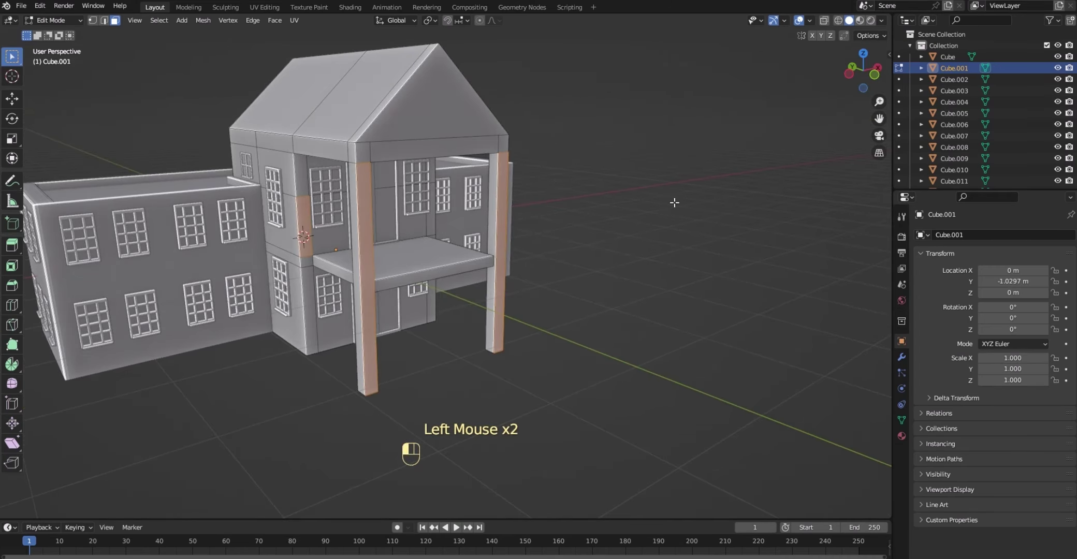
- Add a horizontal loop cut around the middle of each front column
drag(862, 78, 963, 80)
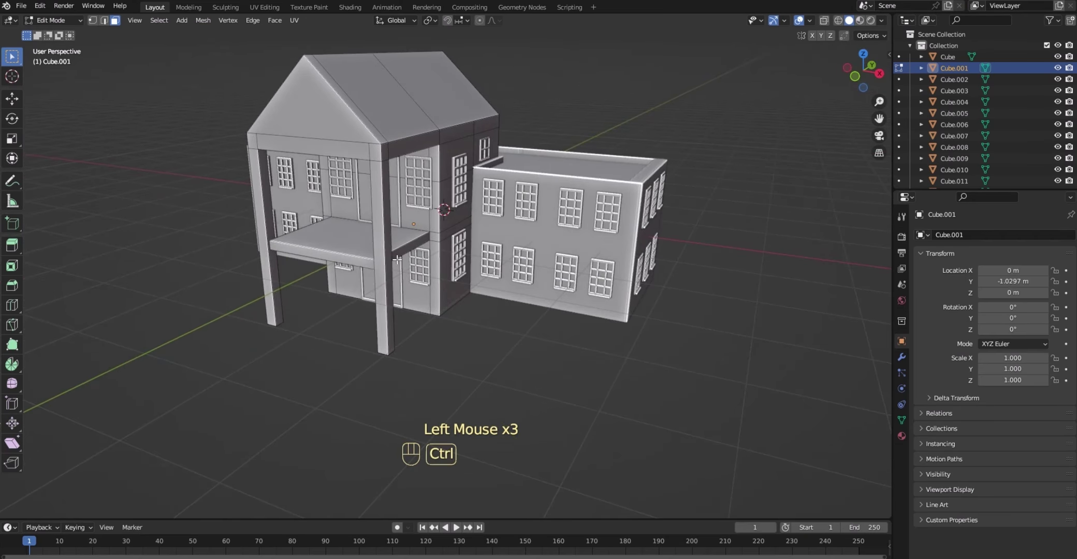
key(ctrl+r)
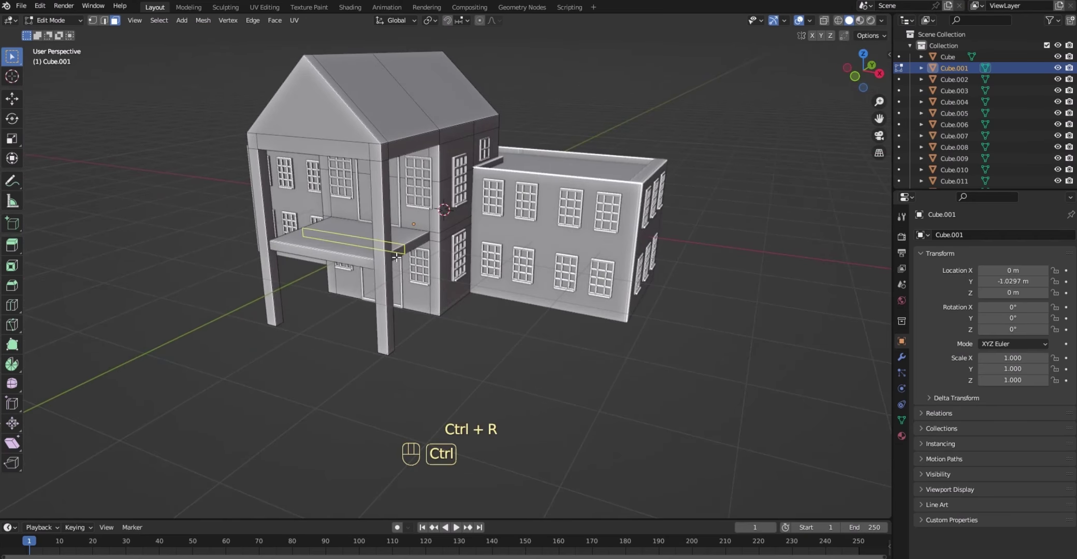
click(385, 228)
click(386, 228)
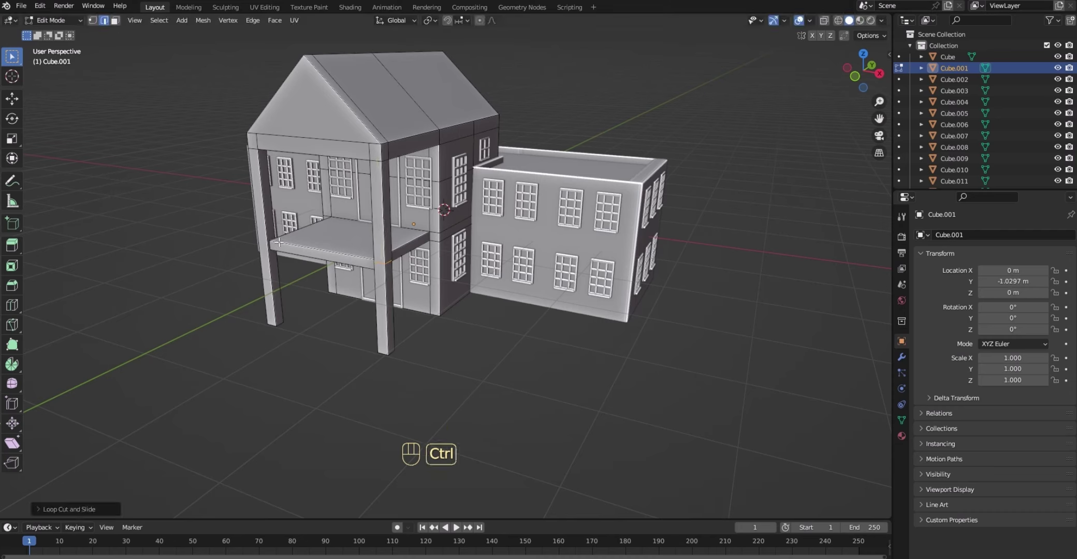
key(ctrl+r)
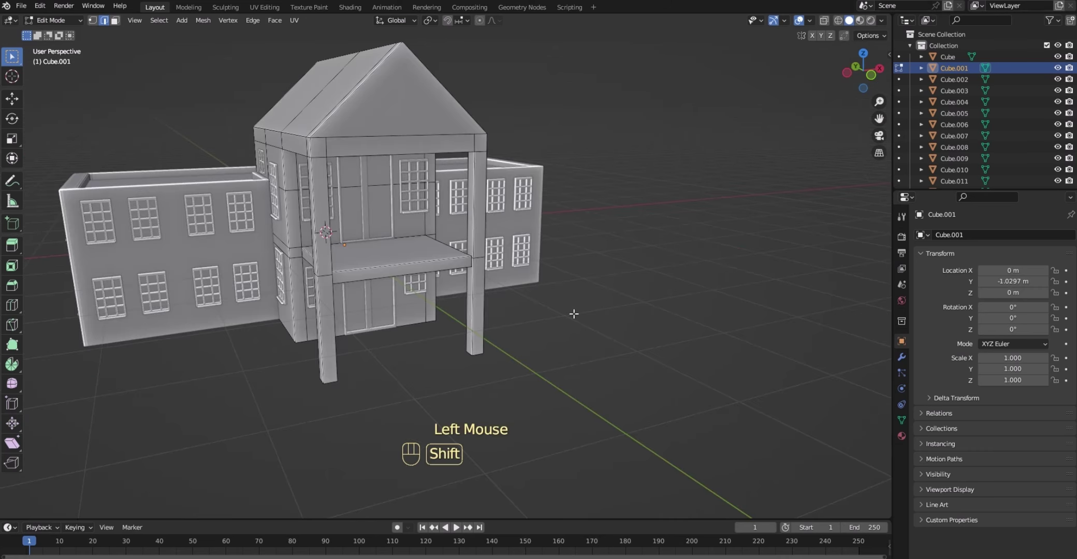
- Select the middle edge loops of both columns and bevel them wide, leaving only short blocks at the column ends
alt+shift+click(478, 261)
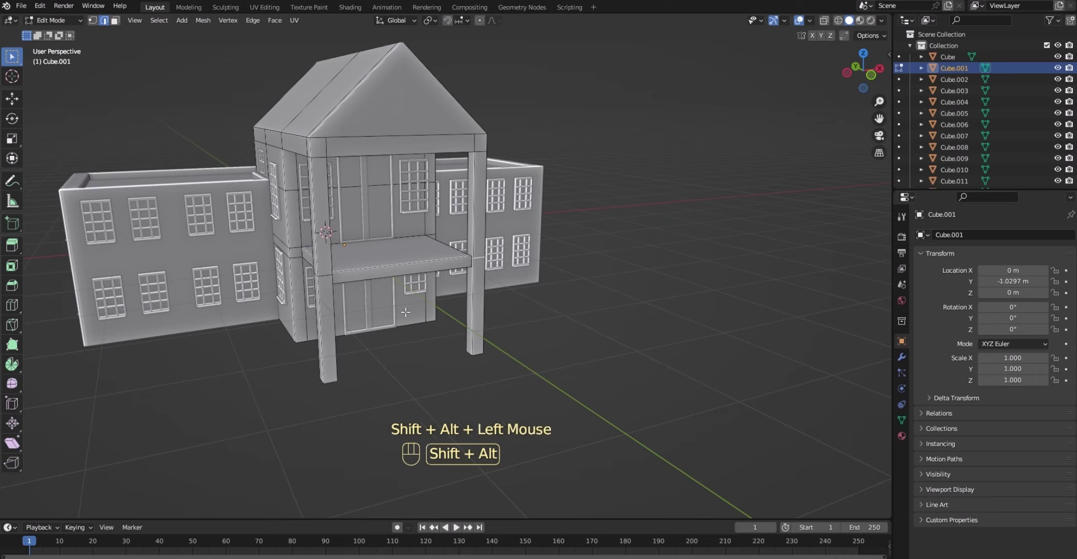
alt+shift+click(327, 276)
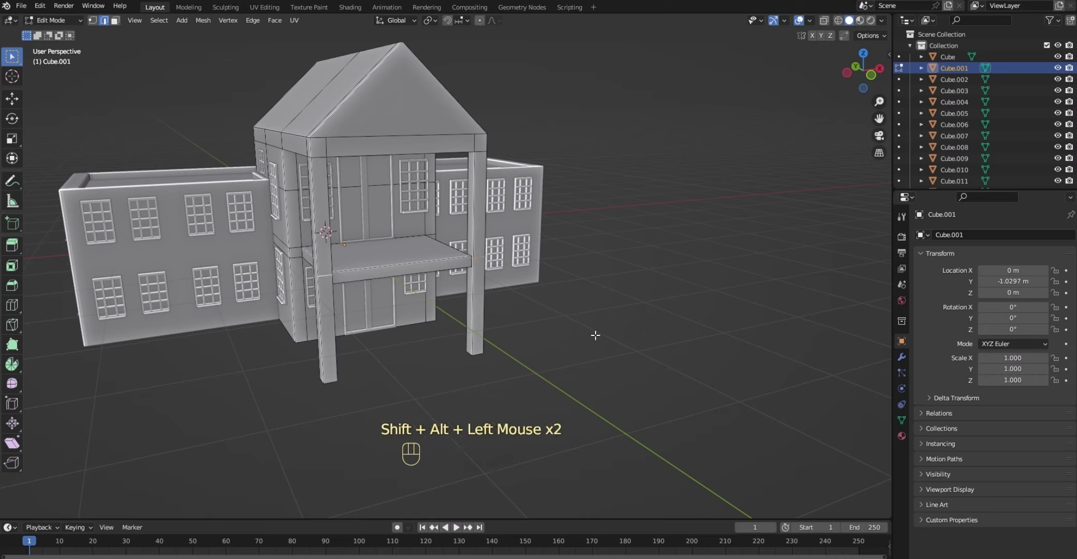
key(ctrl+b)
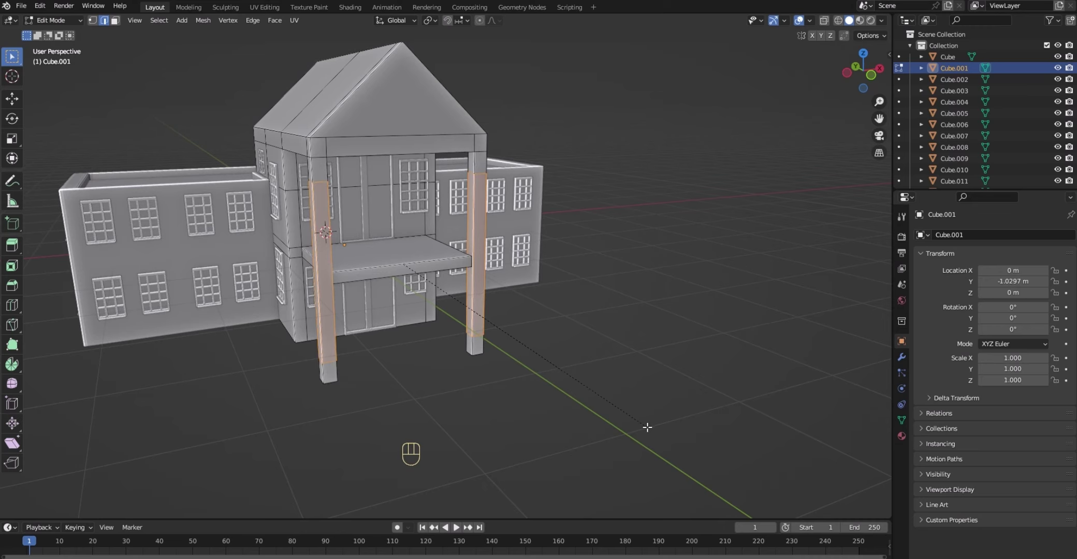
click(647, 427)
- Select the four side faces of the right front column's long middle section, extrude them in place and scale them inward on X and Y only
scroll(622, 401, up, 3)
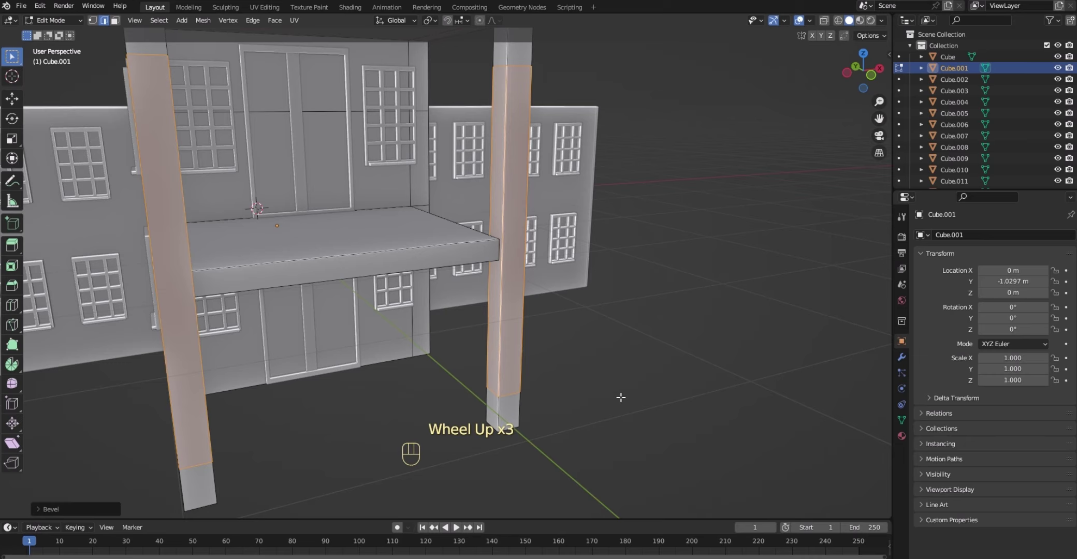
key(3)
click(508, 333)
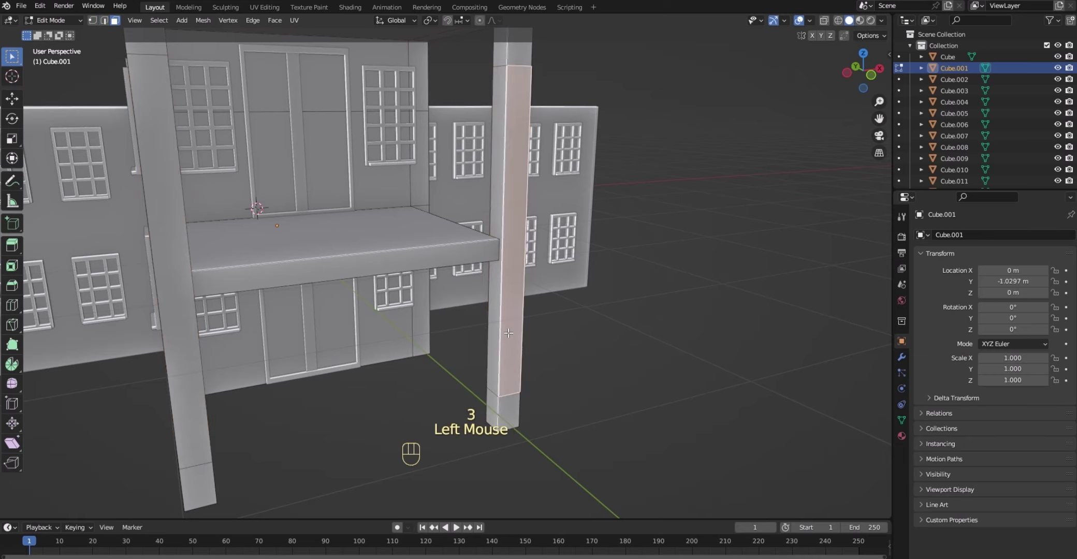
shift+click(492, 344)
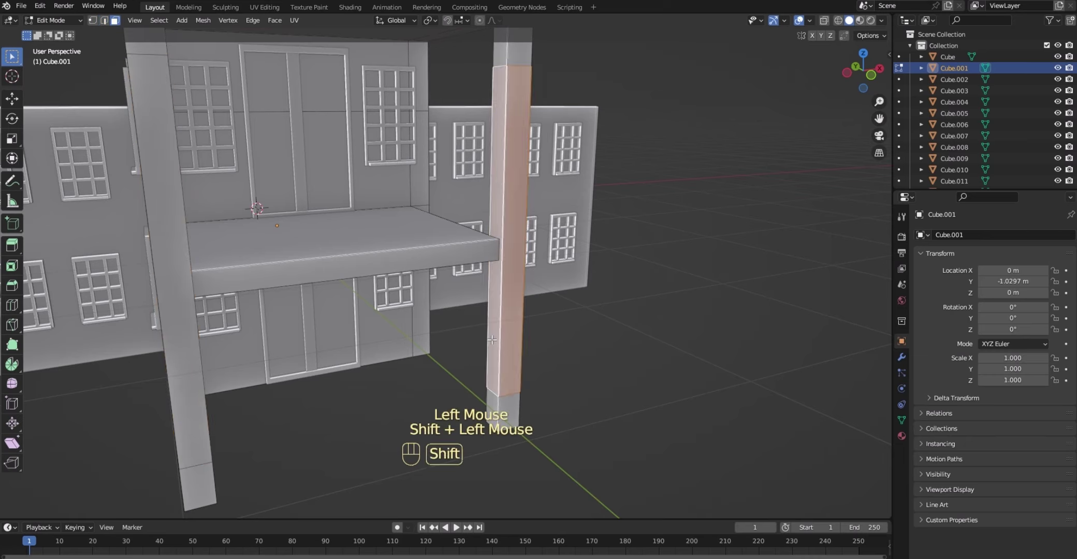
drag(859, 87, 577, 318)
shift+click(310, 323)
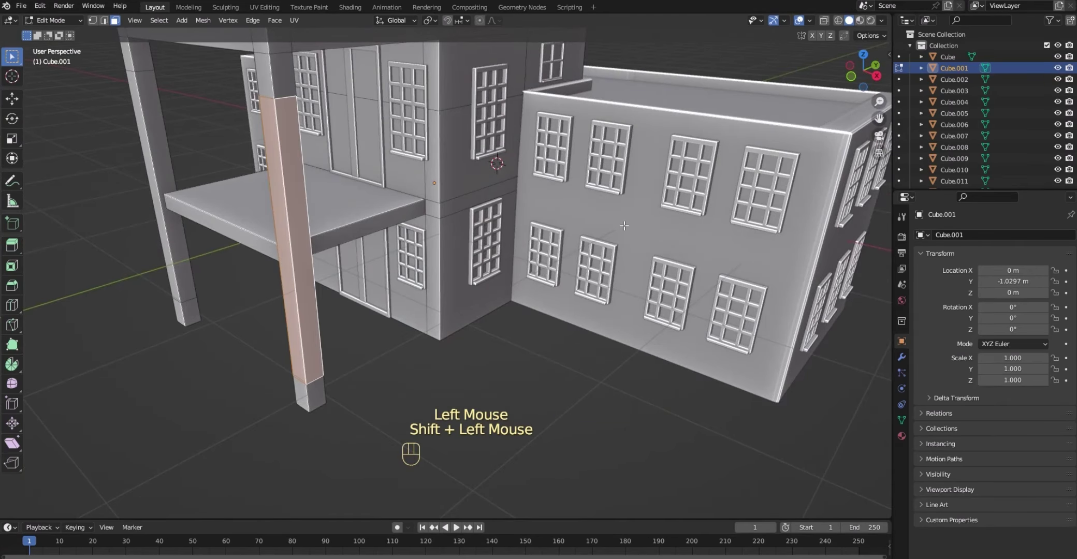
drag(858, 87, 792, 114)
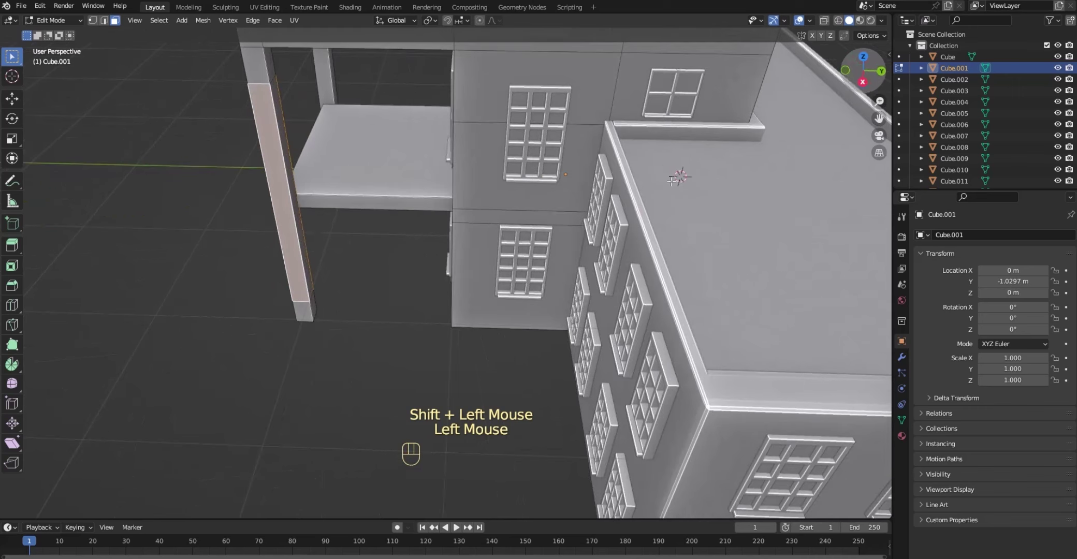
shift+click(277, 118)
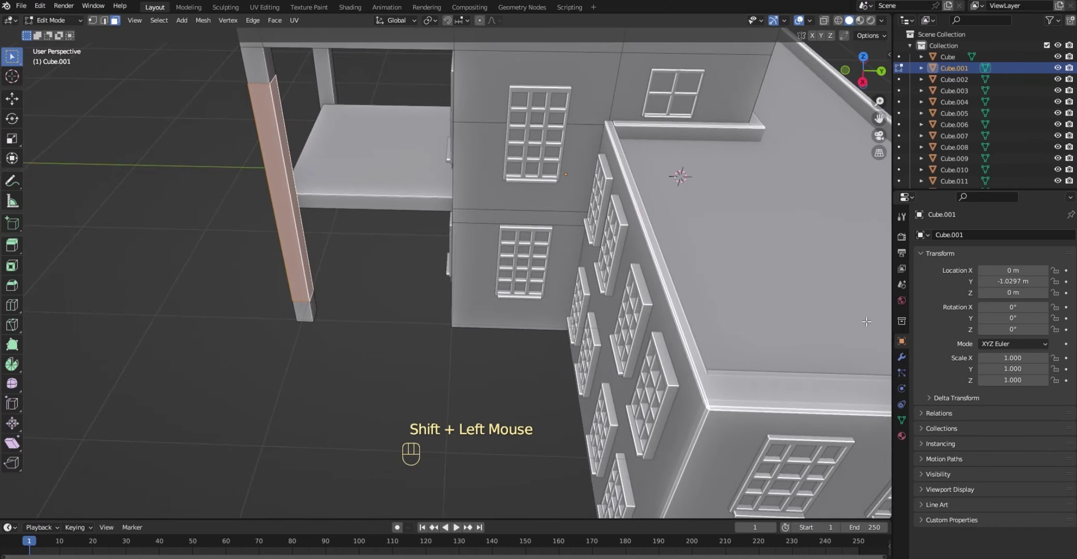
key(e)
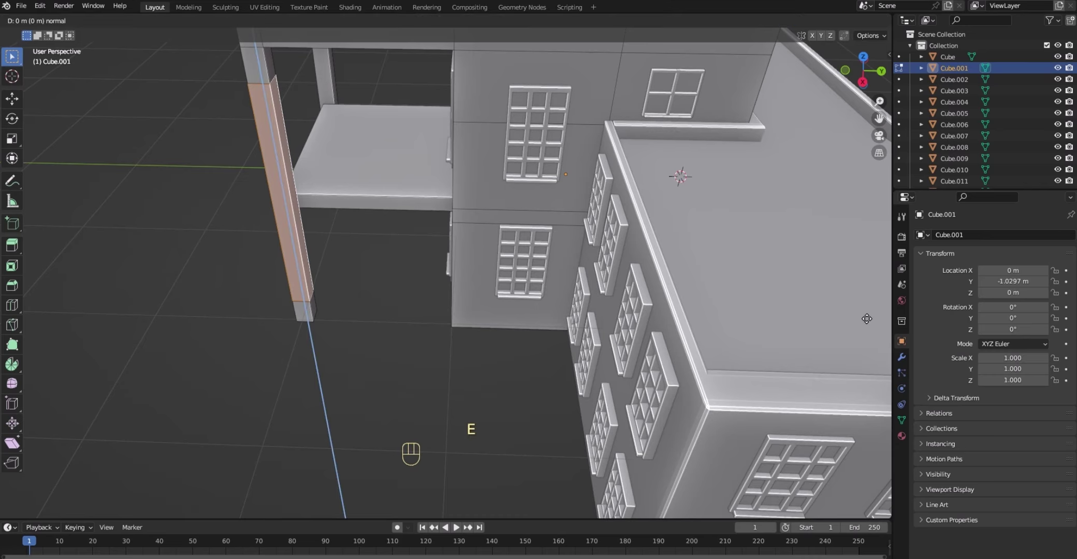
key(s)
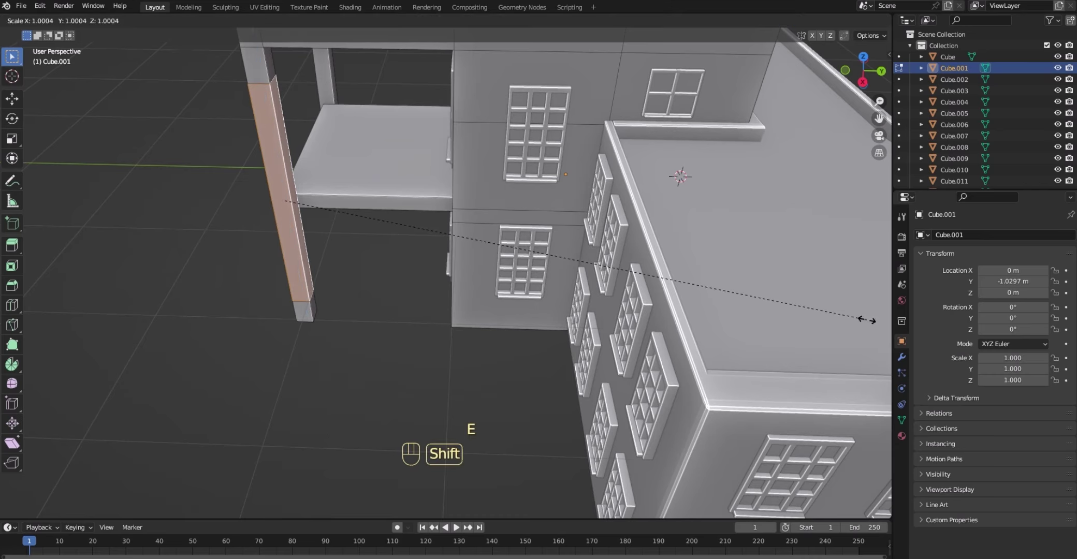
key(shift+z)
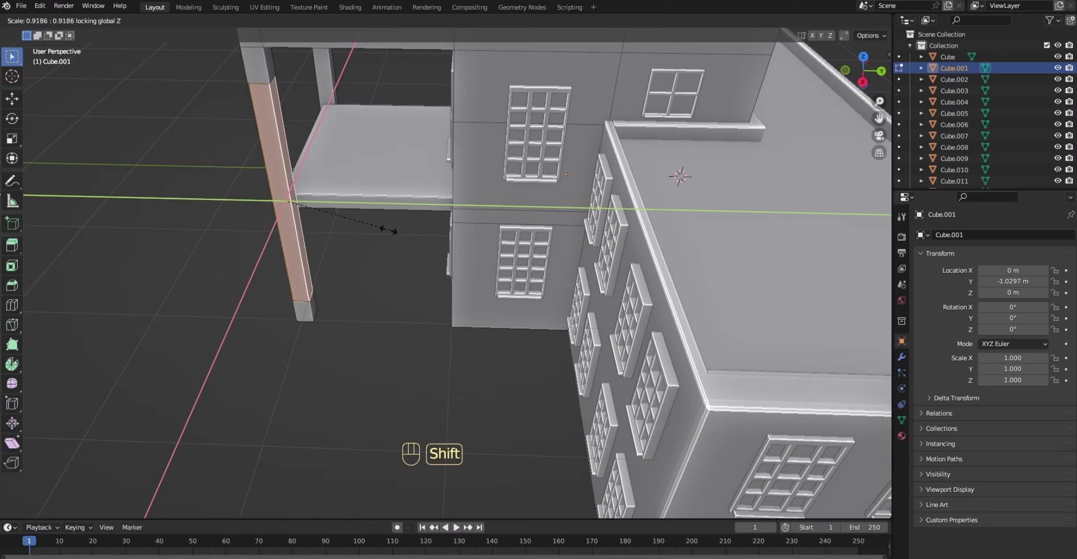
shift+click(307, 208)
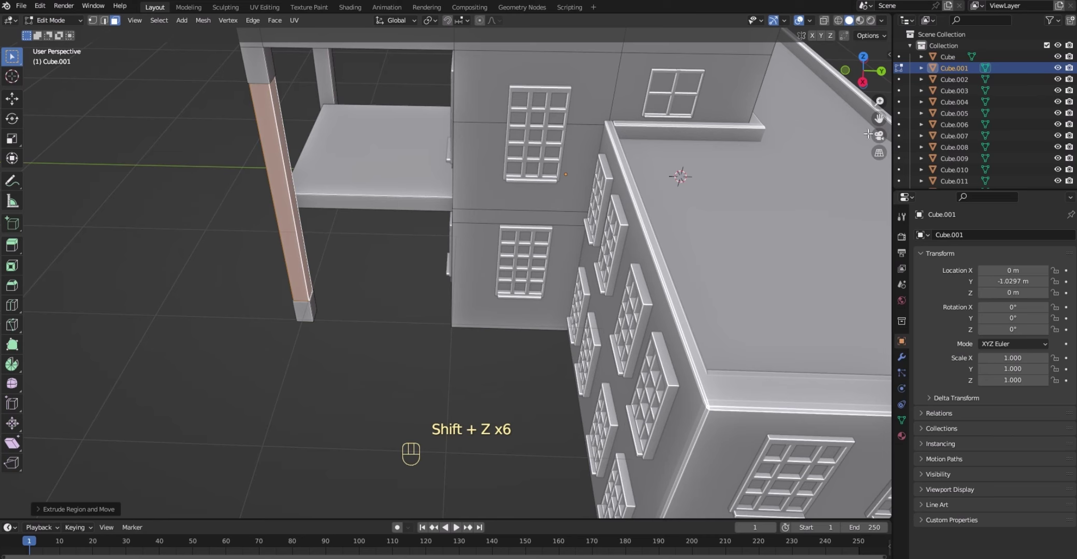
- Select the four middle side faces of the left front column, extrude them in place and scale them inward to slim its shaft
drag(853, 73, 966, 46)
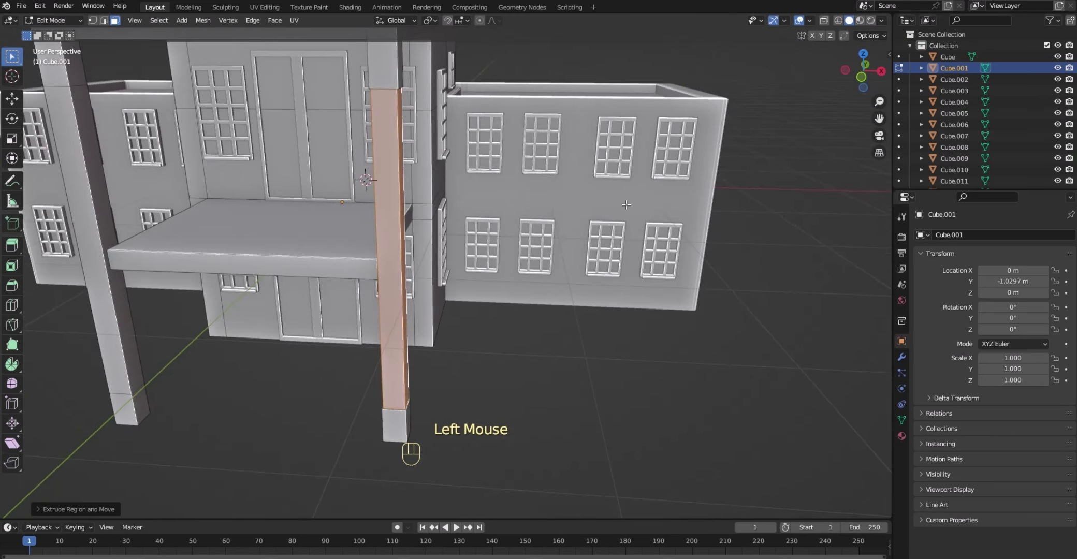
click(88, 239)
shift+click(106, 232)
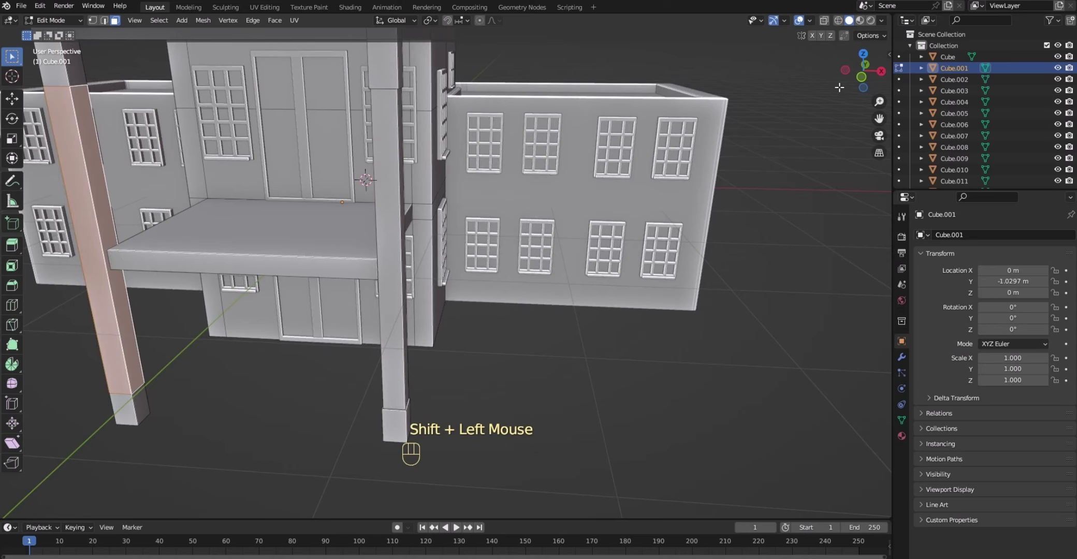
drag(855, 74, 967, 67)
shift+click(618, 244)
scroll(618, 243, down, 3)
drag(856, 73, 412, 119)
shift+click(599, 234)
scroll(599, 234, up, 2)
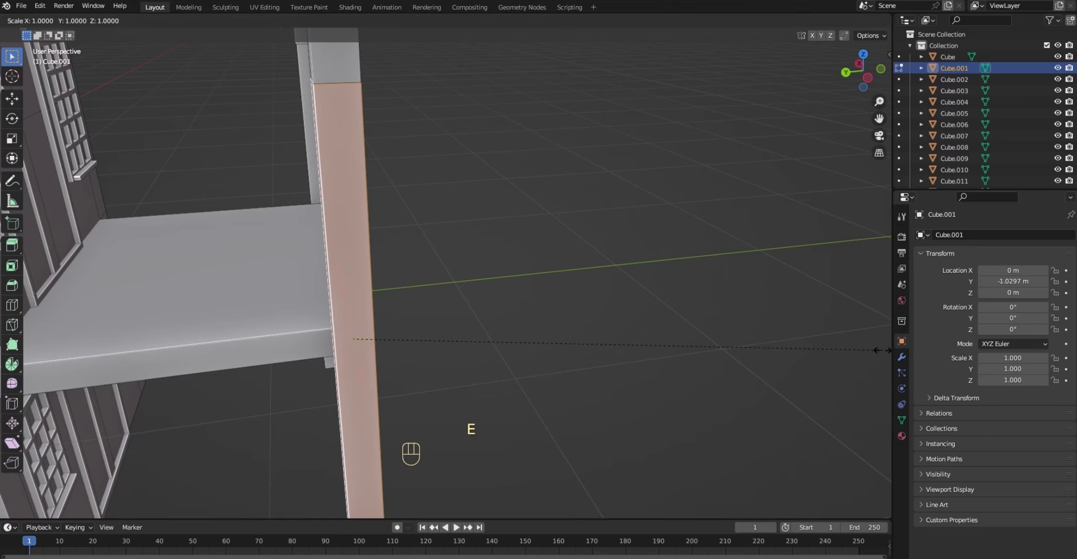
double_click(557, 357)
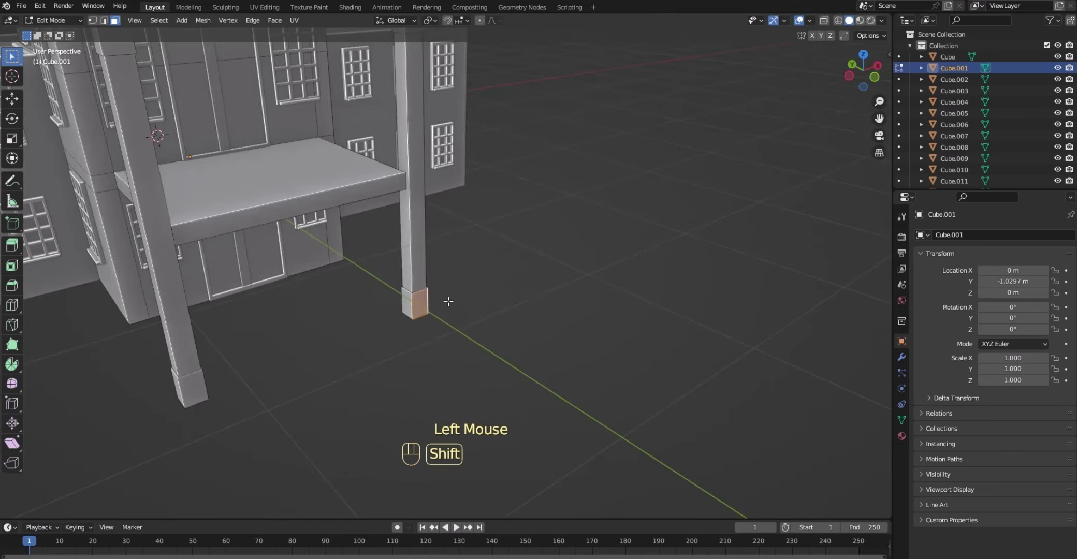
- Extrude the side faces of the right and left front columns' bottom blocks in place and scale each outward to about 1.27 on X and Y only
key(e)
key(s)
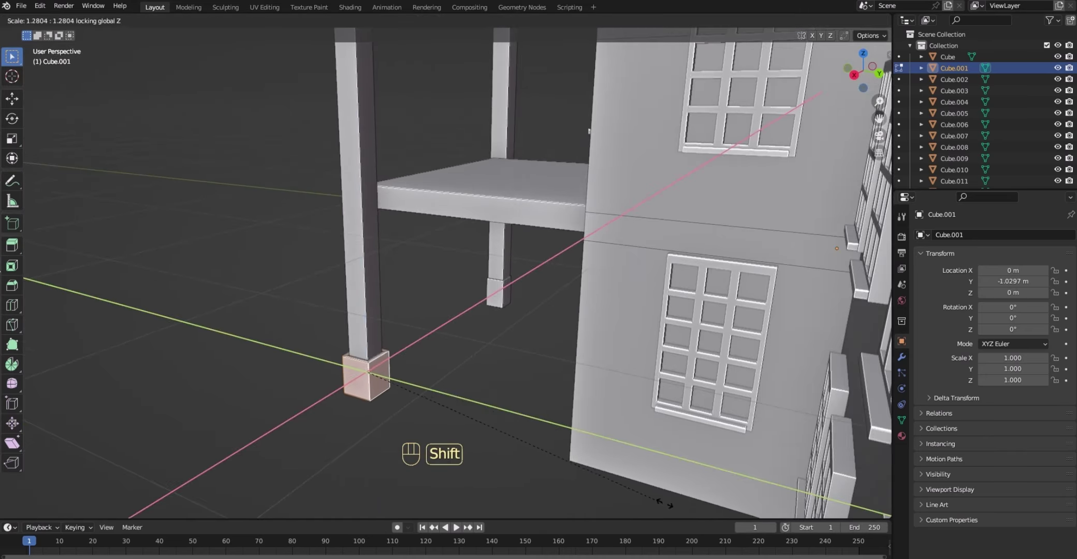
key(shift+z)
key(shift+z)
key(shift+z)
key(shift+z)
key(shift+z)
key(shift+z)
click(440, 380)
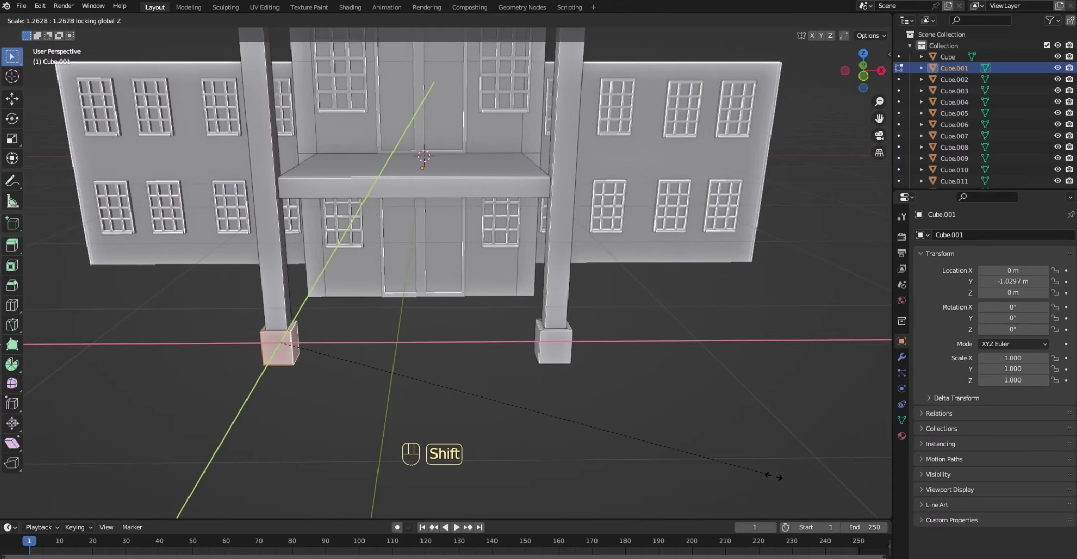
key(Tab)
scroll(806, 136, down, 1)
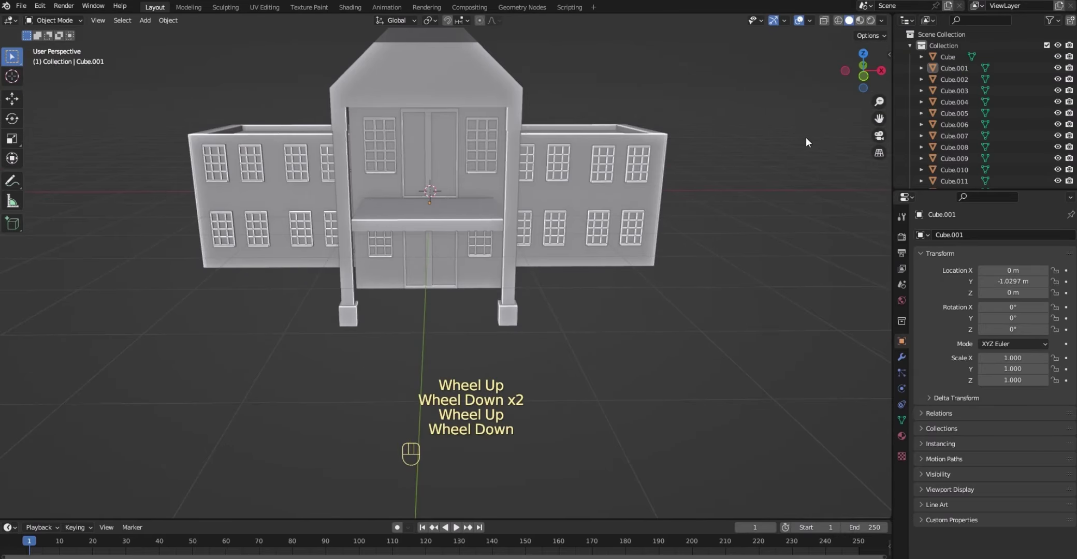
drag(873, 80, 803, 76)
scroll(649, 268, up, 1)
scroll(650, 271, down, 3)
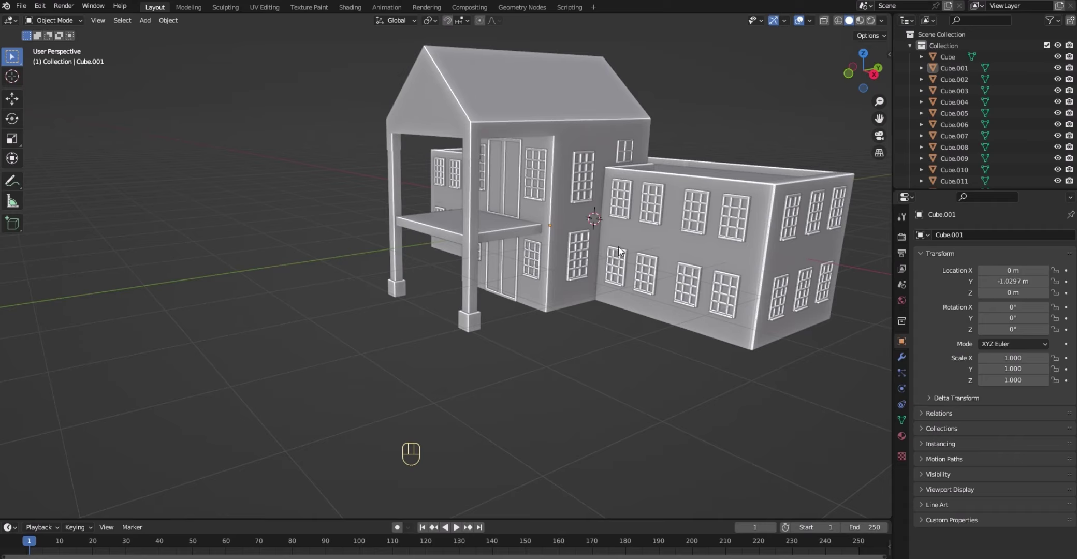
drag(859, 76, 855, 77)
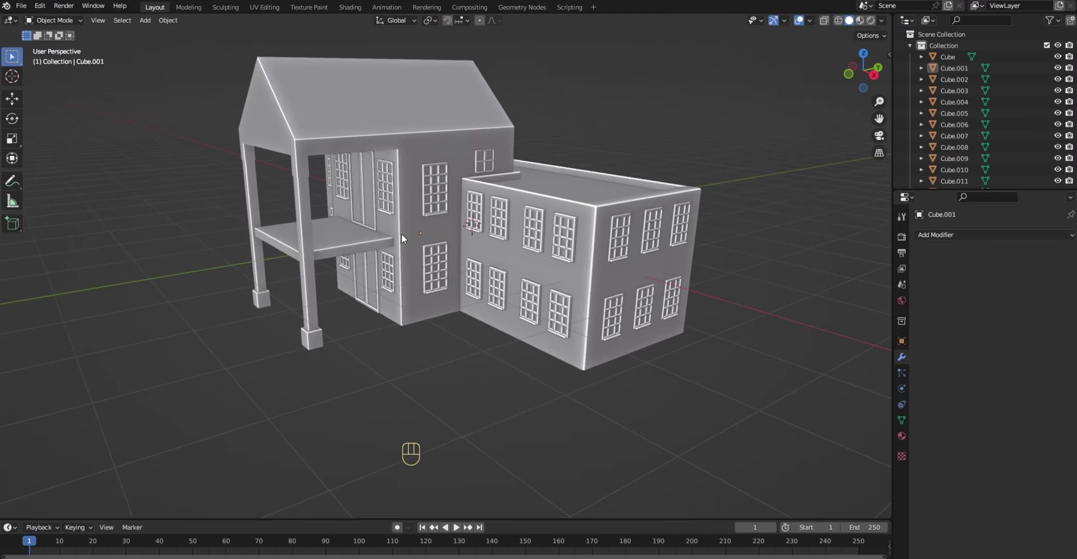
- Select the front and both side edges of the balcony slab's top, duplicate them in place and separate the copy into its own object
click(401, 234)
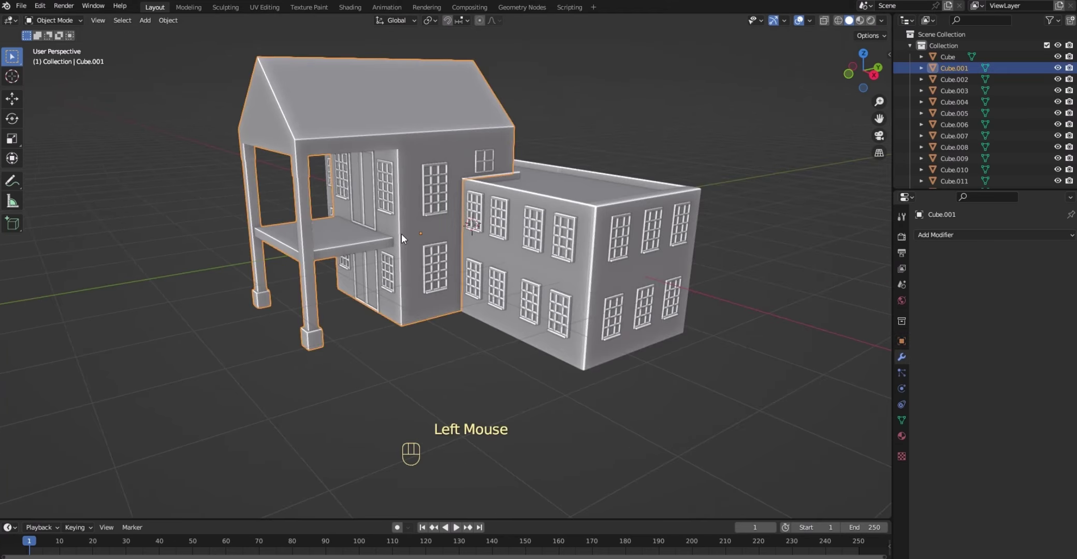
key(Tab)
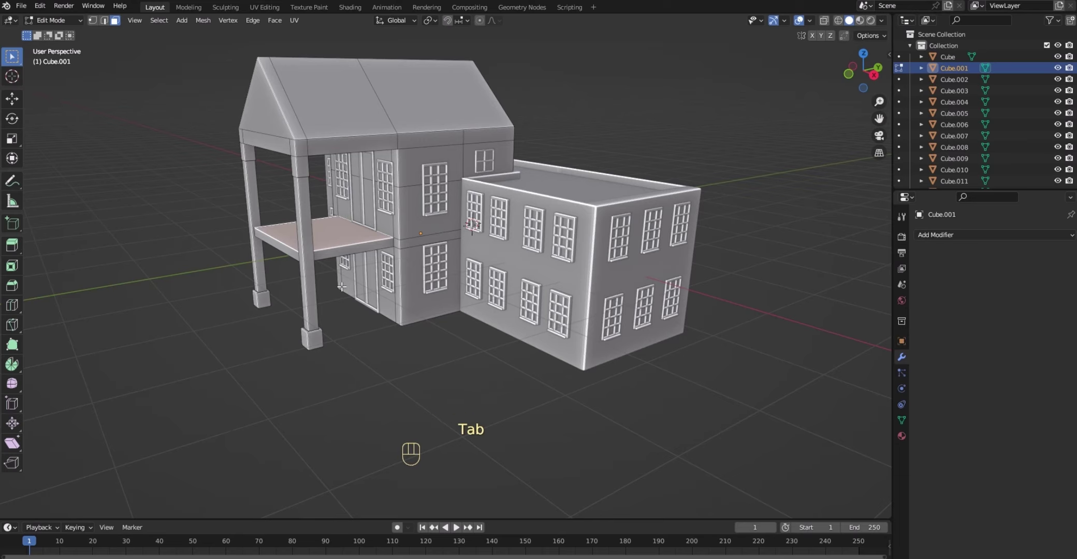
key(2)
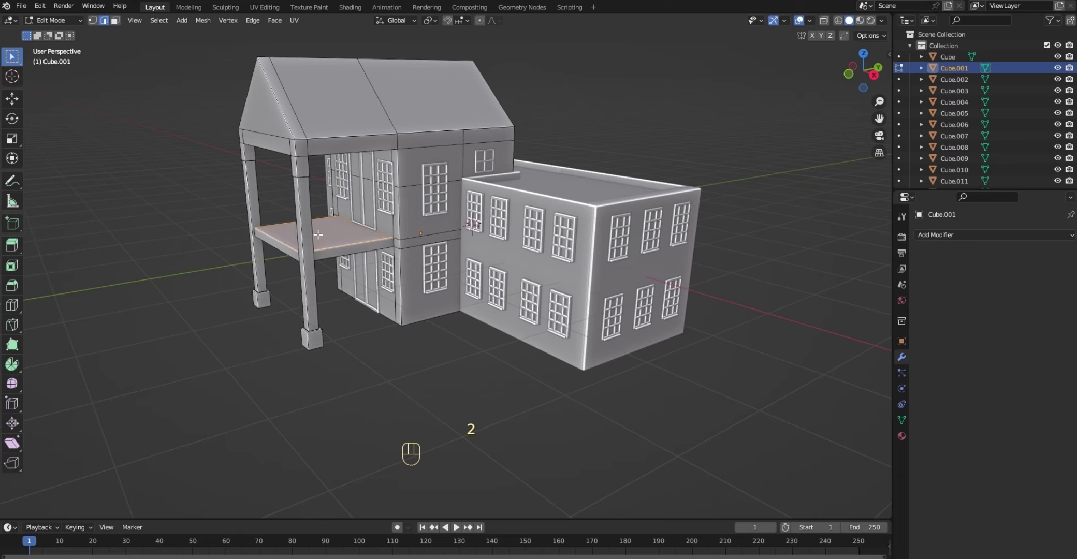
click(342, 245)
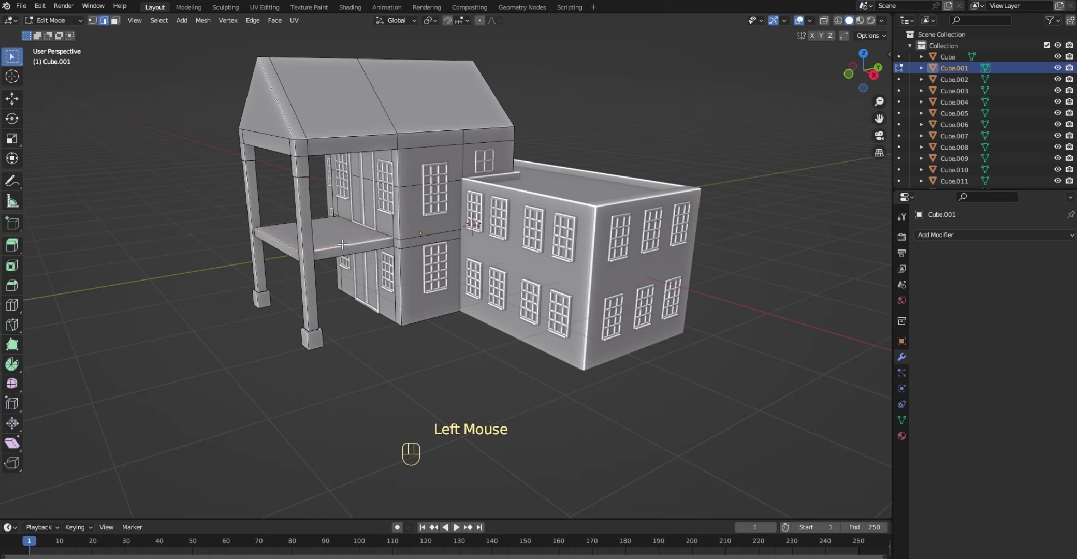
shift+click(286, 232)
shift+click(284, 223)
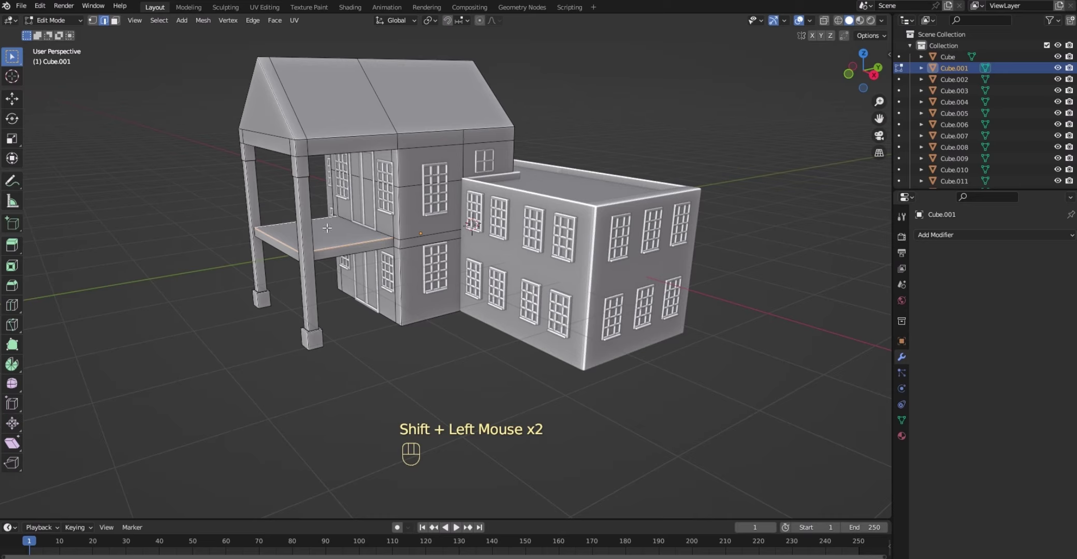
key(shift+d)
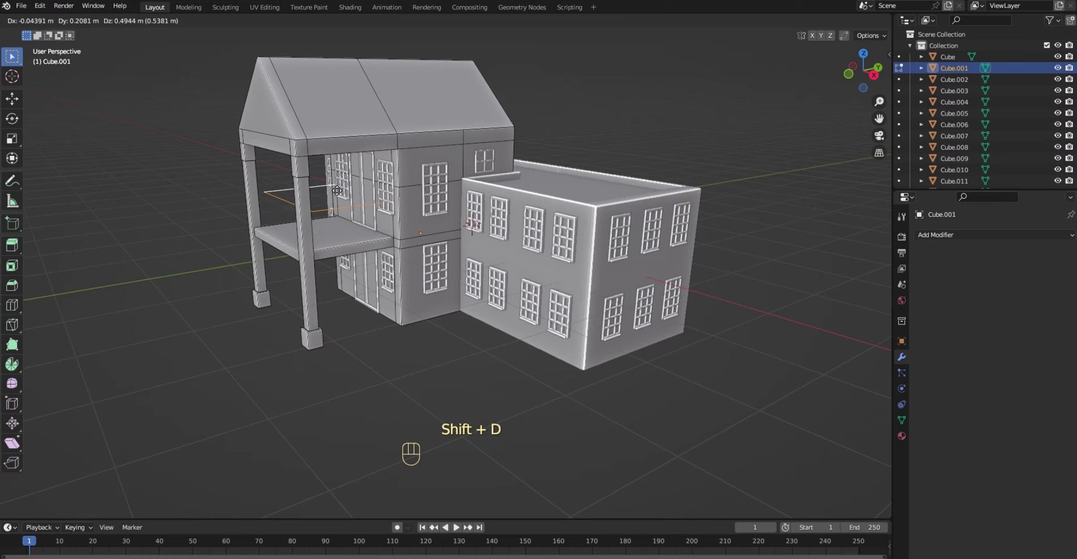
right_click(337, 191)
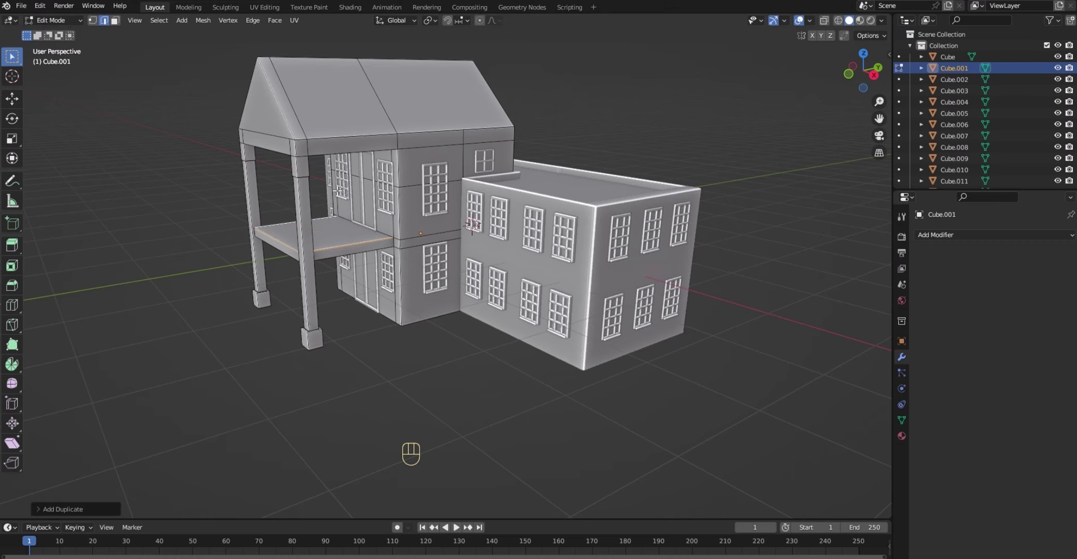
key(p)
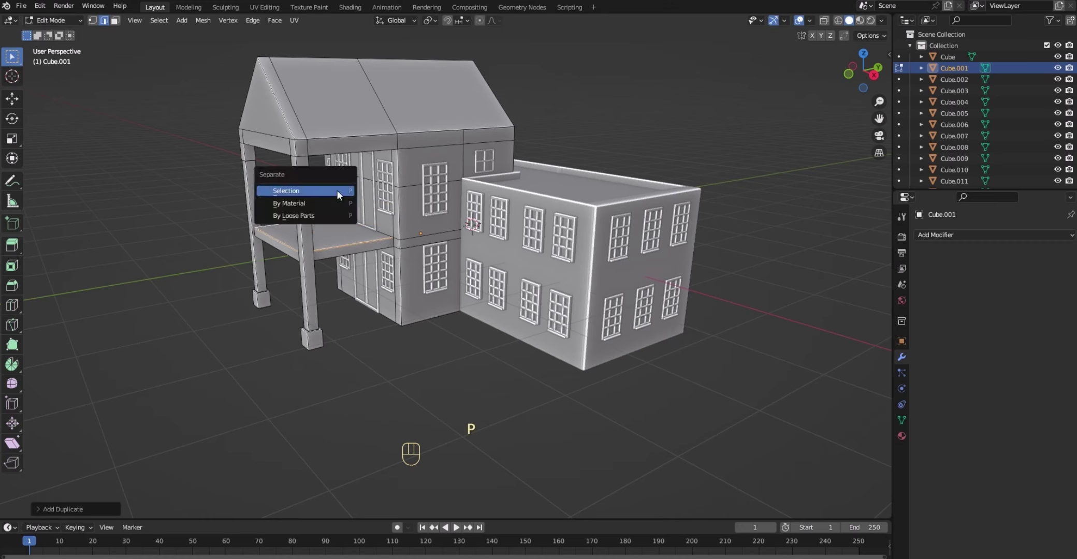
click(336, 190)
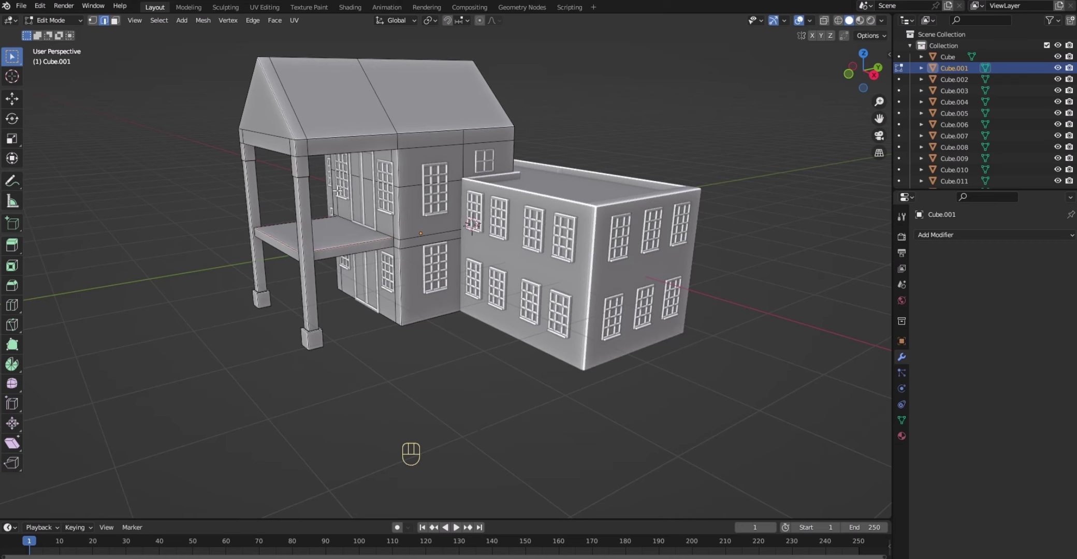
key(Tab)
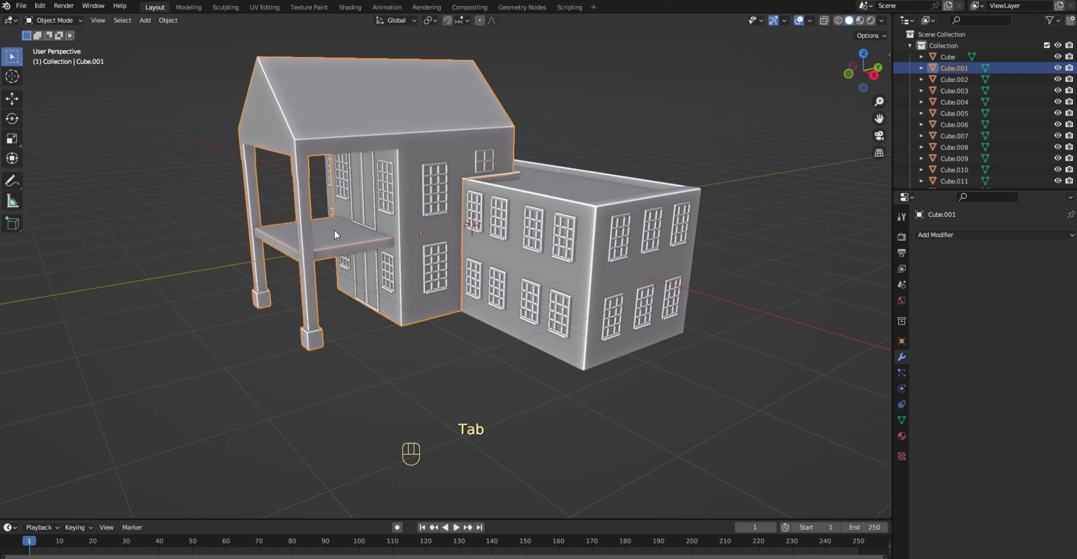
- Extrude all the separated balcony edges about 0.54 m upward along Z to form the railing surface
click(336, 245)
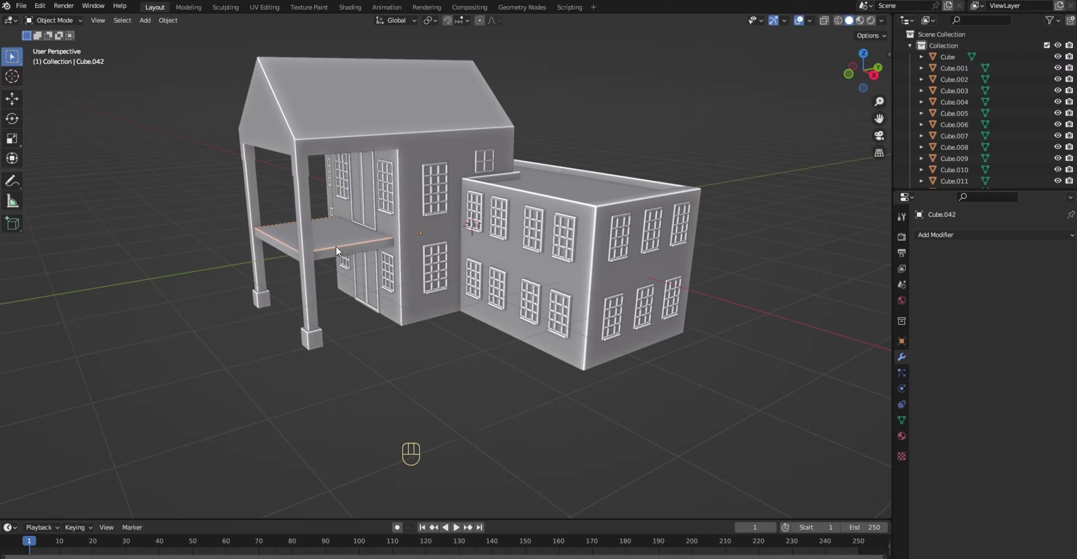
key(Tab)
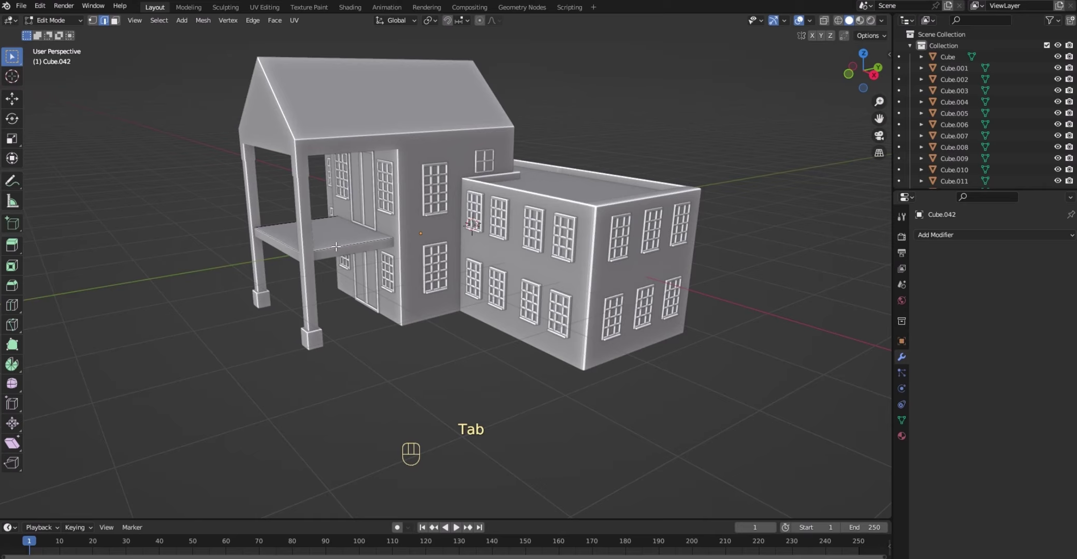
key(a)
key(e)
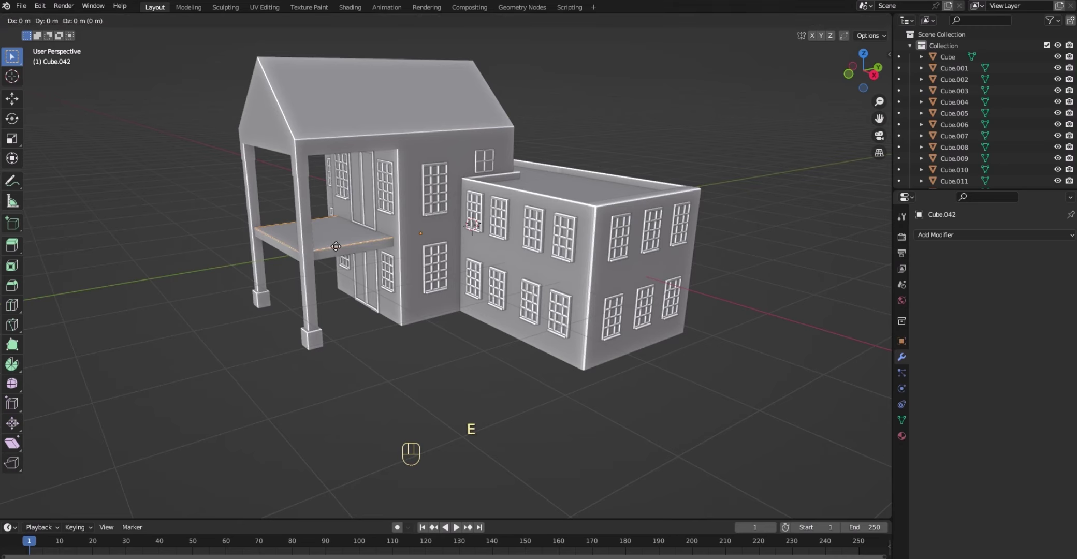
key(z)
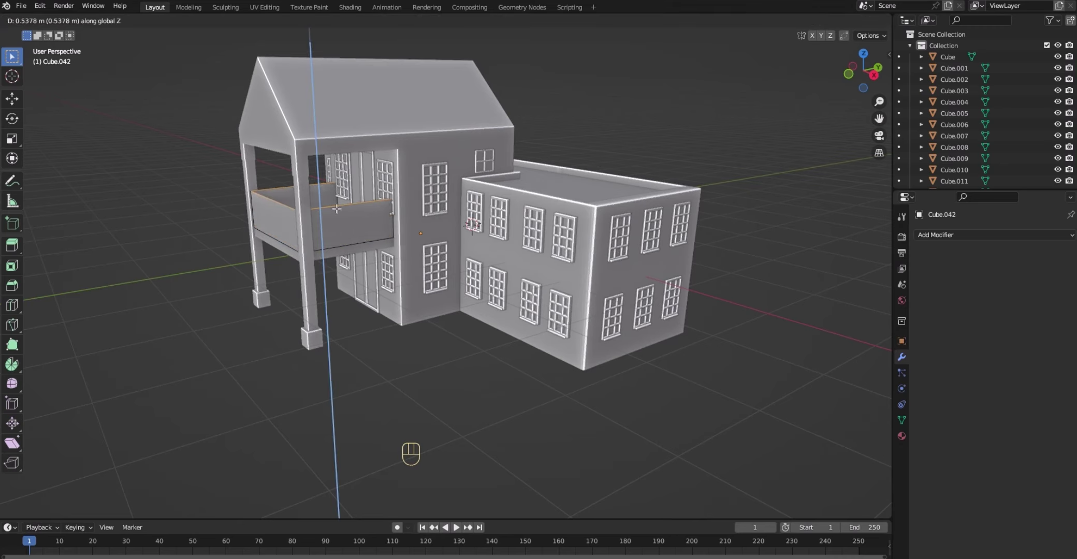
click(336, 209)
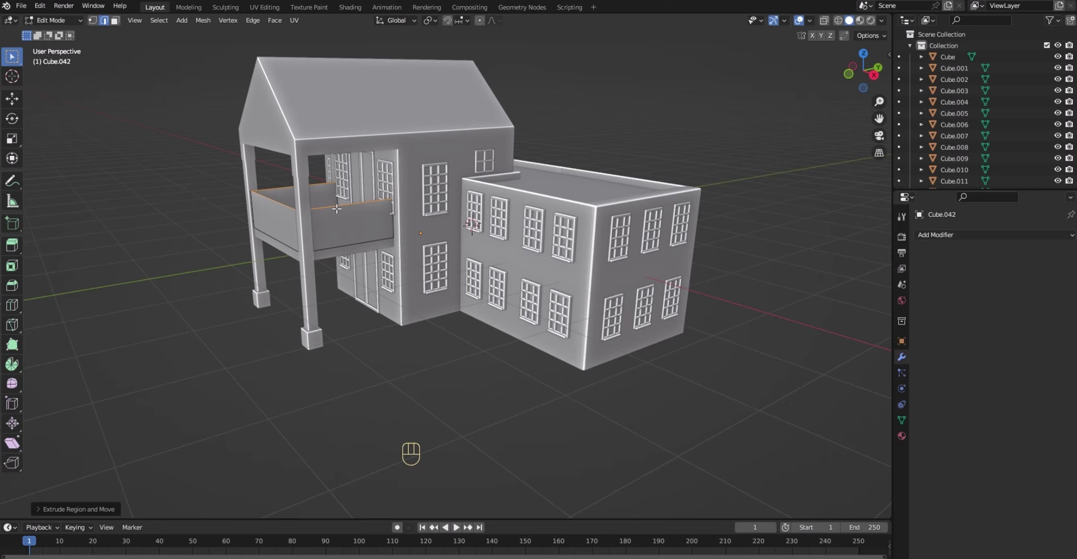
- Add a Skin modifier to the balcony railing object and enable its symmetry on the Y and Z axes as well
key(KP_3)
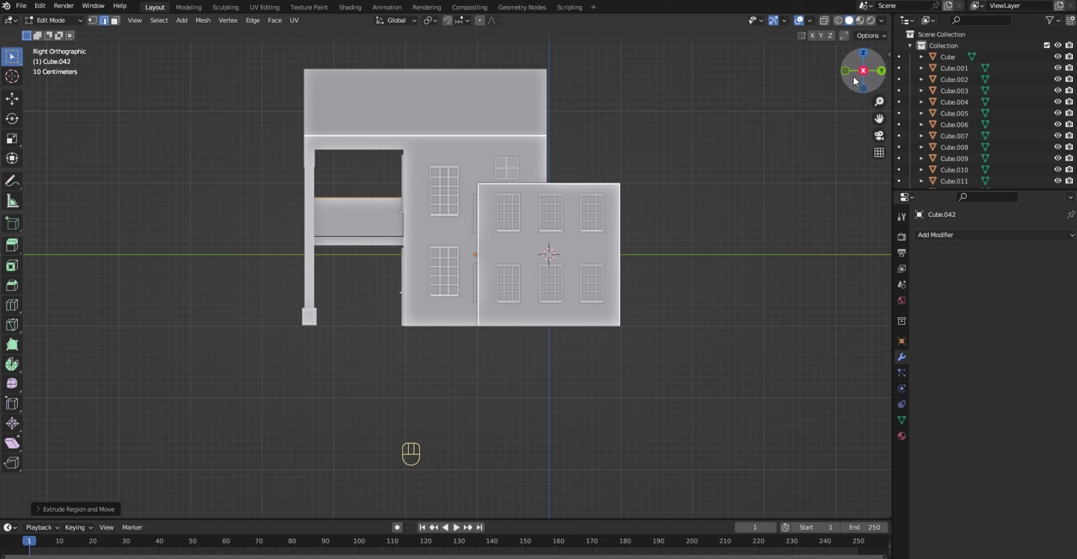
drag(853, 77, 958, 107)
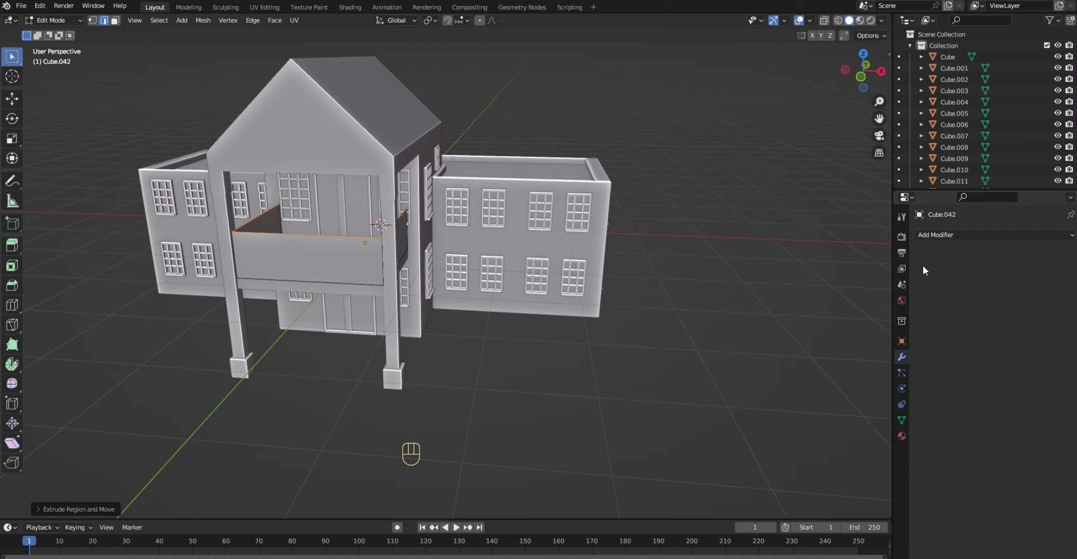
click(955, 234)
key(Tab)
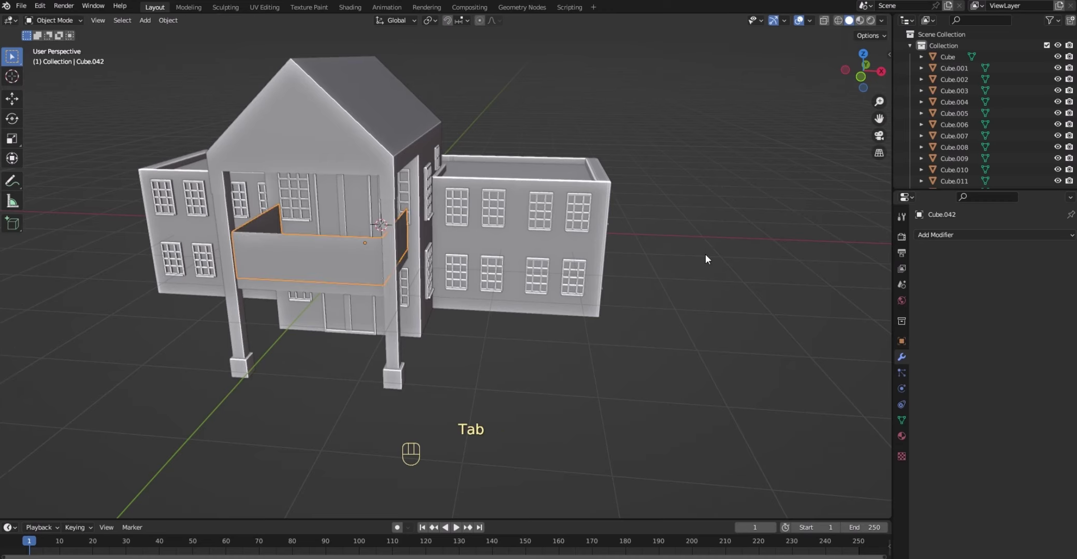
click(943, 235)
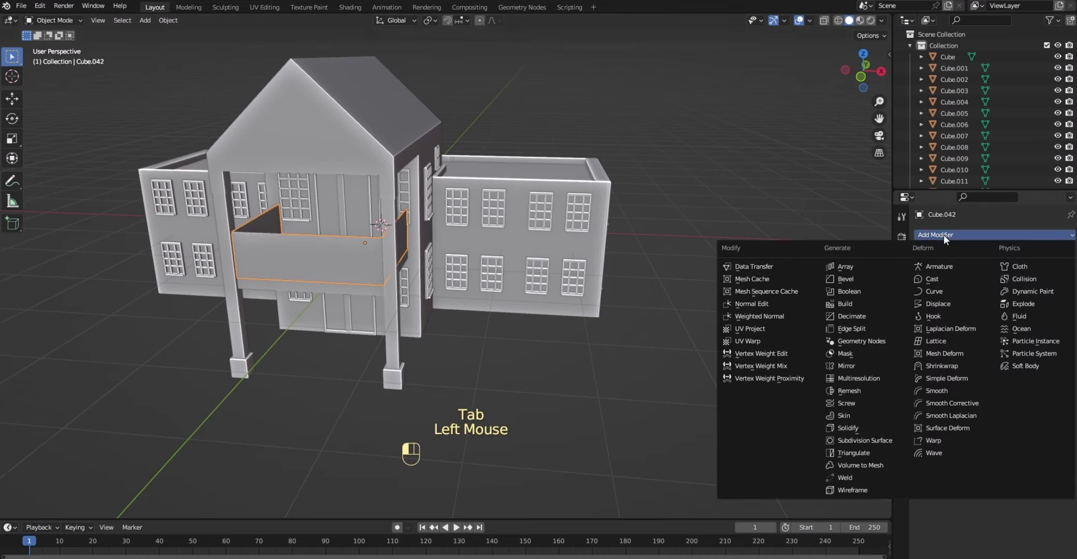
click(852, 416)
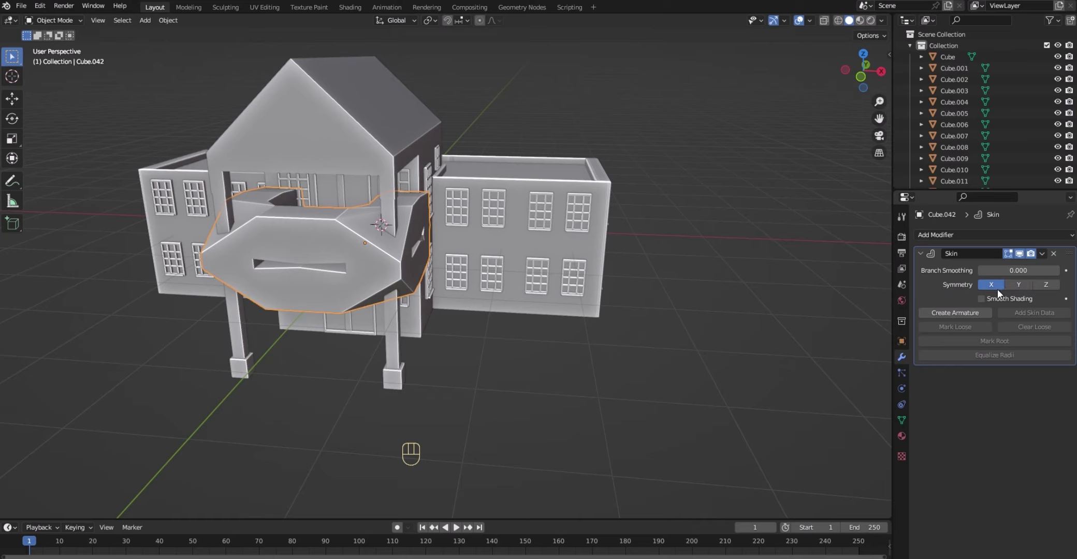
click(1022, 284)
click(1046, 284)
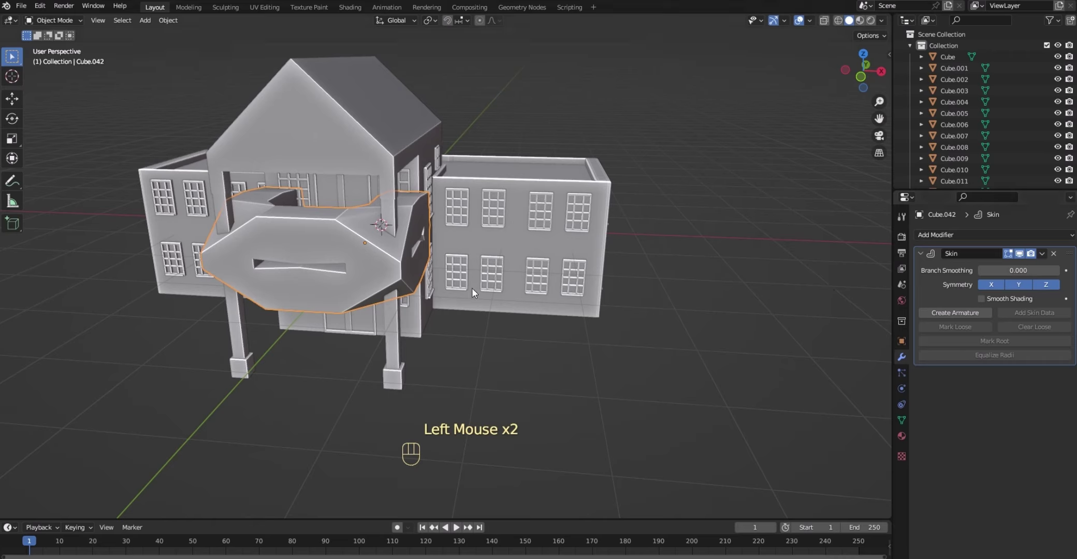
- Select the whole railing mesh and shrink its skin radius to about 0.036 so the rails become thin bars
key(Tab)
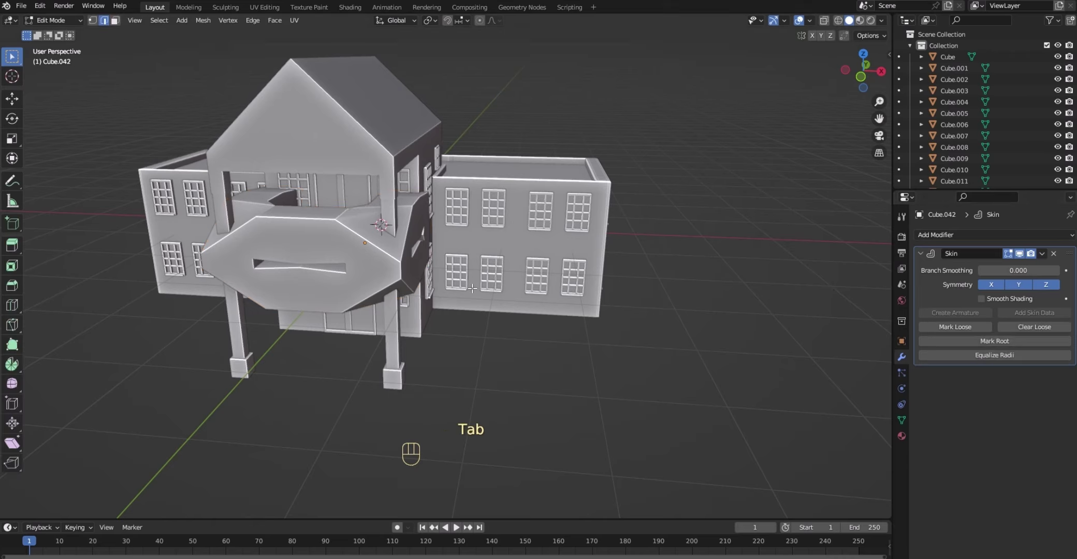
key(a)
key(ctrl+a)
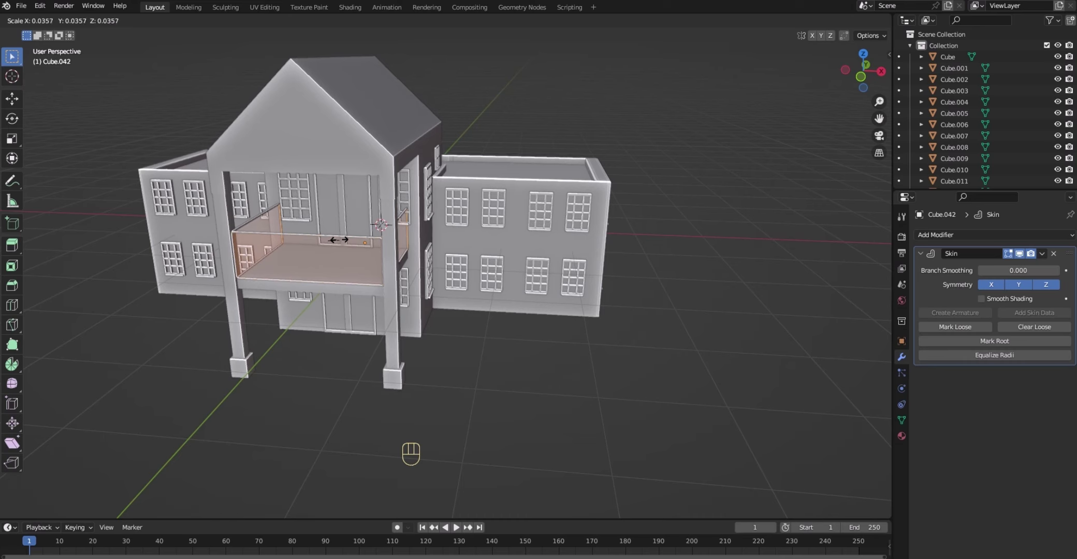
click(337, 241)
drag(860, 78, 824, 92)
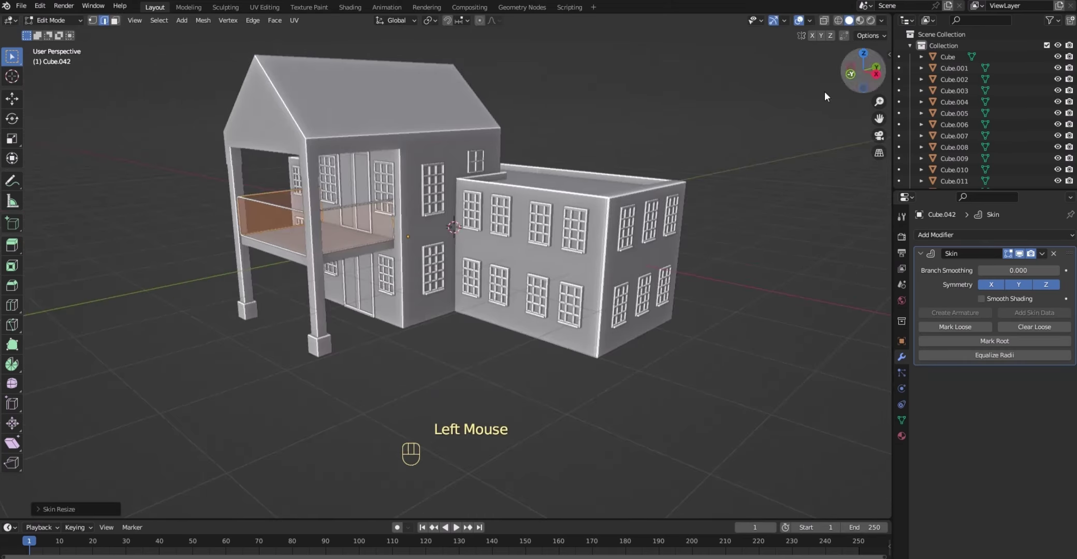
click(644, 124)
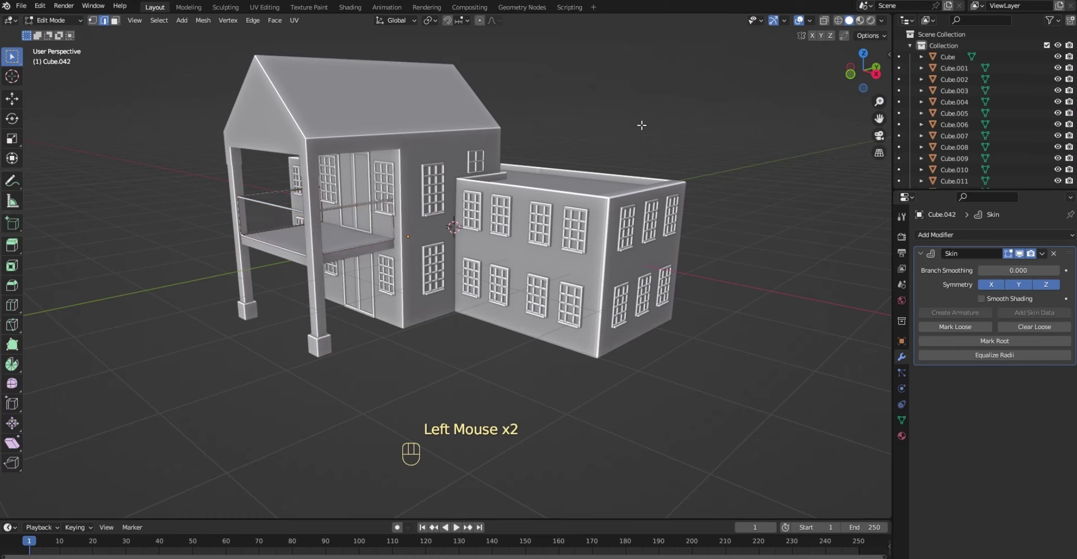
- Add 8 vertical loop cuts across one side section of the balcony railing to form balusters, with a slide factor of about 0.247
drag(866, 83, 812, 82)
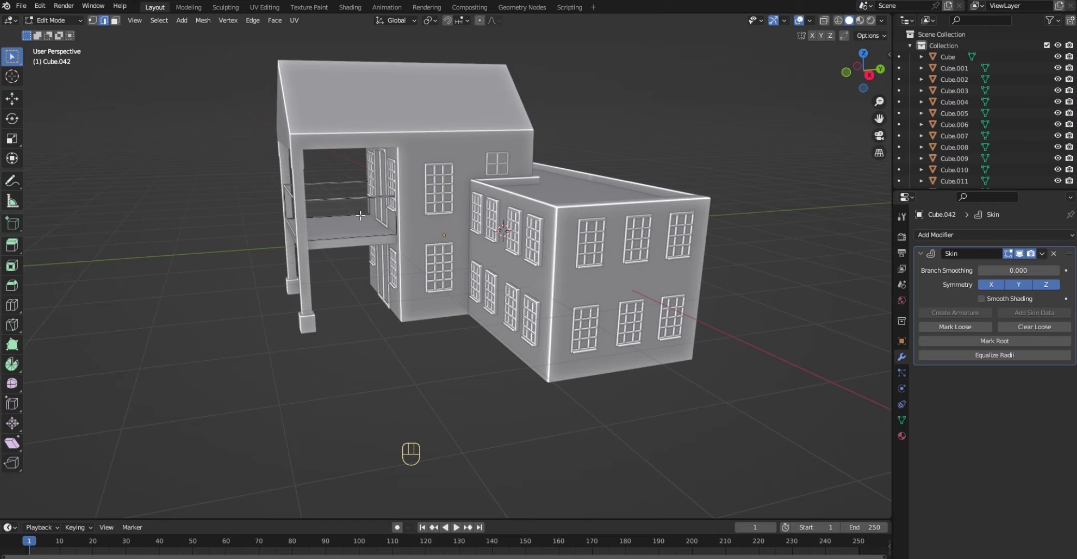
key(ctrl+r)
scroll(360, 215, up, 2)
scroll(360, 215, up, 1)
scroll(361, 215, up, 6)
scroll(361, 215, down, 1)
scroll(360, 214, down, 1)
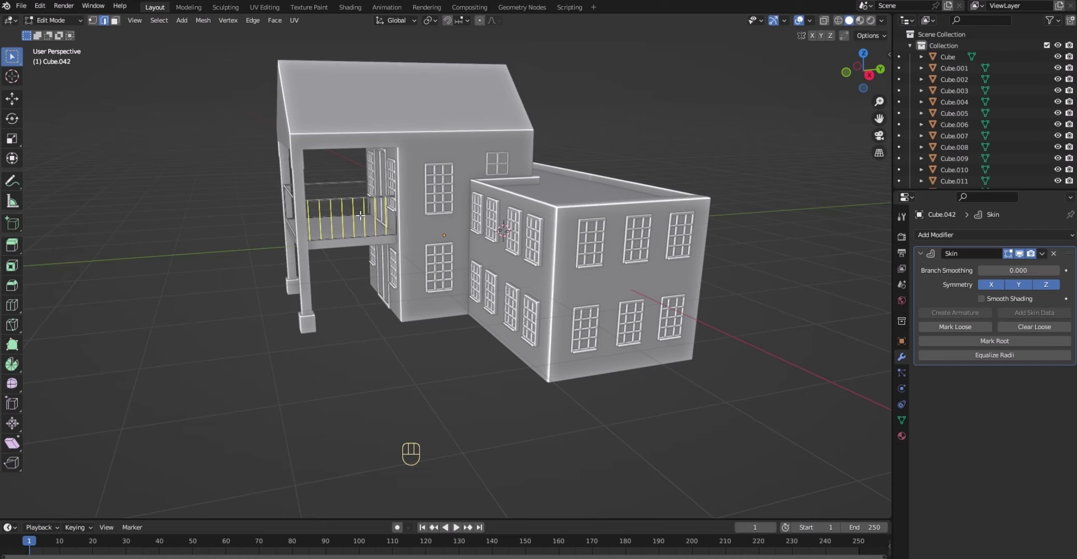
click(360, 215)
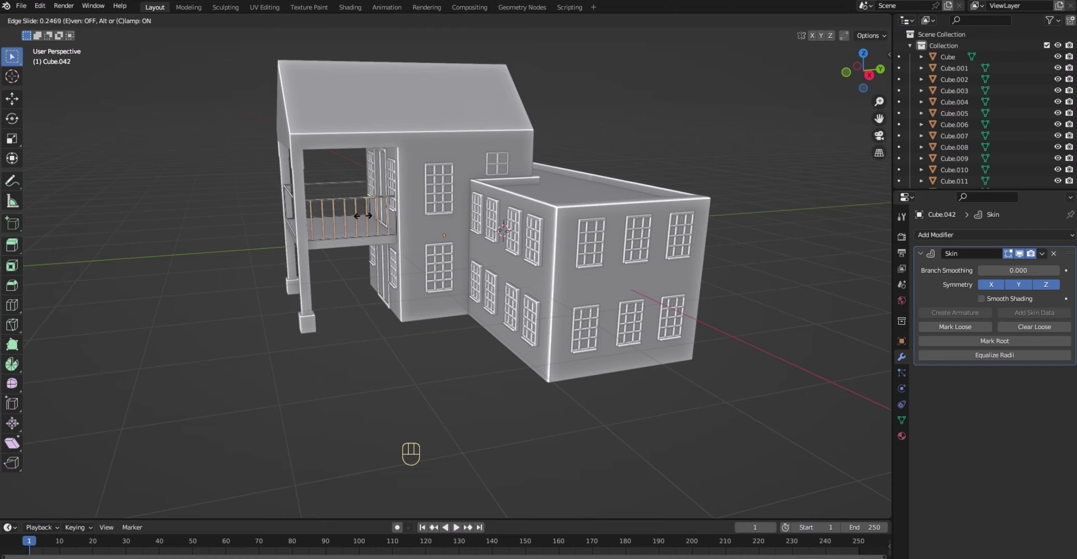
click(362, 215)
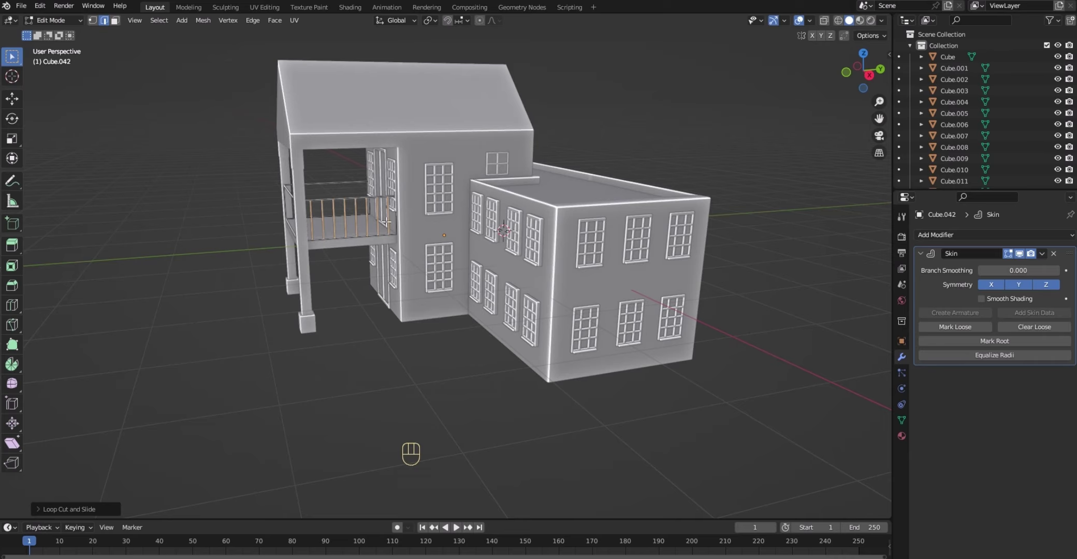
click(39, 510)
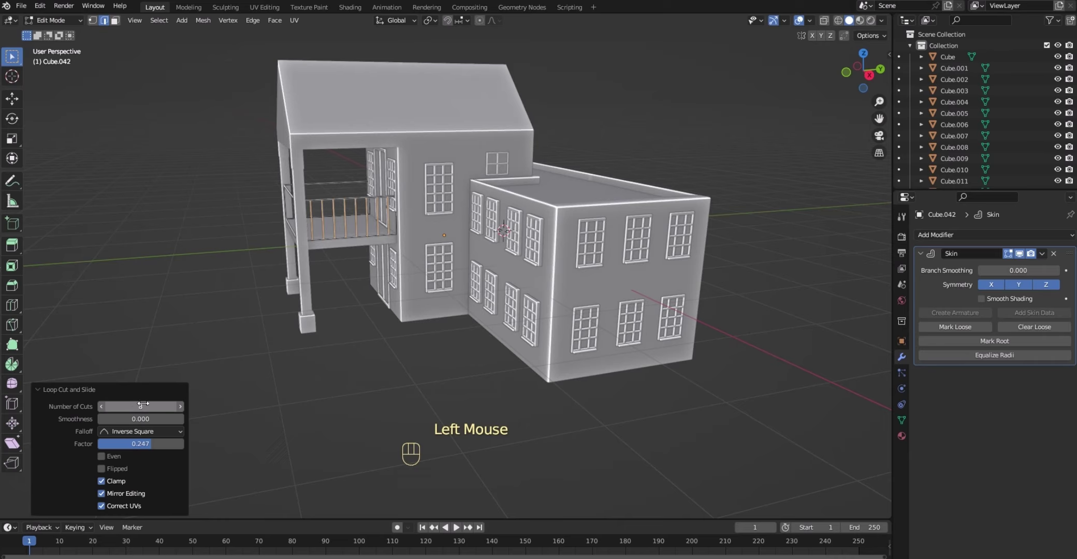
click(38, 389)
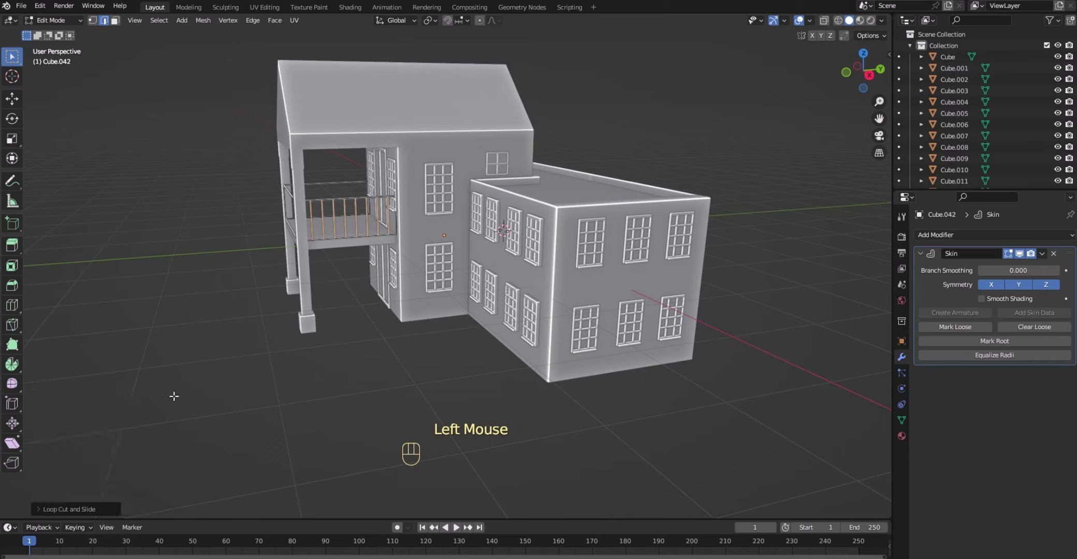
- Add vertical loop cuts across the opposite side section of the railing, setting the number of cuts to 8 with a slide factor of about 0.02
drag(858, 79, 1044, 73)
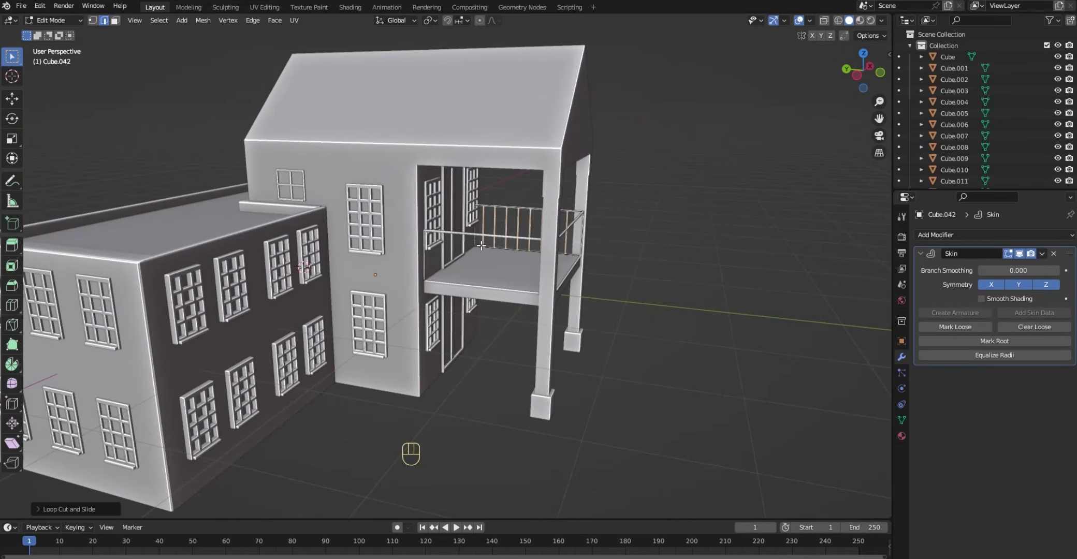
key(ctrl+r)
scroll(482, 245, up, 2)
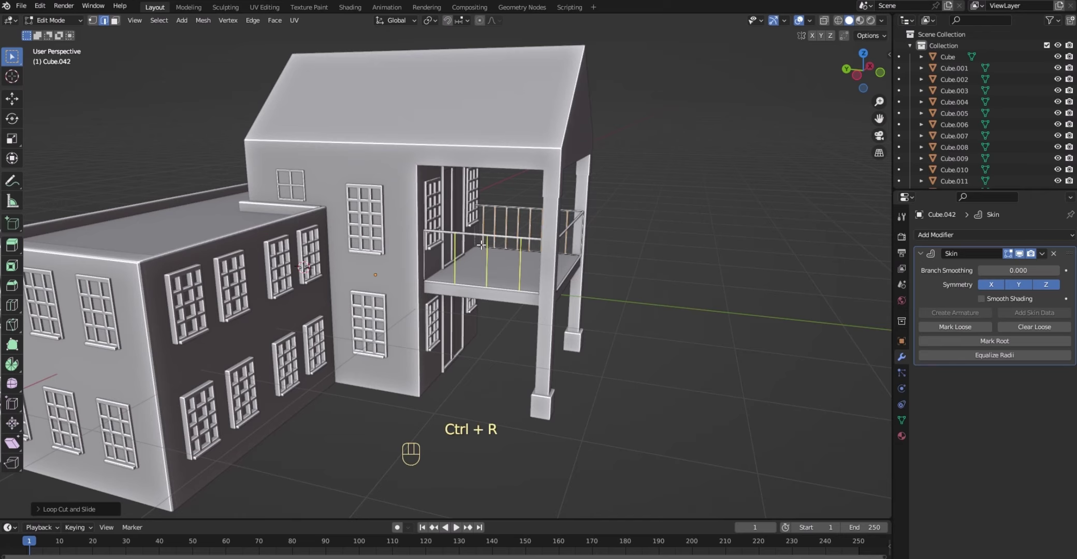
click(481, 245)
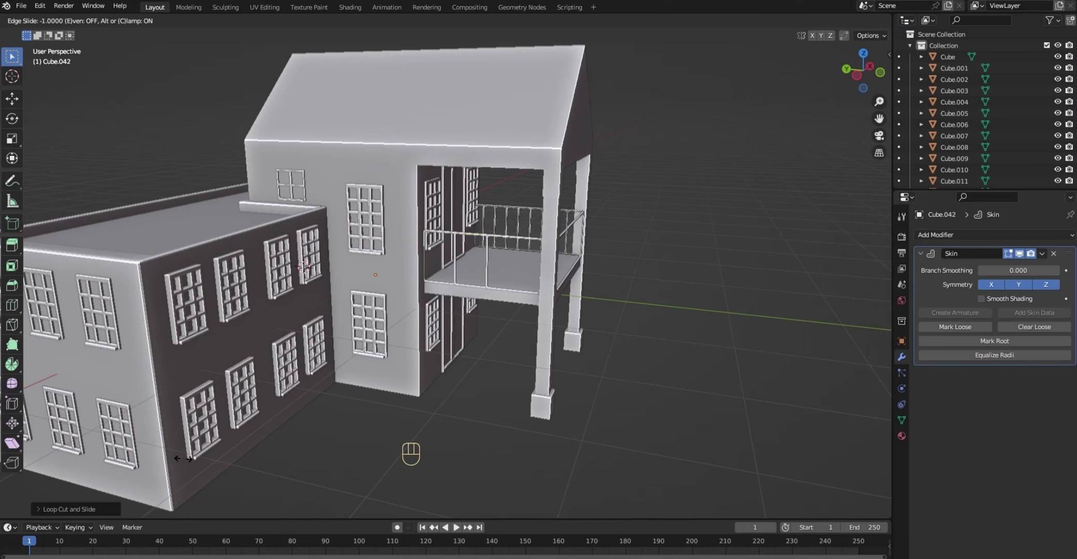
click(480, 269)
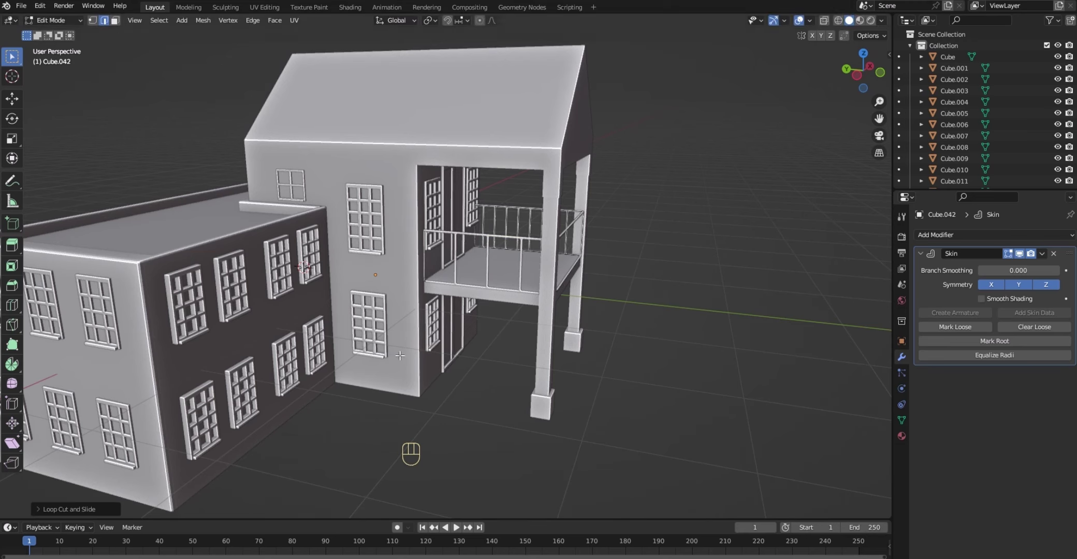
click(38, 508)
double_click(138, 407)
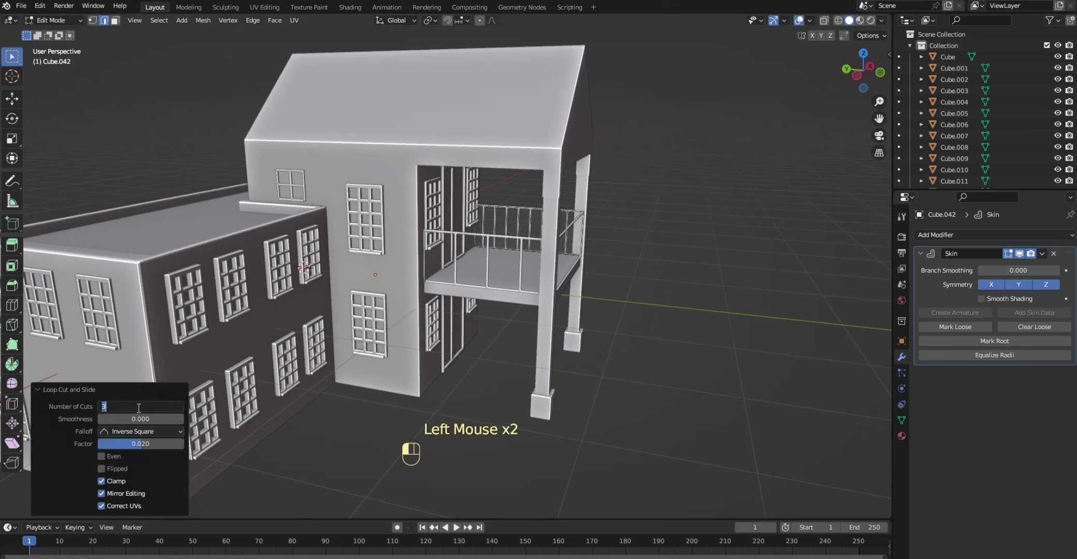
key(Return)
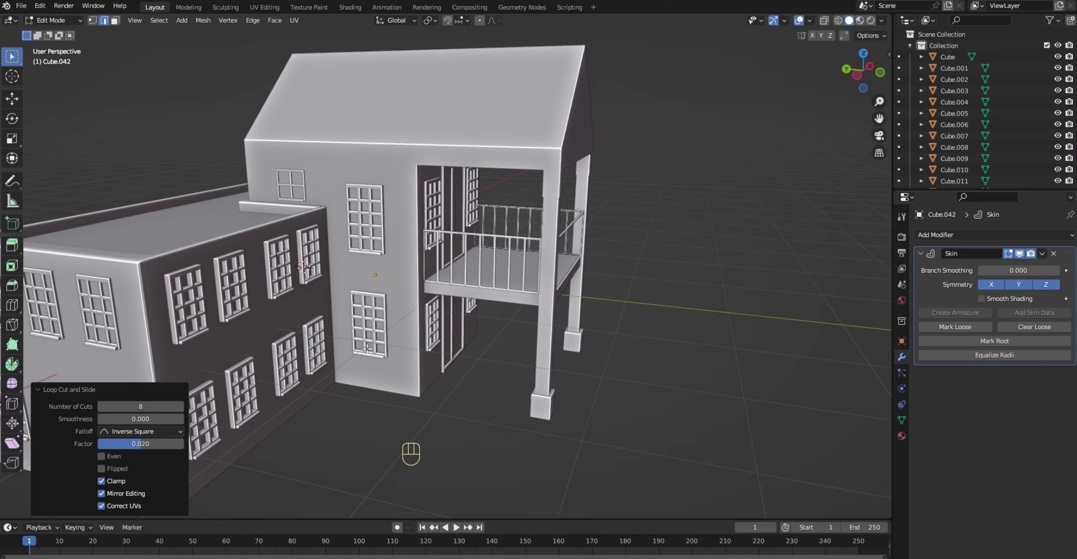
click(471, 324)
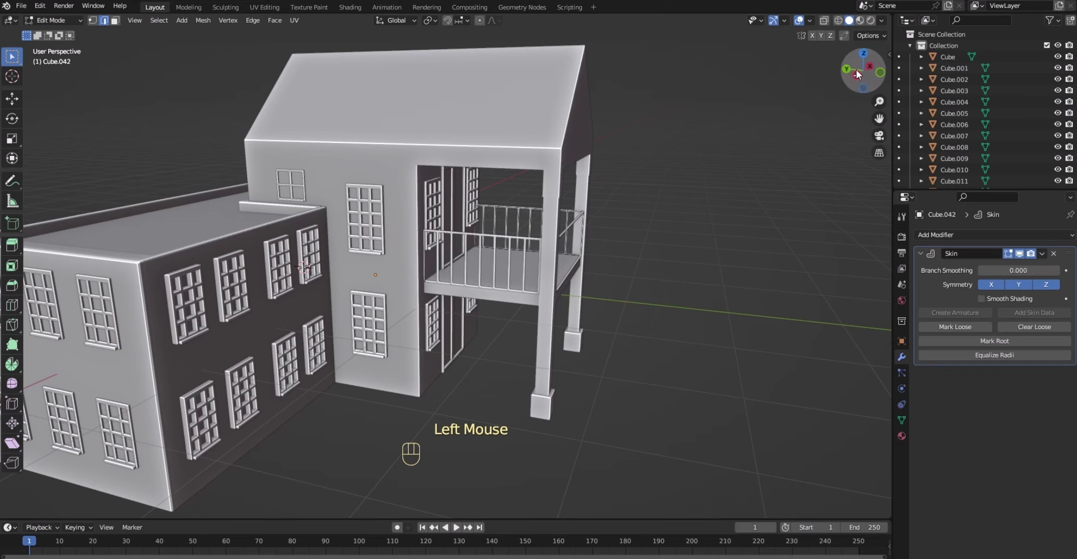
- Add 11 evenly spaced vertical loop cuts across the front section of the balcony railing without sliding them
drag(861, 74, 790, 72)
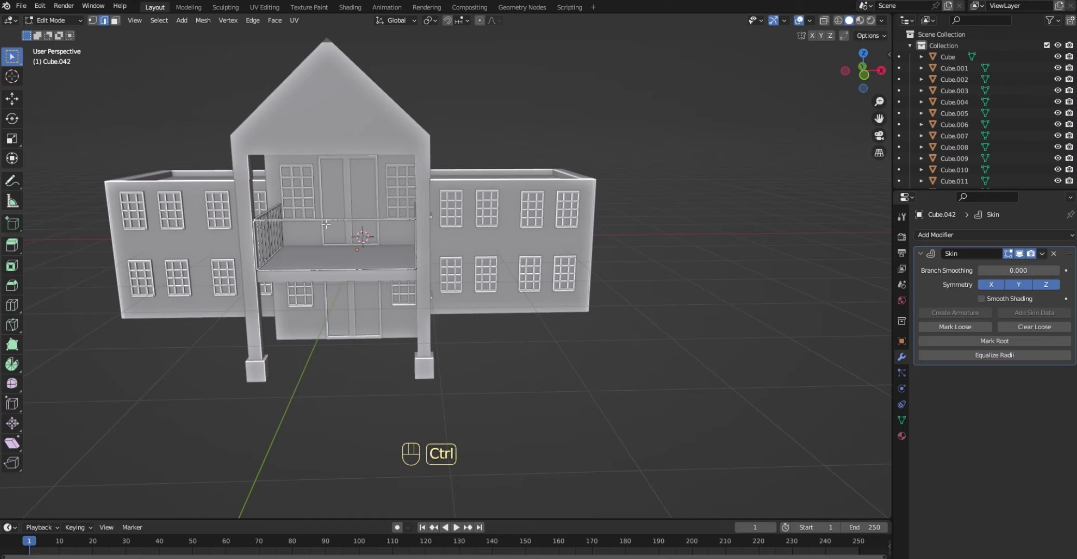
key(ctrl+r)
scroll(326, 224, up, 5)
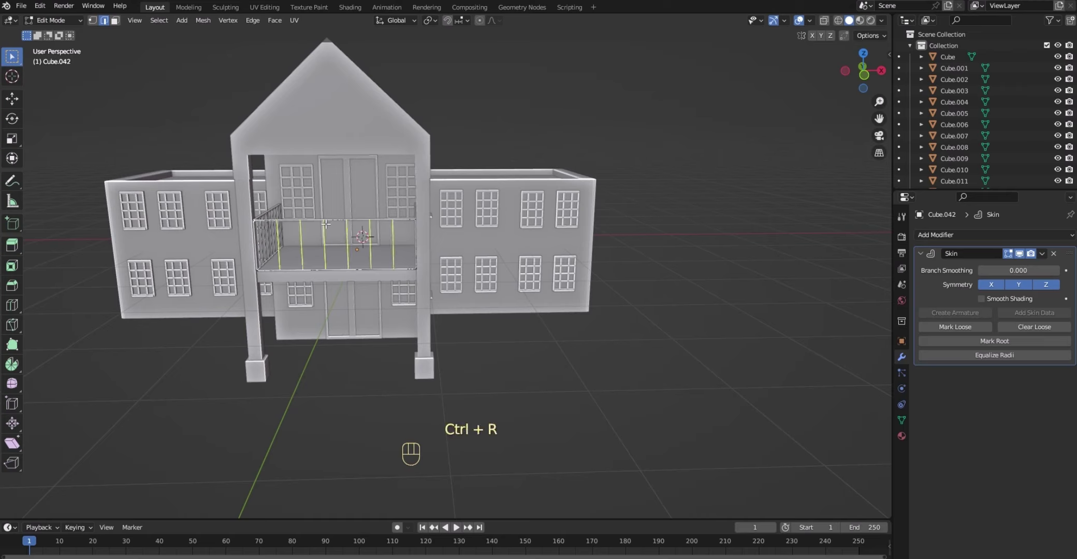
scroll(325, 224, up, 1)
scroll(326, 224, down, 2)
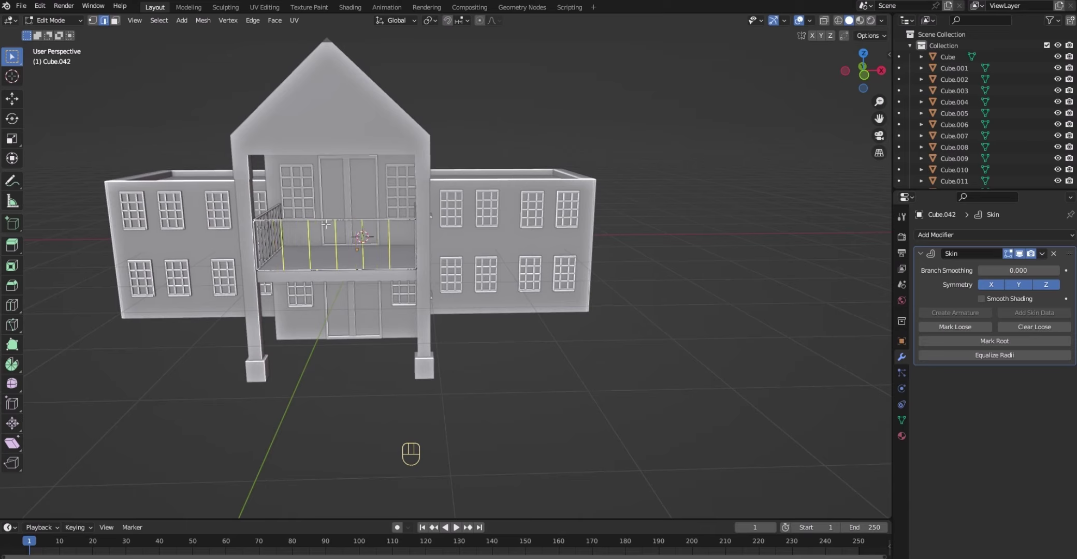
scroll(326, 223, up, 2)
scroll(326, 224, up, 3)
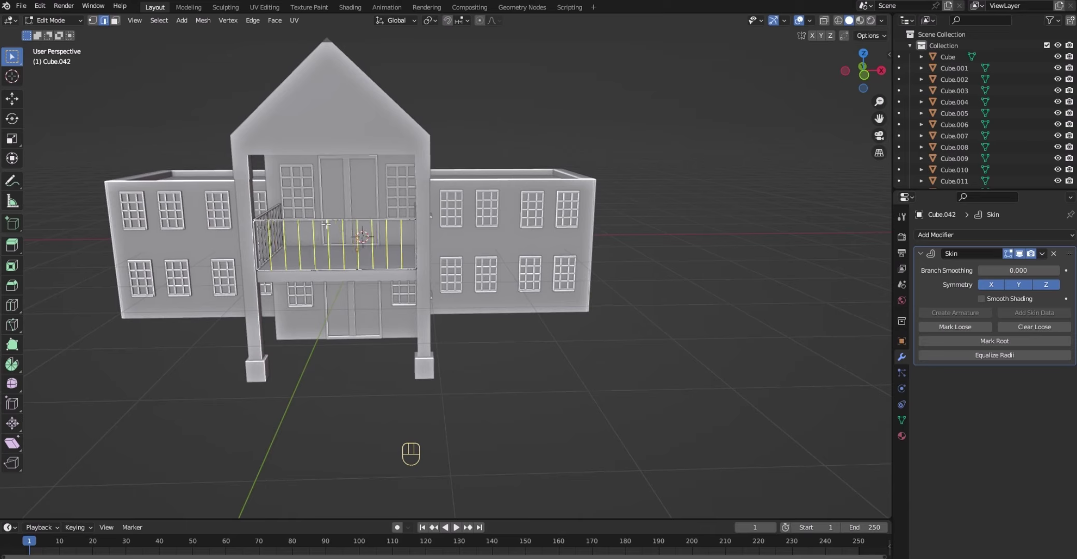
scroll(326, 224, up, 1)
click(326, 224)
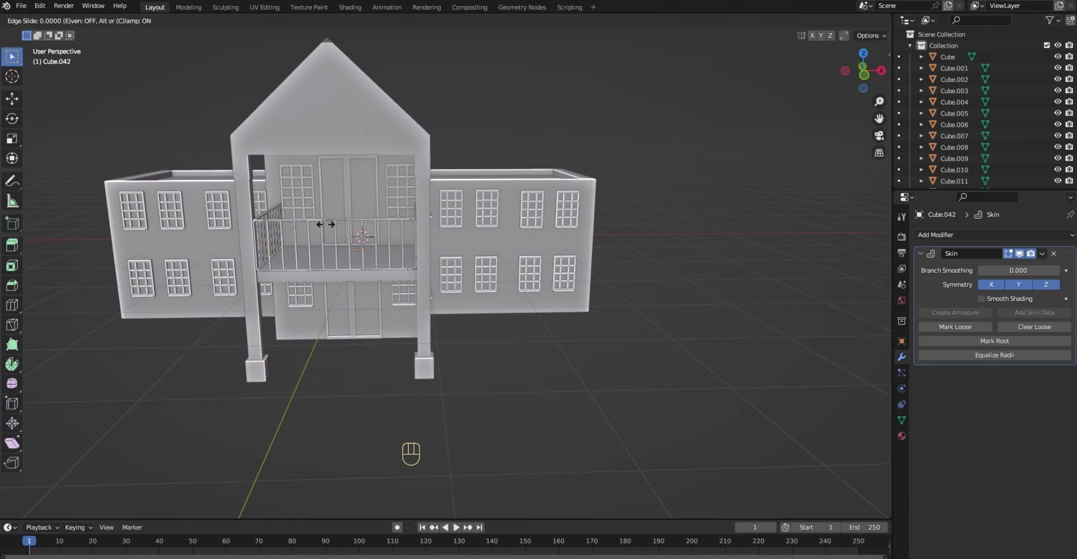
right_click(326, 224)
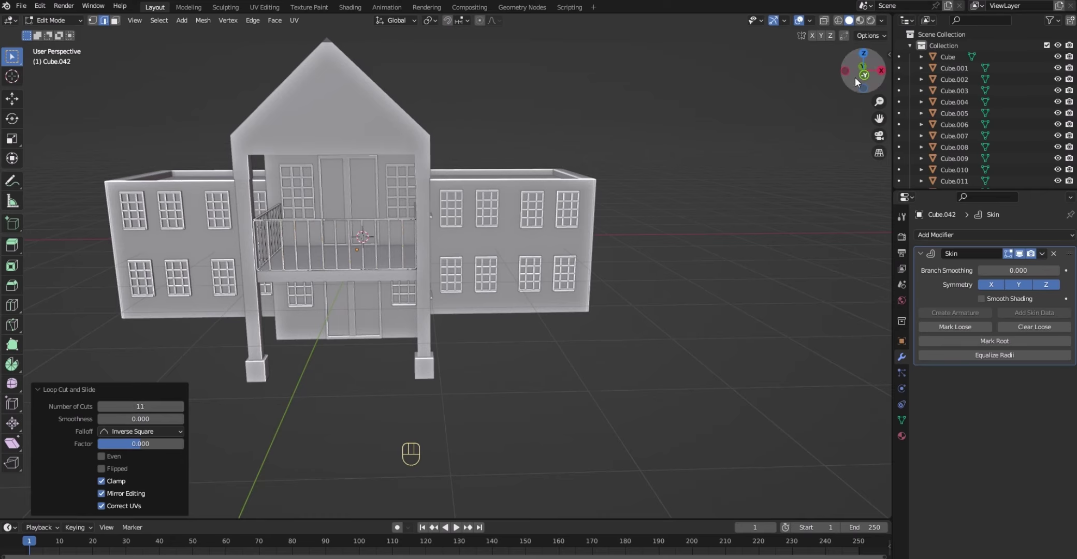
- Add 2 horizontal loop cuts running around all three sides of the railing as intermediate rails
drag(856, 79, 824, 76)
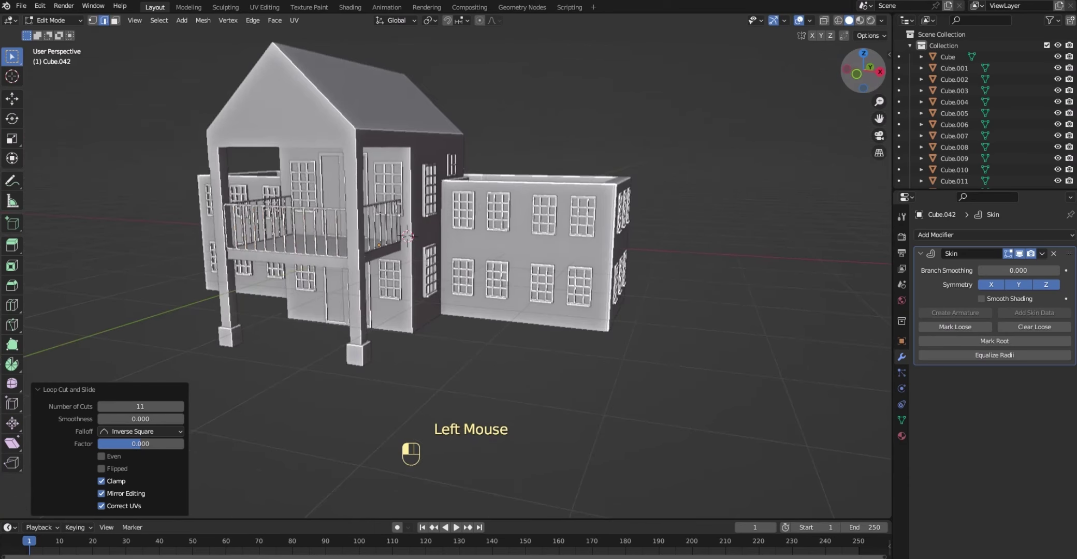
click(564, 116)
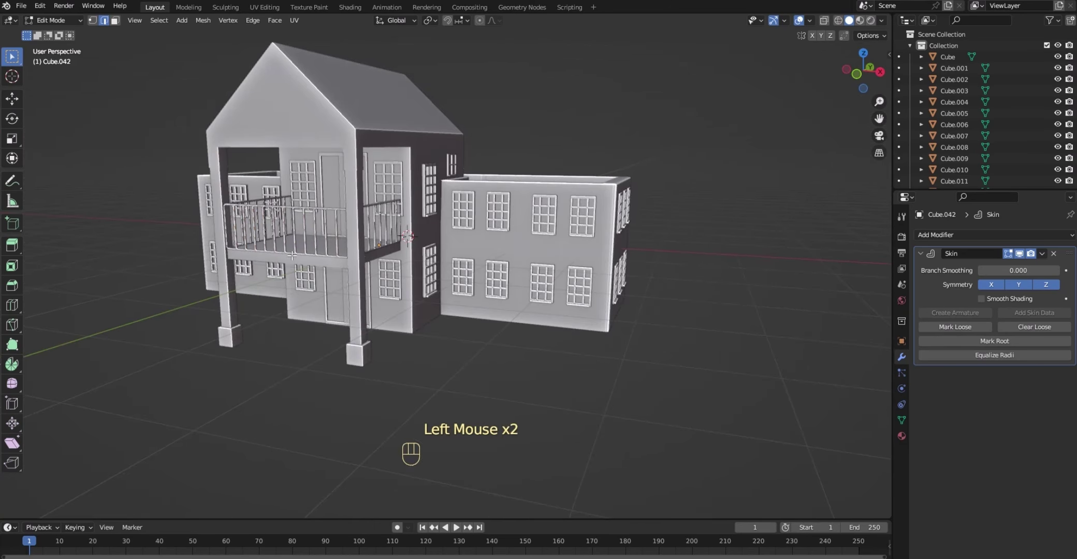
key(ctrl+r)
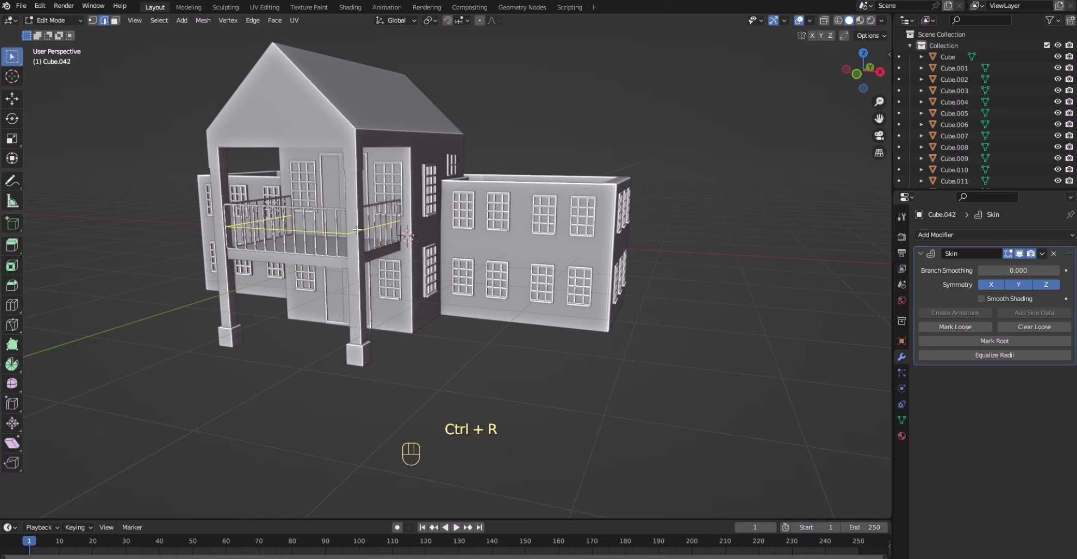
scroll(357, 229, up, 3)
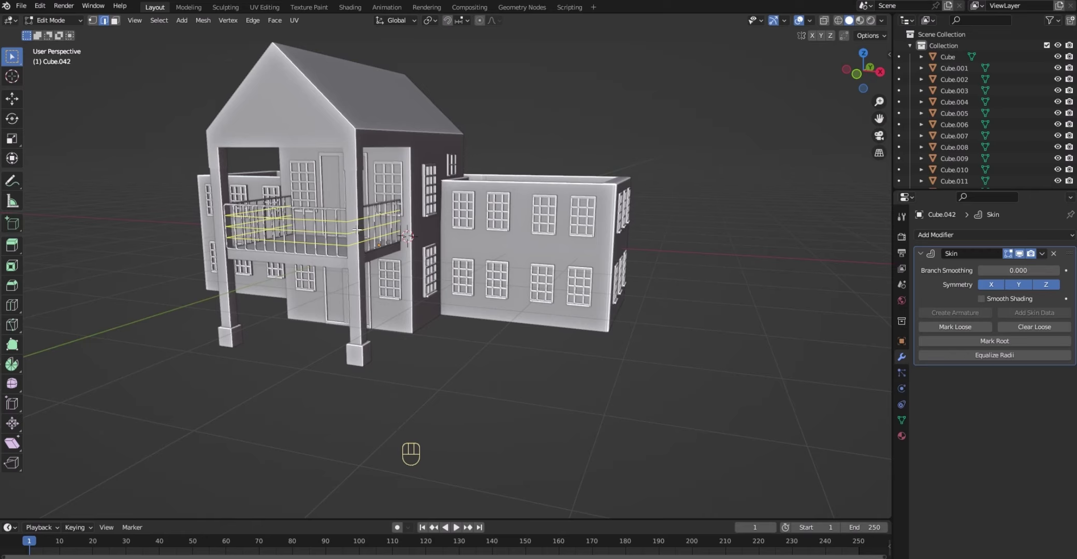
scroll(357, 229, down, 2)
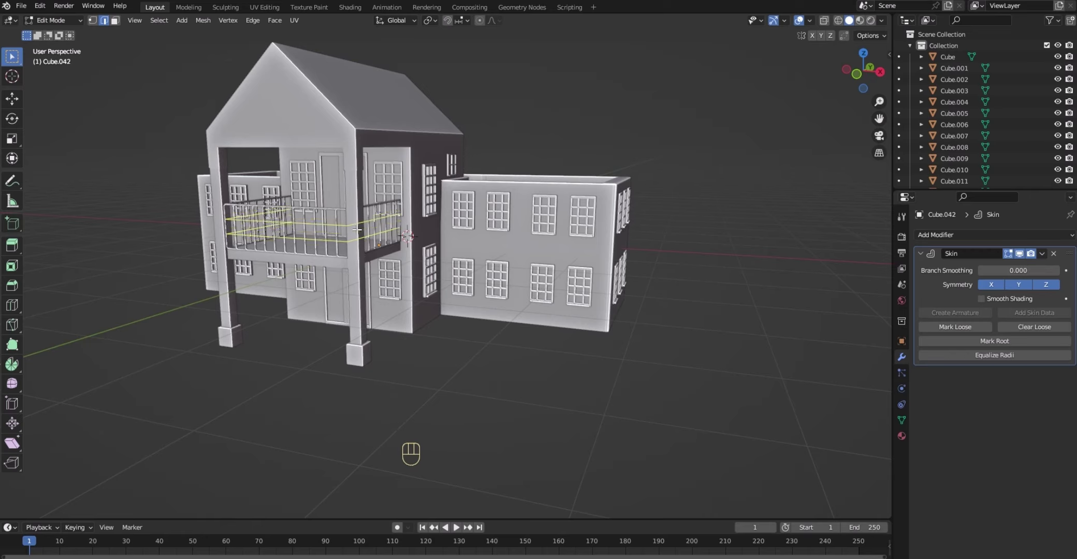
click(356, 229)
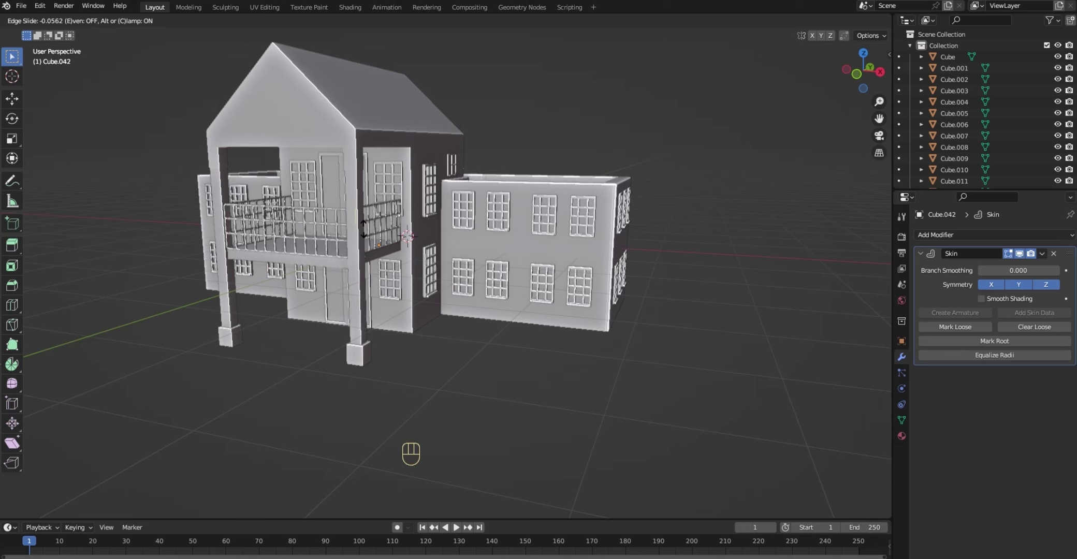
click(363, 228)
click(363, 230)
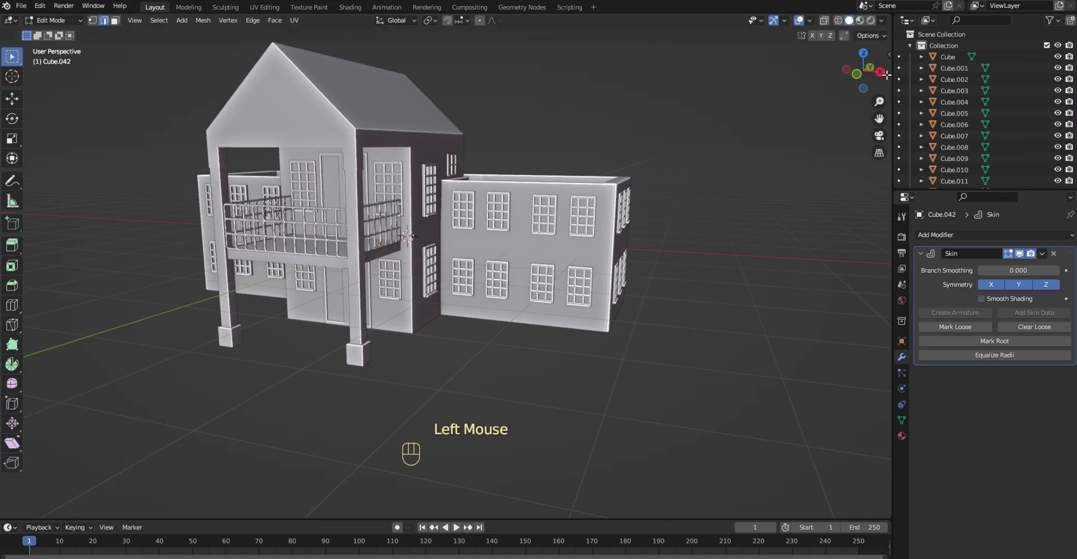
- Return to Object Mode and deselect the balcony railing
drag(875, 73, 745, 100)
click(695, 102)
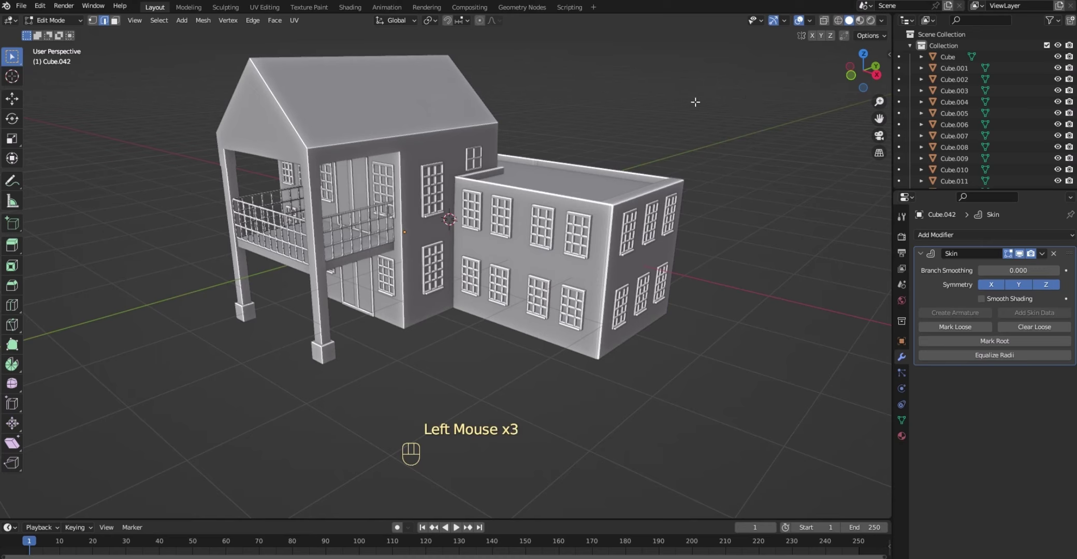
key(Tab)
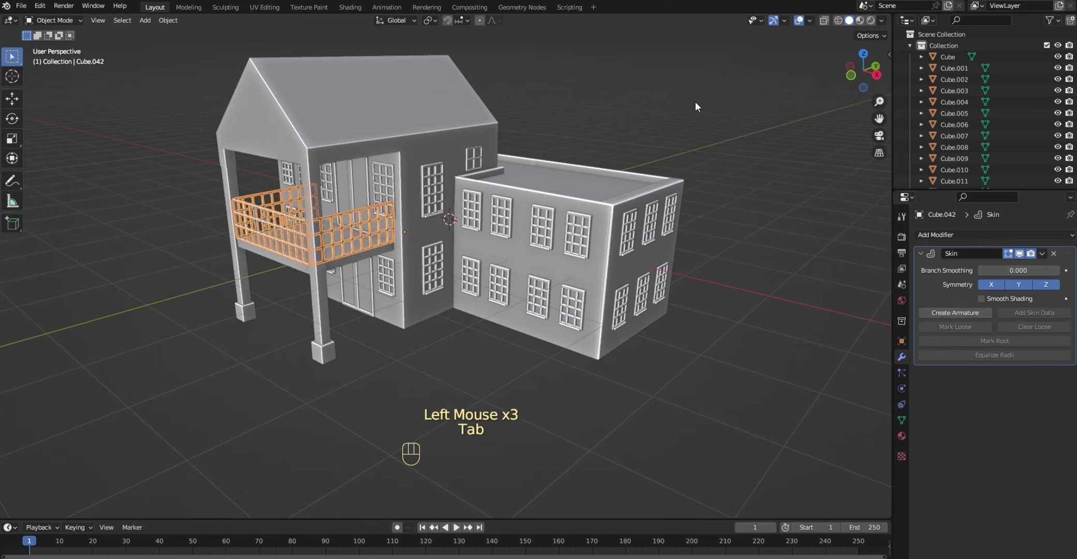
click(695, 103)
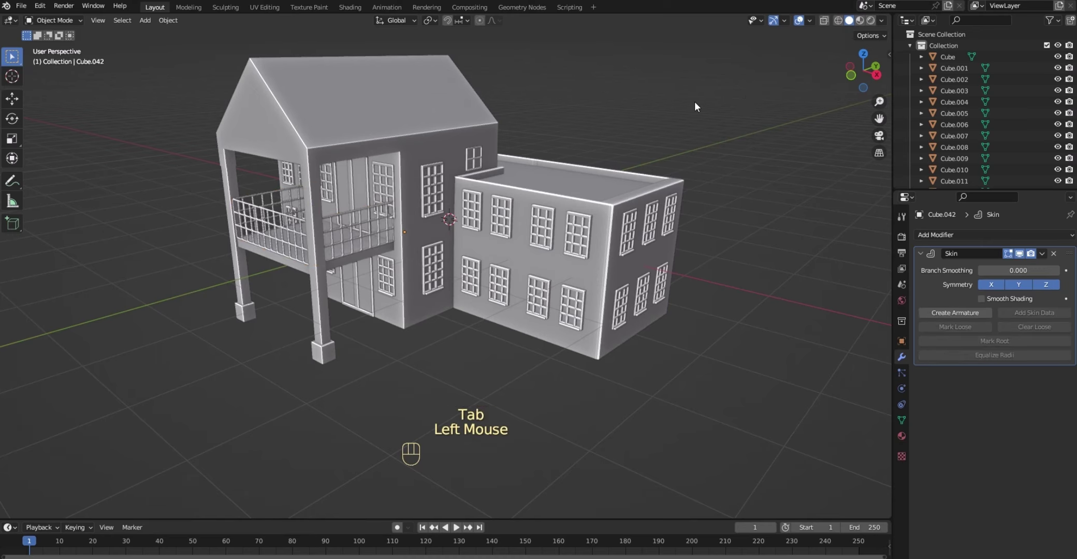
- Move the upper-floor window on the left of the balcony door about 0.02 m along X toward the door
drag(862, 81, 891, 76)
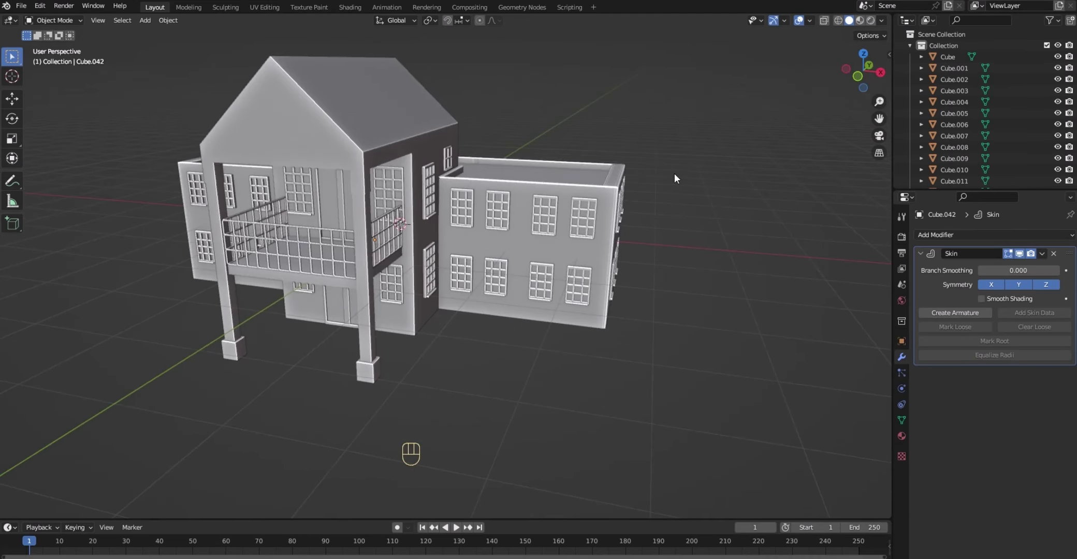
drag(859, 74, 883, 70)
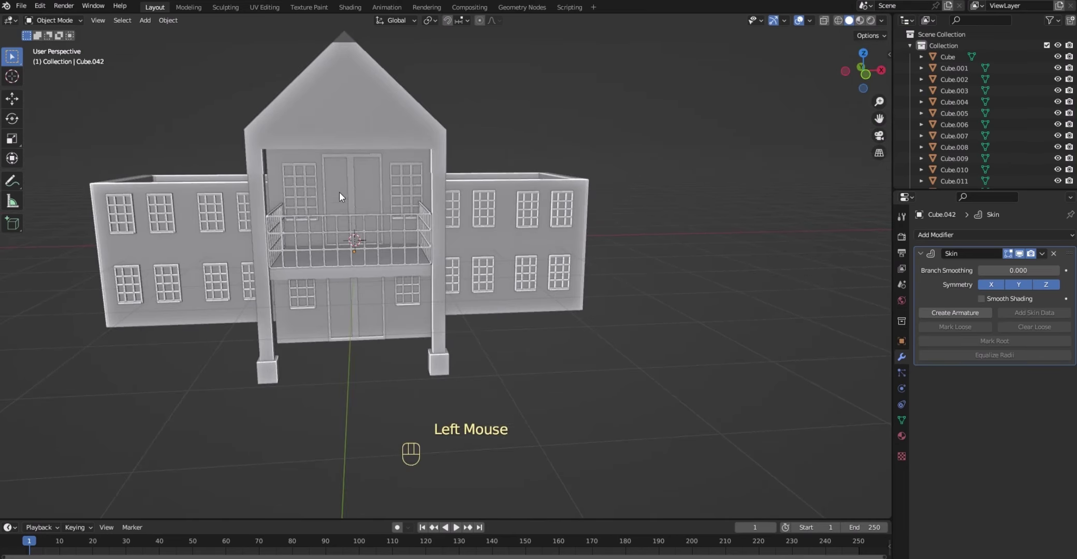
click(311, 196)
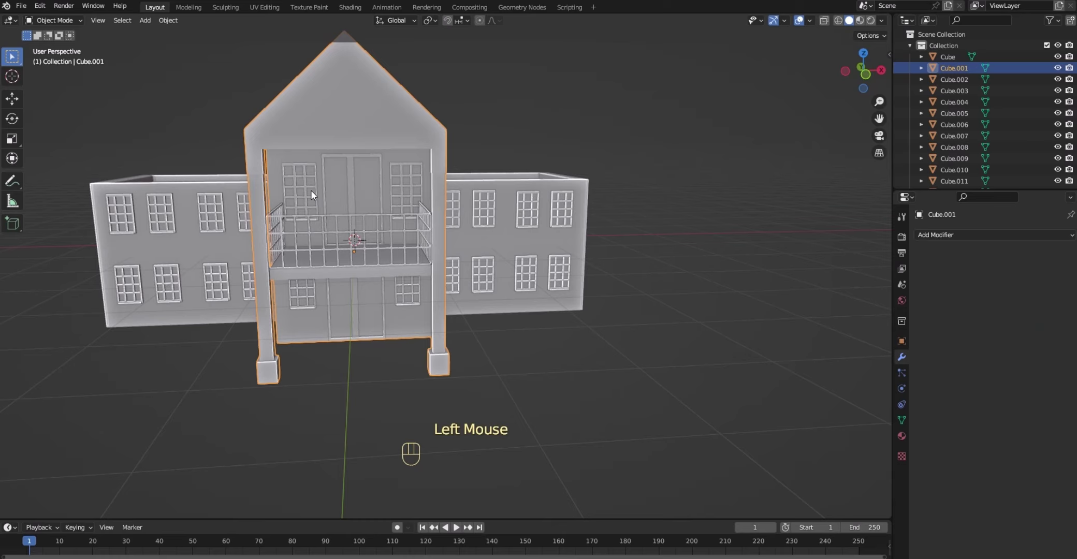
click(311, 192)
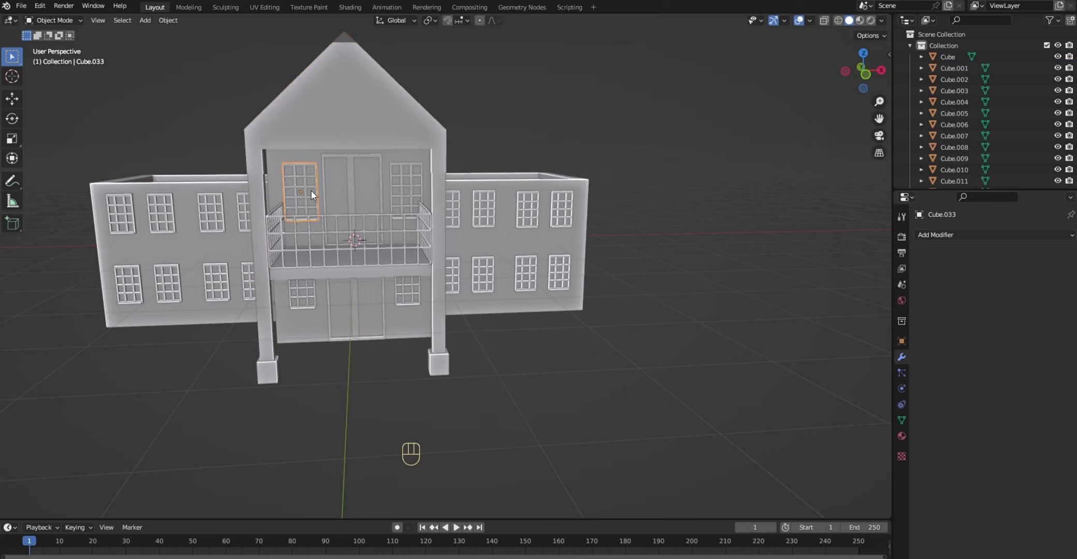
key(g)
key(x)
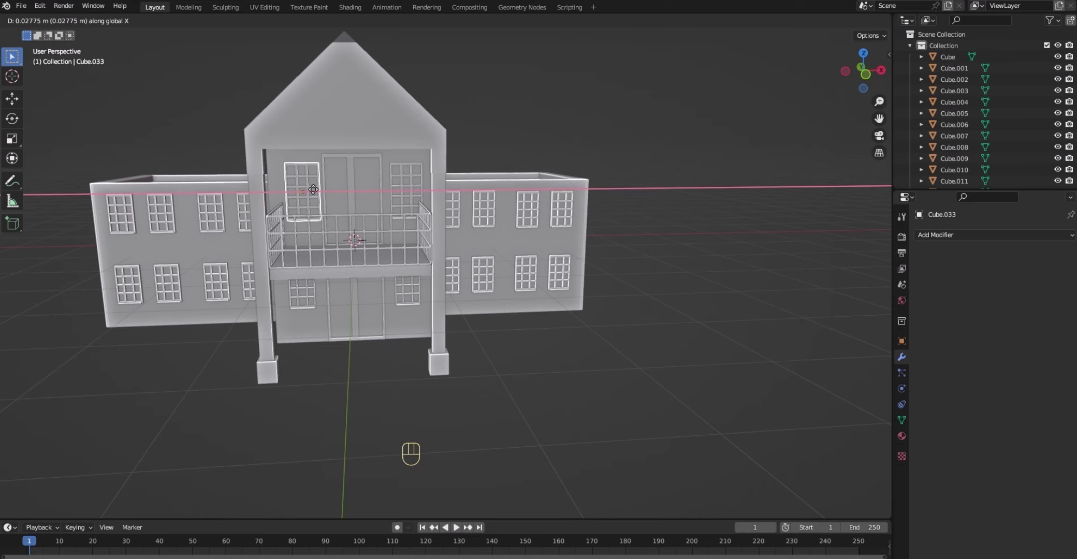
click(313, 190)
- Move the upper-floor window on the right of the balcony door about 0.1 m along X toward the door
click(405, 190)
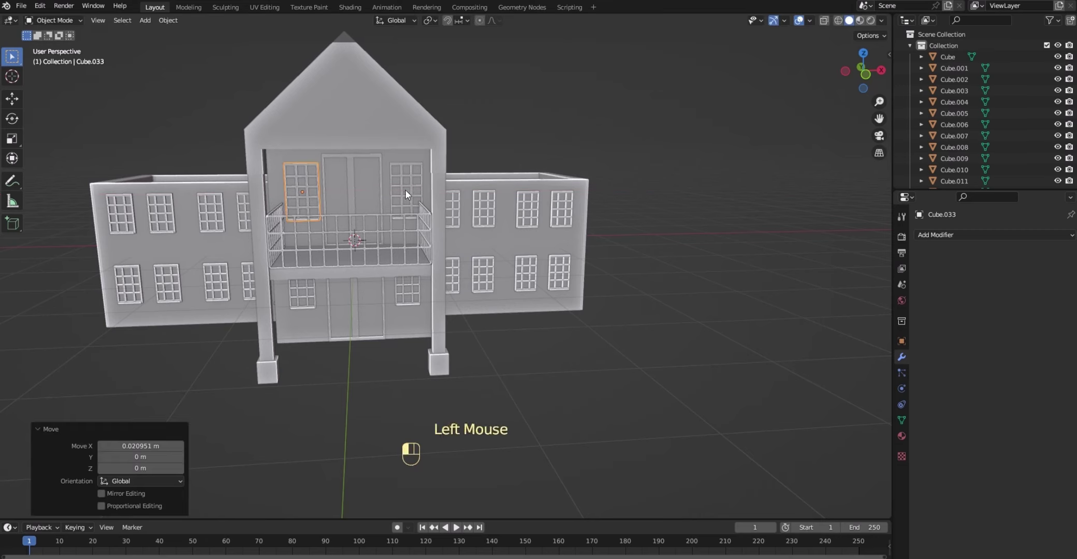
key(g)
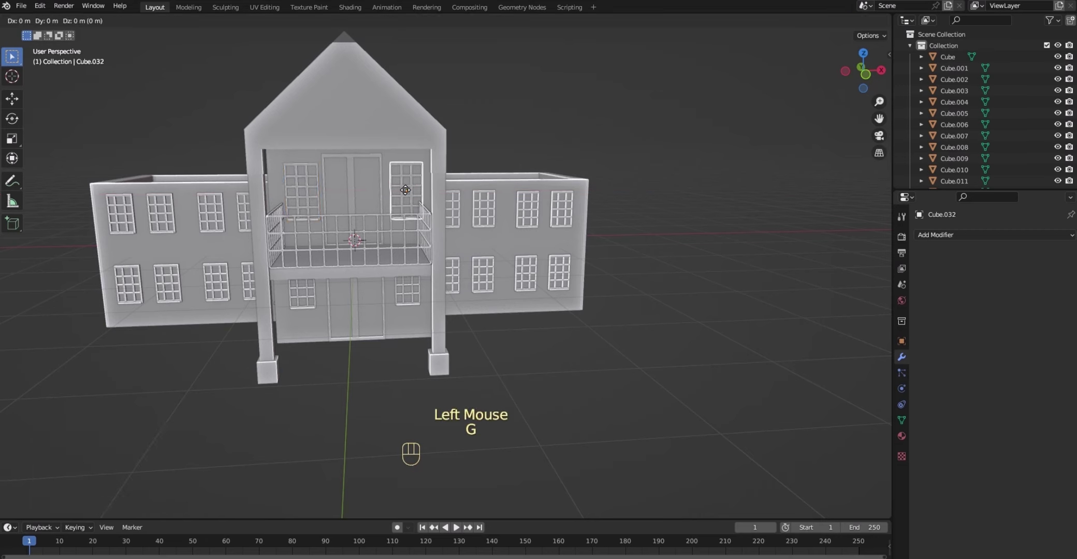
key(x)
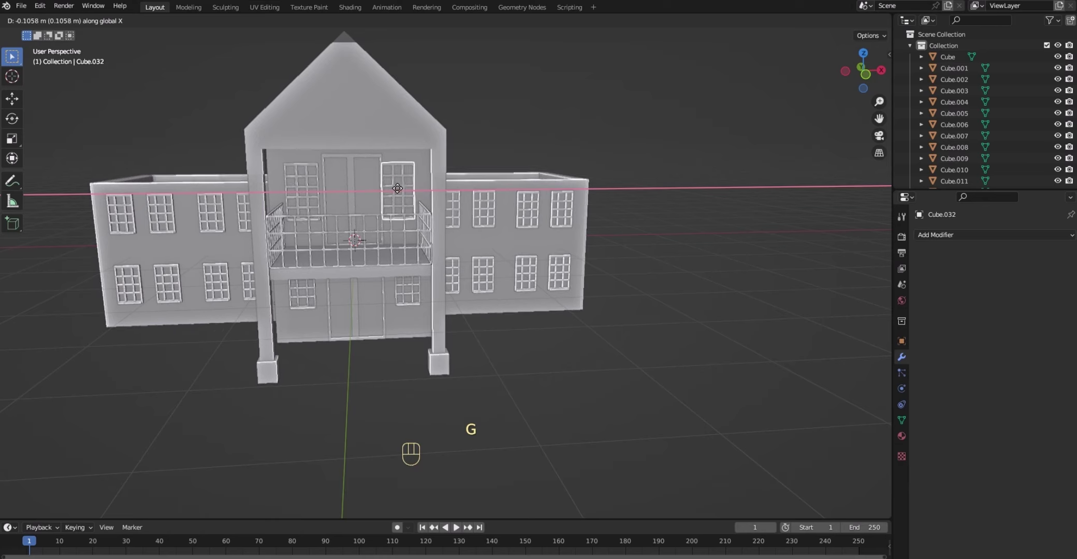
click(399, 189)
- Narrow the balcony door slightly along X and readjust the X position of the window on its right
click(347, 186)
key(s)
key(x)
click(355, 186)
key(g)
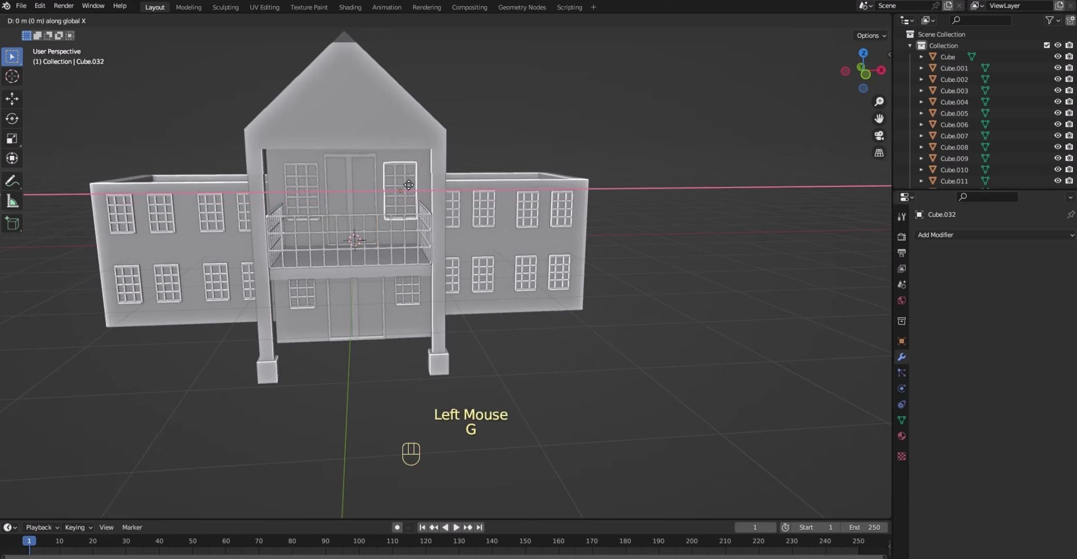
click(624, 189)
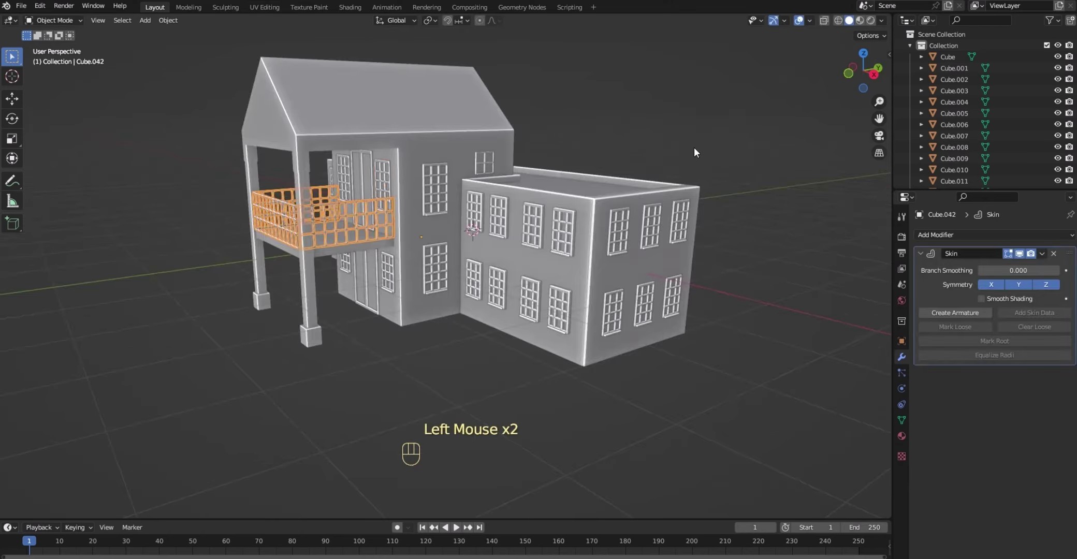
- Rescale the balcony railing very slightly and deselect it
key(s)
click(687, 153)
click(689, 153)
- Nudge the window on the left of the balcony door slightly along X toward the door
drag(864, 71, 818, 71)
click(307, 191)
key(s)
key(x)
key(g)
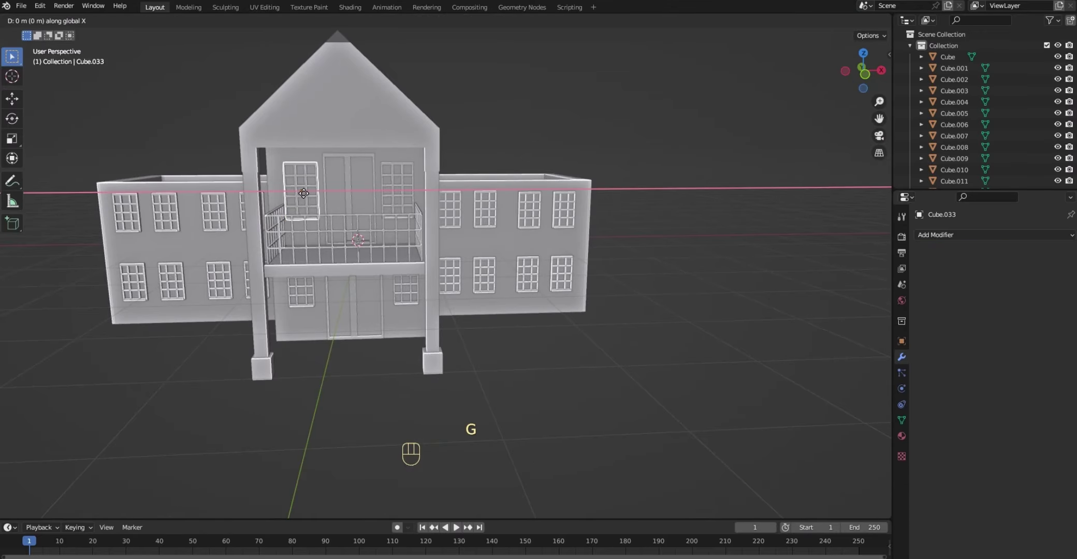
click(305, 193)
- Nudge the window on the right of the balcony door about -0.014 m along X, check the spacing in front view, and deselect it
click(401, 187)
key(g)
key(x)
click(400, 187)
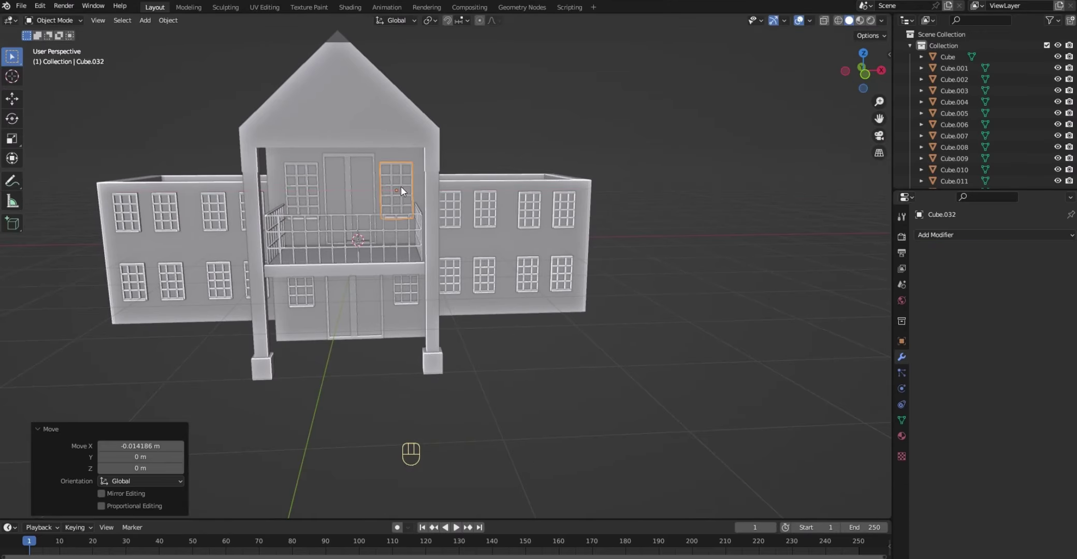
key(KP_1)
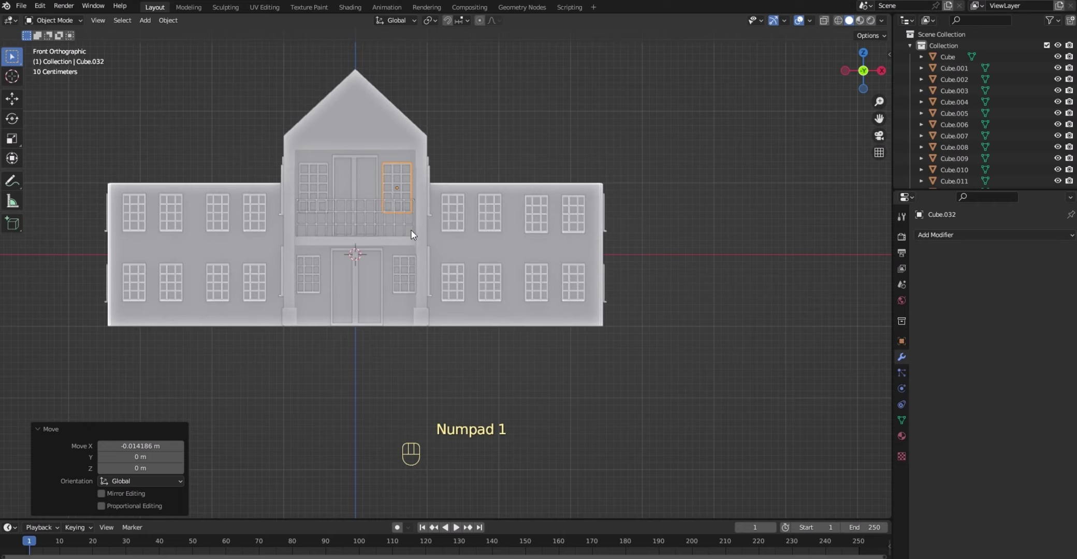
click(479, 146)
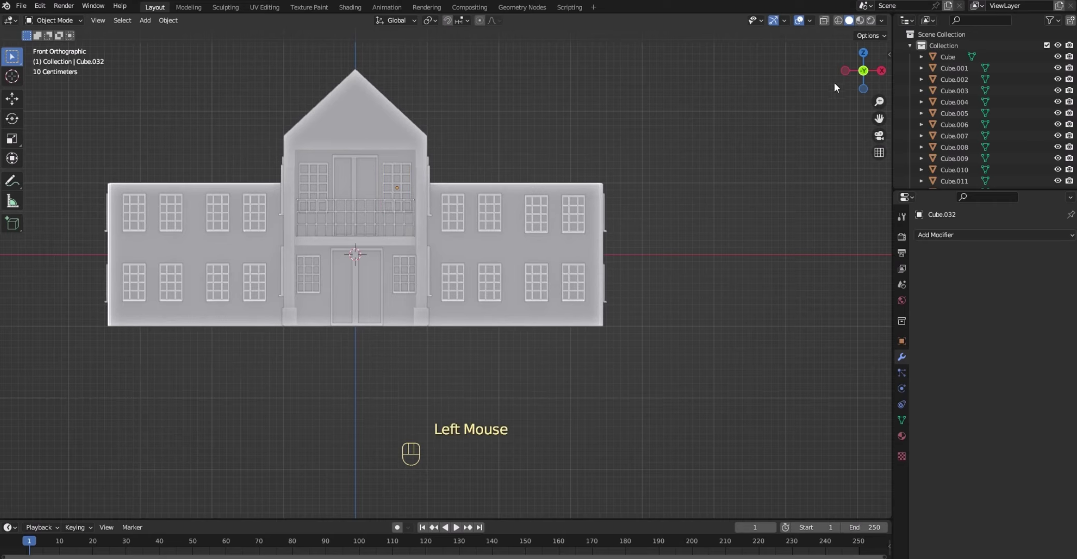
- Select all eight windows on the front wall of the left wing and move them about 0.017 m along Y into the wall
drag(855, 75, 853, 104)
drag(857, 75, 818, 72)
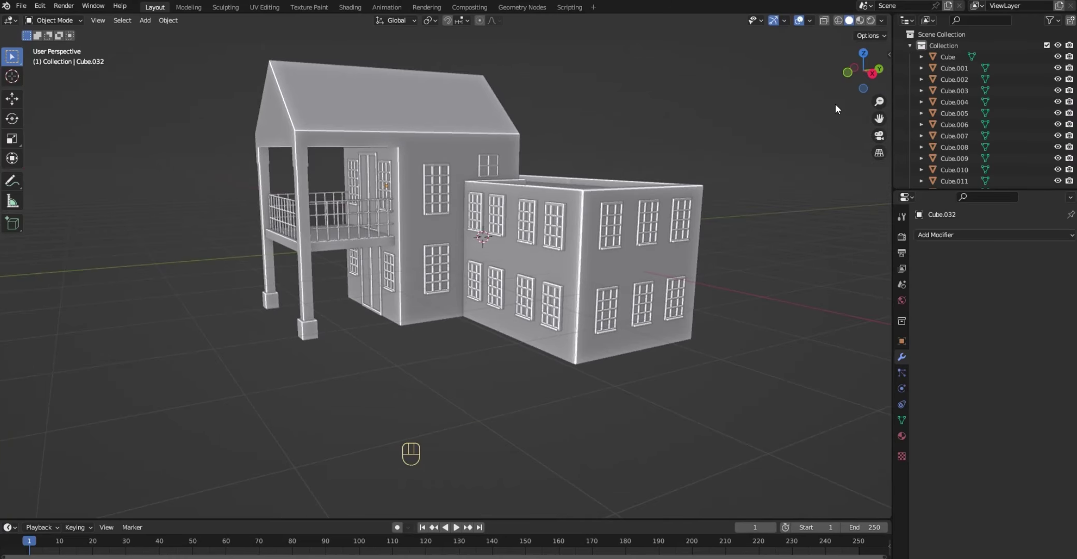
drag(851, 76, 920, 69)
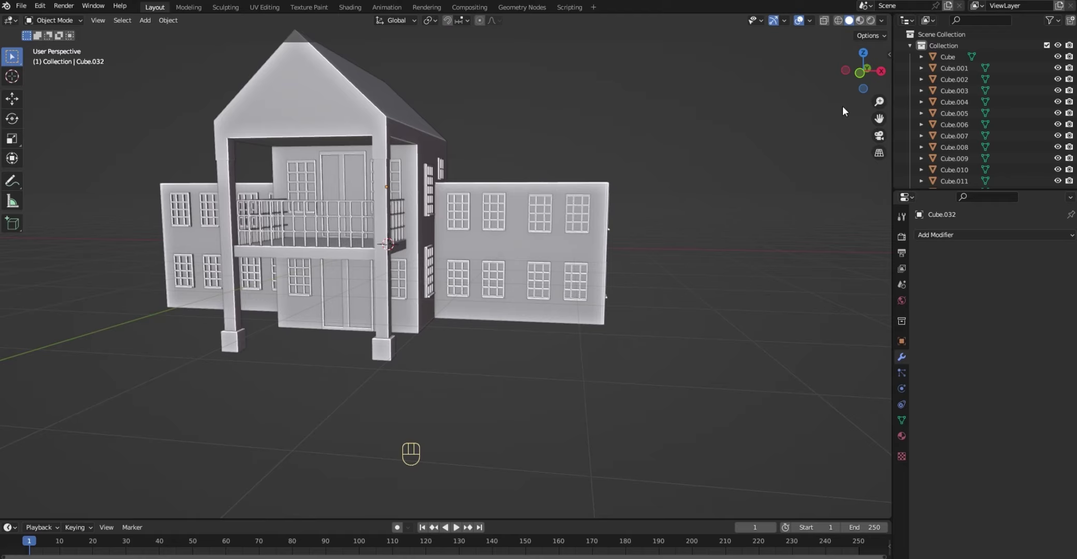
drag(854, 78, 962, 86)
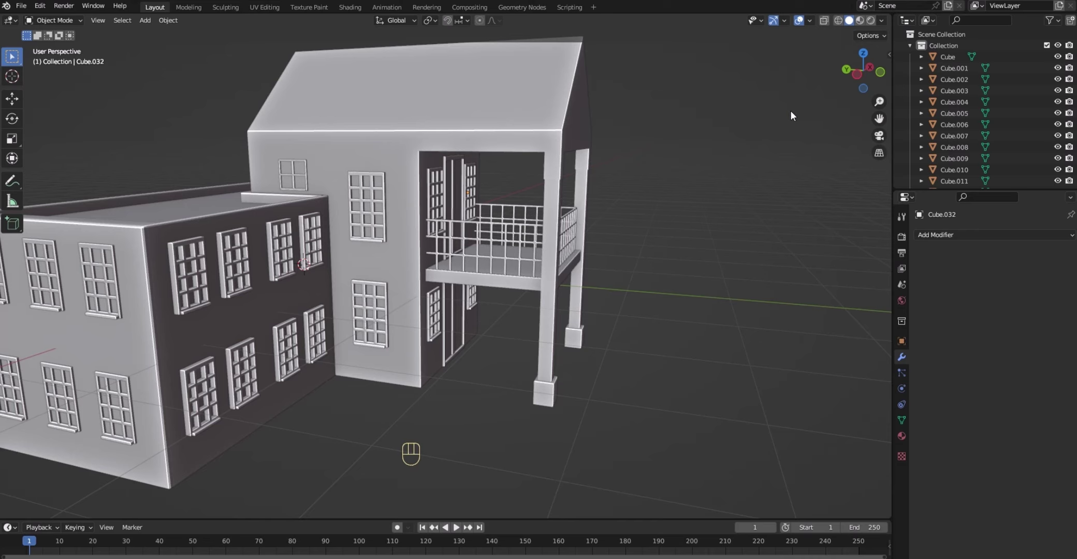
click(277, 234)
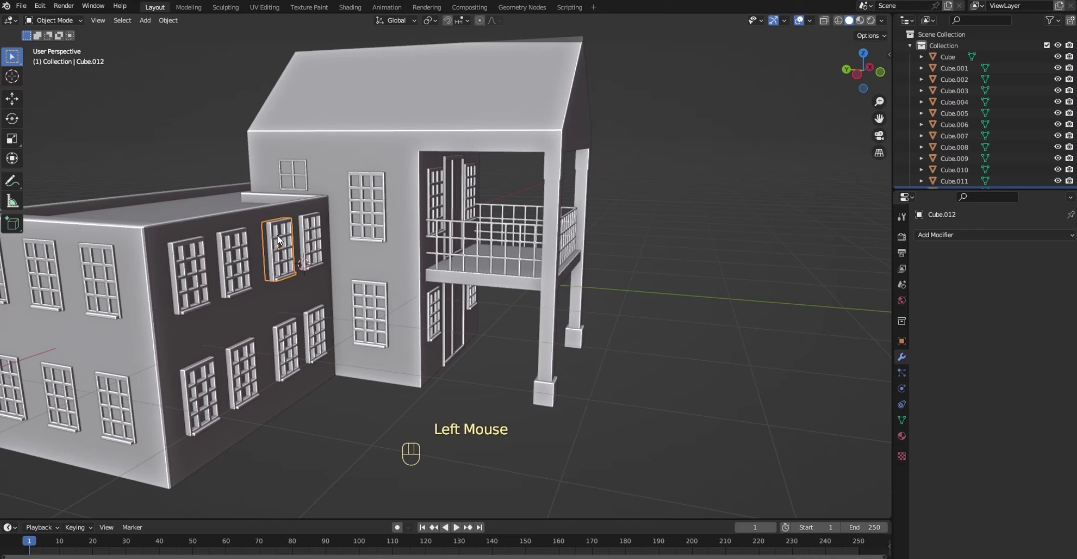
shift+click(234, 264)
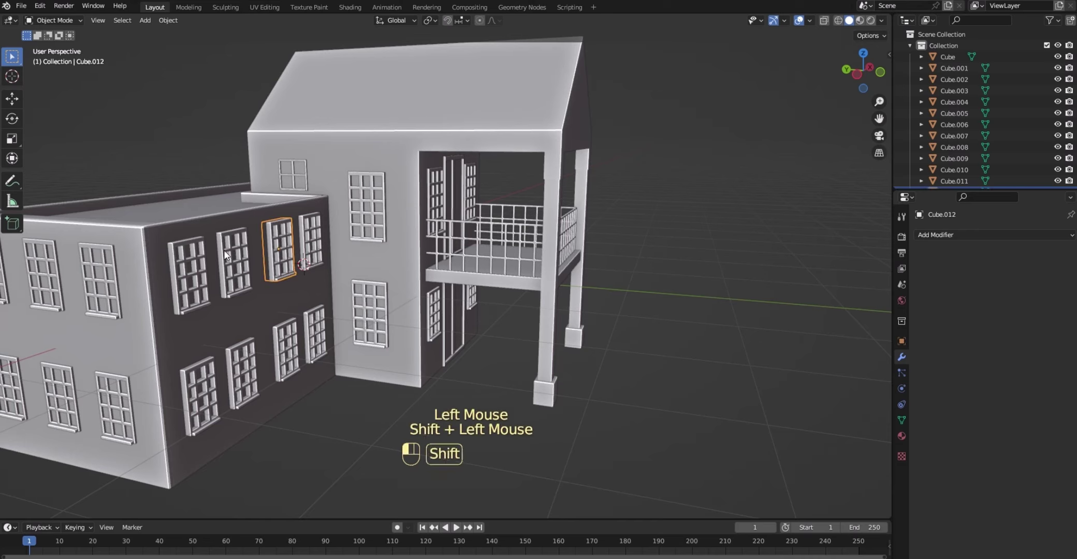
shift+click(190, 256)
shift+click(301, 245)
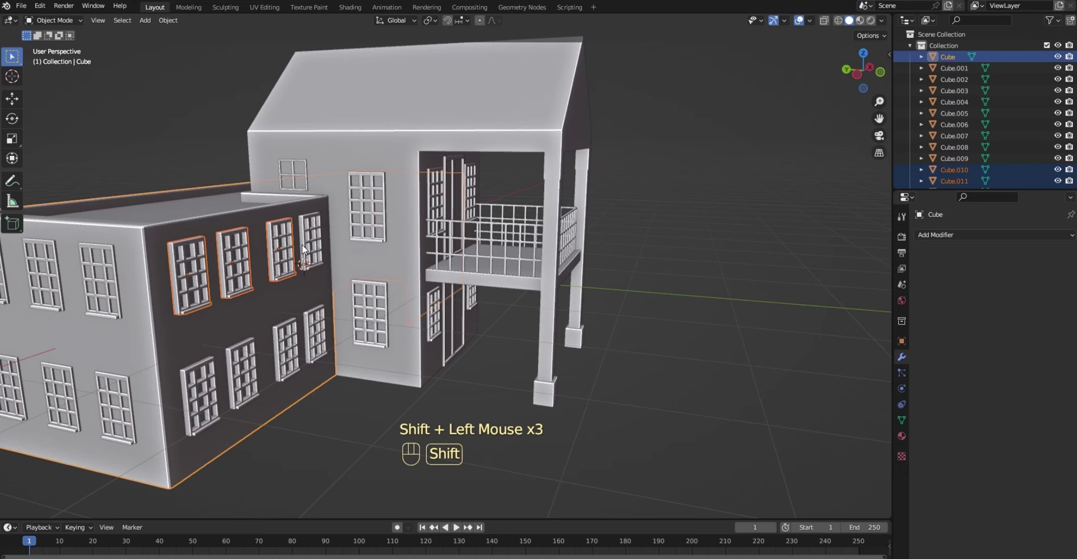
shift+click(181, 230)
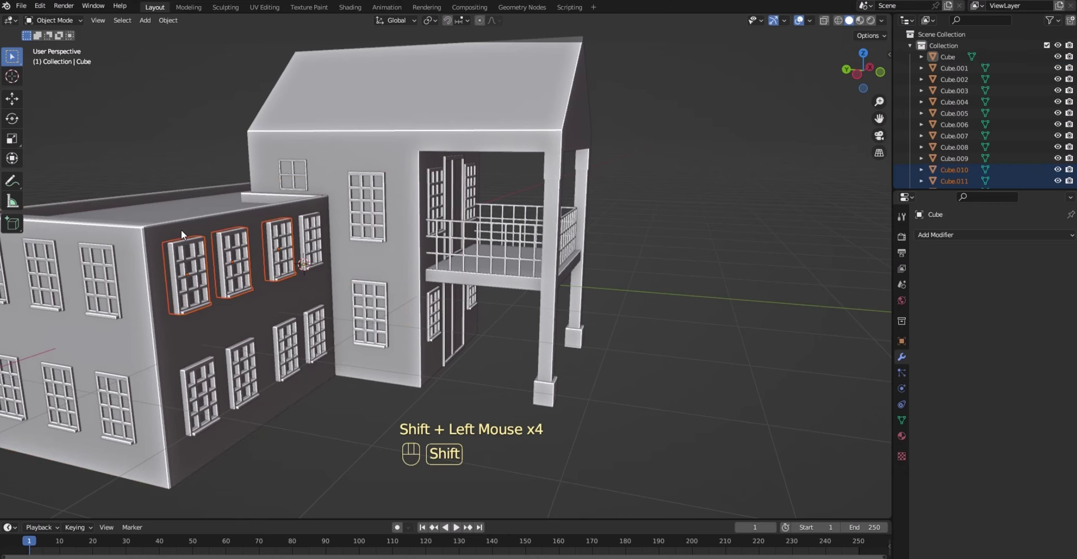
shift+click(308, 234)
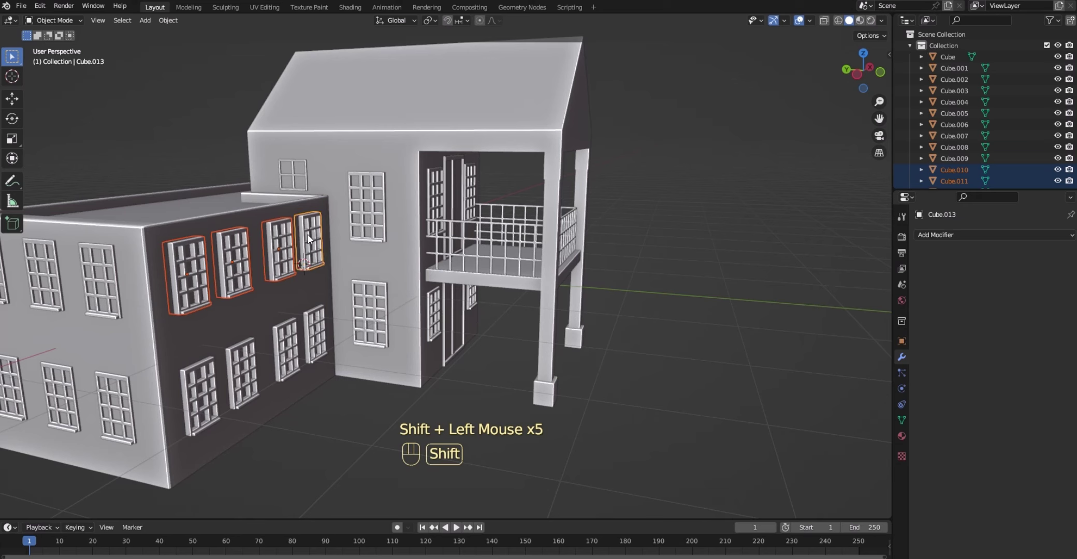
shift+click(314, 329)
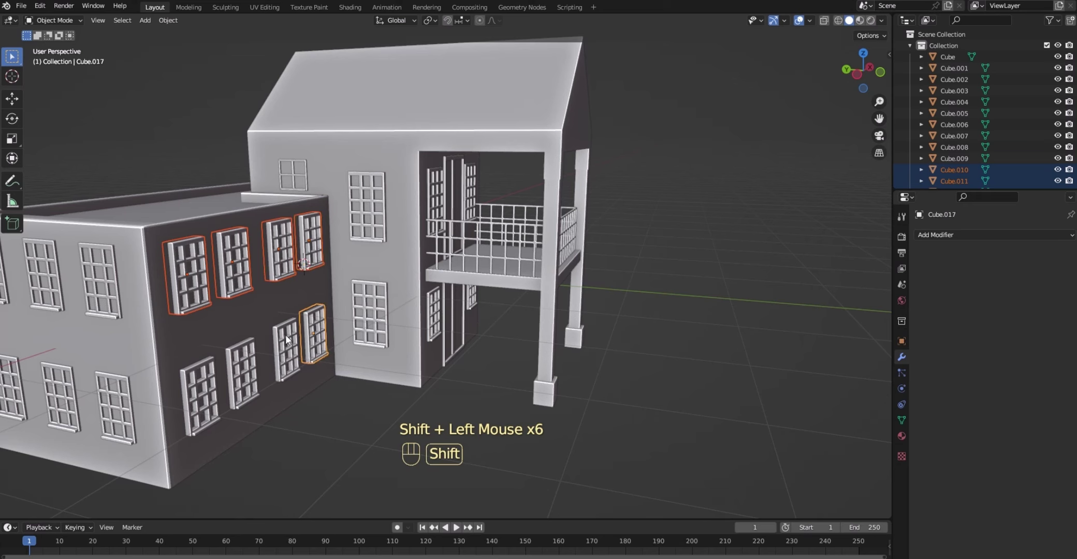
shift+click(284, 349)
shift+click(248, 356)
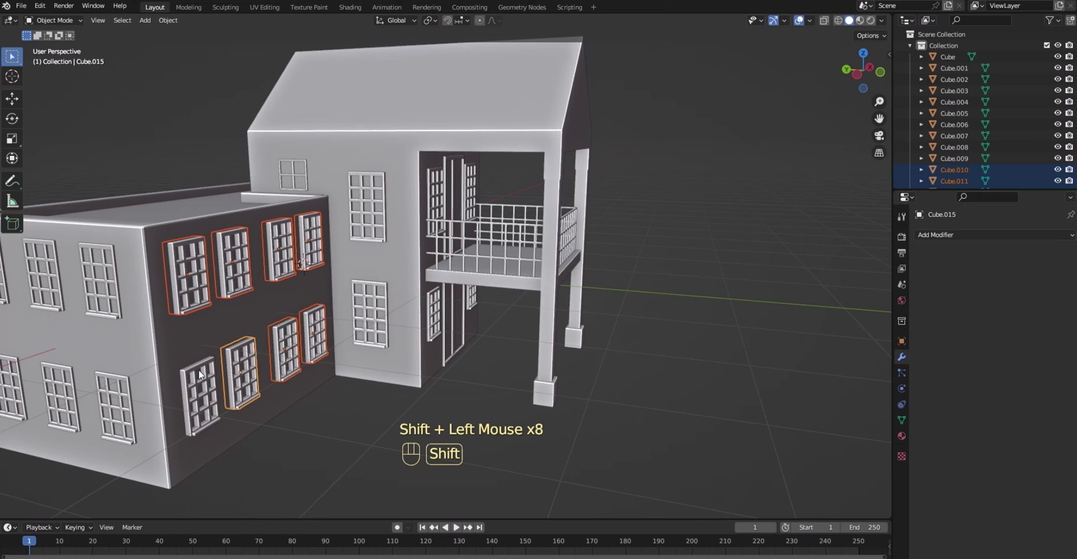
shift+click(200, 375)
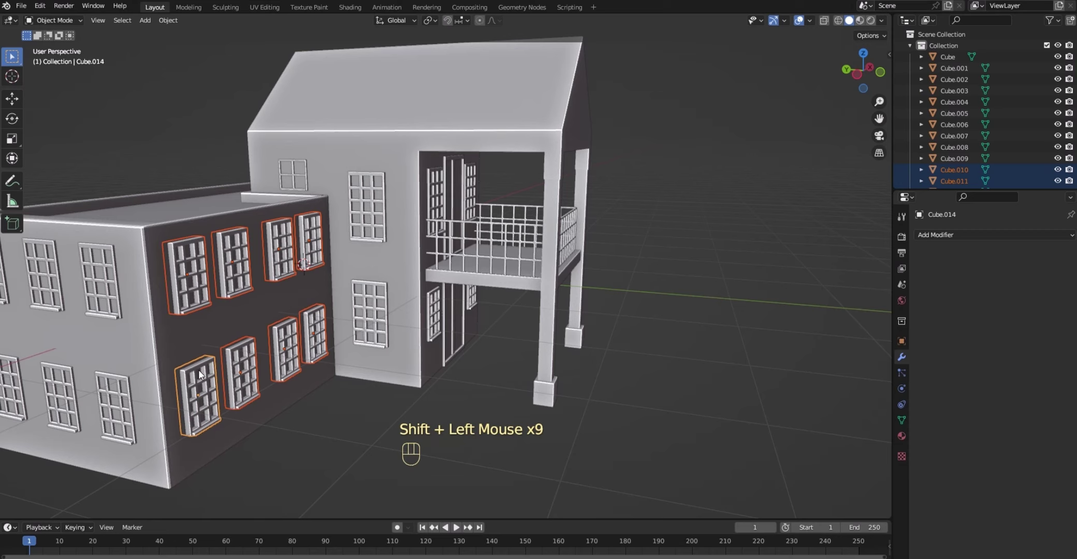
key(g)
key(y)
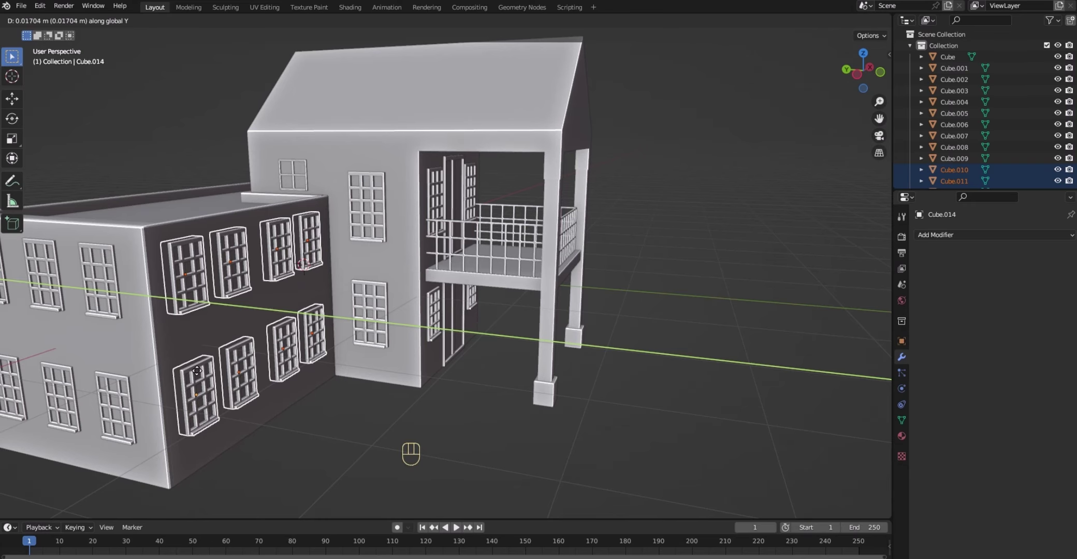
click(197, 371)
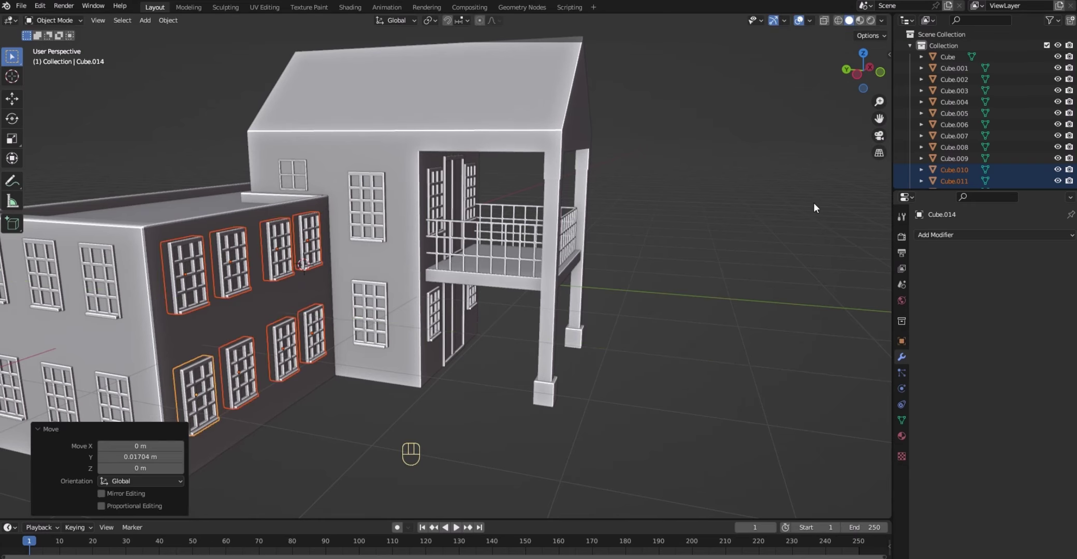
drag(880, 76, 694, 70)
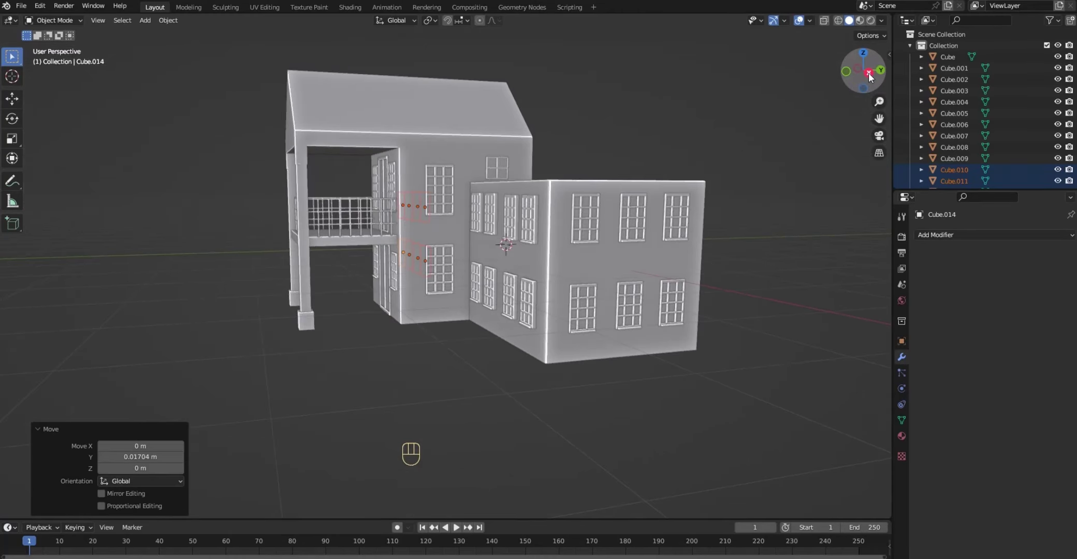